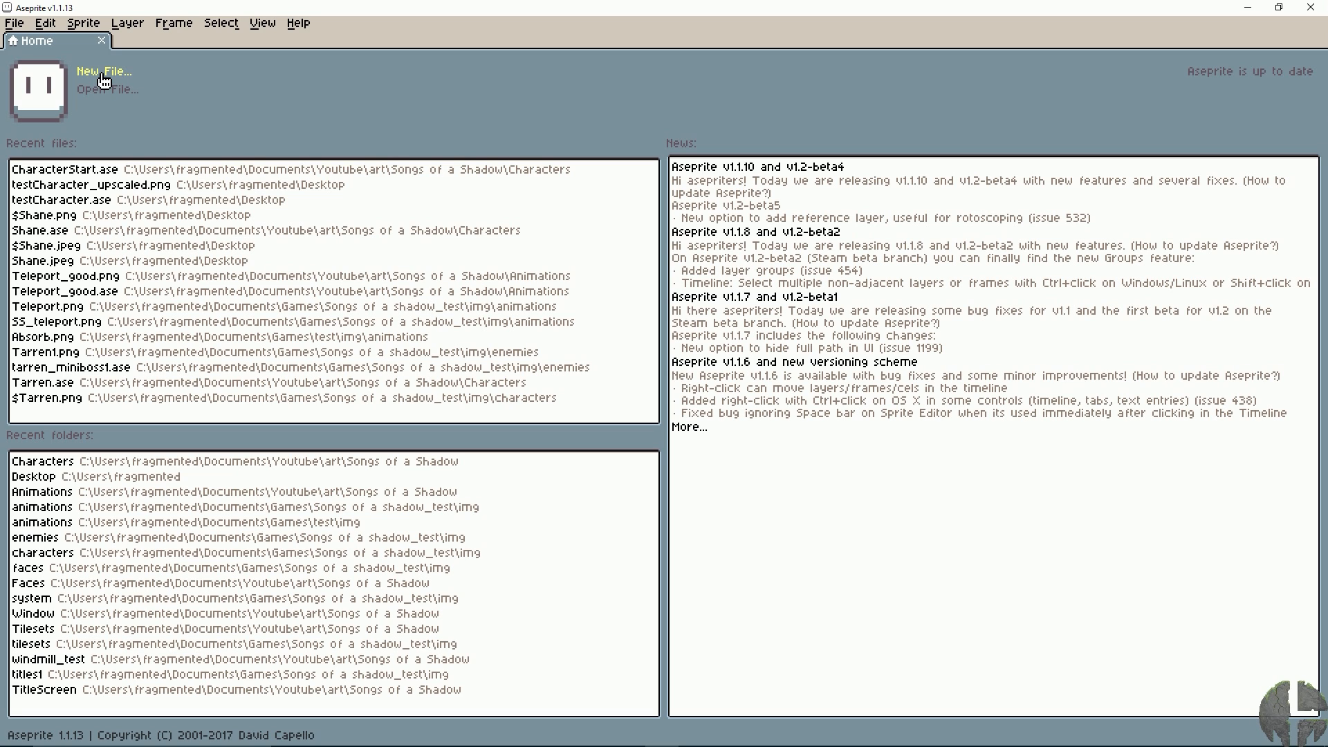
Step: Create a new RGBA sprite with a transparent background, 16 px wide and 32 px high
click(104, 81)
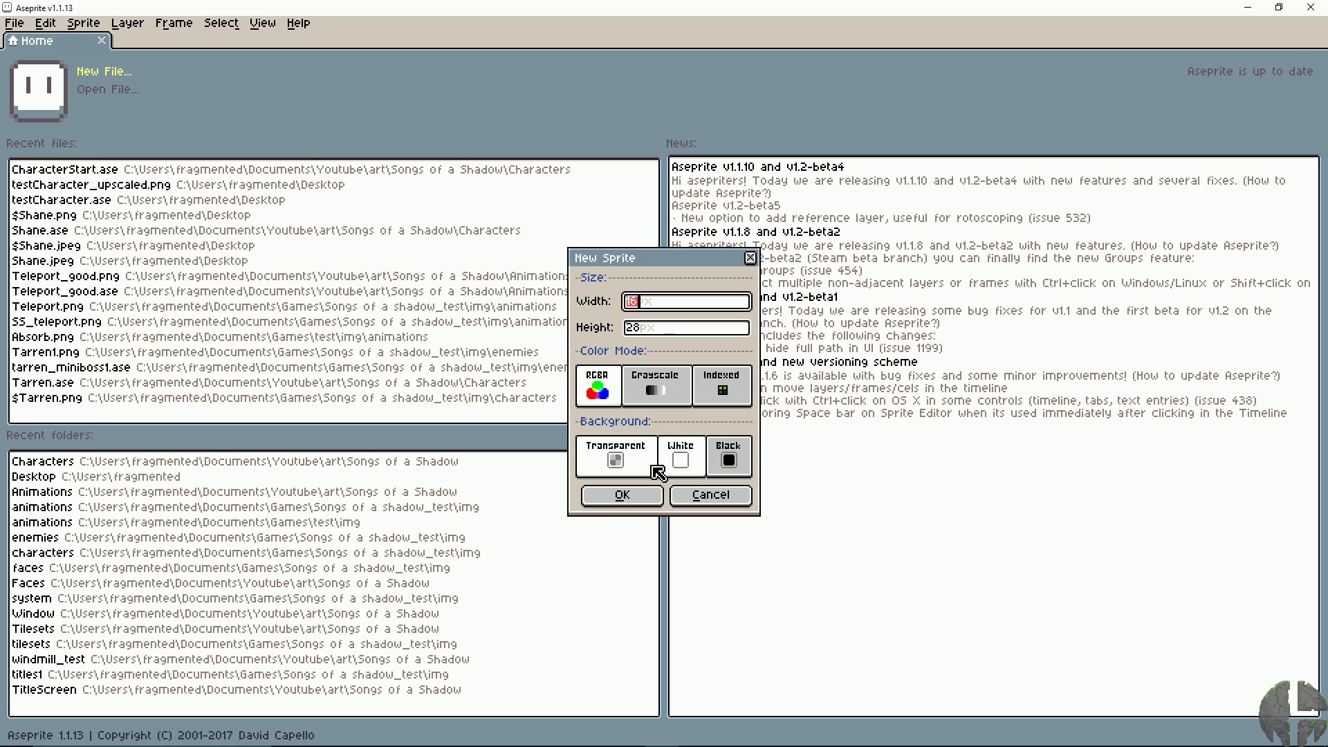
click(642, 330)
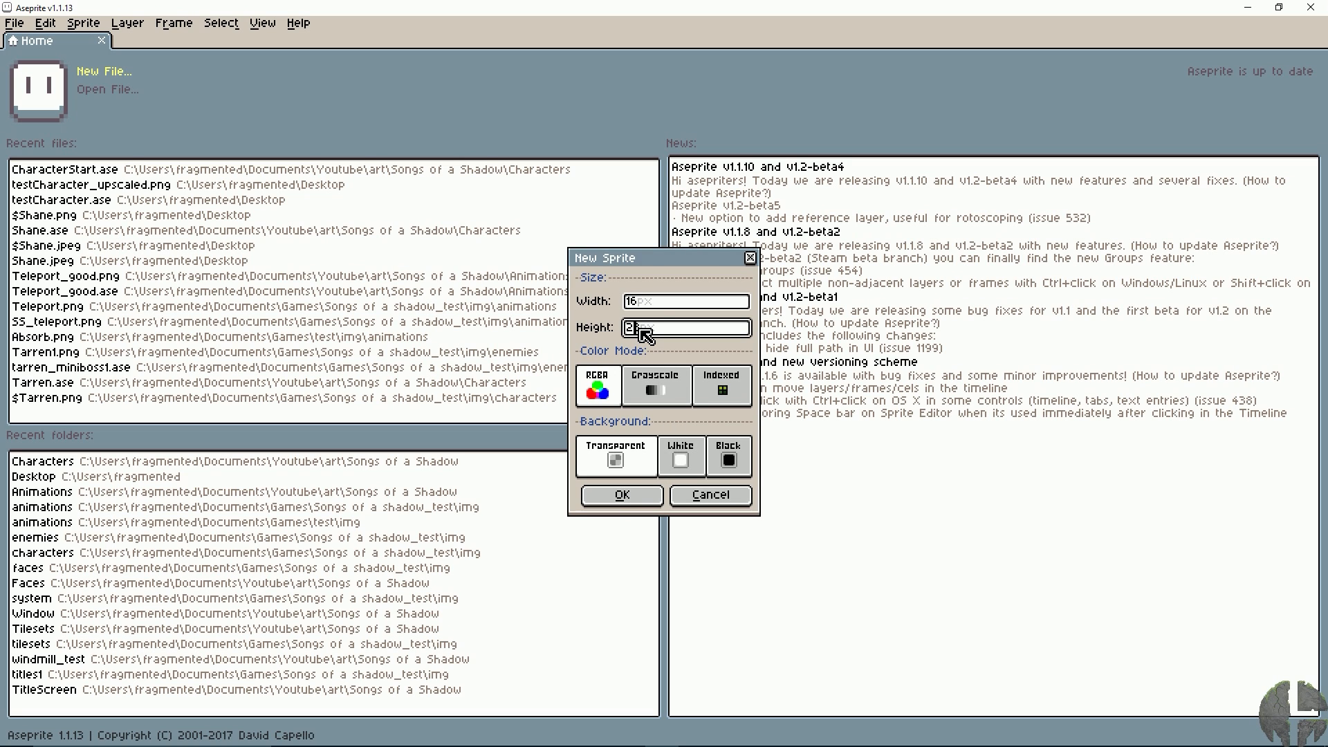
text(32)
click(638, 497)
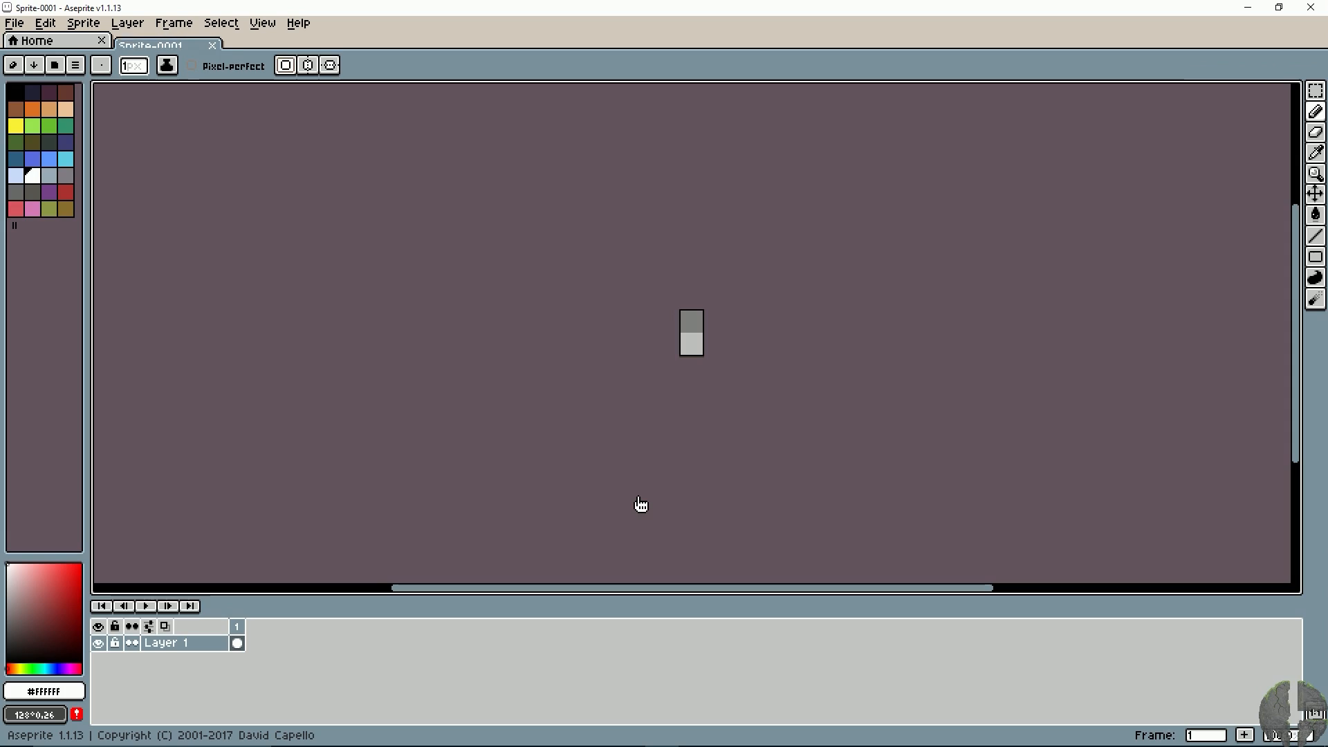
Step: Draw the top edge of the head as a horizontal black line about 9 pixels wide in the canvas's upper part
scroll(628, 381, up, 3)
key(space)
mouse_move(700, 299)
mouse_down()
mouse_move(615, 363)
mouse_move(498, 364)
mouse_move(498, 412)
mouse_up()
scroll(500, 366, up, 2)
key(space)
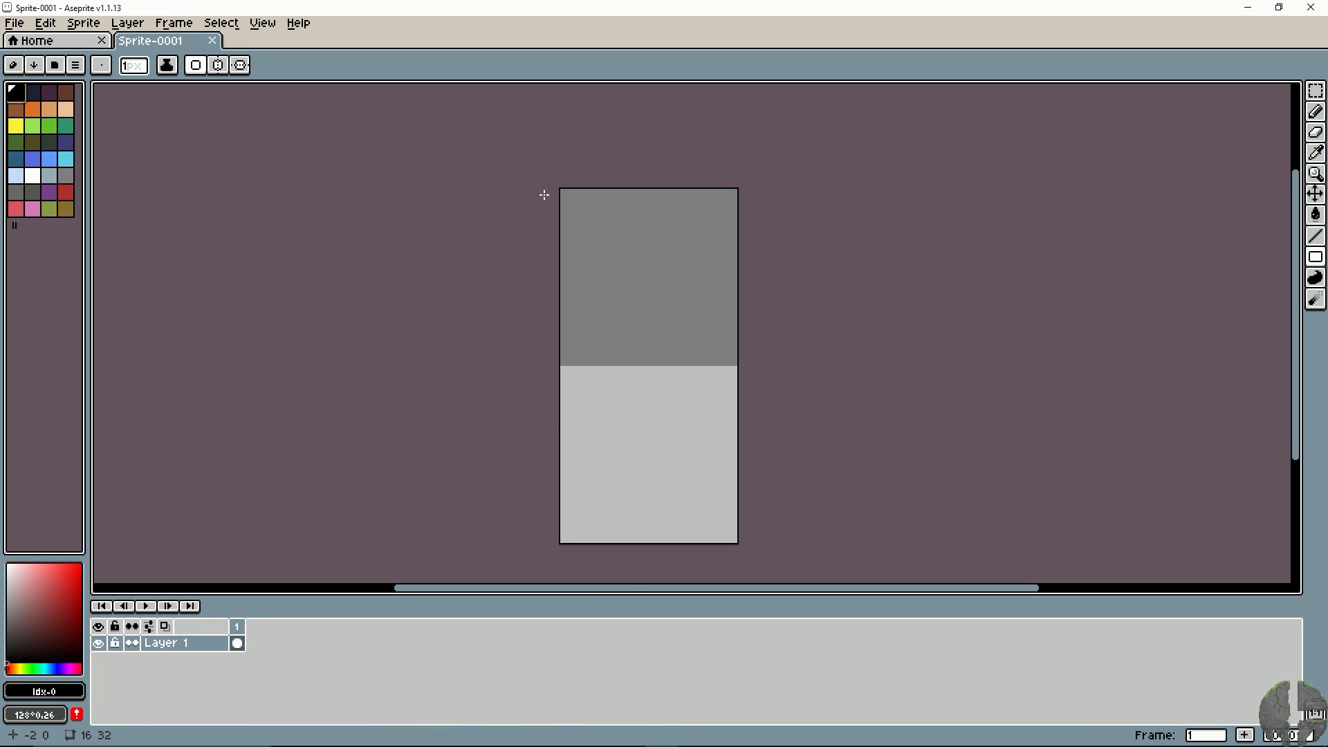
click(565, 217)
key(l)
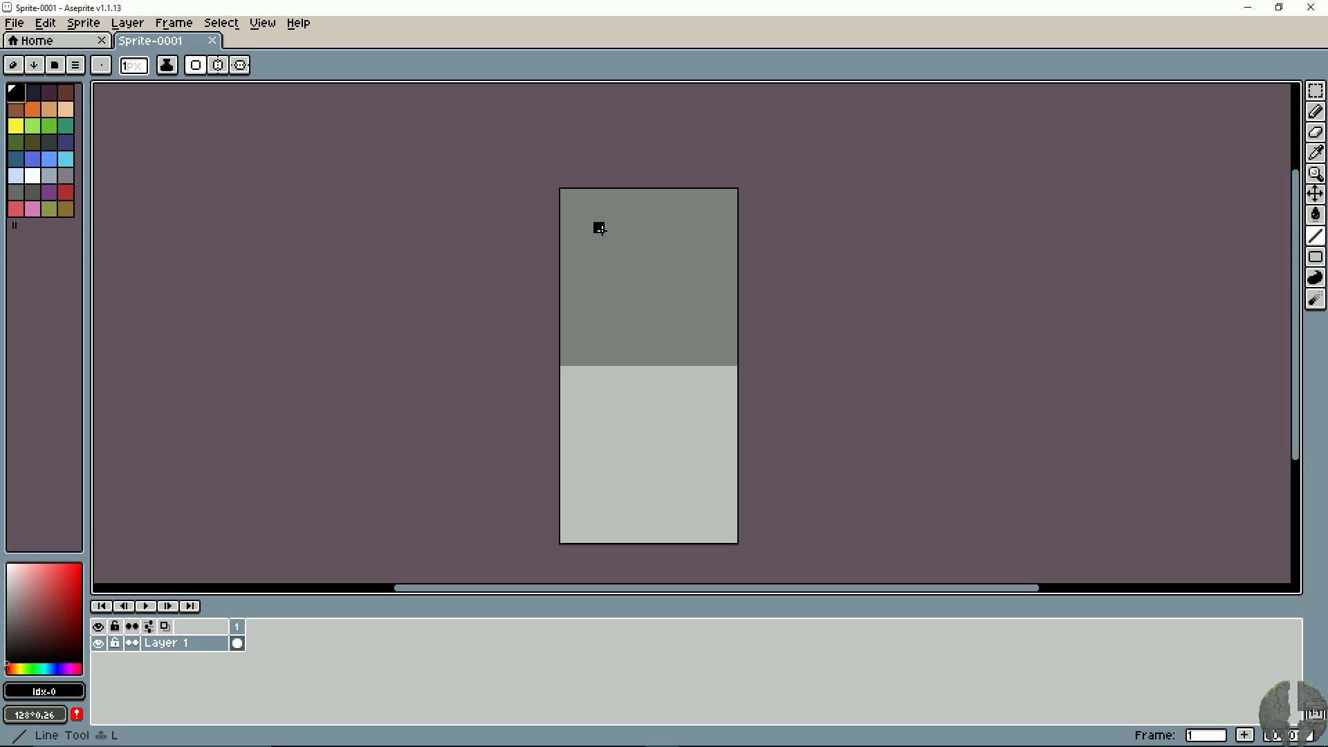
drag(599, 238, 688, 239)
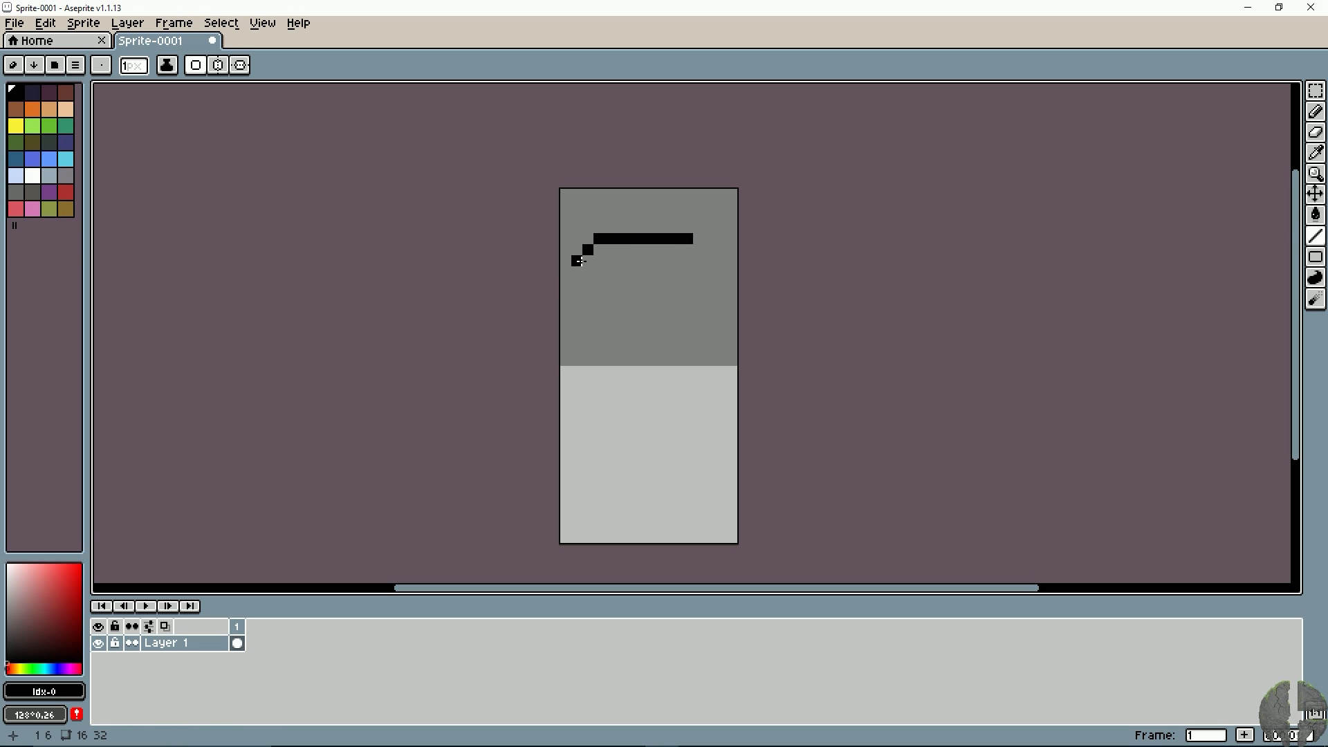
Step: Complete the head as a closed, symmetrical black outline with rounded sides tapering to a narrow chin
mouse_move(566, 282)
mouse_down()
mouse_move(578, 340)
mouse_move(620, 378)
mouse_move(669, 382)
mouse_move(717, 328)
mouse_up()
key(ctrl+z)
key(ctrl+z)
key(ctrl+z)
drag(664, 381, 621, 383)
click(677, 371)
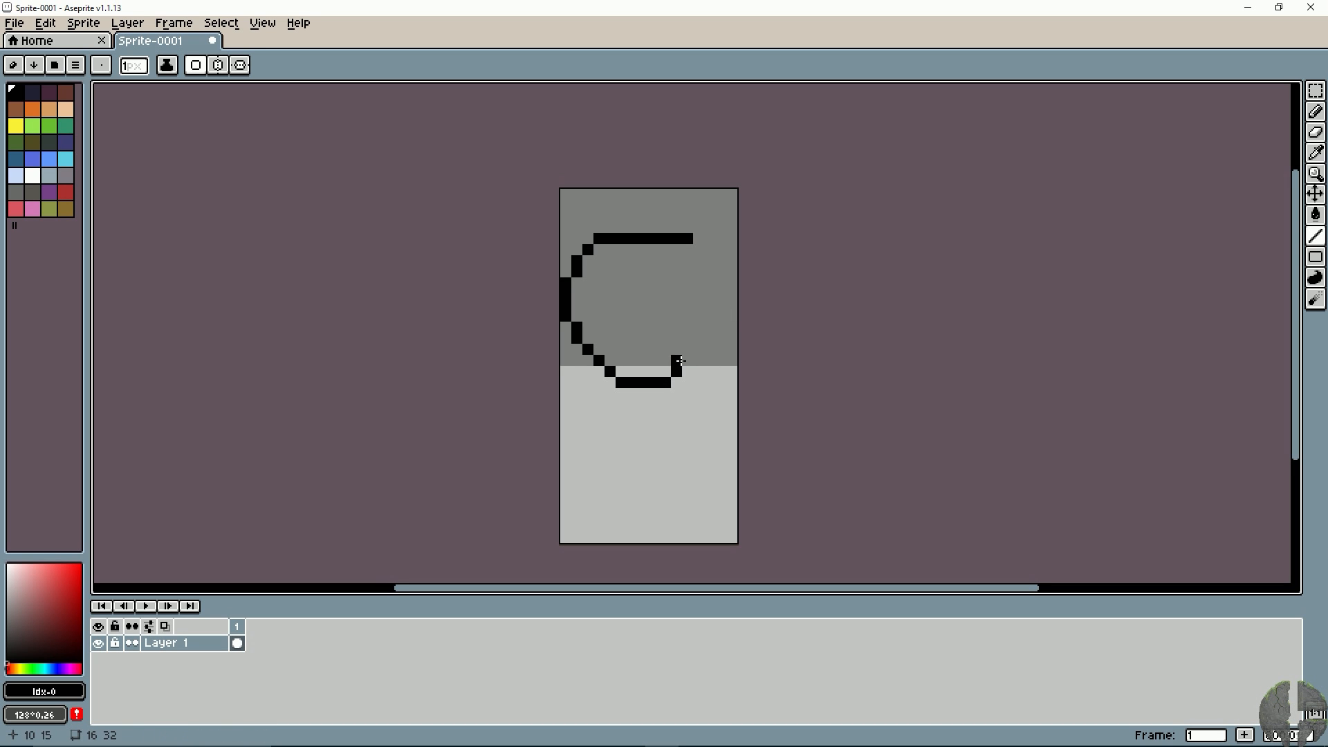
mouse_move(709, 338)
mouse_down()
mouse_move(720, 272)
mouse_move(700, 243)
mouse_up()
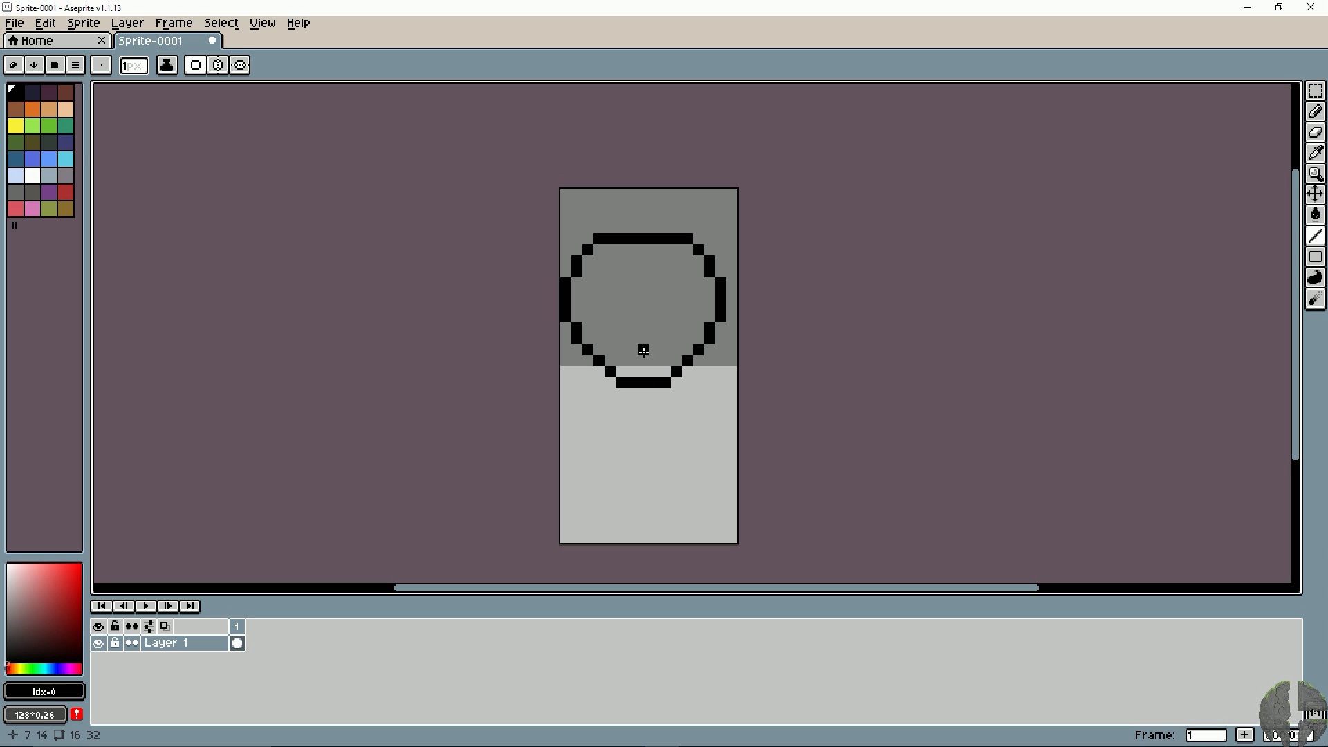
Step: Outline the body, arms and legs in black below the head, and move the whole figure down 3 pixels
mouse_move(605, 373)
mouse_down()
mouse_move(575, 440)
mouse_move(598, 449)
mouse_move(588, 482)
mouse_move(624, 492)
mouse_move(652, 473)
mouse_move(653, 487)
mouse_move(688, 493)
mouse_move(688, 460)
mouse_move(709, 438)
mouse_move(686, 379)
mouse_up()
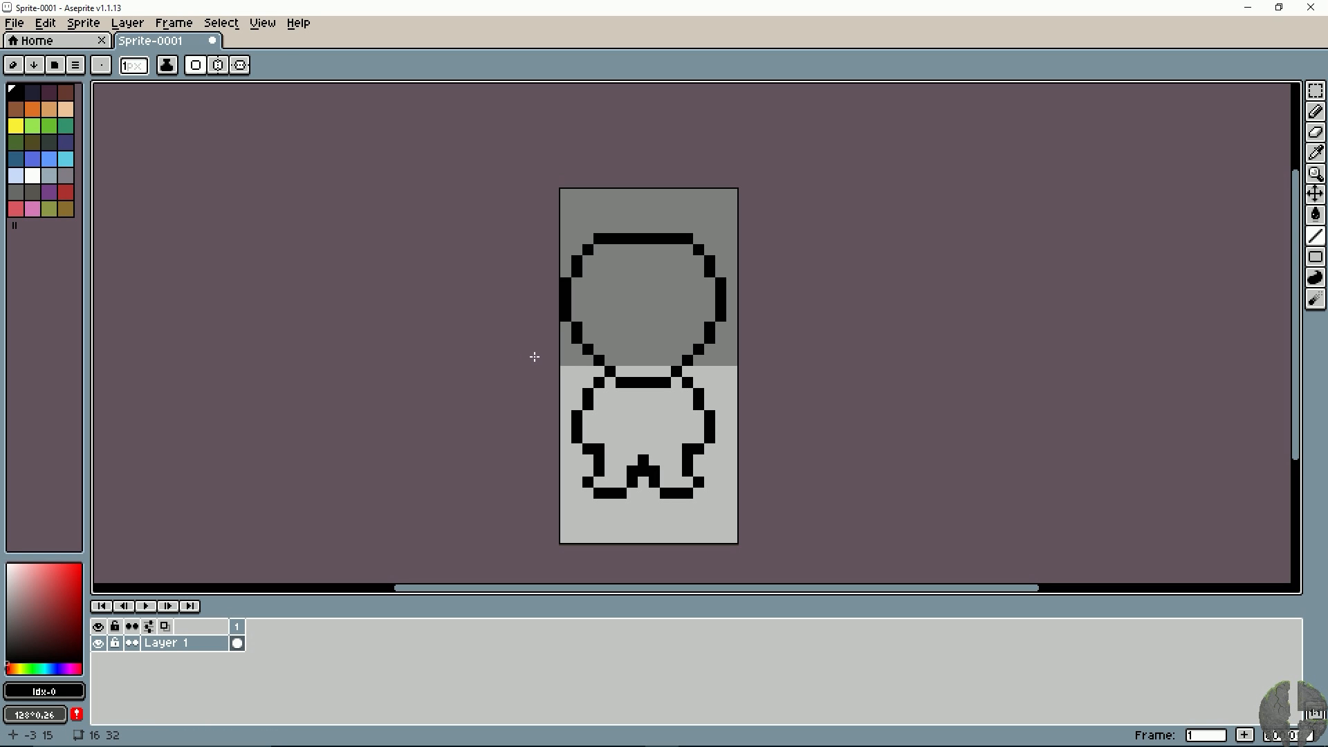
key(m)
drag(566, 234, 732, 503)
drag(679, 370, 678, 401)
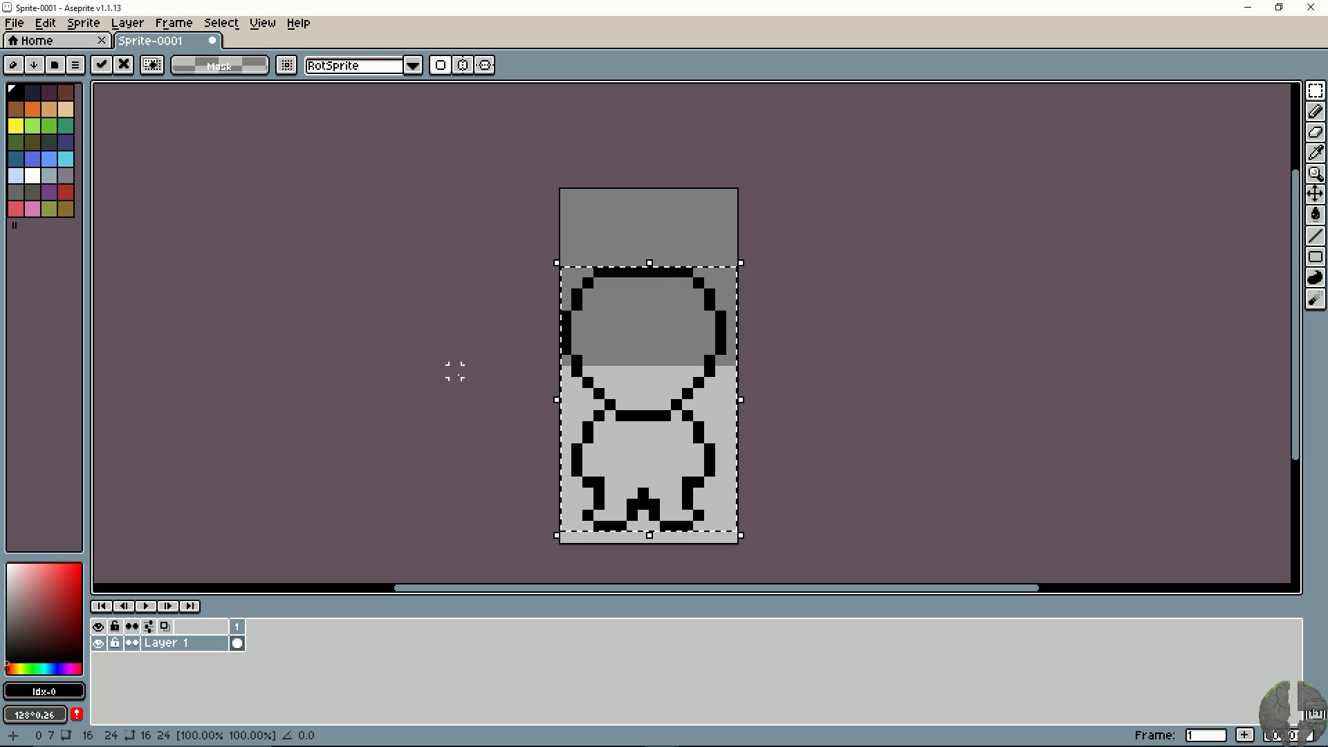
click(422, 372)
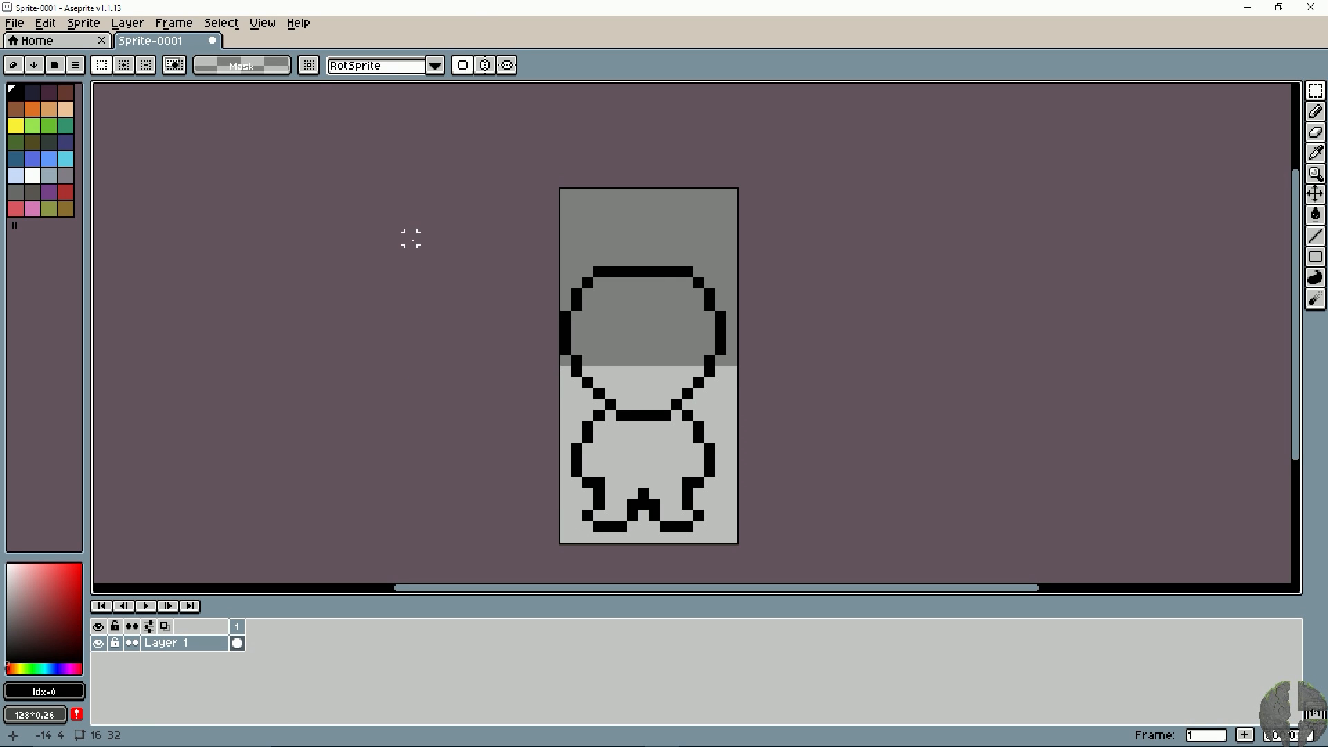
Step: Fill the head with the peach skin colour from the palette
key(b)
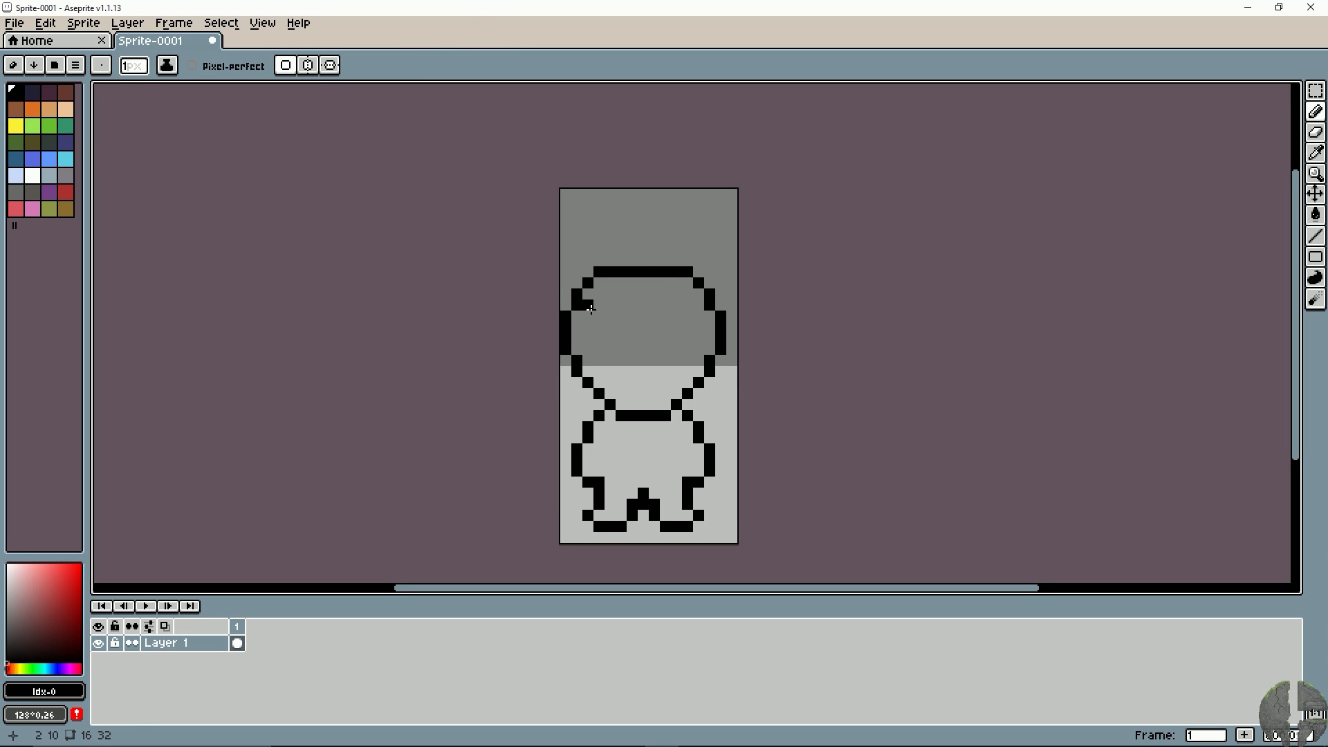
key(g)
click(65, 108)
key(alt)
click(634, 335)
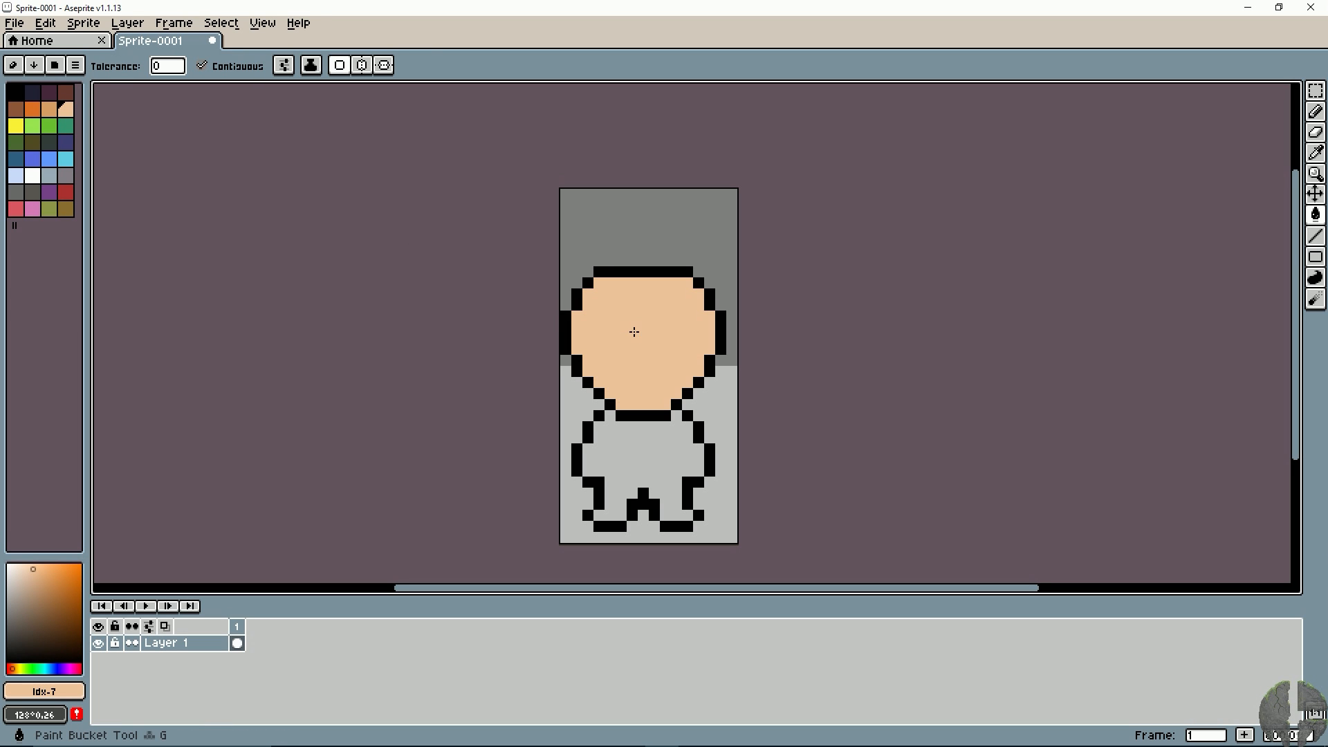
Step: Fill the torso and arms with the light blue palette colour to form the shirt
click(71, 155)
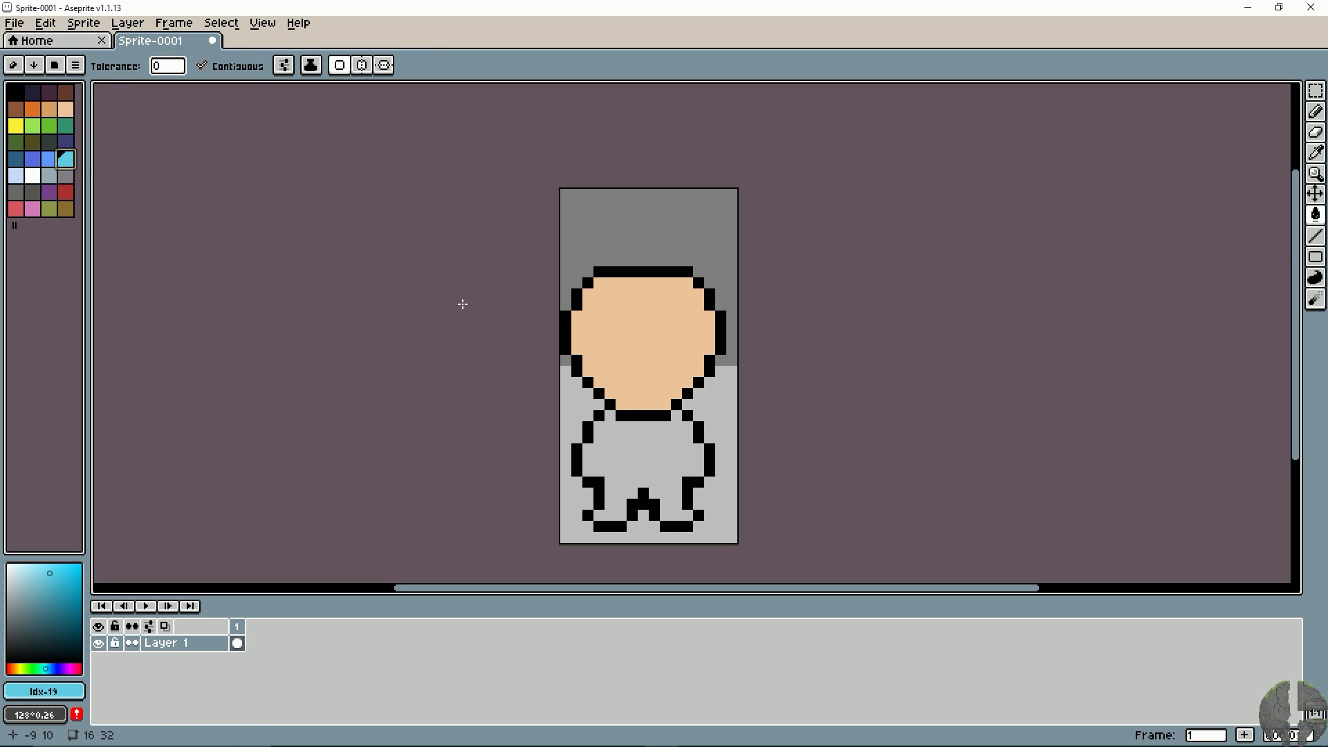
key(l)
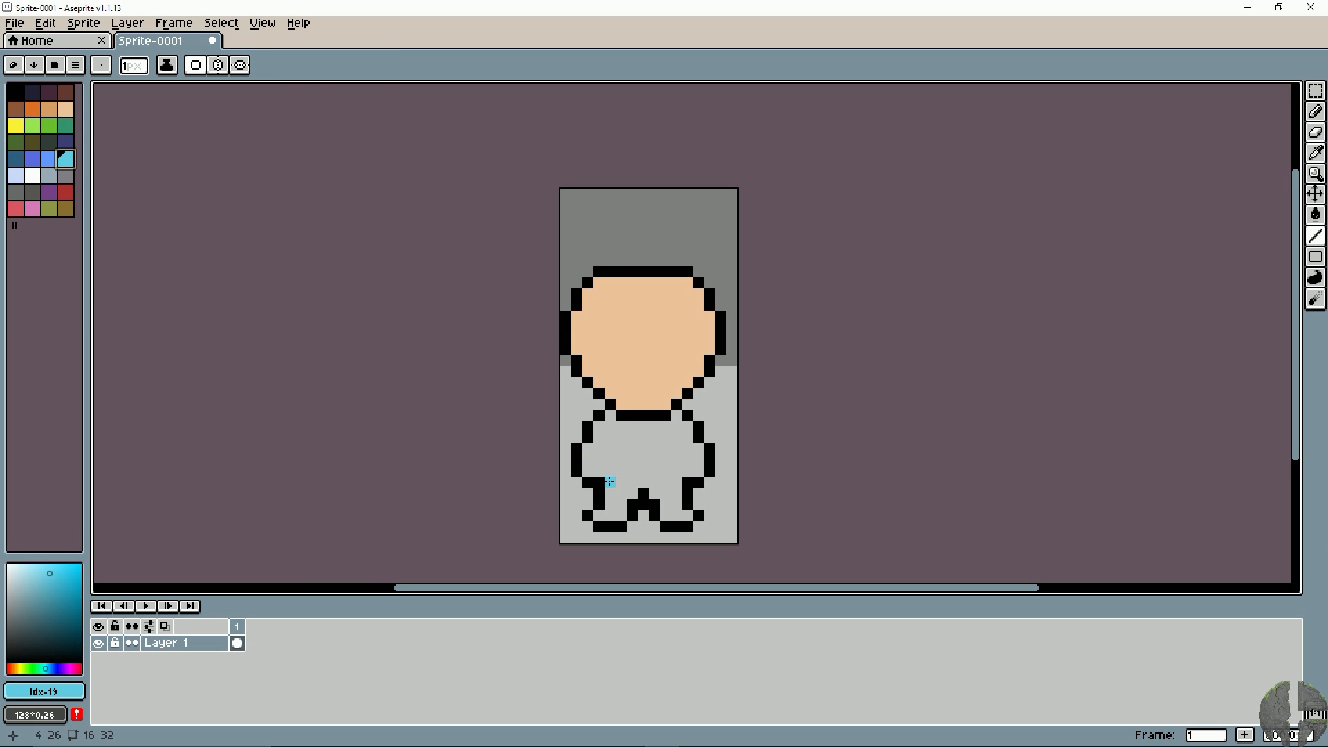
key(g)
mouse_move(609, 481)
mouse_down()
mouse_move(676, 481)
mouse_move(632, 493)
mouse_up()
click(644, 451)
Step: Paint a dark teal row of pixels along the top of both legs, beneath the shirt
key(alt)
click(71, 631)
key(b)
drag(654, 493, 683, 492)
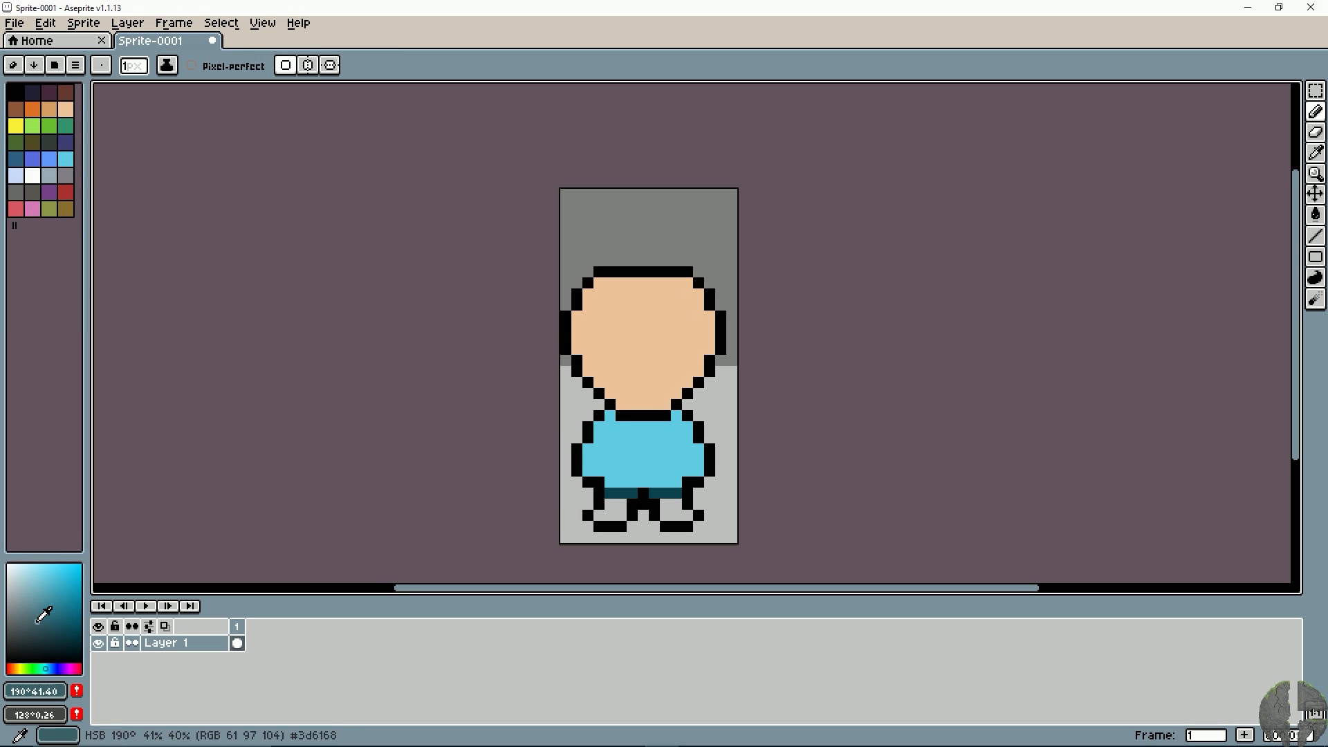
Step: Fill the rest of both legs with dark bluish grey
click(621, 514)
key(g)
click(615, 512)
click(675, 510)
Step: Paint one skin-coloured pixel at the end of each sleeve for the hands
alt+click(592, 360)
key(b)
click(588, 471)
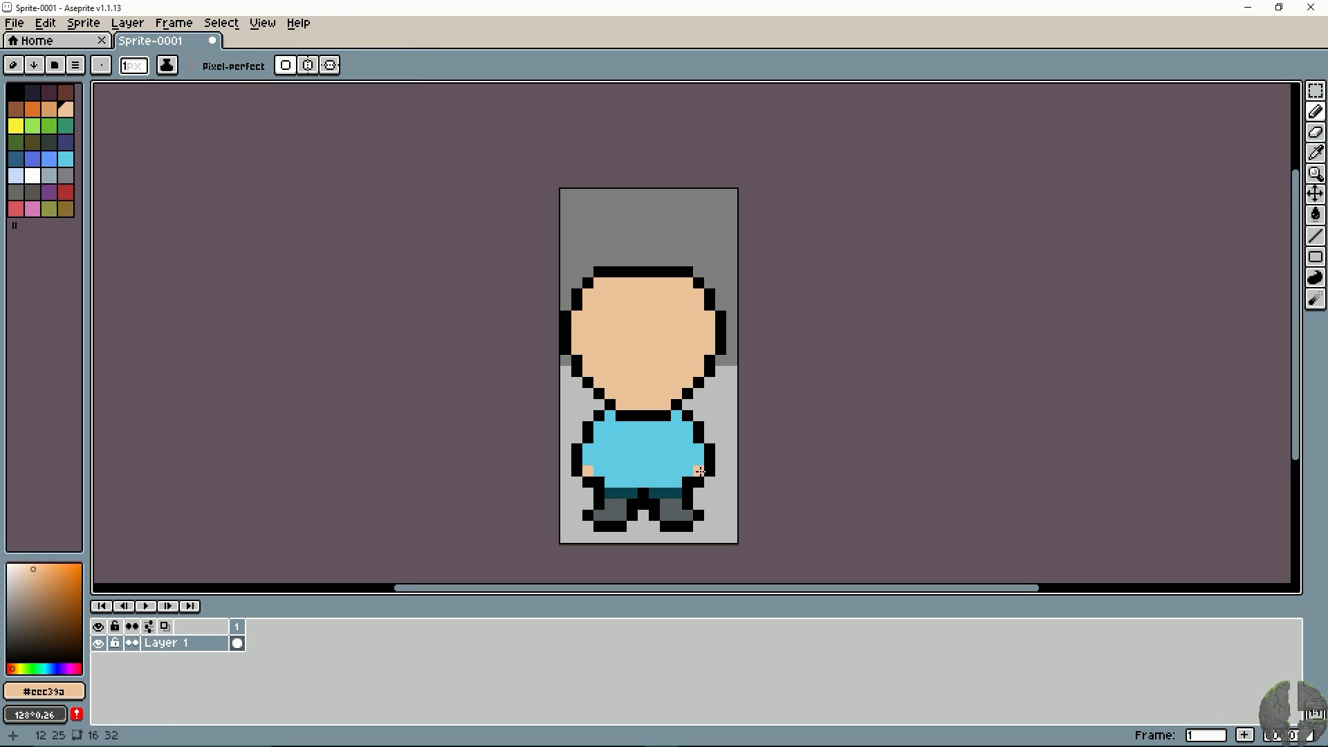
Step: Draw two white eyes in the lower half of the face, each with a black pupil pixel in the middle
alt+click(9, 566)
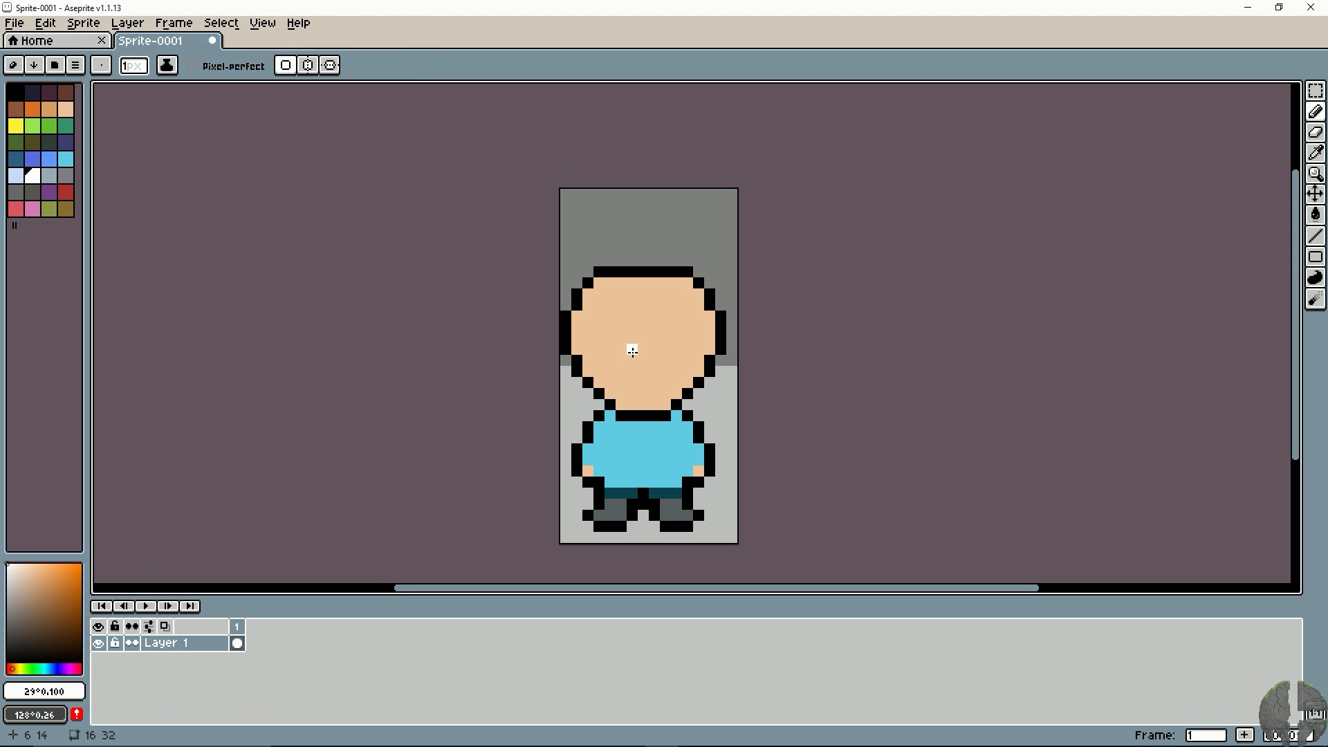
alt+click(644, 415)
click(621, 360)
click(665, 361)
Step: Add a brown shadow row under each eye and a single black pixel for the mouth
alt+click(610, 348)
click(46, 593)
drag(667, 372, 677, 372)
alt+click(567, 338)
click(643, 394)
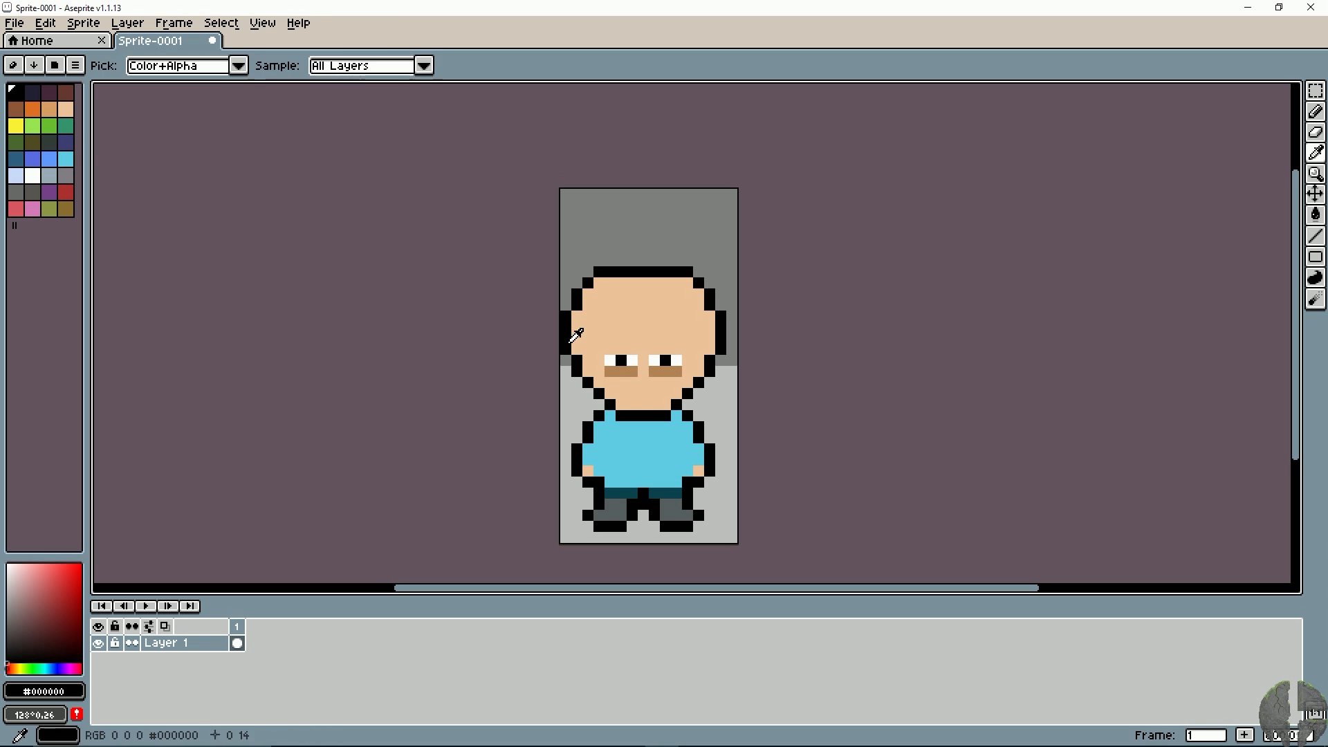
Step: Paint a curved dark grey hairline across the forehead and fill the head above it with the same grey
click(7, 633)
click(576, 338)
drag(590, 317, 702, 320)
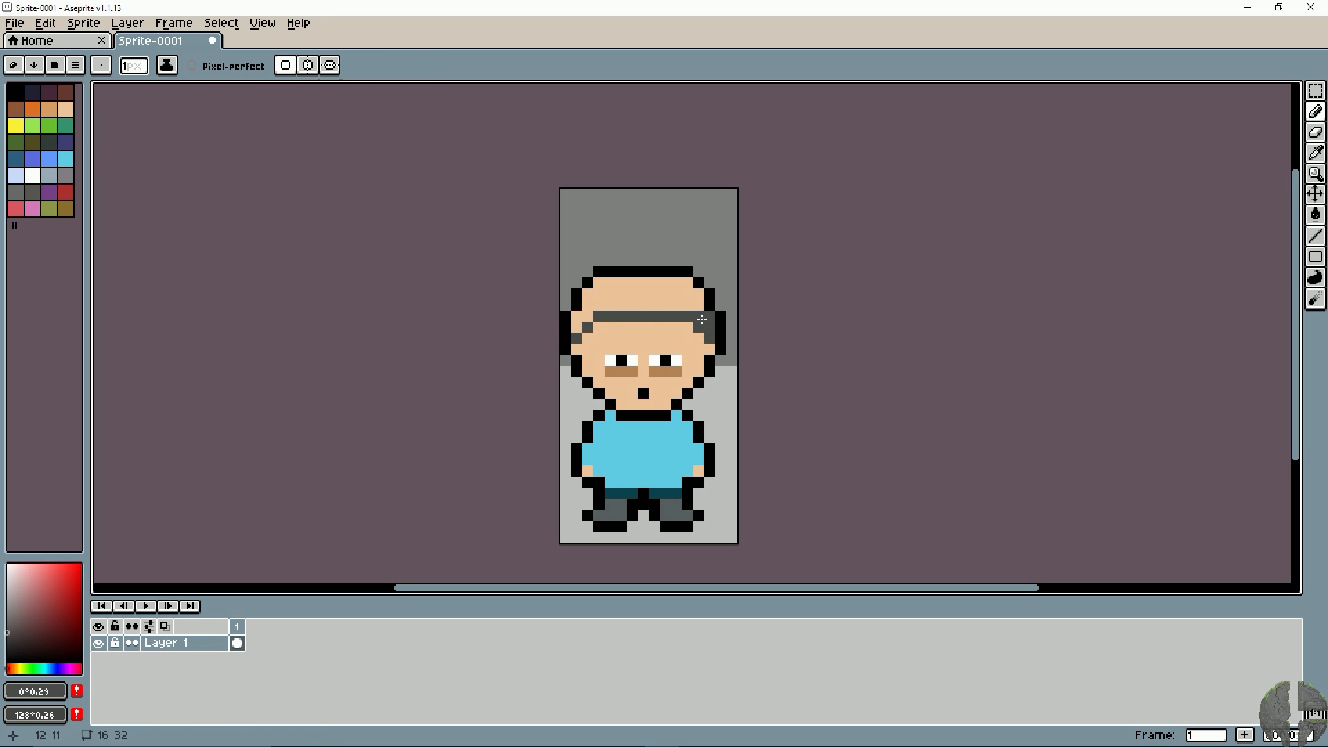
key(g)
click(664, 299)
key(b)
click(599, 327)
click(687, 327)
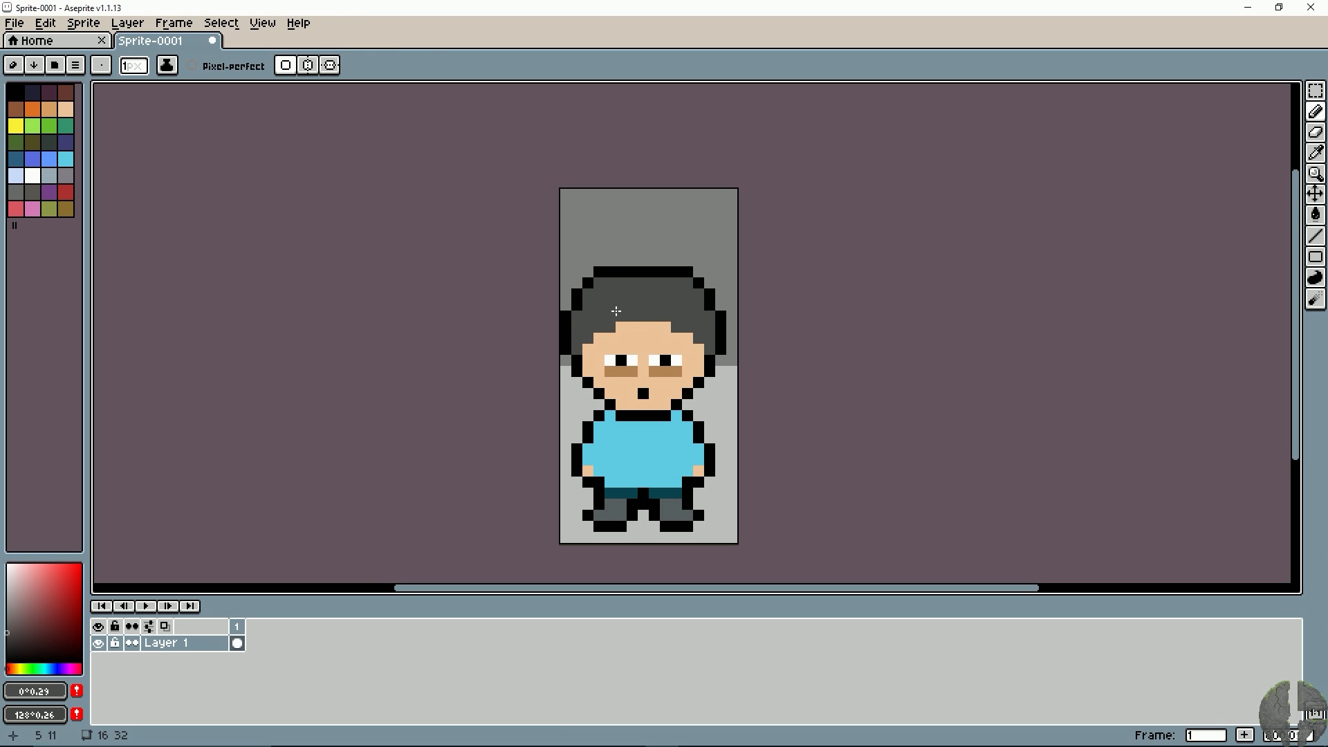
Step: Trace the lower edge of the hair with a stepped black outline across the forehead
alt+click(566, 328)
key(l)
click(588, 349)
drag(599, 338, 666, 327)
drag(676, 337, 688, 337)
click(698, 349)
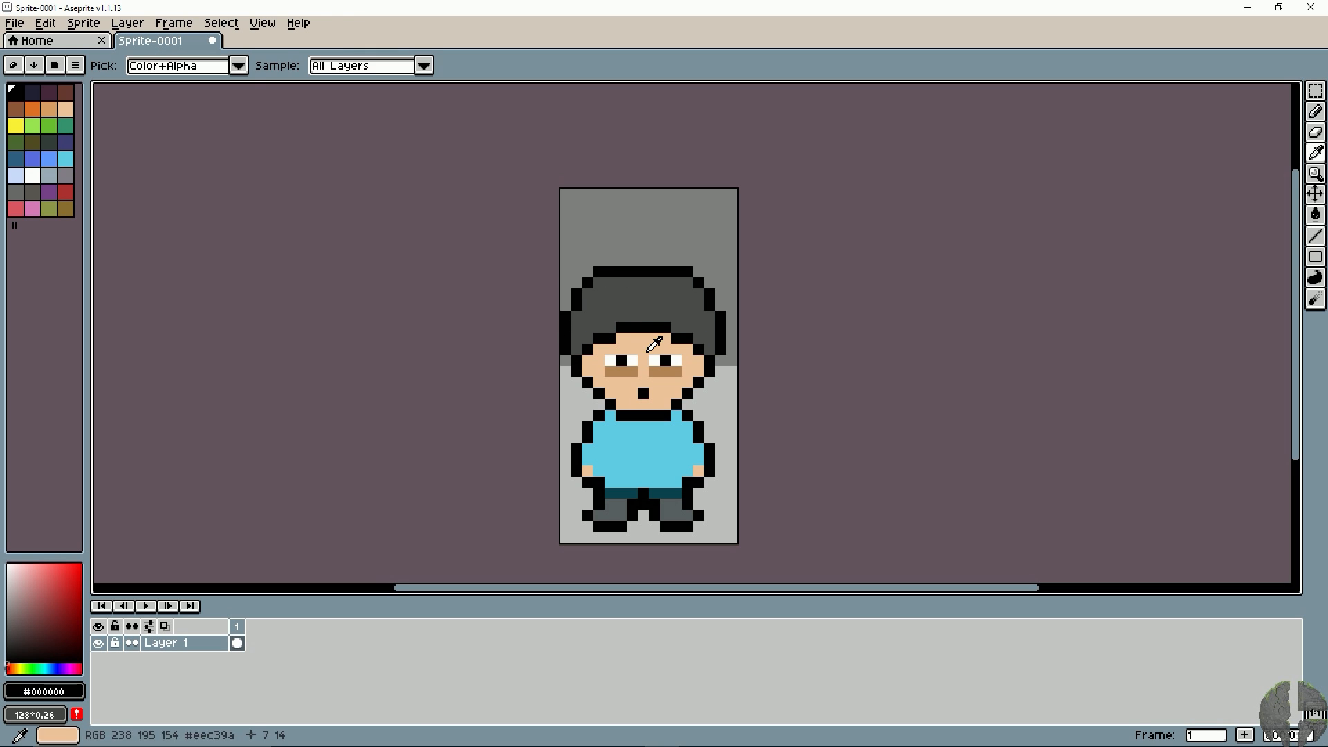
Step: Add a second animation frame that duplicates the character from frame 1
right_click(236, 625)
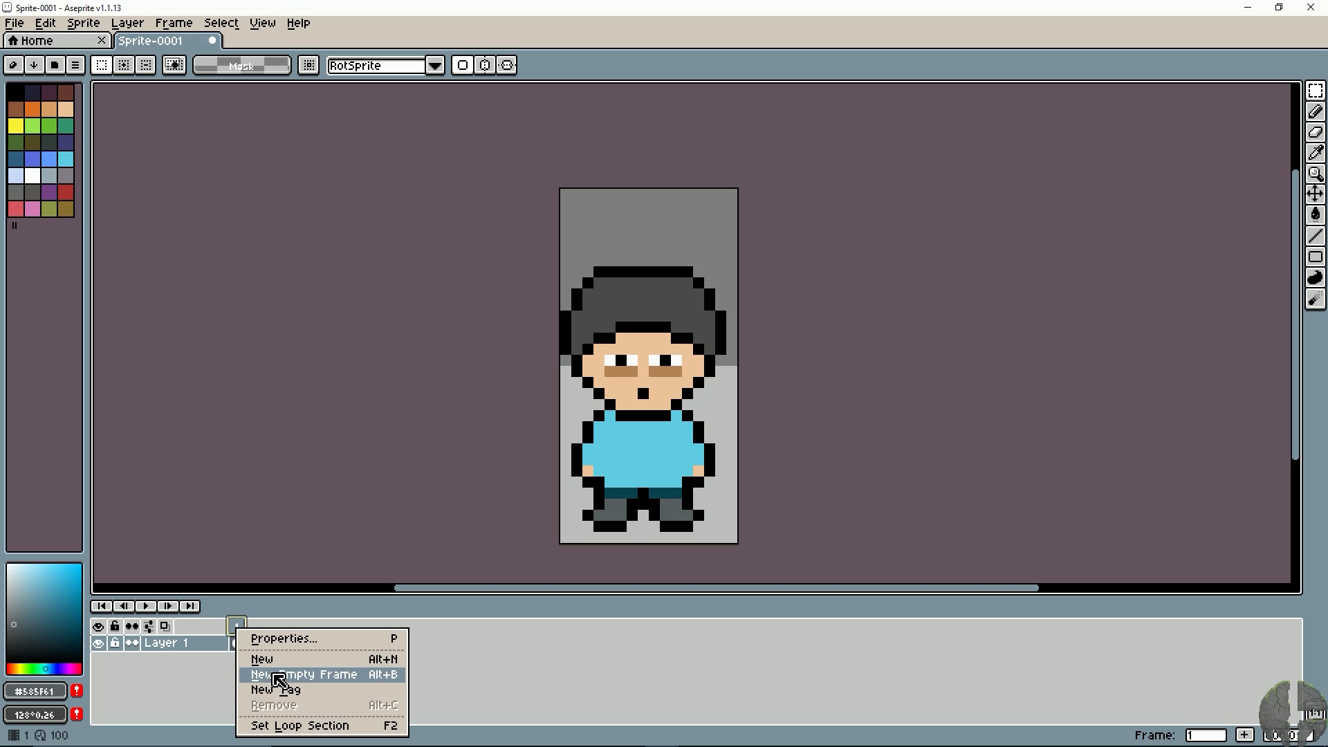
click(278, 660)
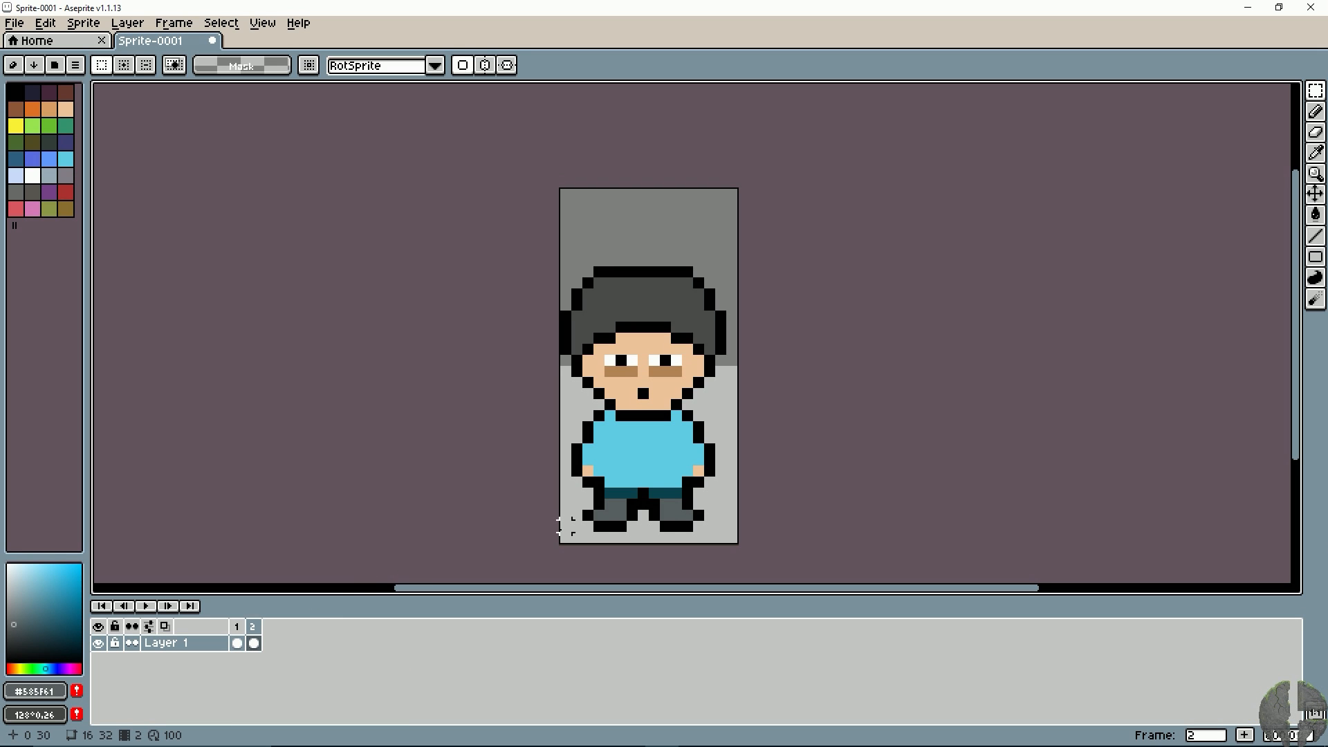
Step: In frame 2, extend the black outer outline of the figure's left-hand leg up by one pixel above the foot
scroll(563, 526, up, 3)
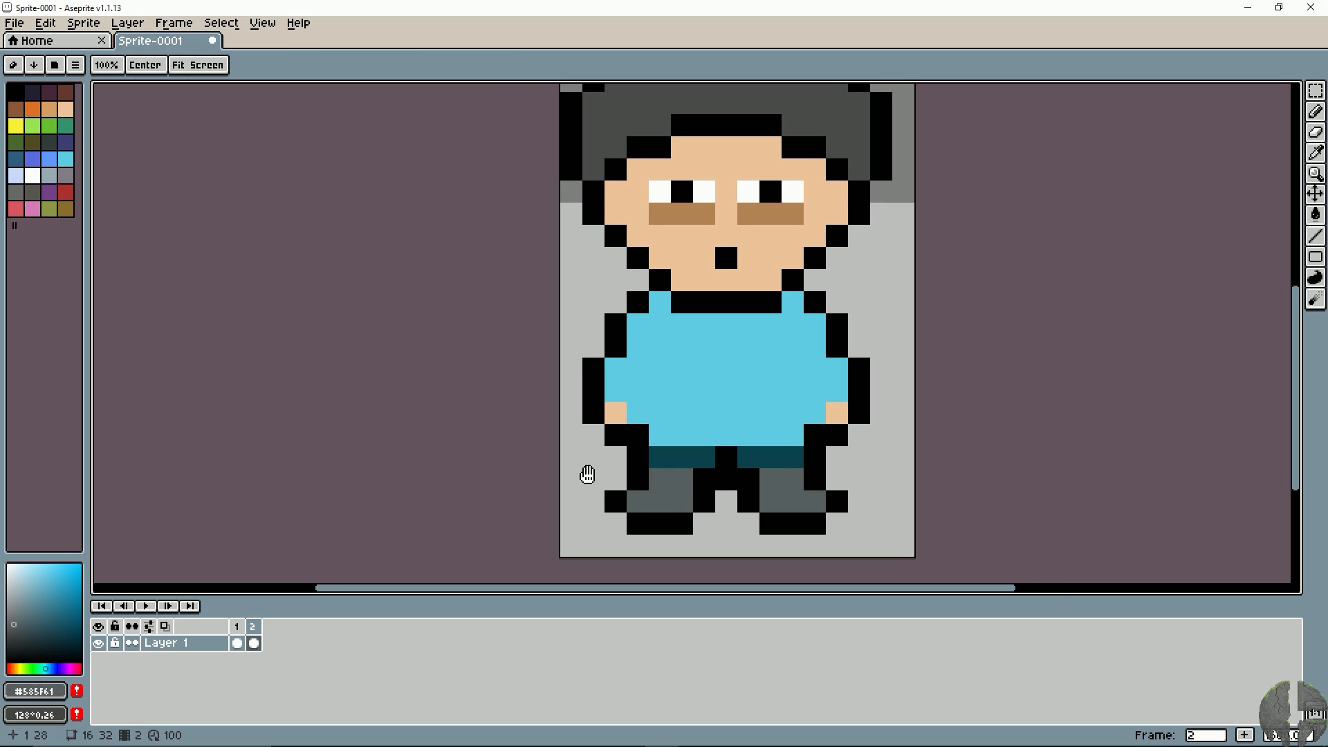
drag(587, 474, 489, 466)
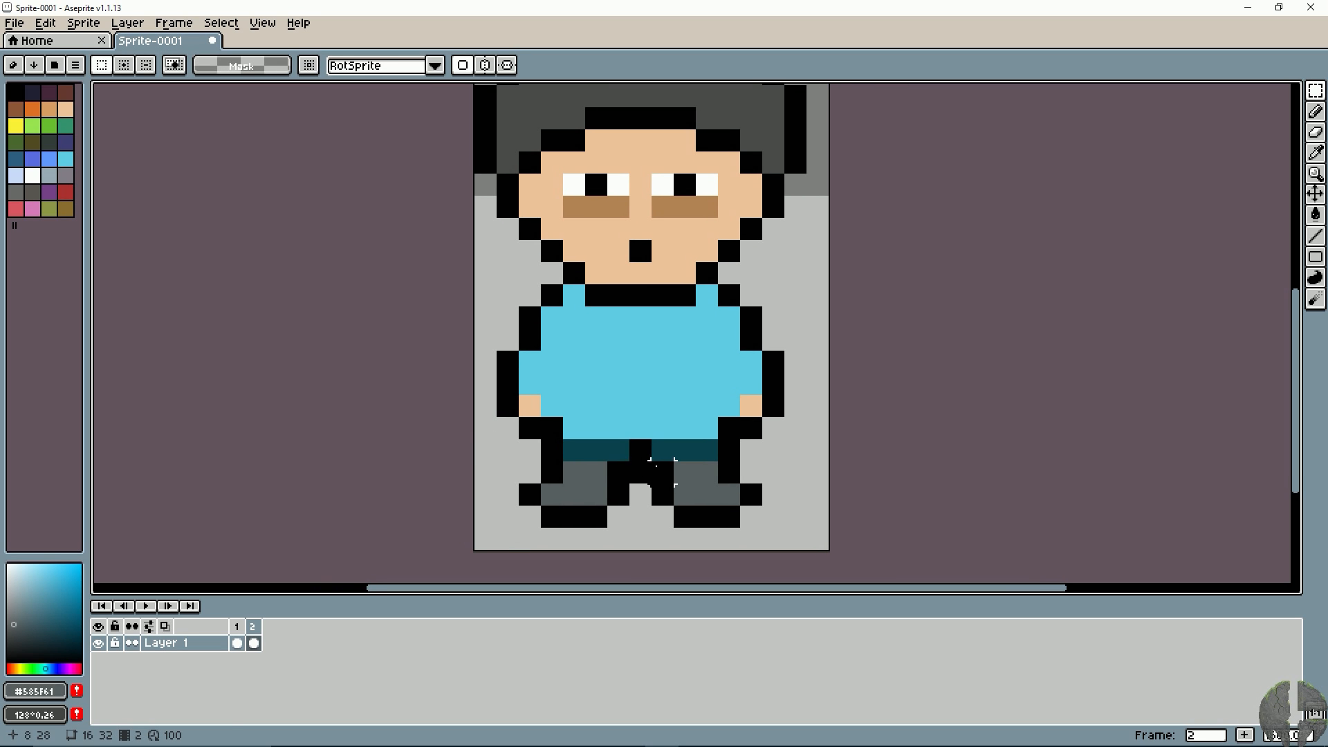
key(i)
key(m)
key(b)
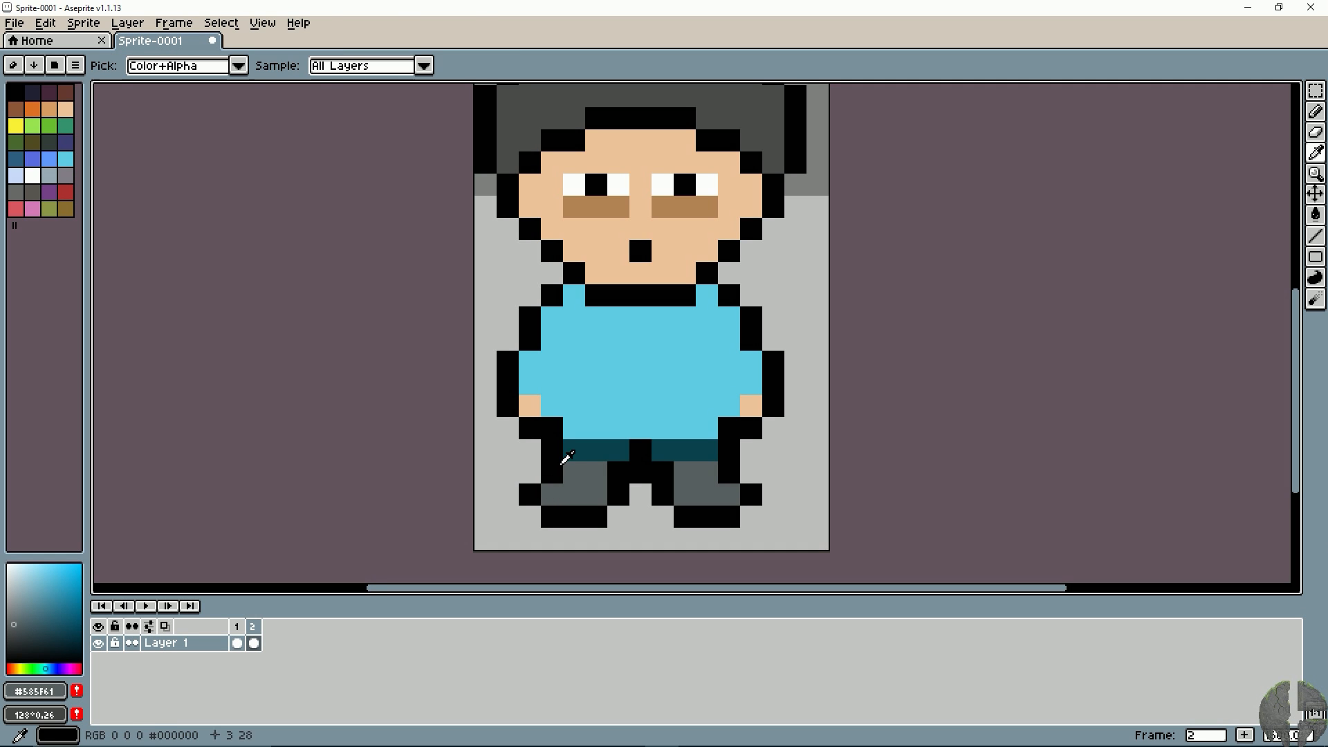
alt+click(548, 472)
click(523, 469)
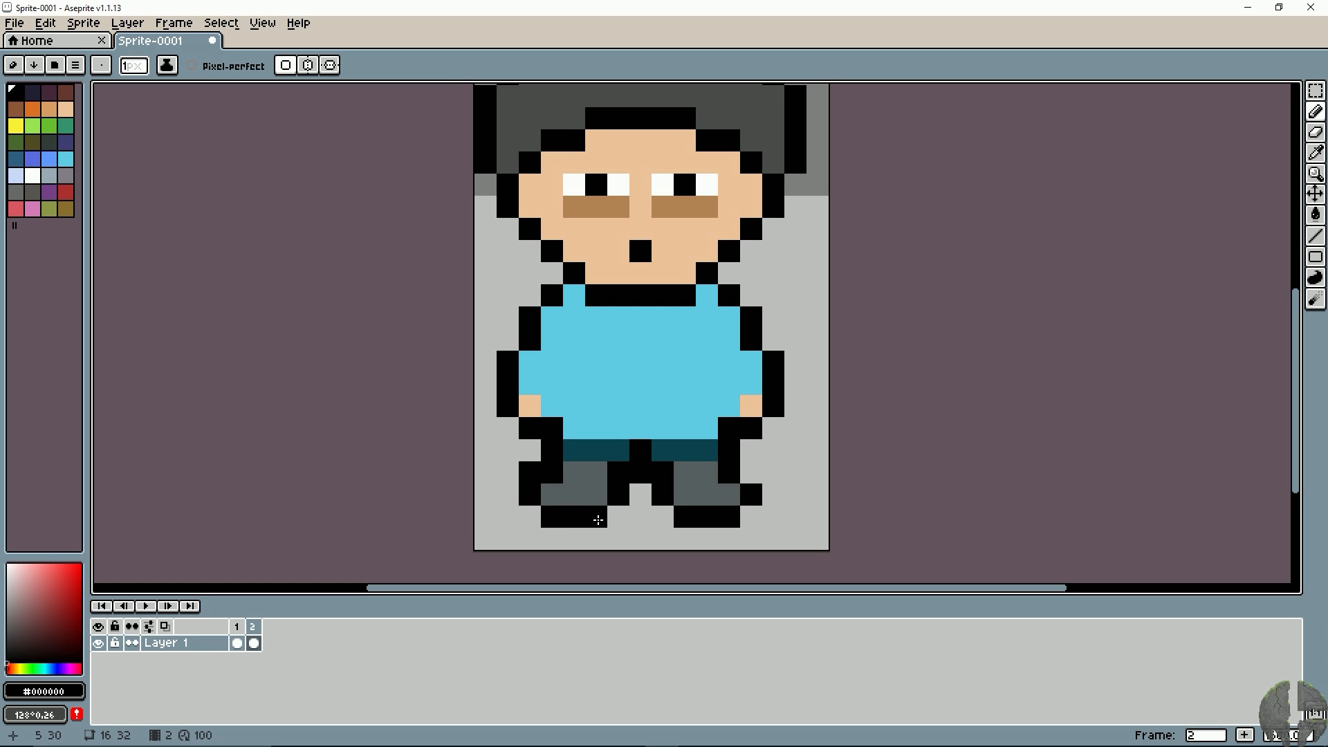
Step: Widen the left-hand leg's grey fill by one pixel and highlight its upper and inner edge in light grey-blue
alt+click(554, 472)
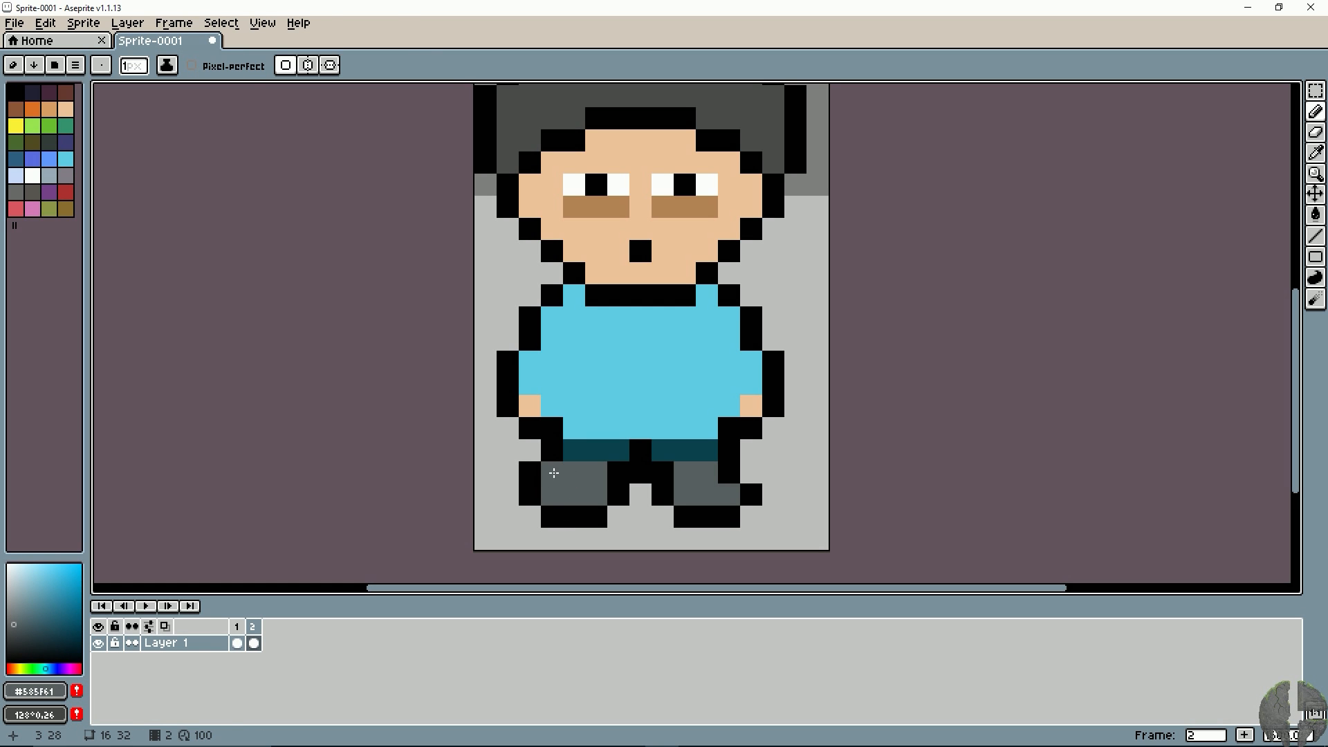
mouse_move(35, 608)
mouse_down()
mouse_move(13, 602)
mouse_move(18, 588)
mouse_up()
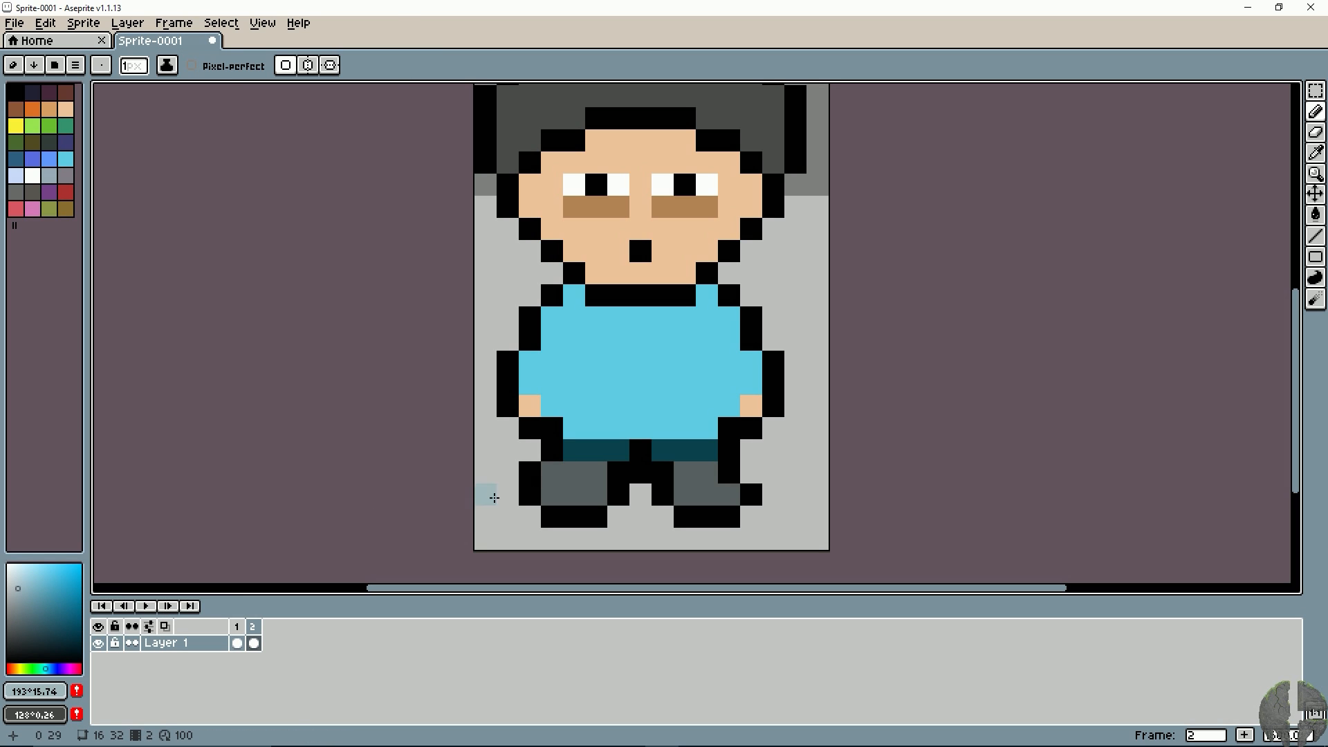
drag(574, 473, 599, 484)
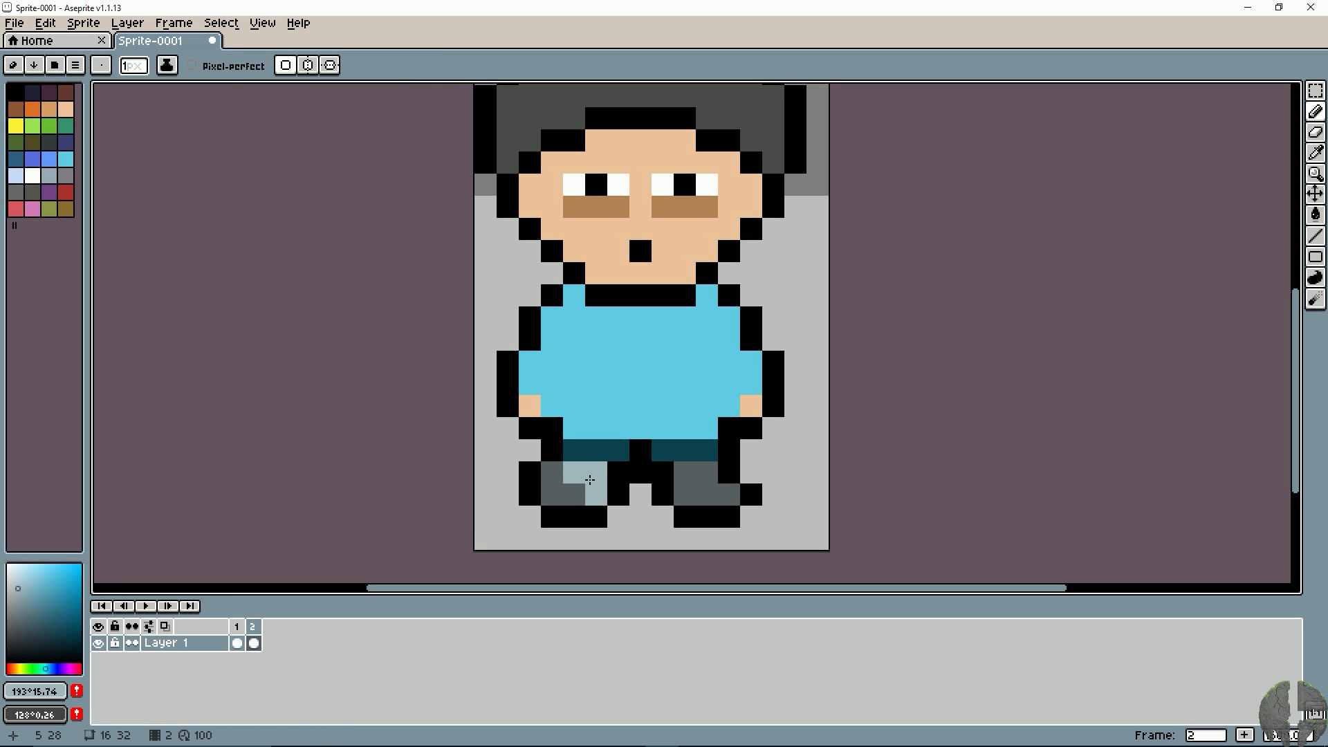
Step: Narrow the right-hand foot by one pixel, erasing its protruding toe and outer sole pixel and redrawing the side outline in black
key(e)
click(752, 494)
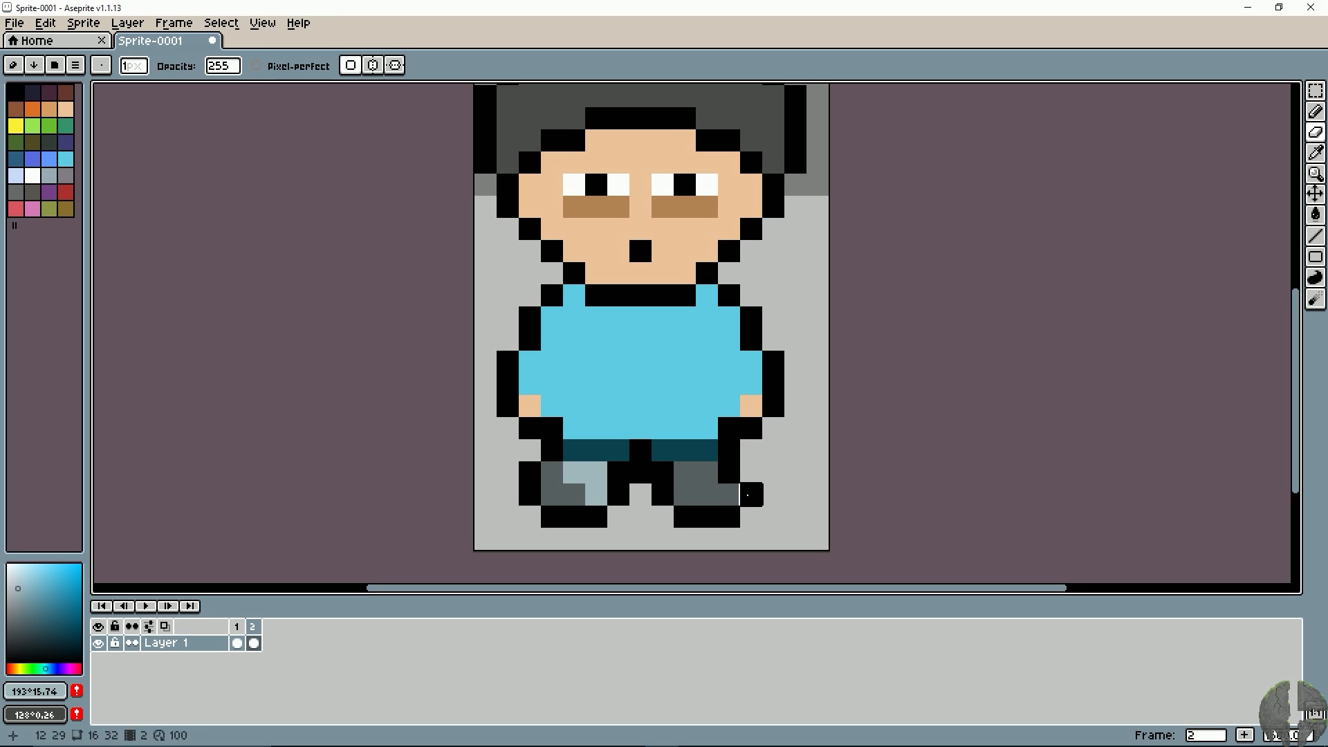
alt+click(730, 473)
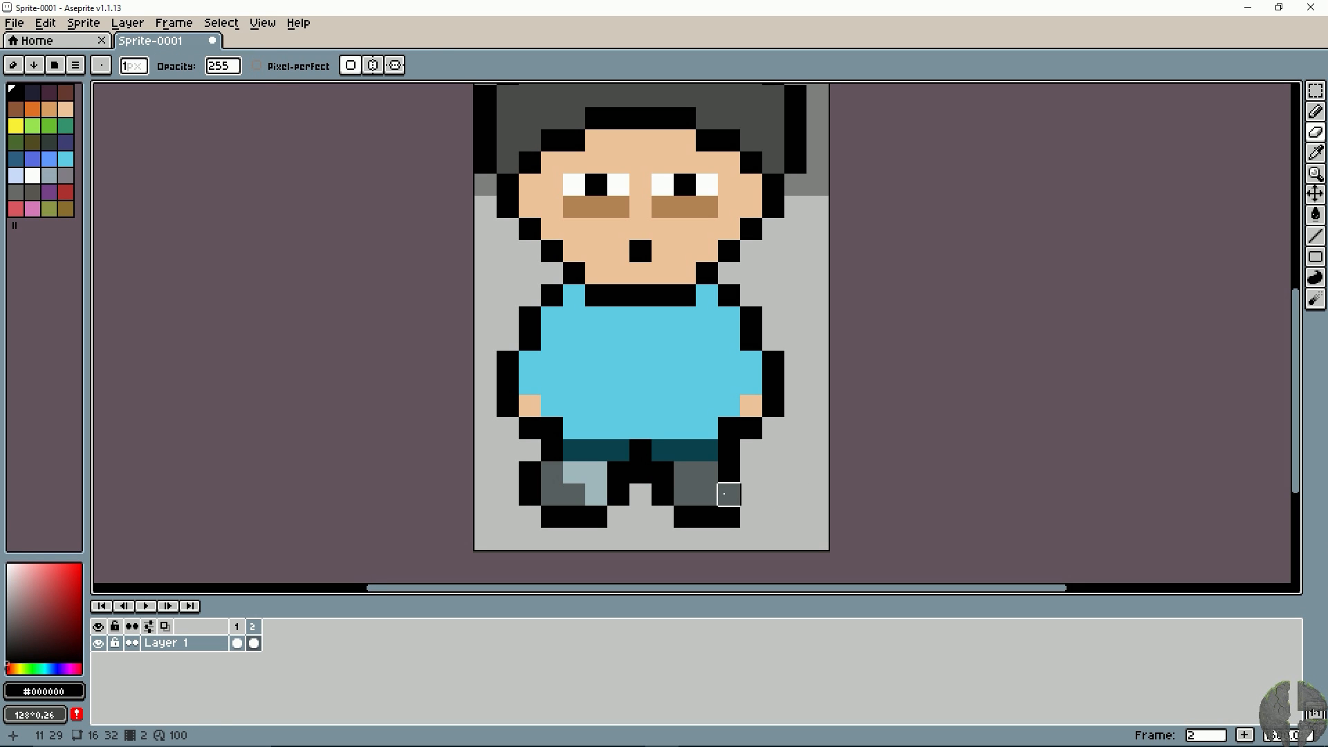
key(b)
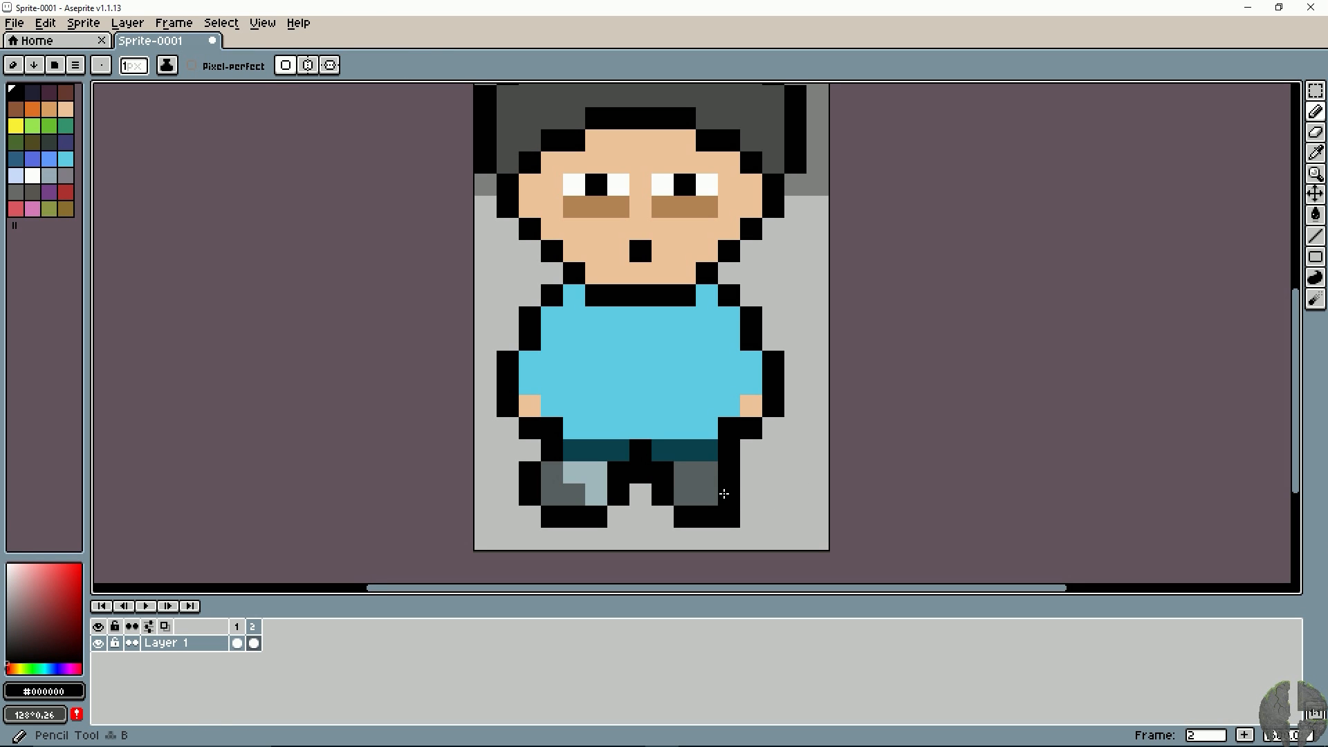
key(e)
click(729, 516)
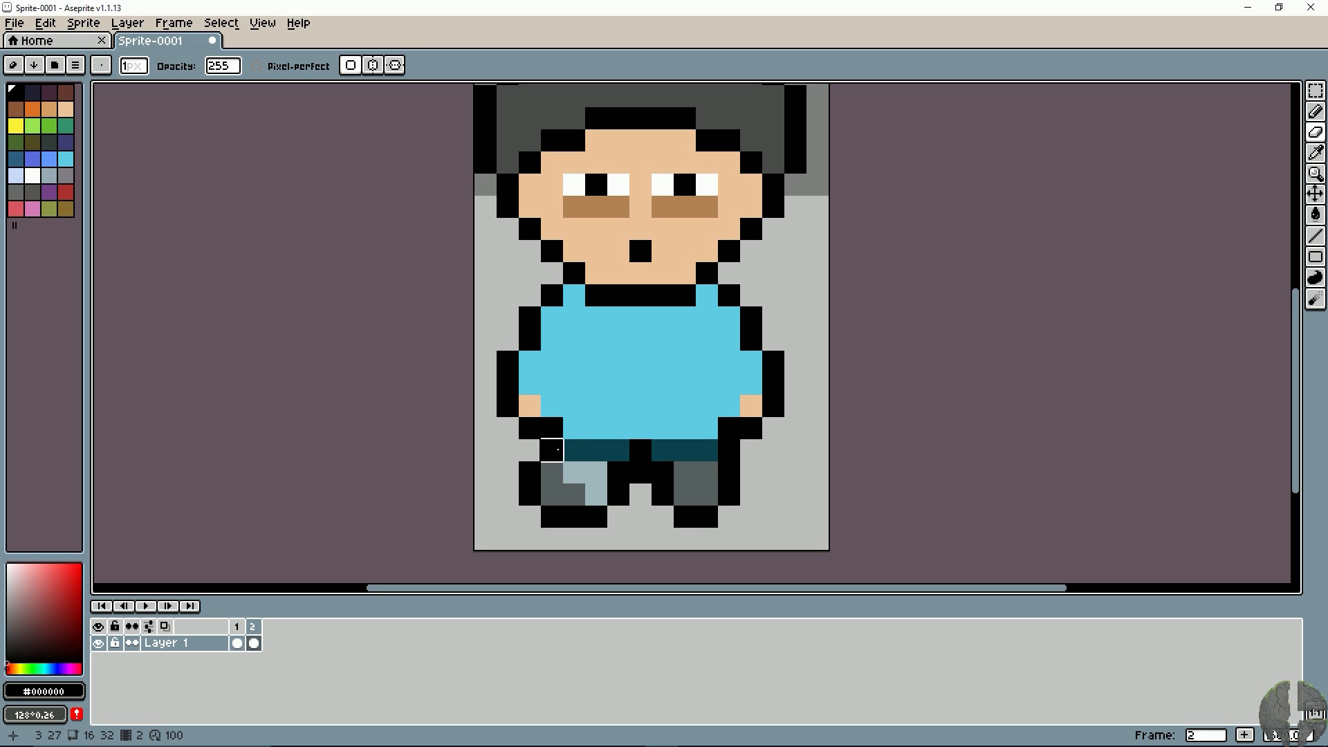
Step: In frame 2, fill the upper right-hand leg and the gap between the trouser legs with the trousers' dark teal
alt+click(684, 451)
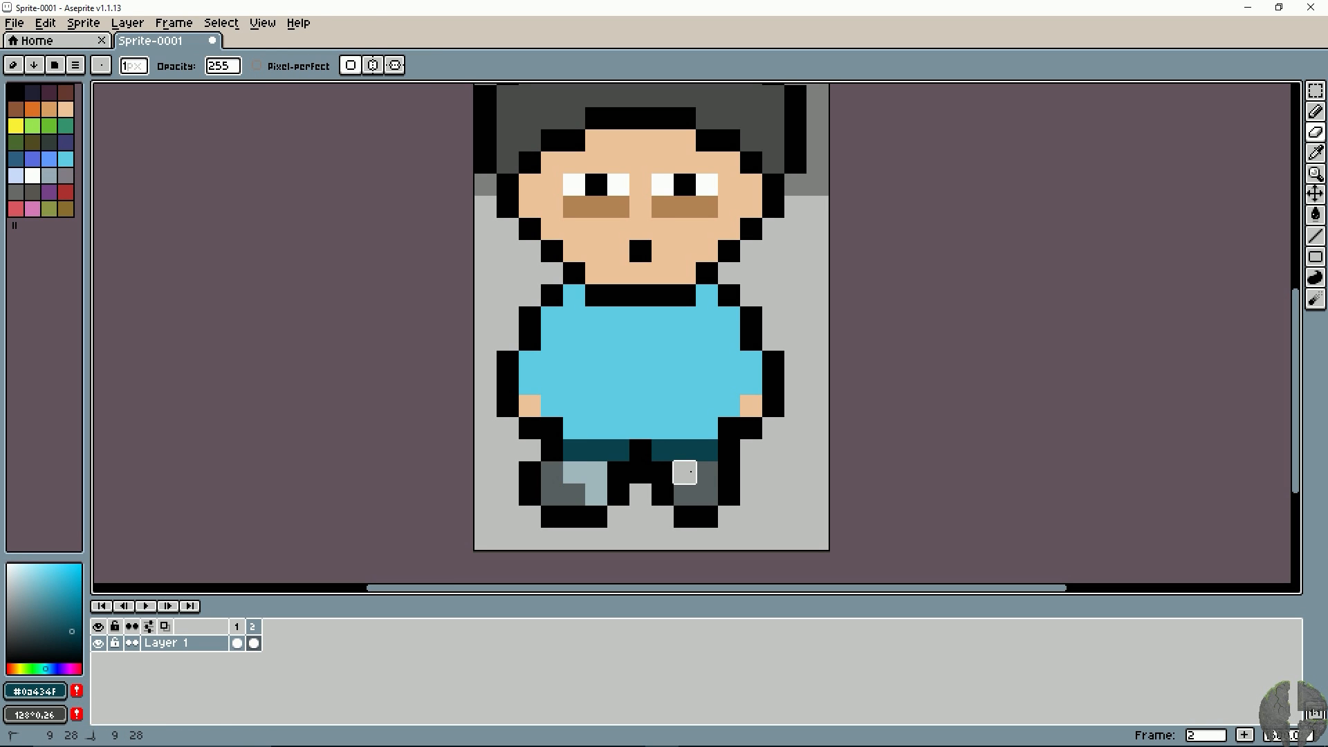
key(b)
click(688, 473)
click(704, 472)
click(668, 471)
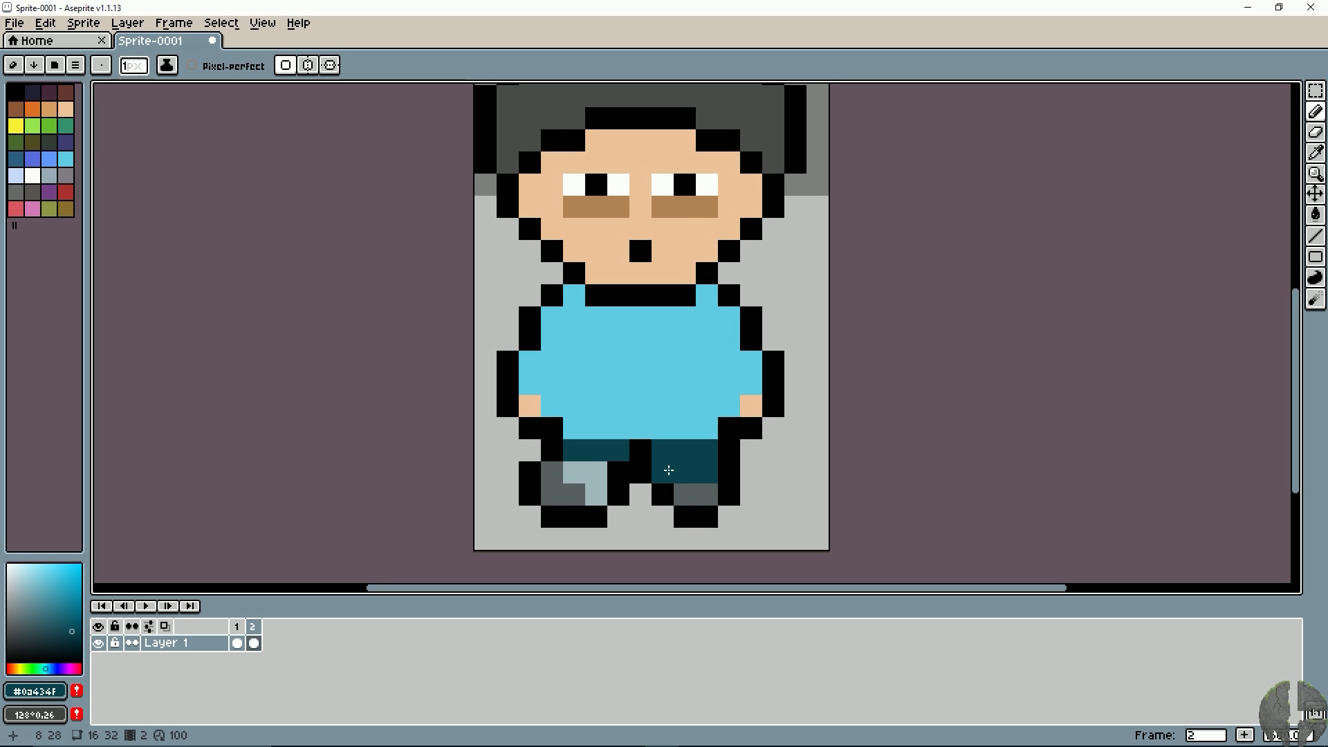
click(640, 450)
right_click(664, 461)
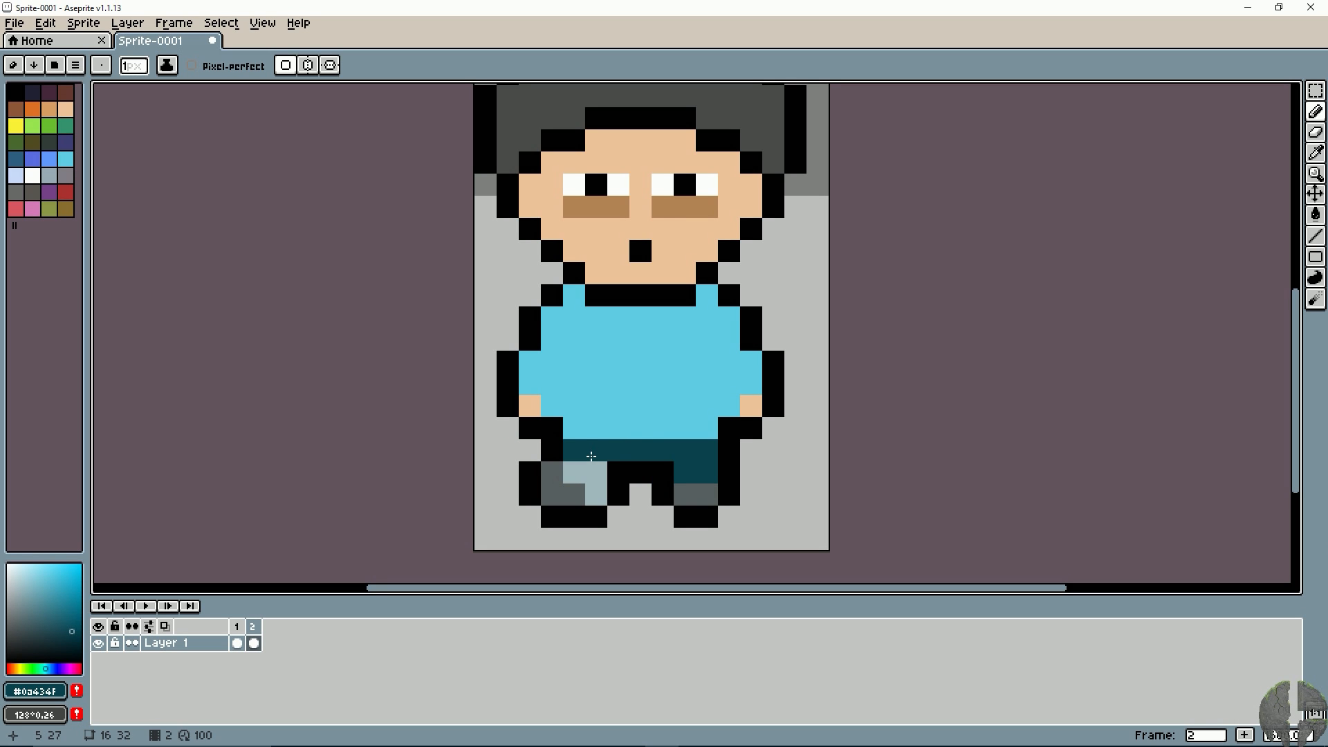
alt+click(608, 430)
click(618, 450)
drag(641, 450, 663, 450)
click(553, 447)
key(ctrl+z)
key(ctrl+z)
key(ctrl+z)
Step: Redraw the left-hand arm's outline in black as one straight vertical edge, covering the hand and erasing the protruding lower corner pixel
alt+click(664, 472)
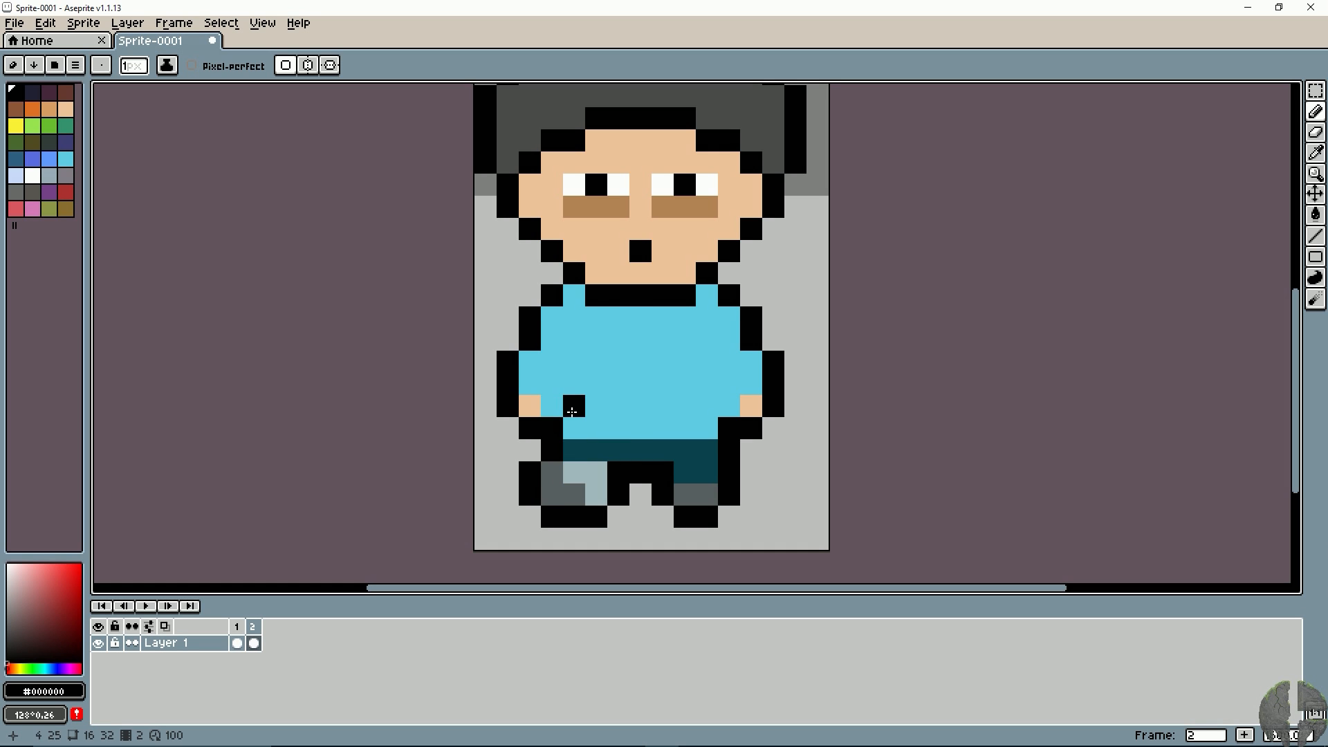
key(e)
key(b)
key(alt)
drag(532, 341, 532, 402)
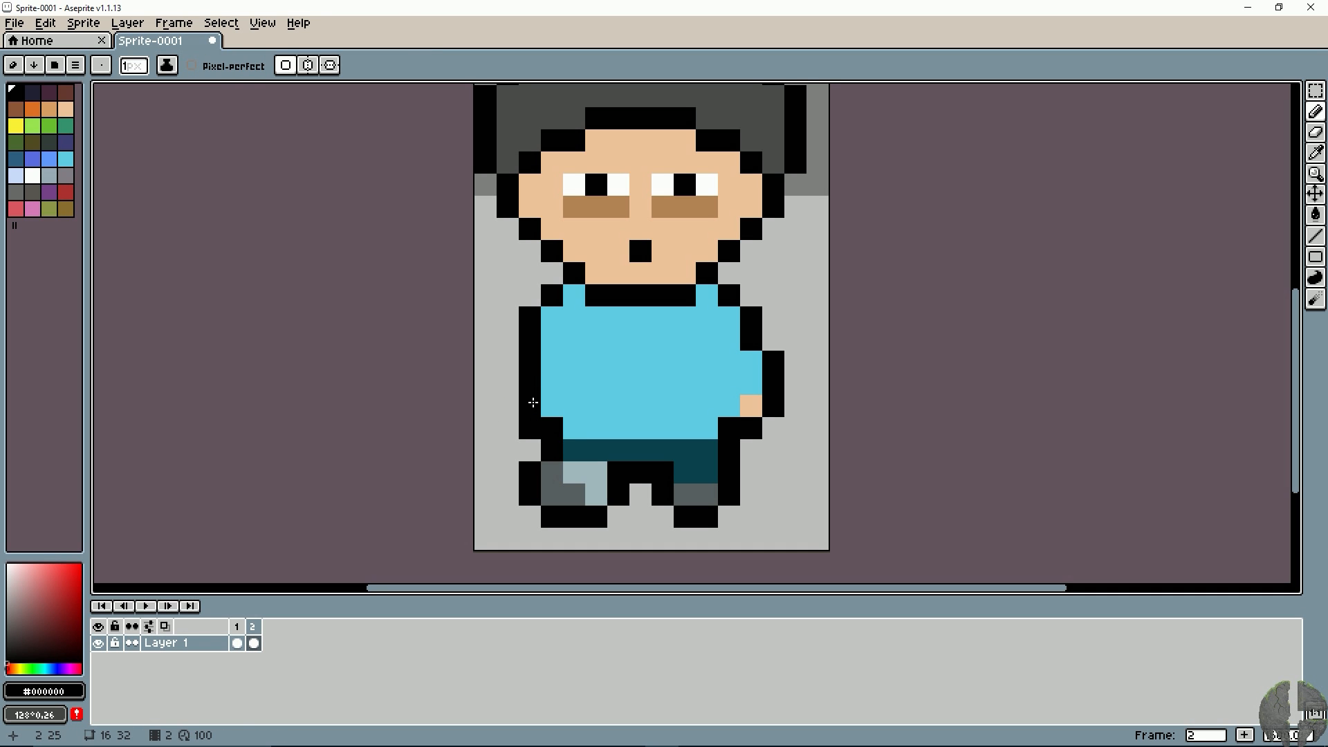
key(e)
click(530, 428)
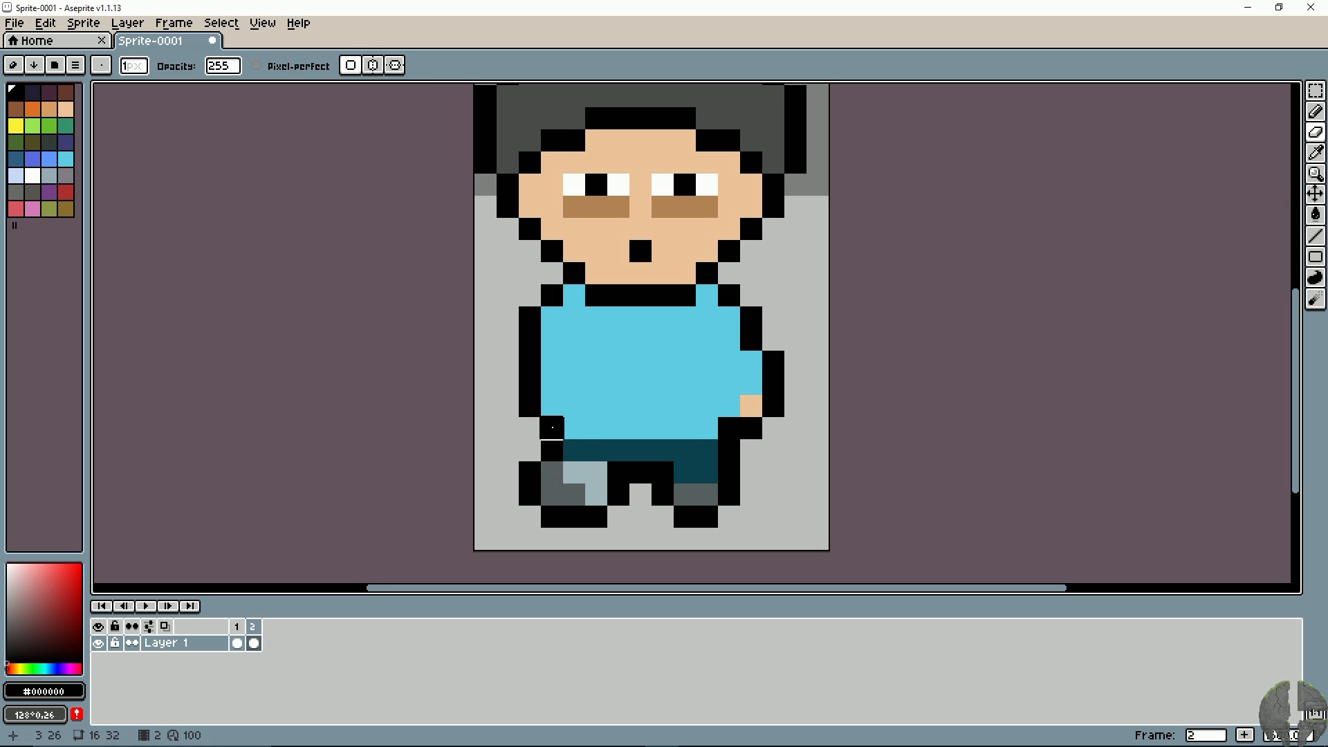
Step: Extend the right-hand hand downward and inward in the skin colour and outline it with black pixels
alt+click(751, 408)
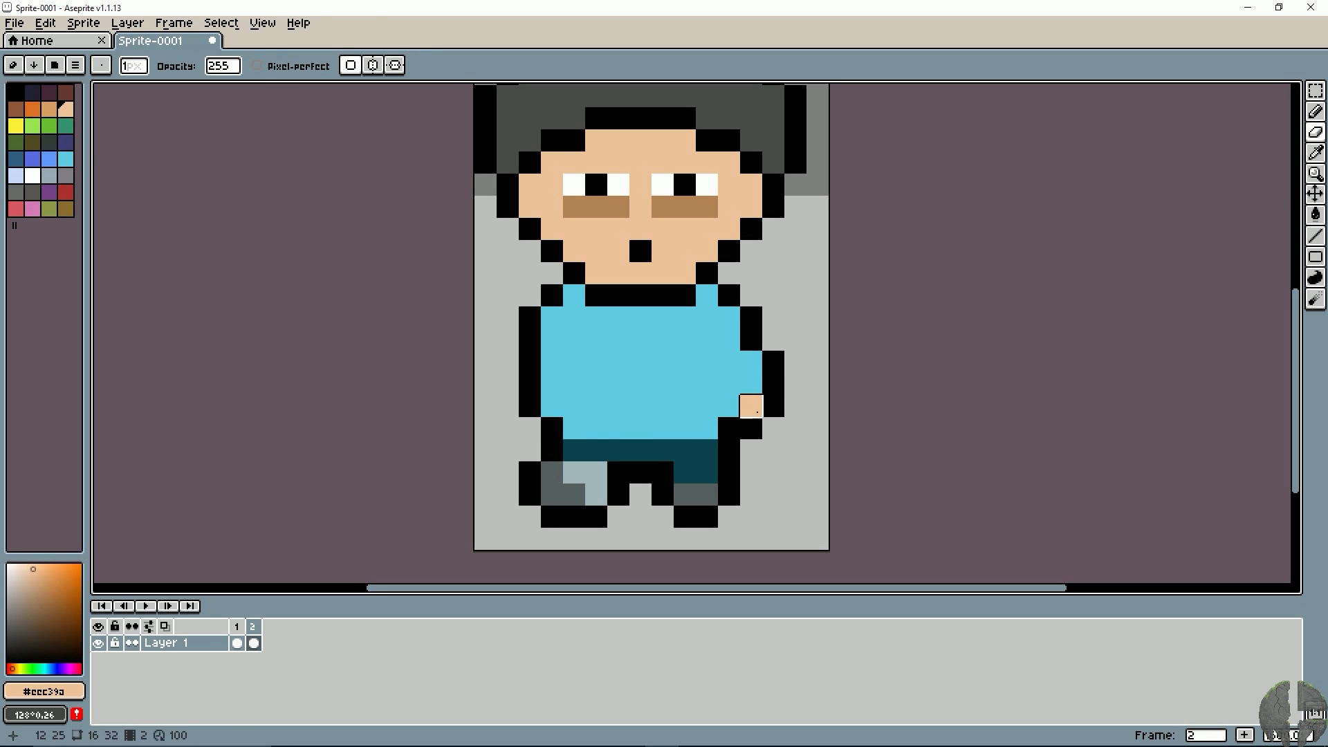
key(b)
click(751, 428)
click(729, 428)
alt+click(768, 420)
click(762, 440)
click(756, 449)
click(729, 406)
click(706, 427)
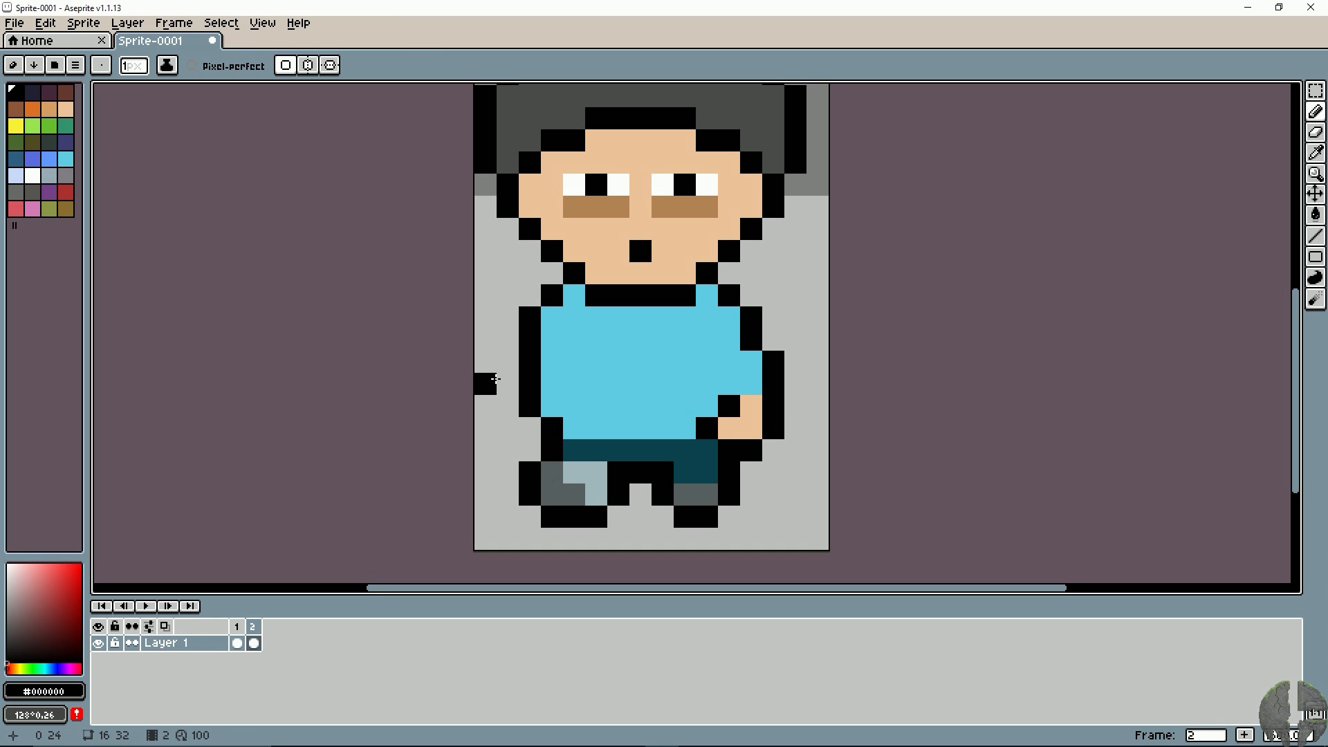
Step: Compare the character's pose between frames 1 and 2 and check the whole figure
drag(684, 384, 713, 445)
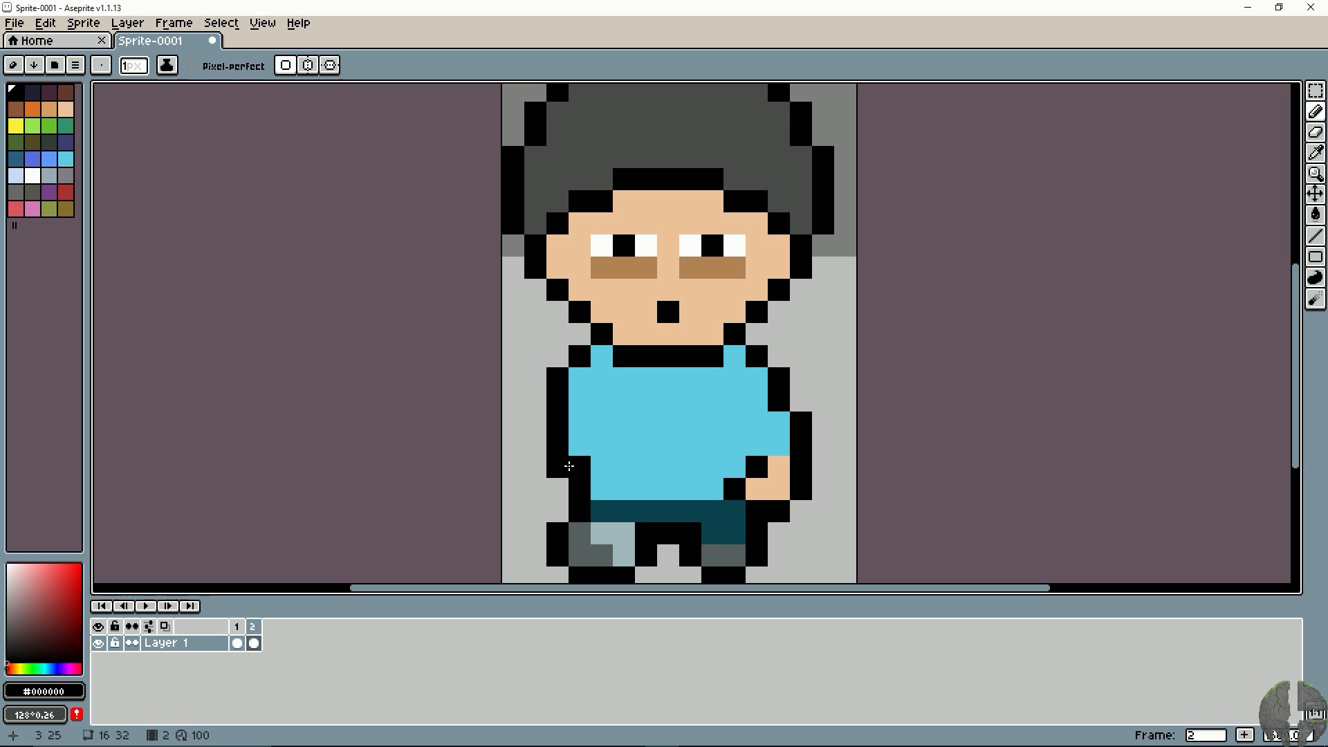
click(237, 628)
click(252, 633)
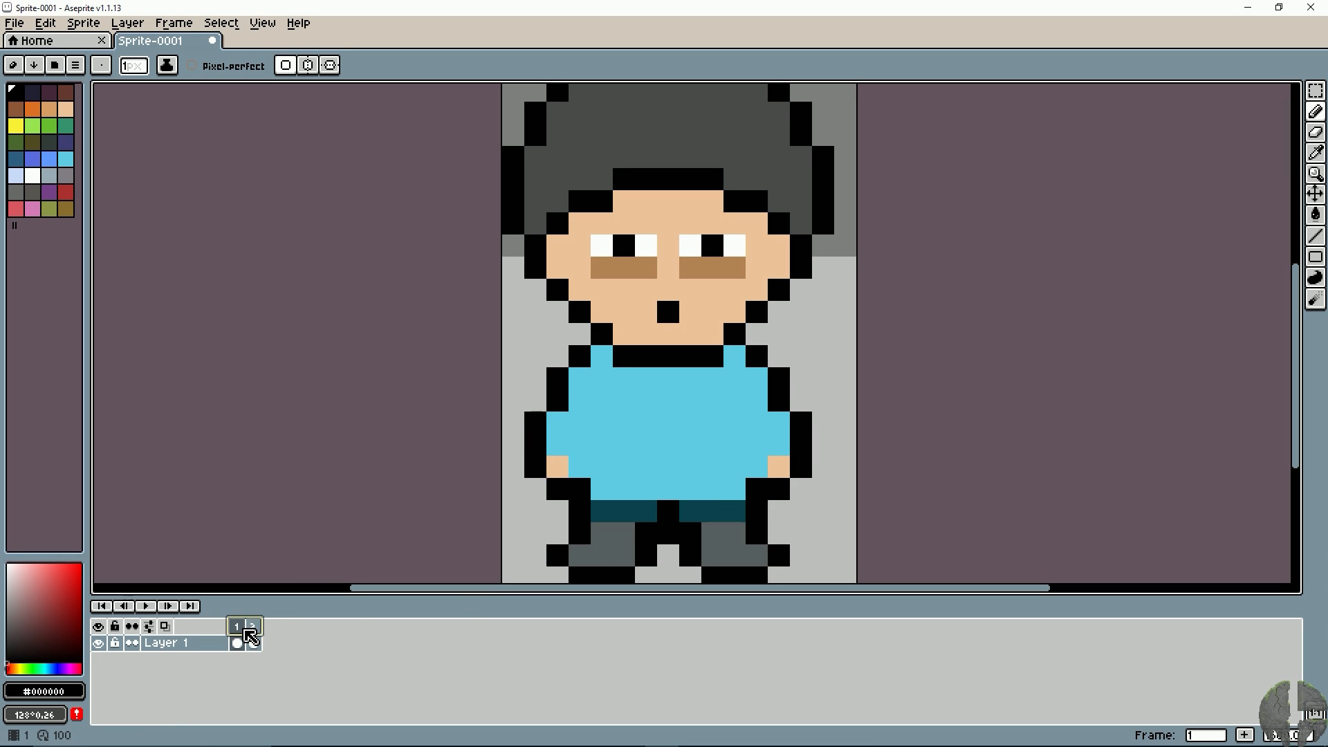
drag(246, 631, 359, 625)
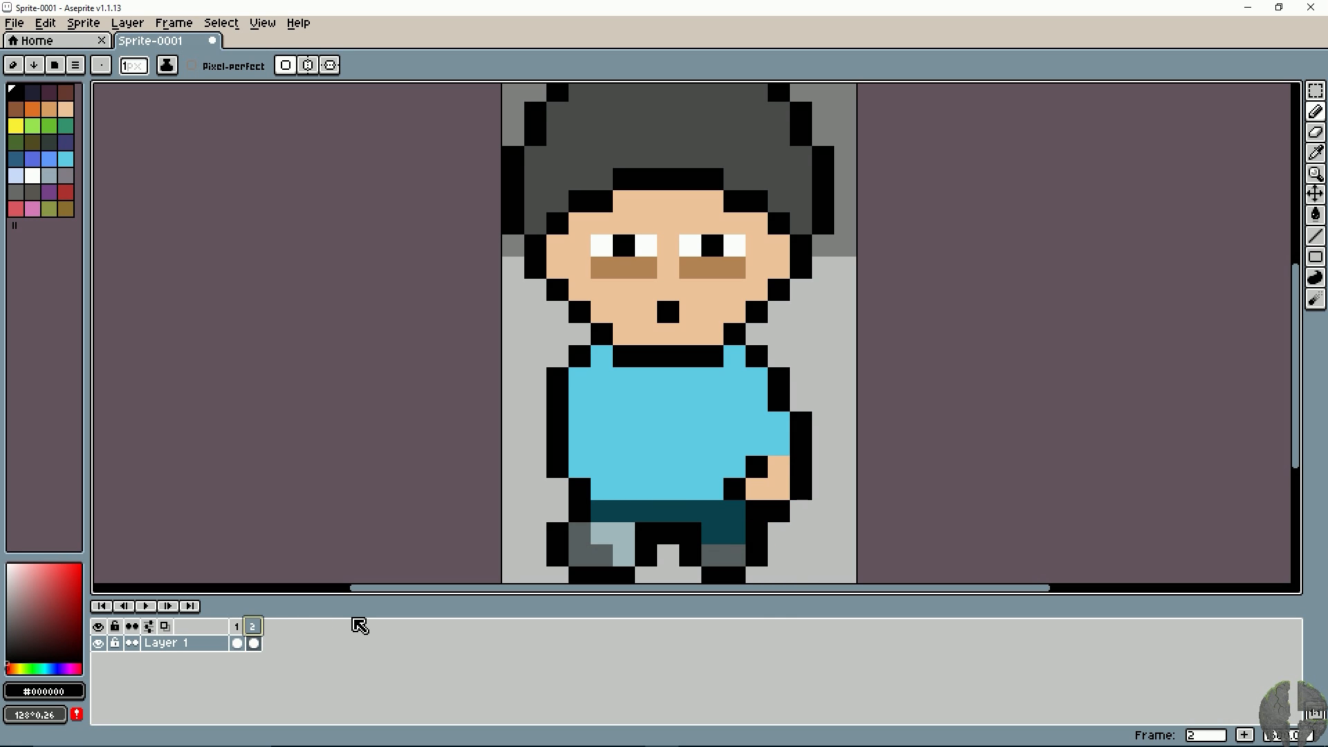
mouse_move(410, 563)
mouse_down()
mouse_move(363, 517)
mouse_move(377, 544)
mouse_up()
key(ctrl)
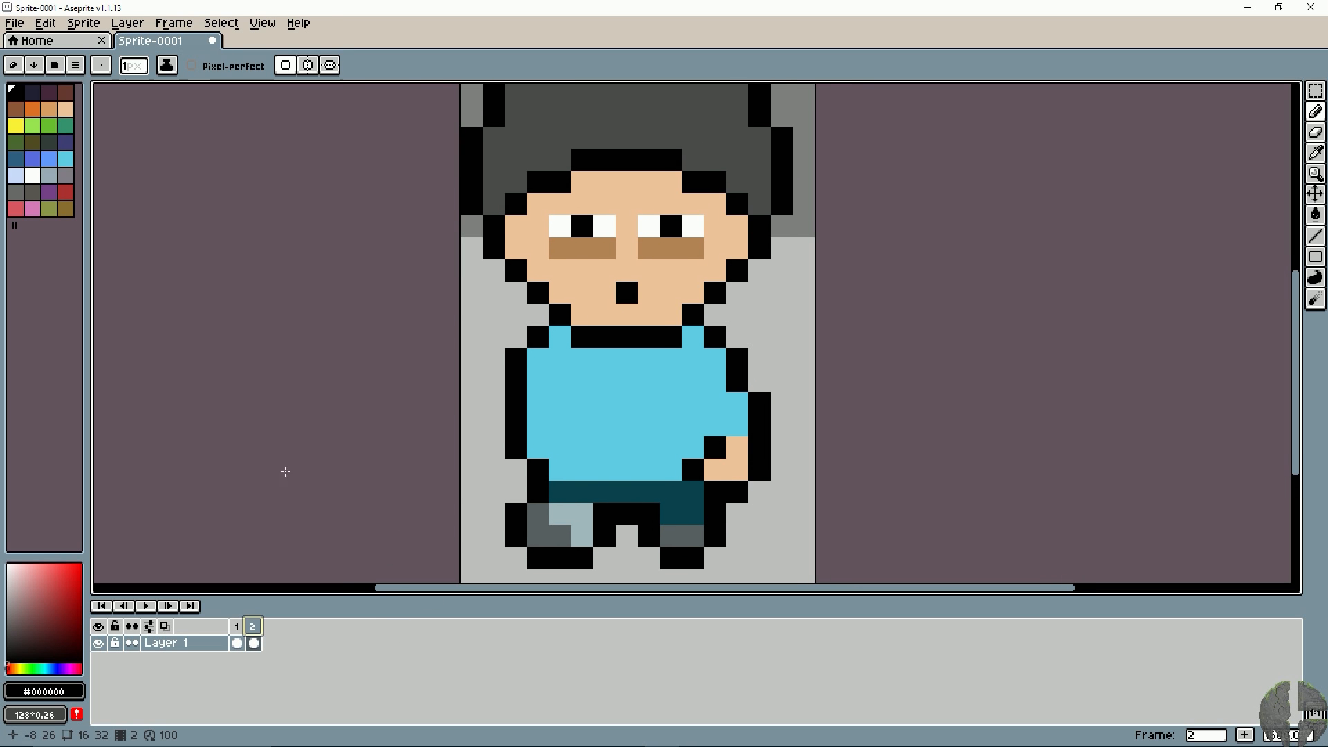
scroll(271, 470, down, 1)
drag(309, 463, 381, 476)
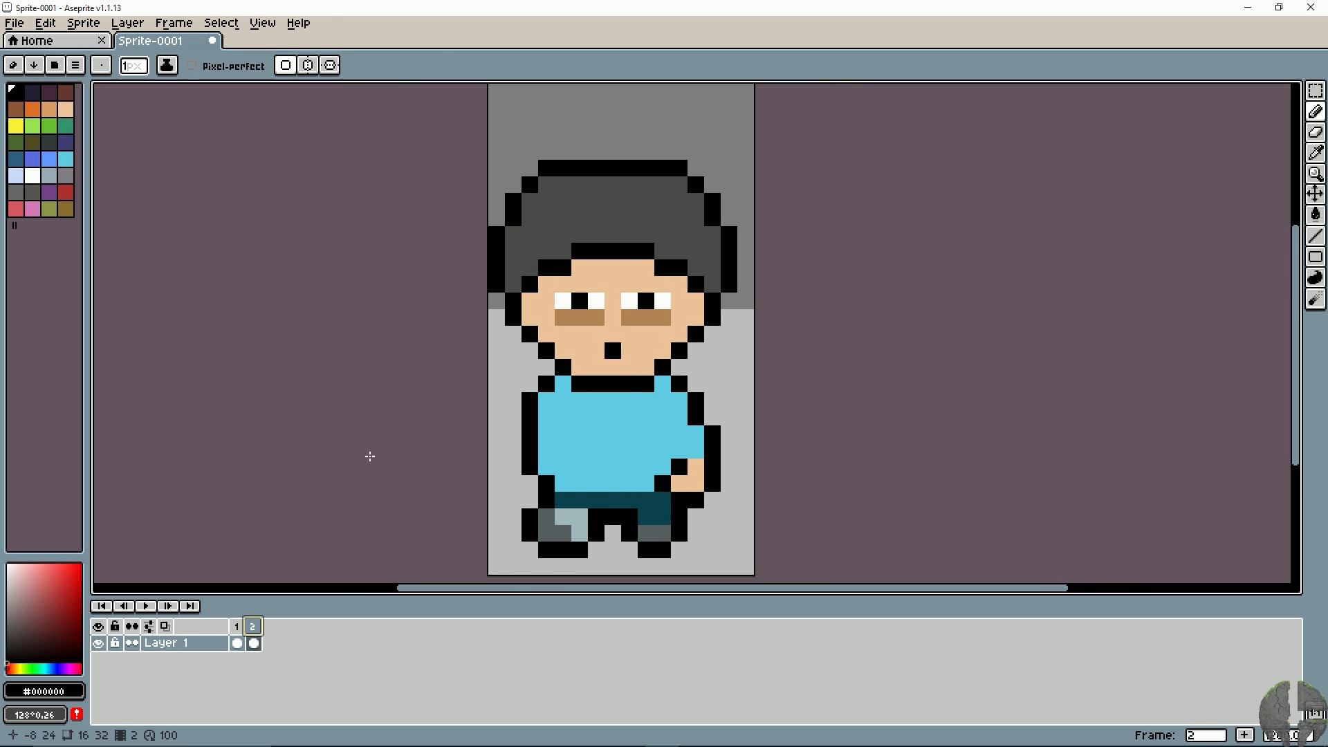
Step: Copy frame 2's whole character into a new empty frame 3 and flip it horizontally
key(m)
drag(495, 166, 726, 548)
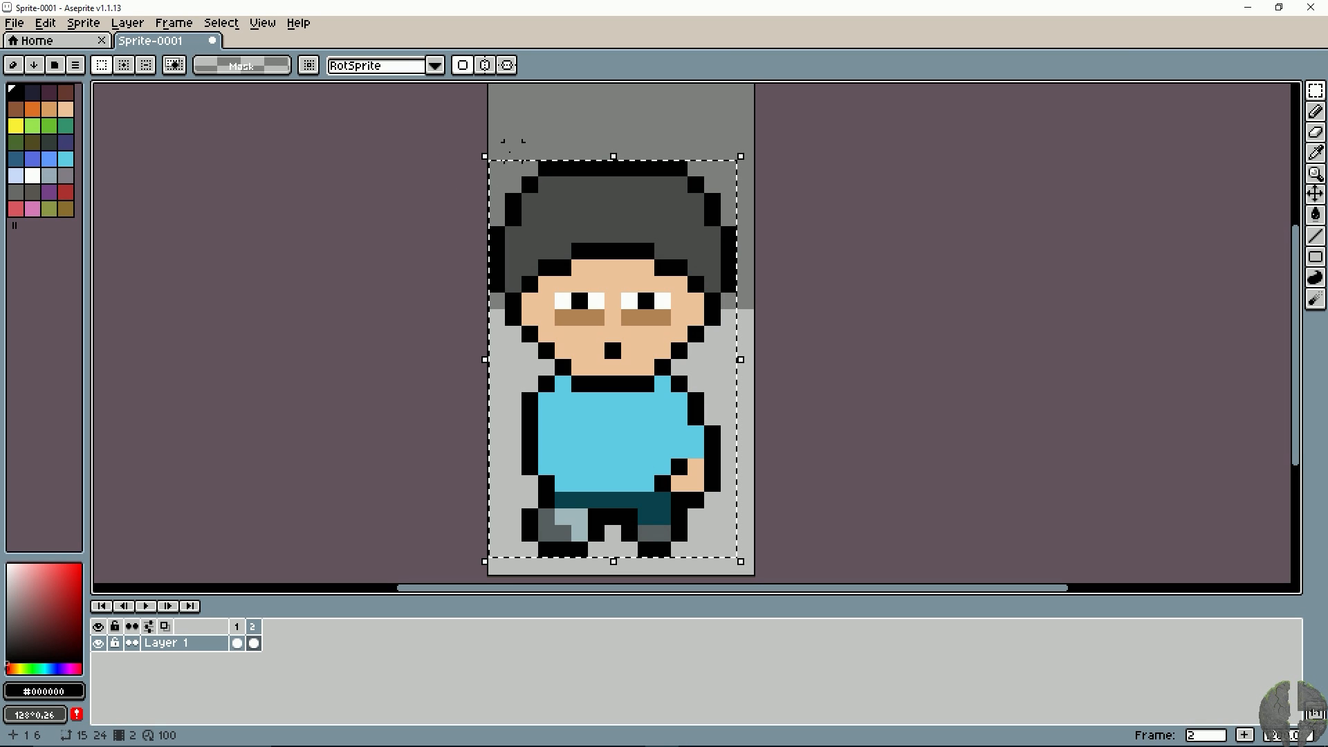
right_click(253, 627)
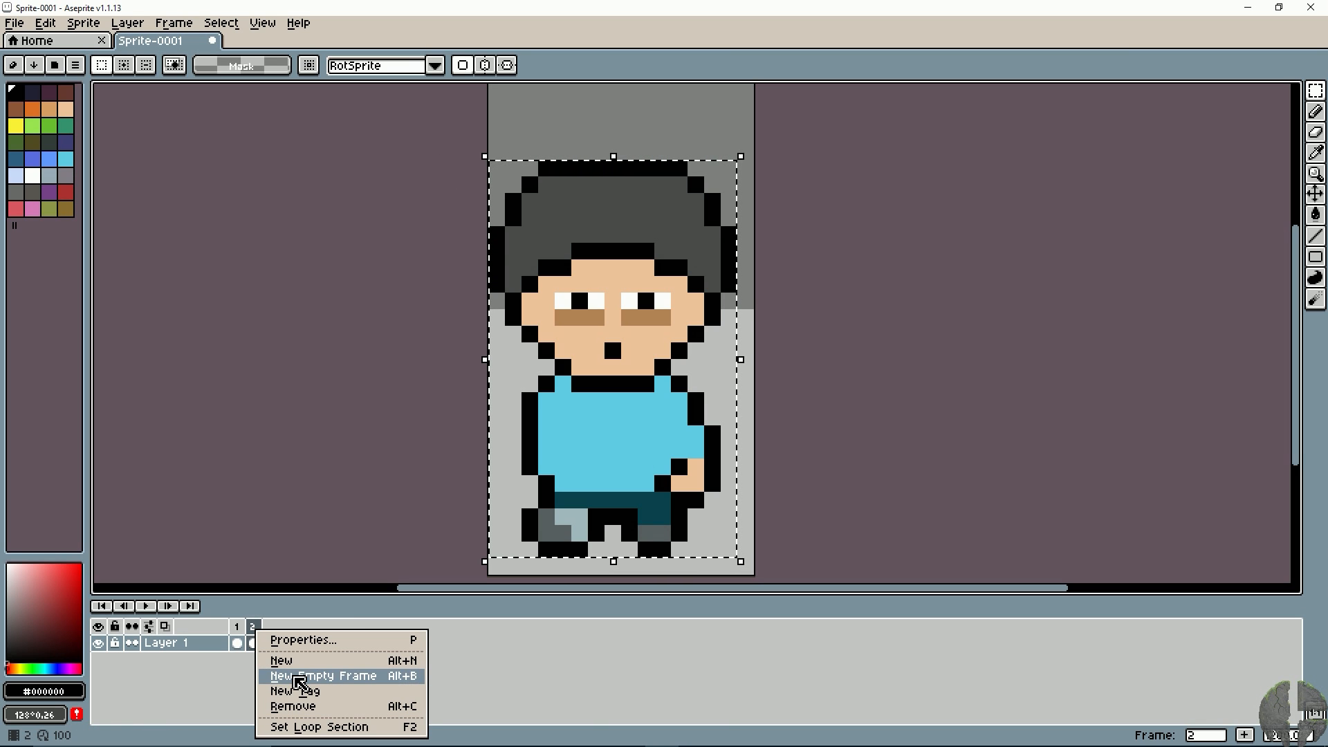
click(298, 676)
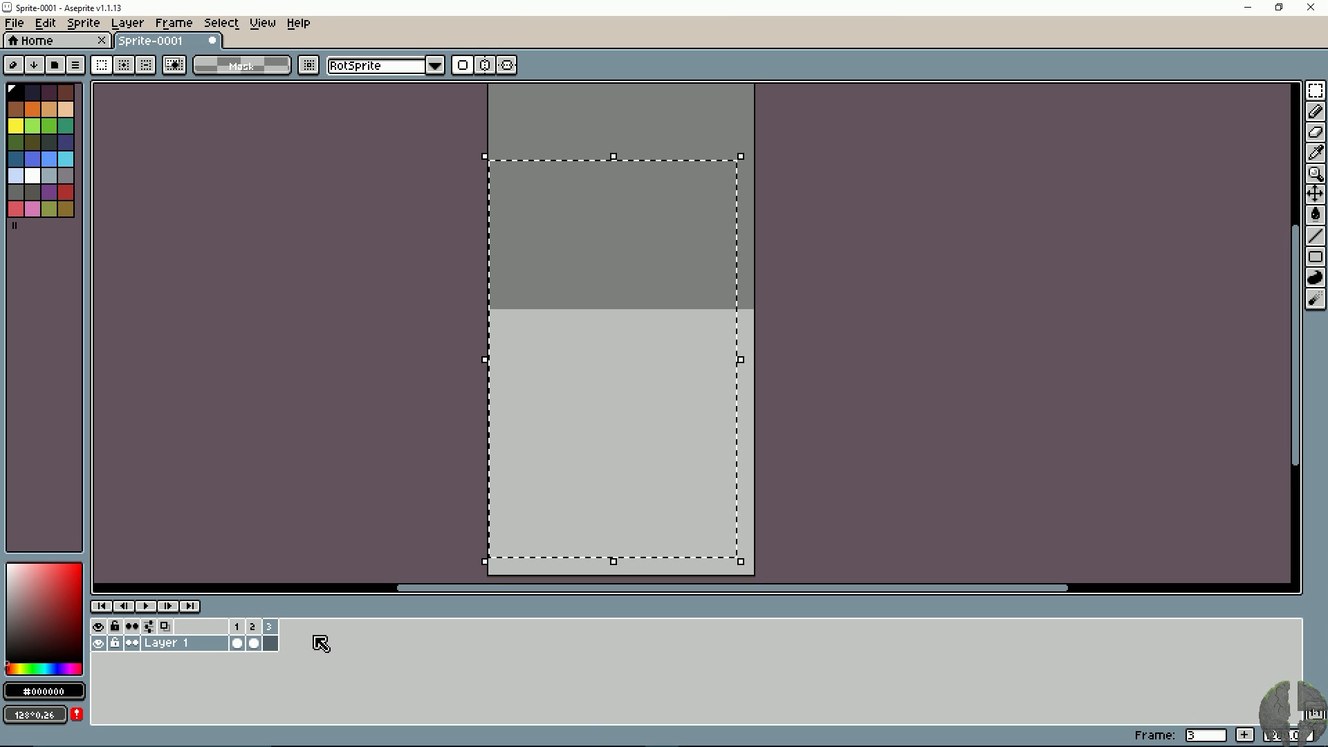
key(ctrl+v)
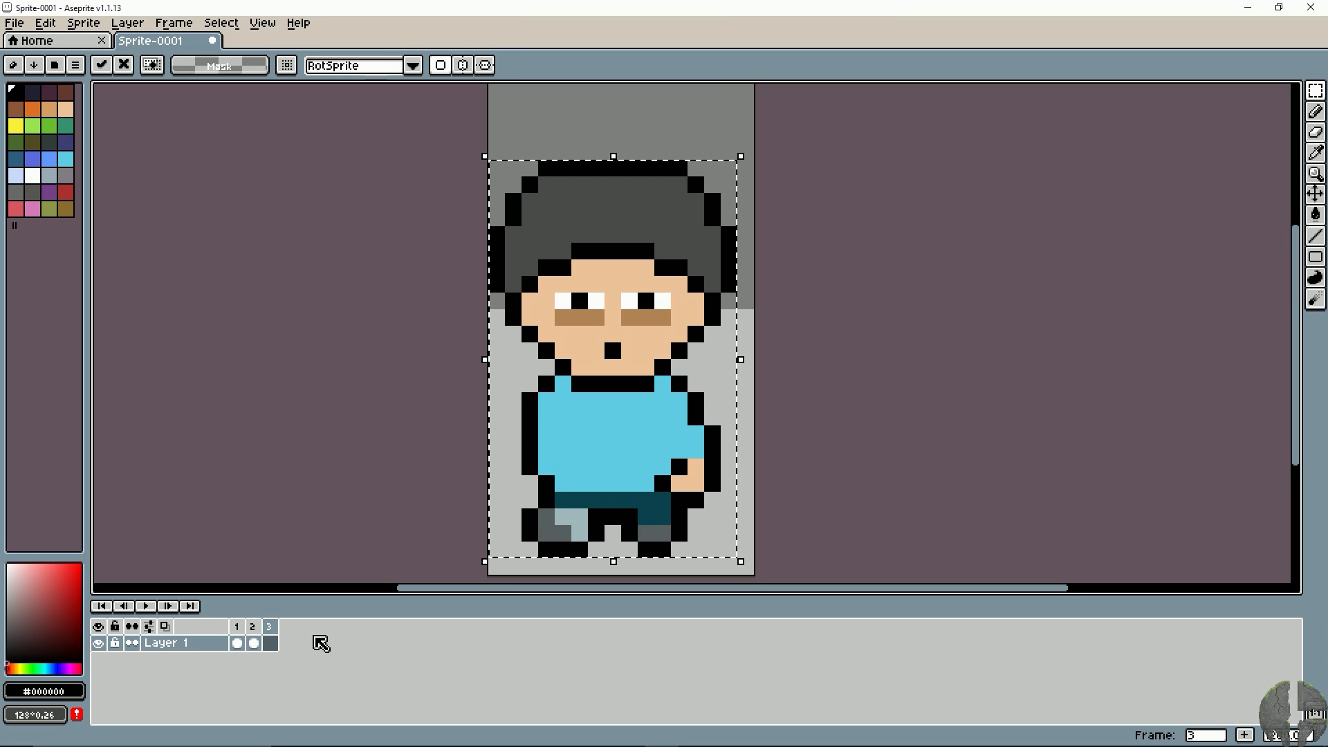
click(48, 25)
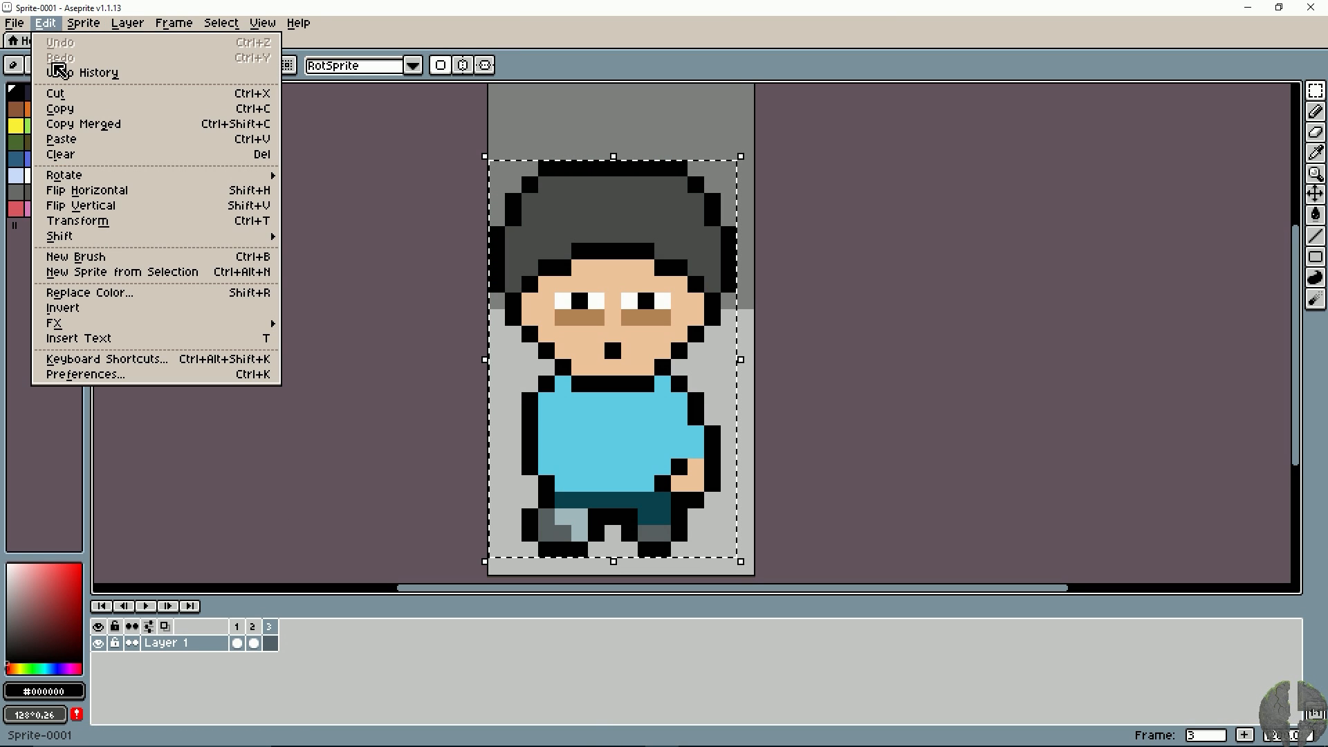
click(84, 190)
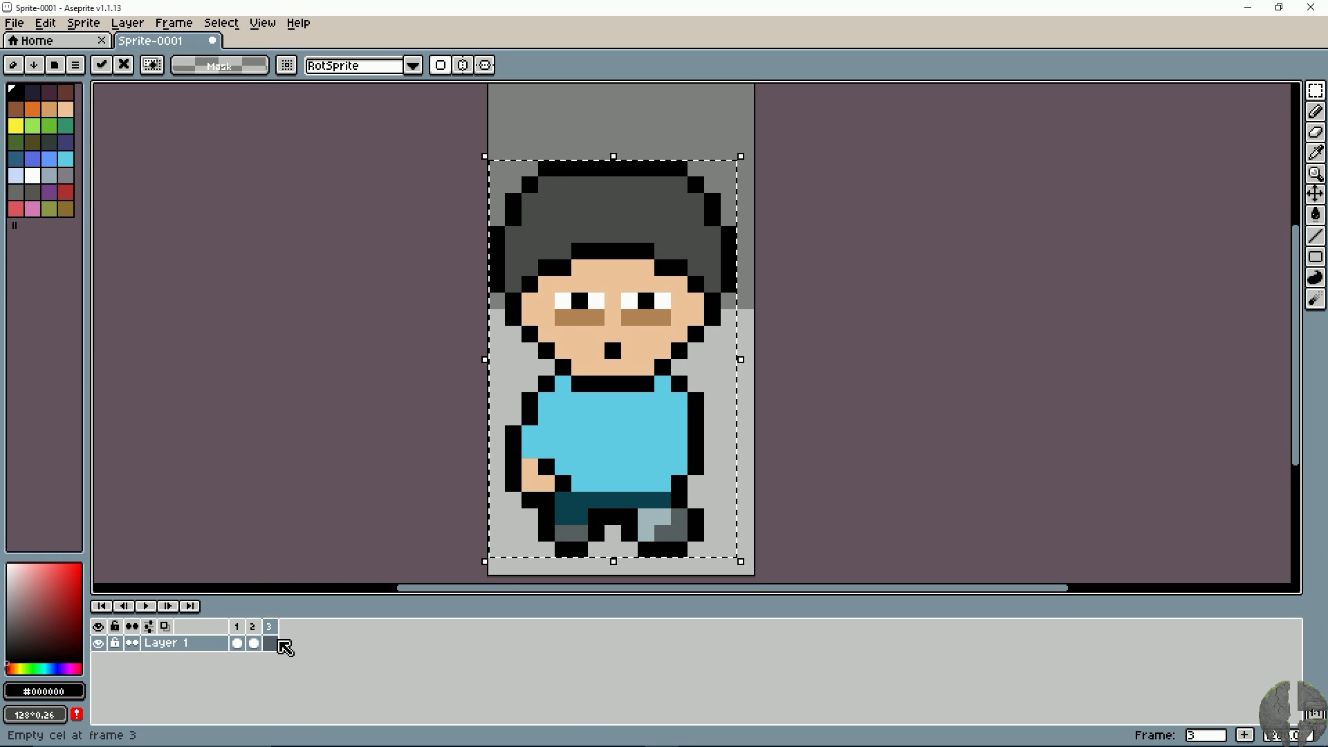
Step: Step through frames 1 to 3 to compare the mirrored poses, and play the animation
click(255, 627)
click(237, 626)
click(254, 626)
click(270, 626)
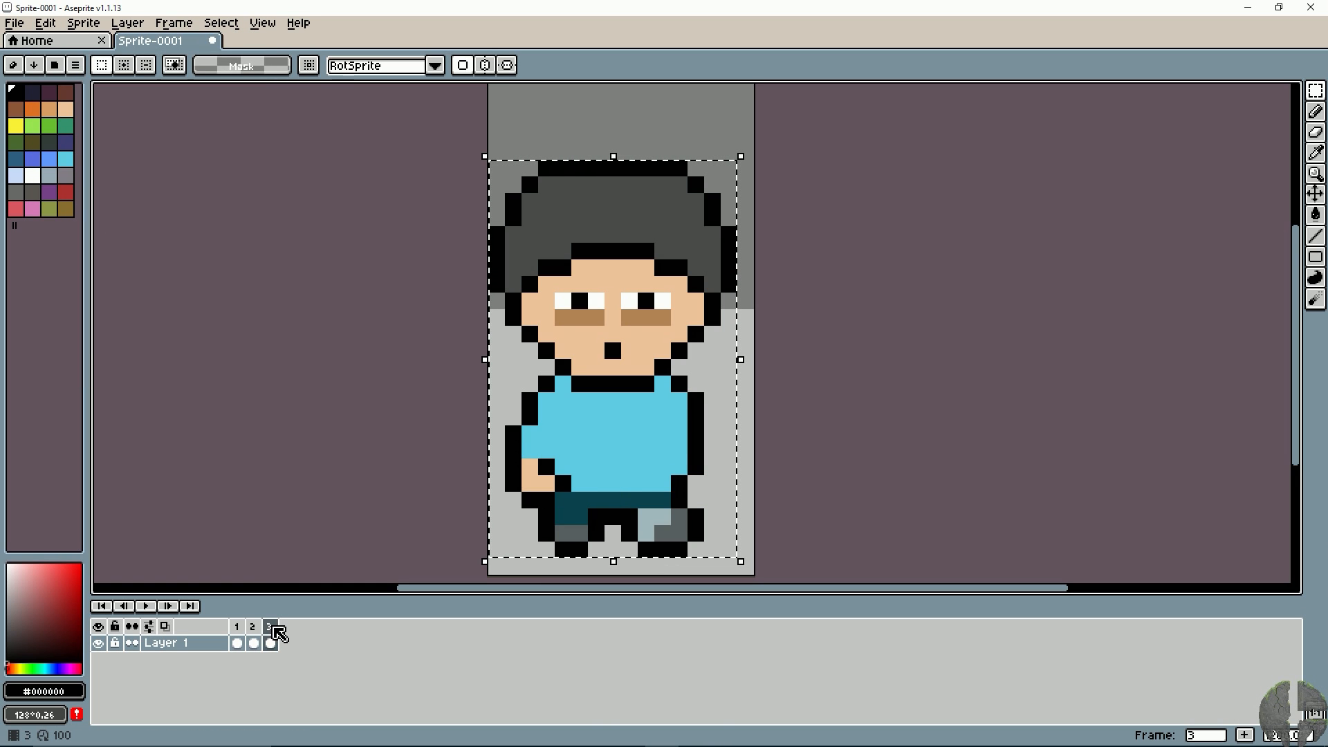
click(255, 627)
click(240, 627)
click(257, 628)
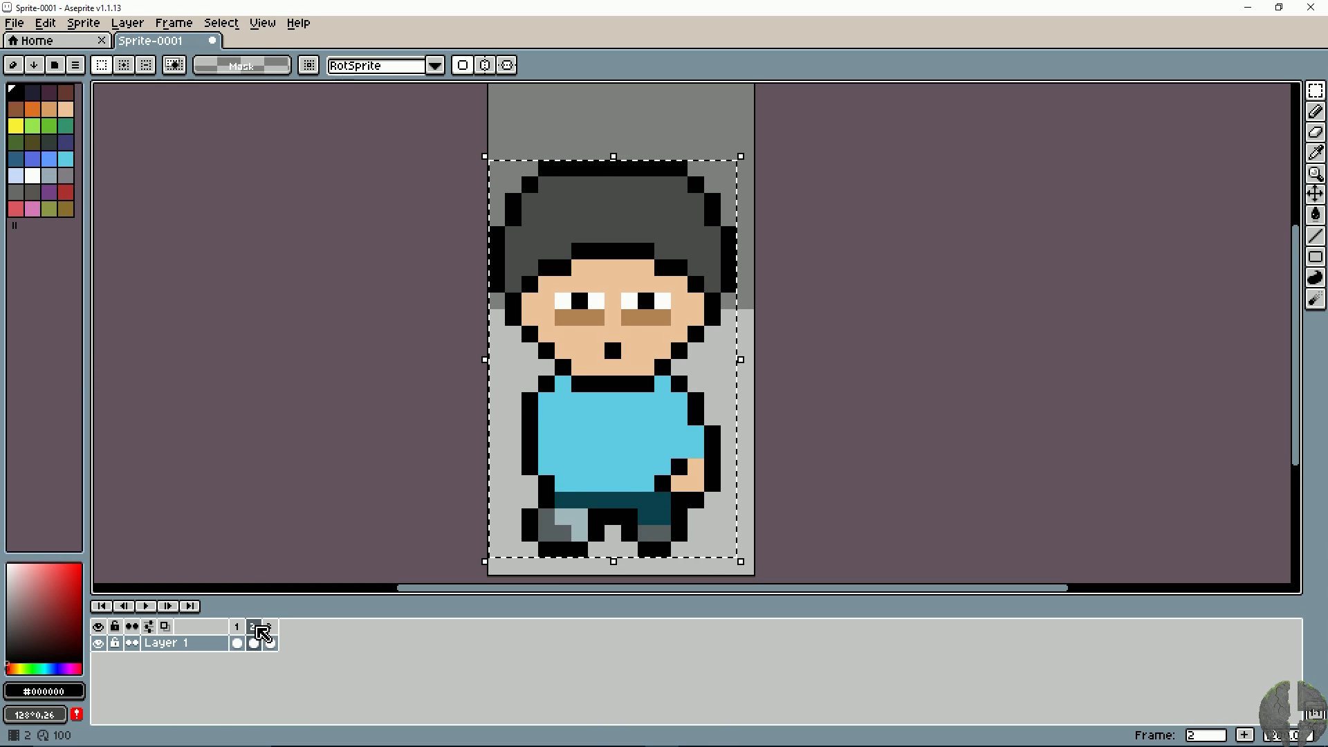
click(146, 606)
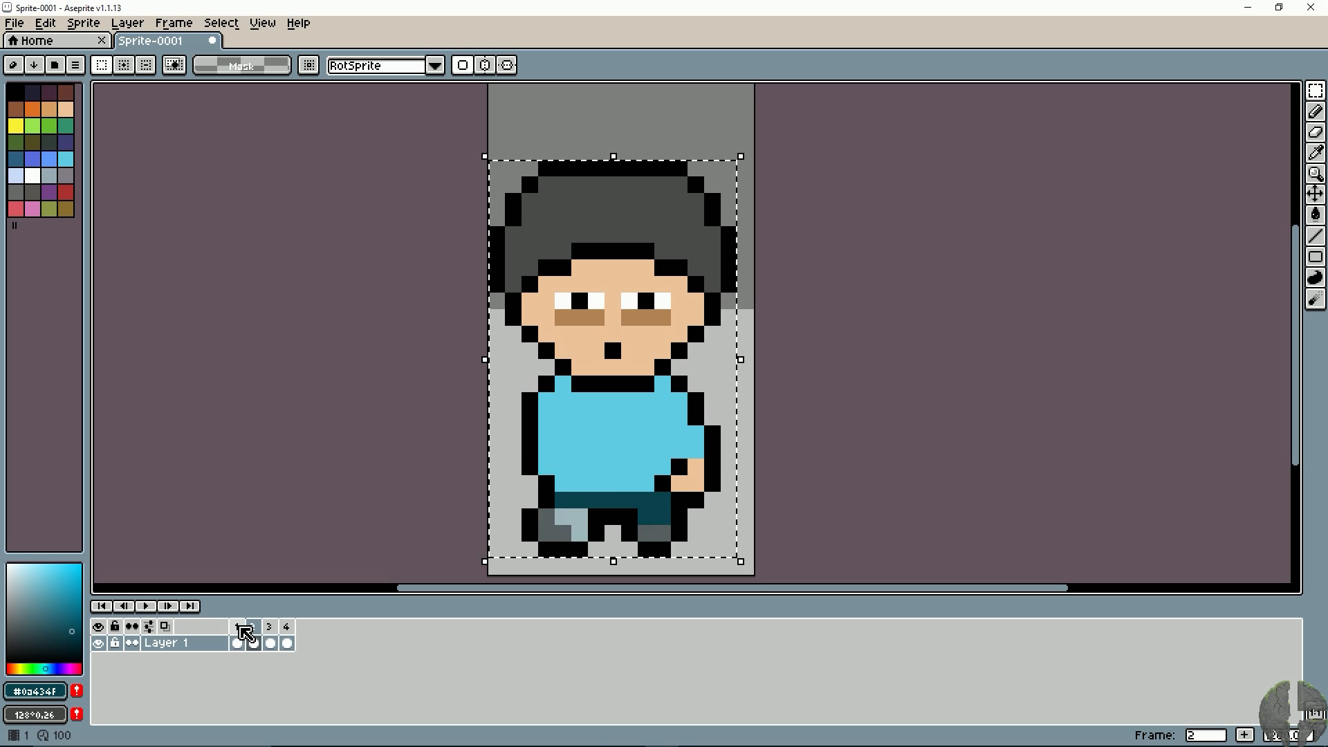
Step: In frame 4, repaint the right-hand foot's inner edge dark grey and put the light grey-blue highlight on its upper and outer edge
click(237, 627)
click(254, 628)
click(269, 627)
click(285, 628)
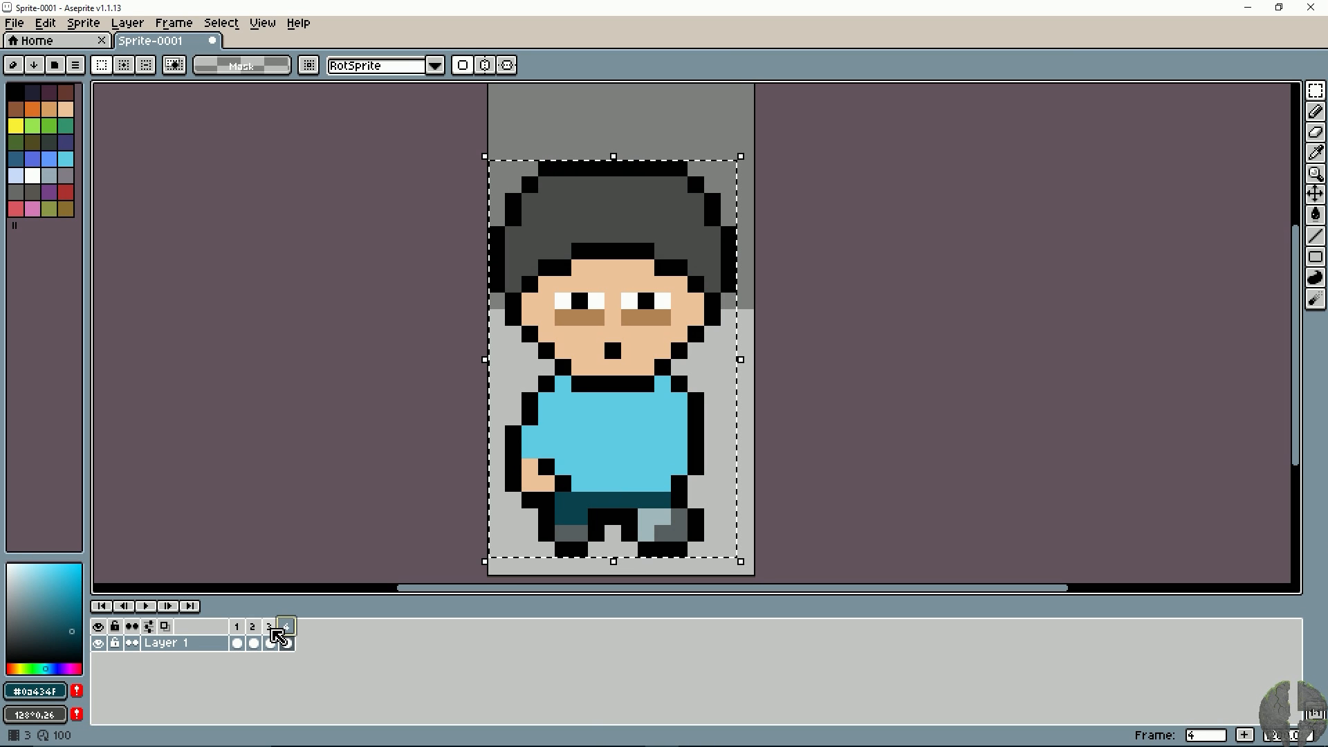
key(i)
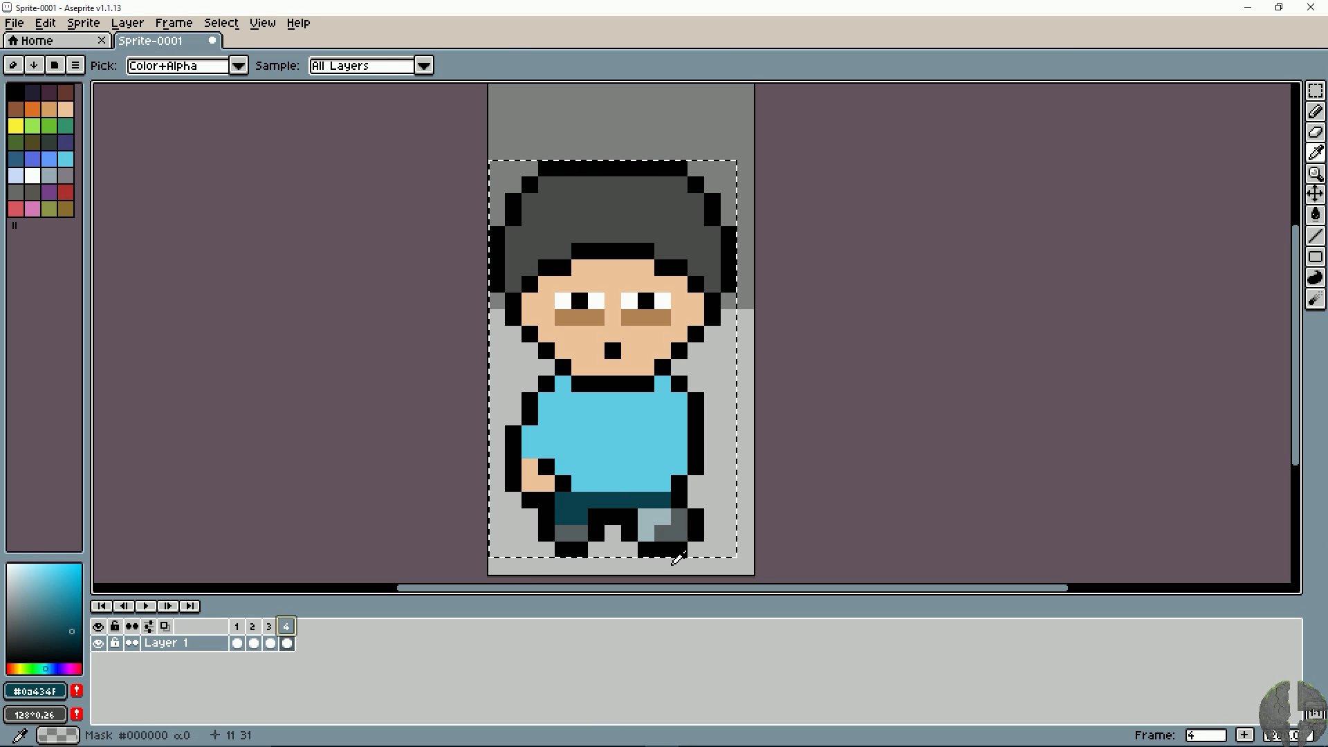
click(682, 527)
key(m)
click(845, 485)
key(b)
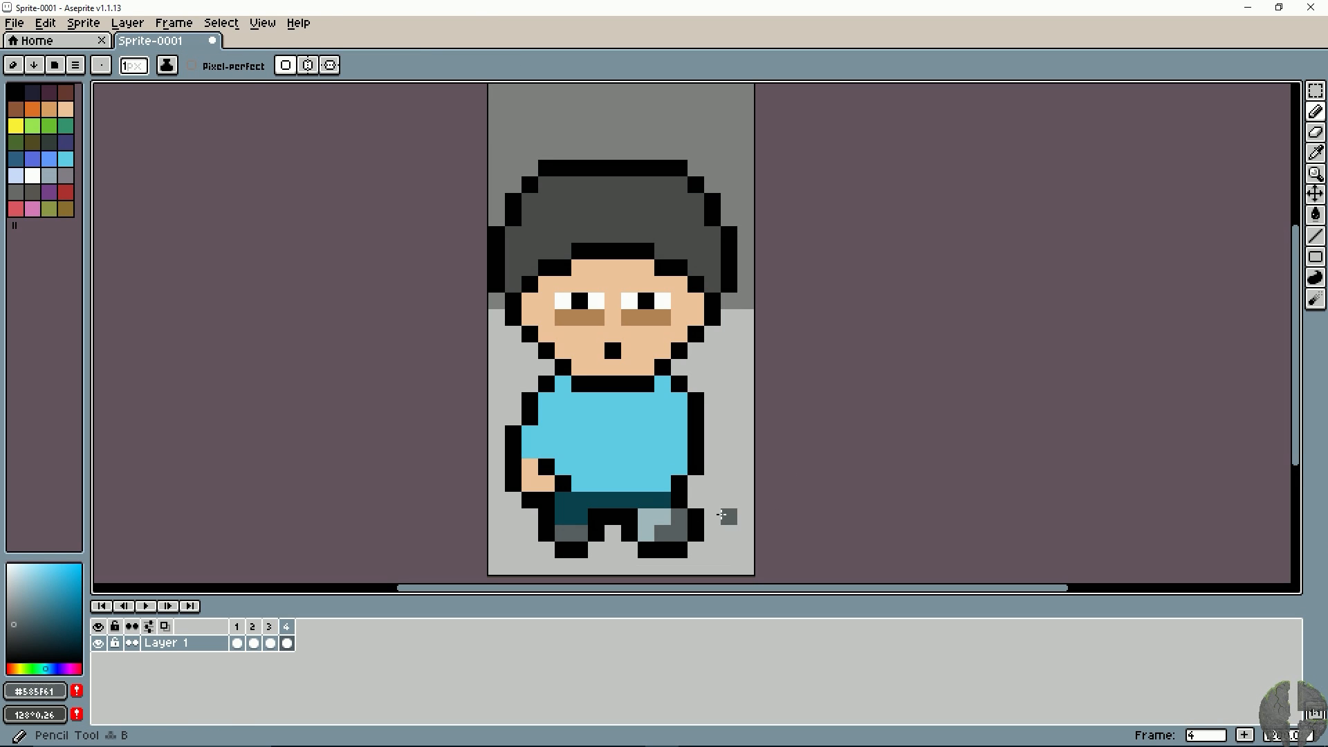
click(645, 516)
alt+click(663, 517)
drag(679, 517, 676, 528)
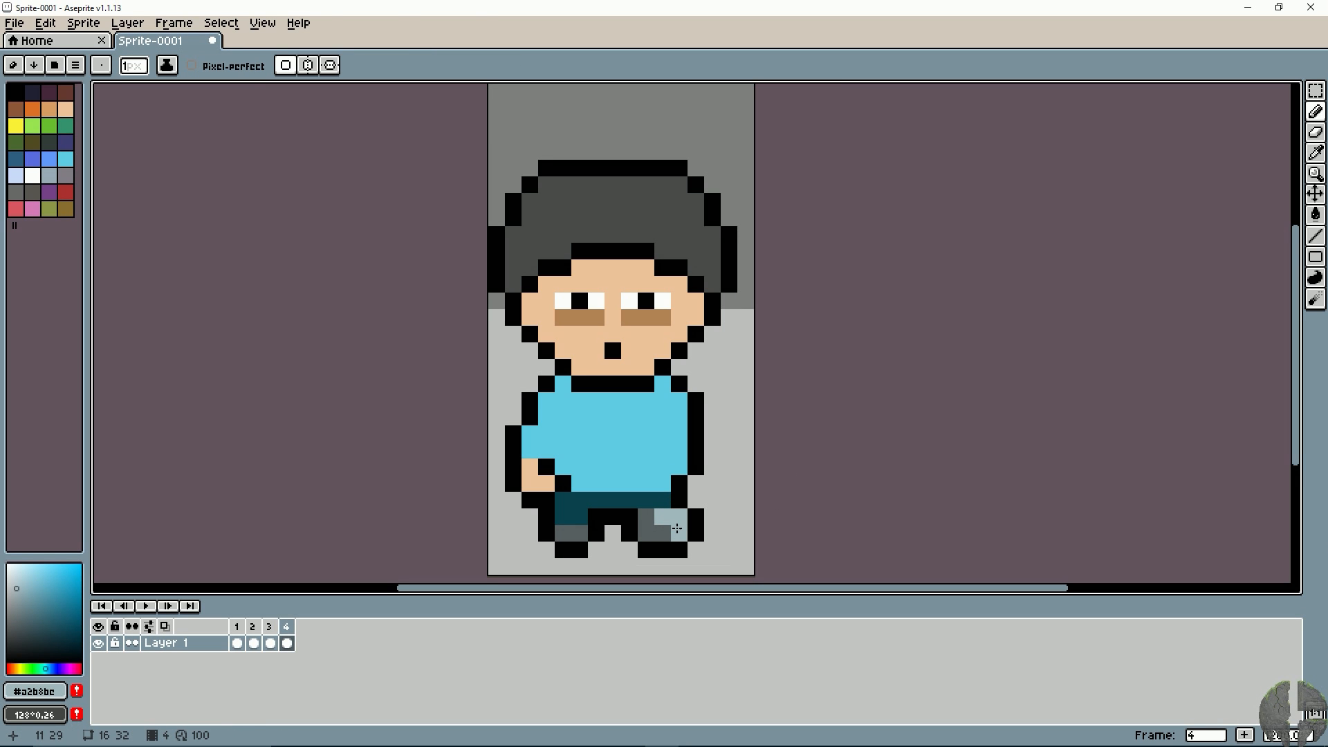
Step: Play back the walk animation and compare the poses in frames 2 to 4
click(269, 626)
key(Return)
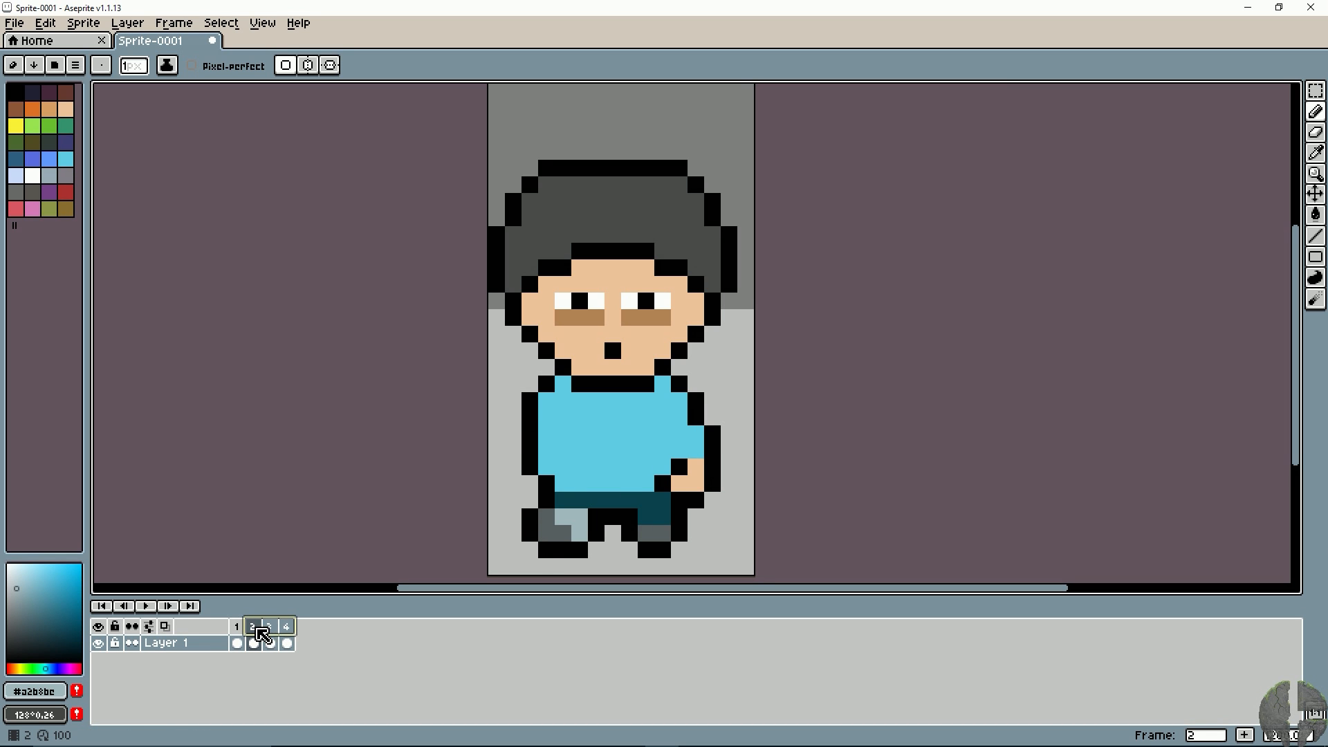
click(270, 638)
click(287, 628)
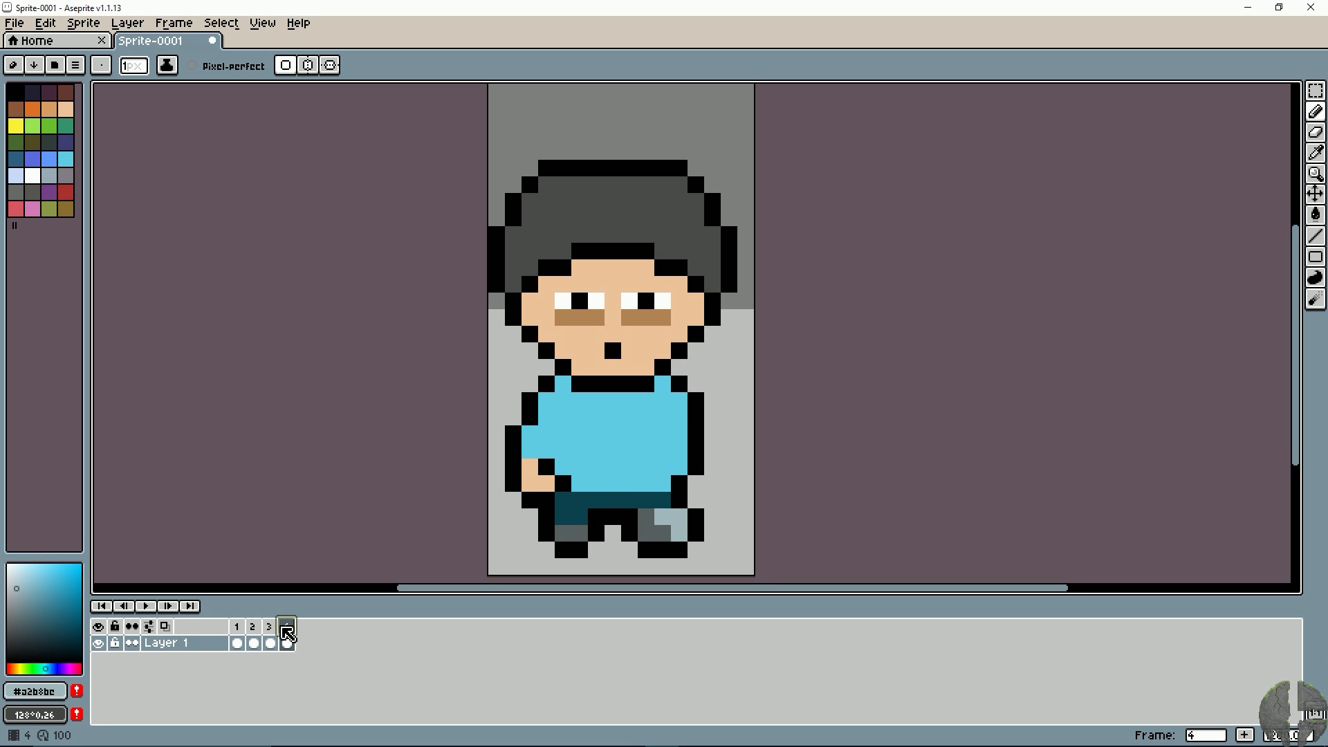
key(Return)
mouse_move(291, 635)
mouse_down()
mouse_move(268, 638)
mouse_move(289, 638)
mouse_up()
mouse_move(289, 638)
mouse_down()
mouse_move(256, 637)
mouse_move(289, 637)
mouse_up()
mouse_move(286, 638)
mouse_down()
mouse_move(225, 638)
mouse_move(288, 631)
mouse_up()
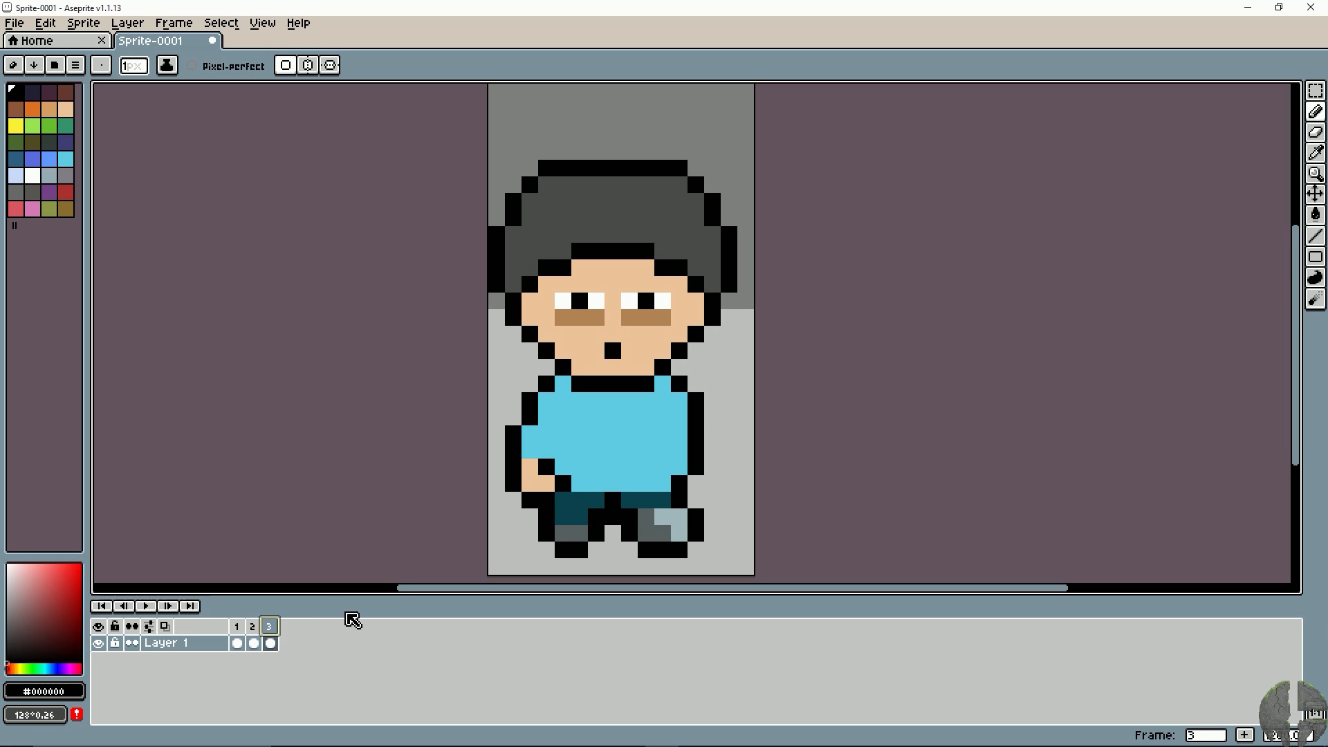
Step: Add a fourth frame that duplicates the character from frame 3
click(270, 629)
right_click(274, 630)
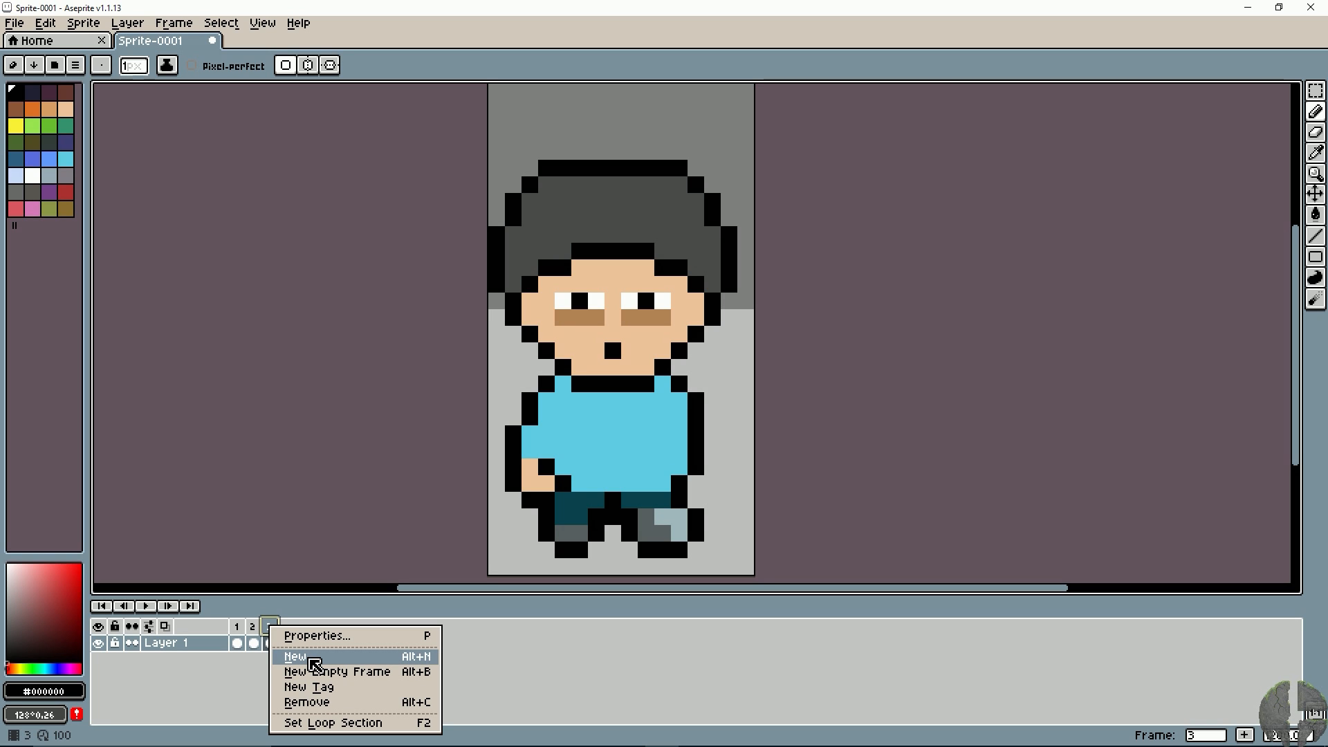
click(315, 664)
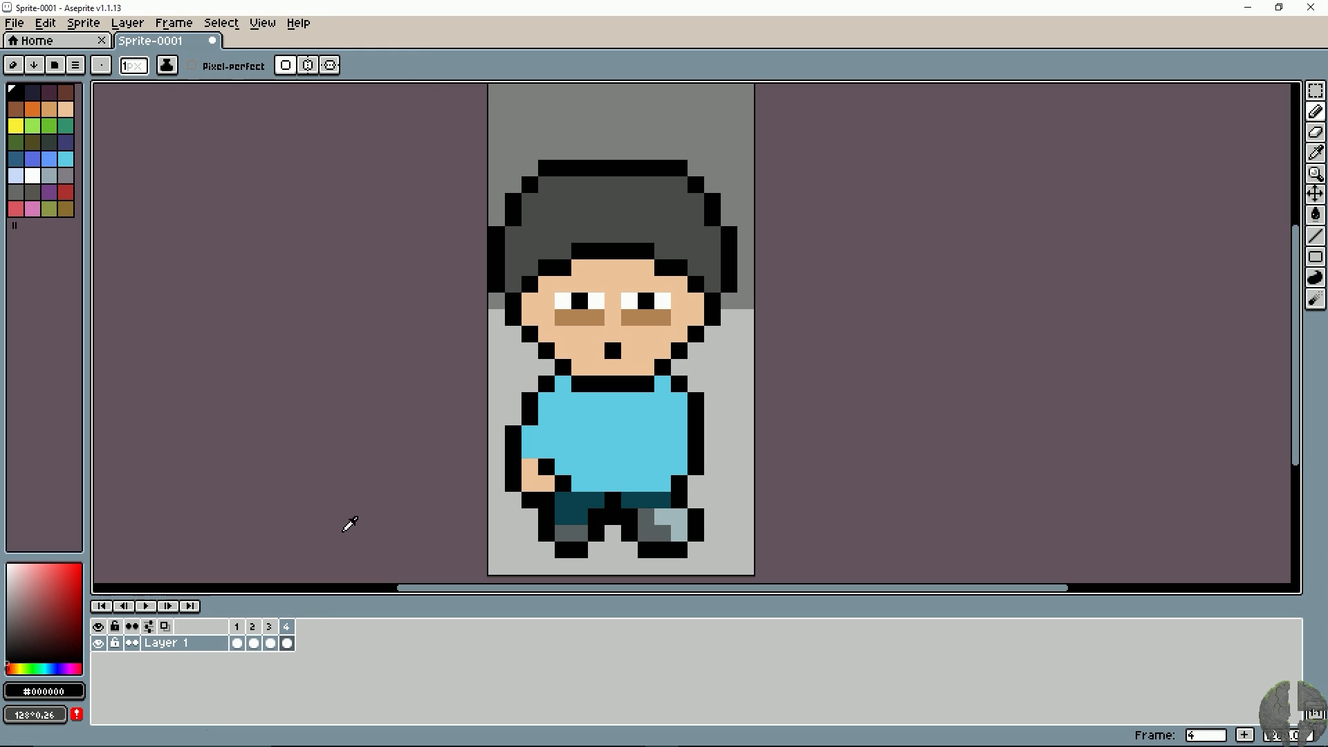
Step: In frame 4, paint over the eyes, eye shadows, mouth and the hairline's left-hand end pixels with the skin colour
alt+click(593, 332)
mouse_move(585, 320)
mouse_down()
mouse_move(564, 300)
mouse_move(560, 318)
mouse_move(653, 305)
mouse_move(637, 320)
mouse_up()
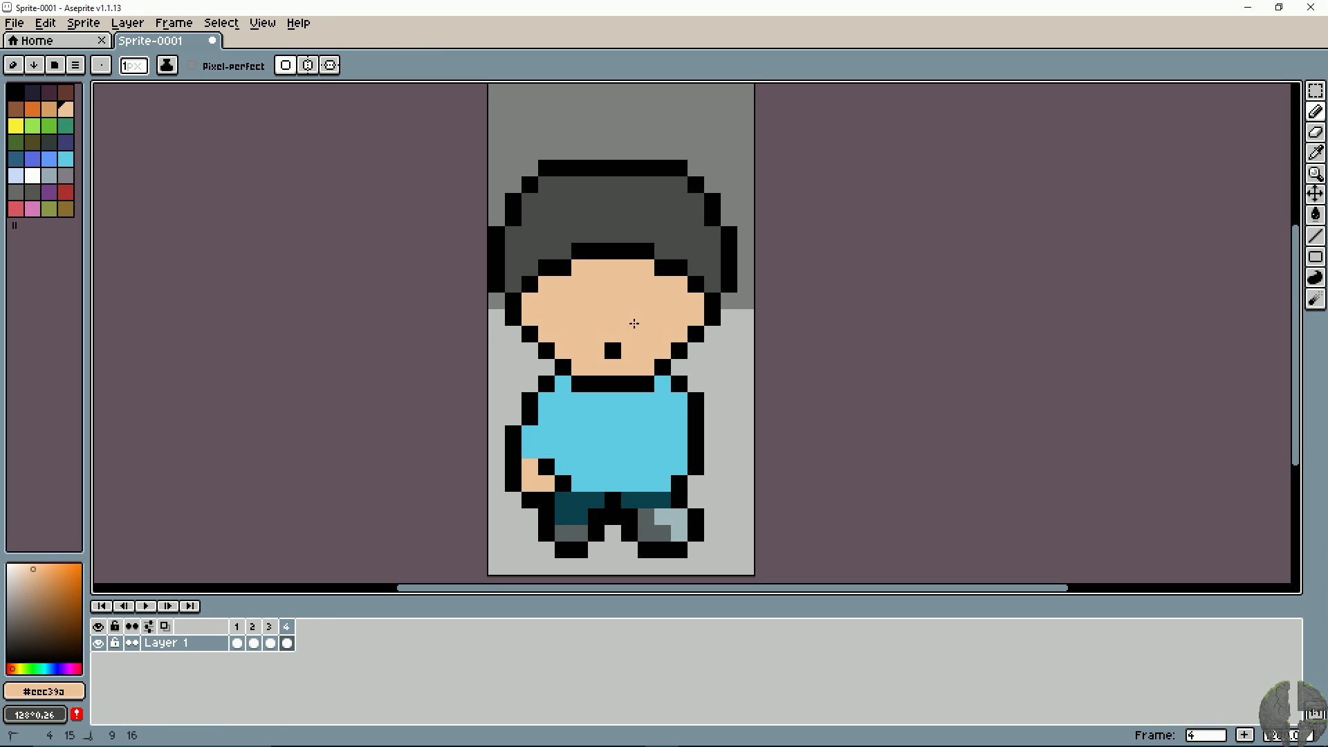
drag(526, 280, 515, 284)
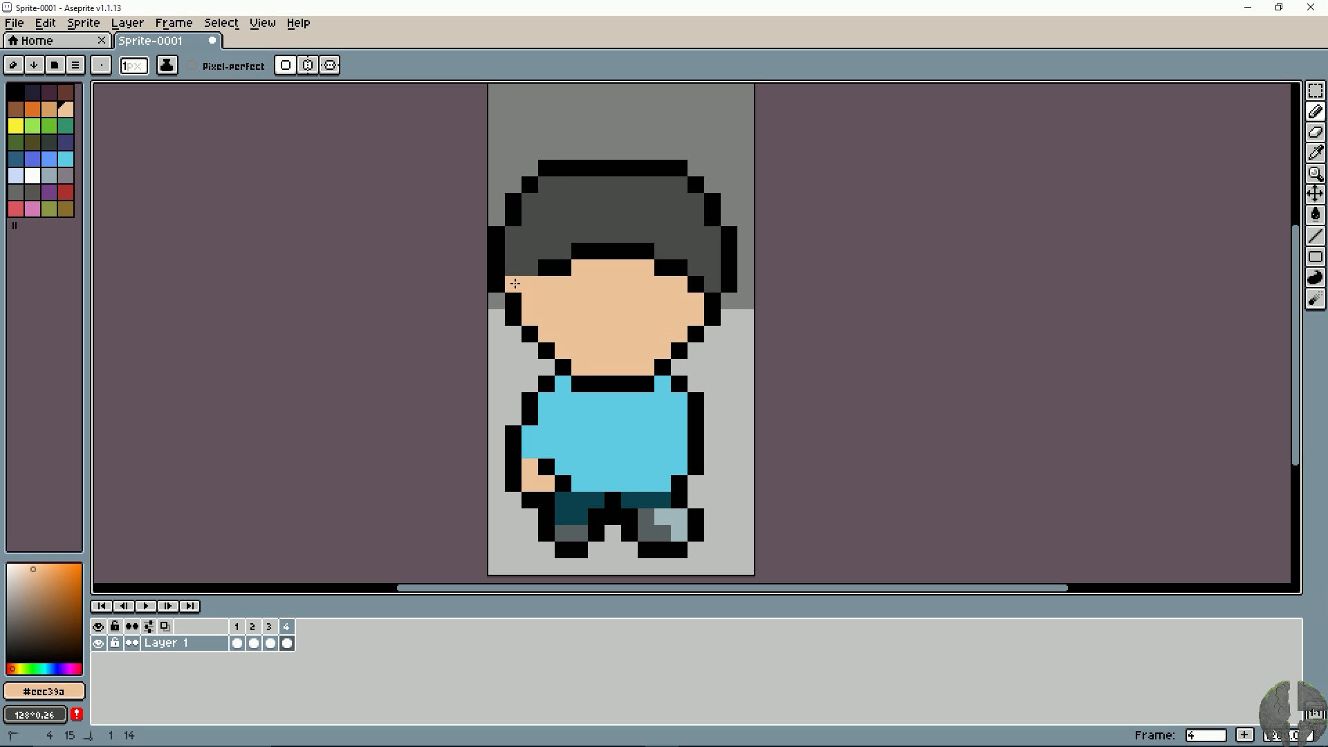
Step: Extend the dark grey hair diagonally down over the right-hand side of the face and cover the remaining black hairline pixel in skin colour
alt+click(631, 231)
mouse_move(633, 250)
mouse_down()
mouse_move(696, 314)
mouse_move(689, 278)
mouse_move(664, 260)
mouse_move(681, 327)
mouse_move(606, 251)
mouse_move(587, 248)
mouse_move(580, 265)
mouse_move(679, 320)
mouse_up()
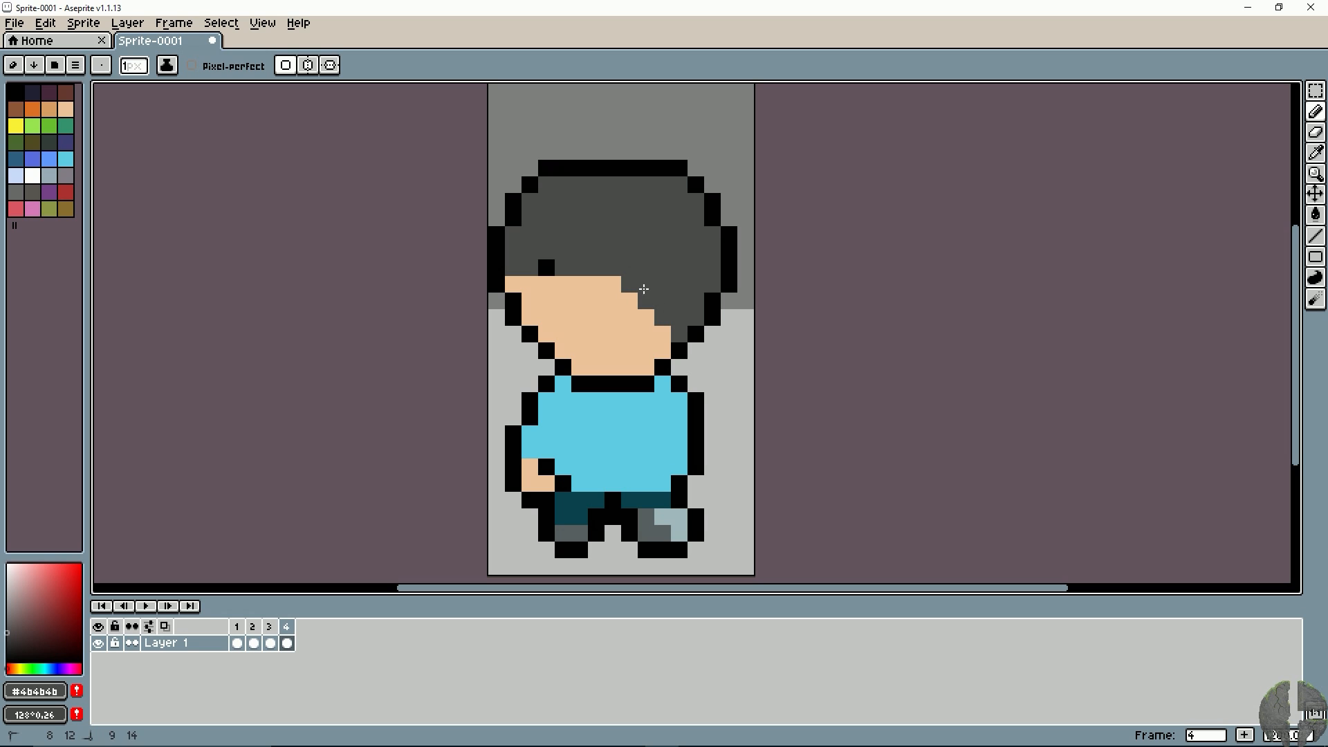
alt+click(574, 304)
drag(563, 270, 544, 273)
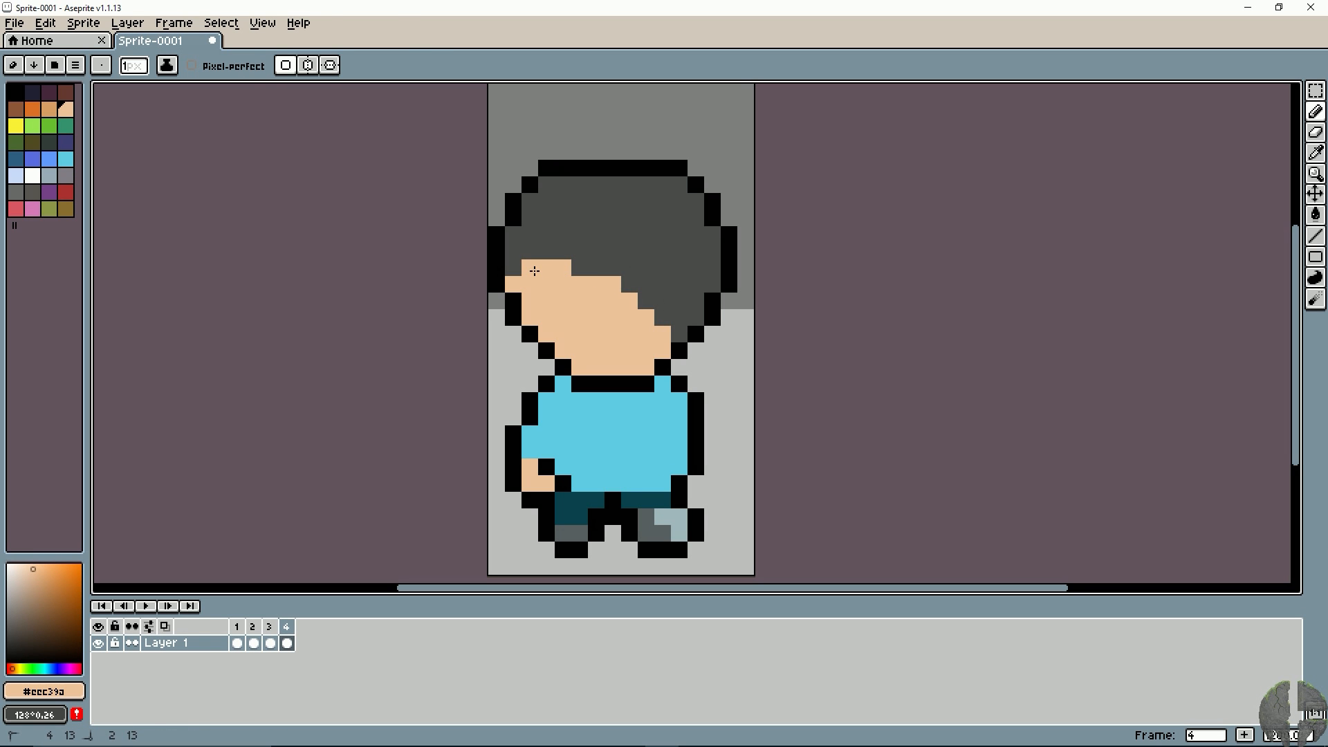
Step: In frame 4, paint a two-pixel-wide white eye near the front of the face, using the eye white sampled from frame 3
click(270, 635)
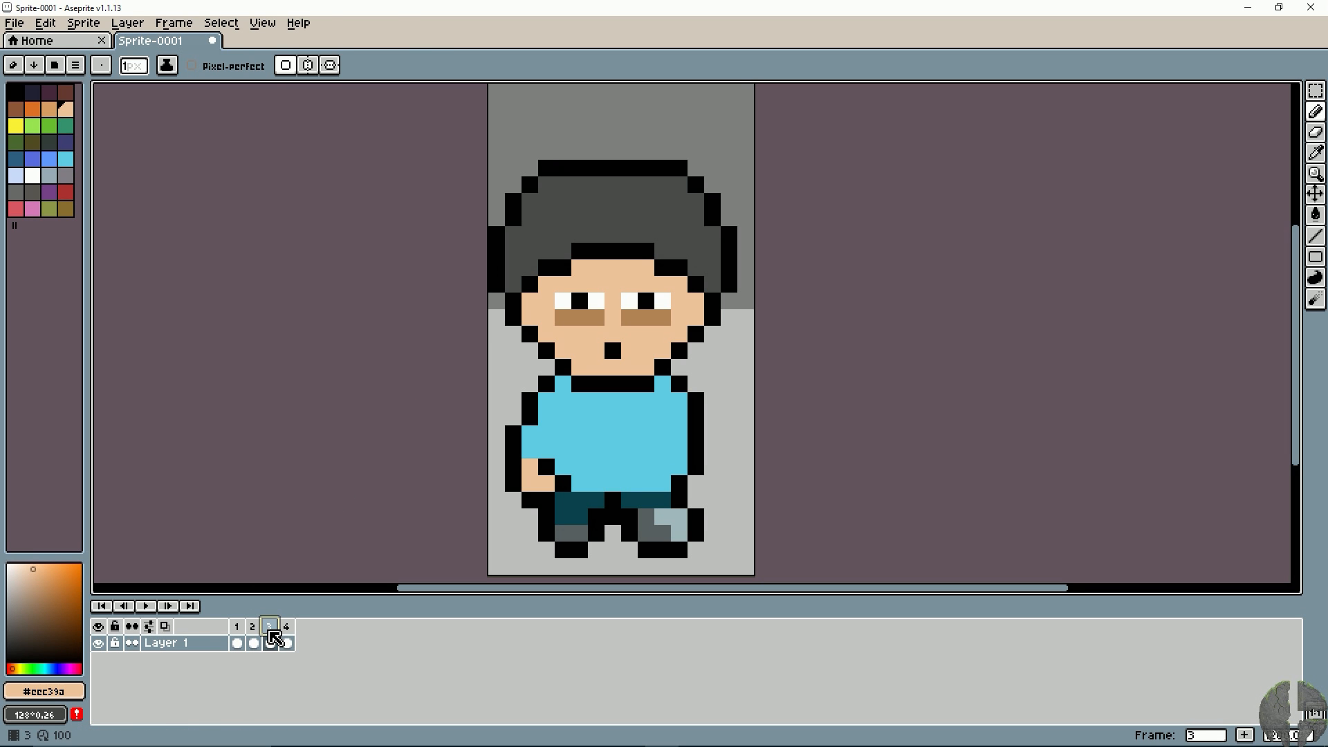
alt+click(599, 300)
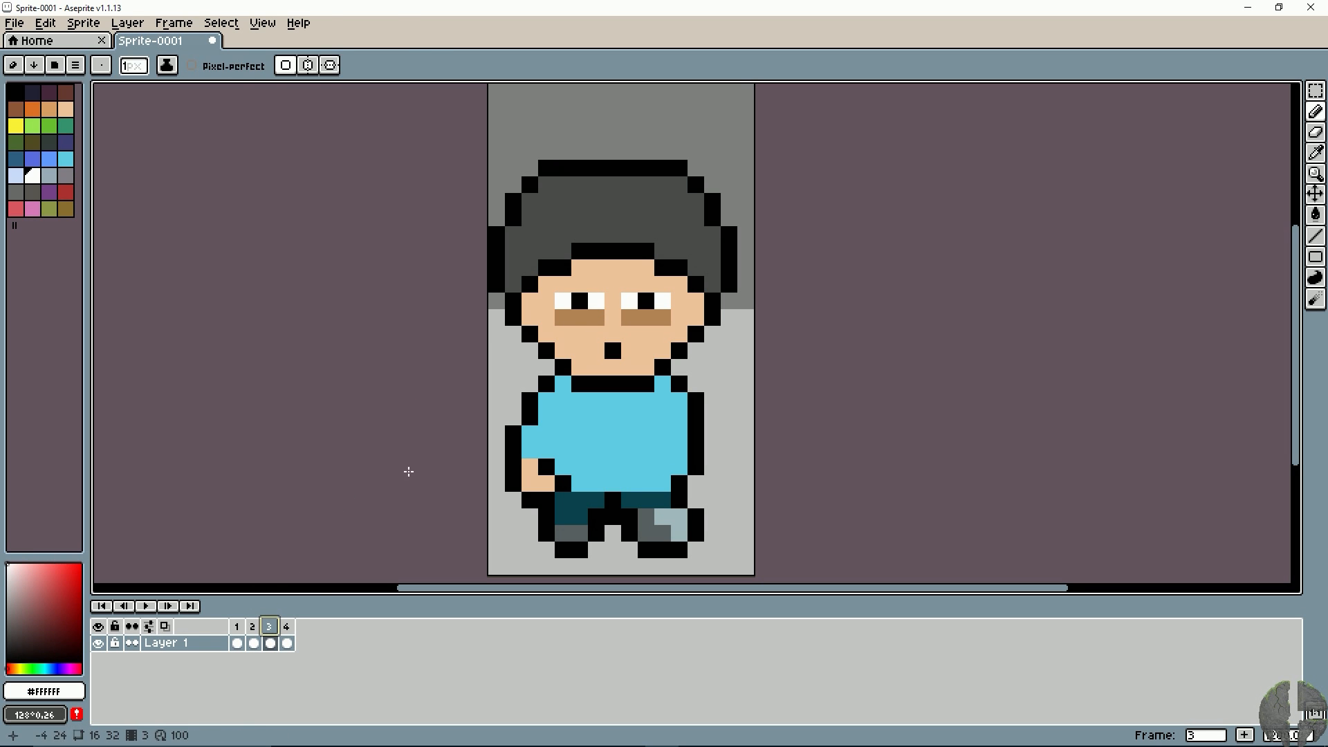
click(288, 627)
click(546, 300)
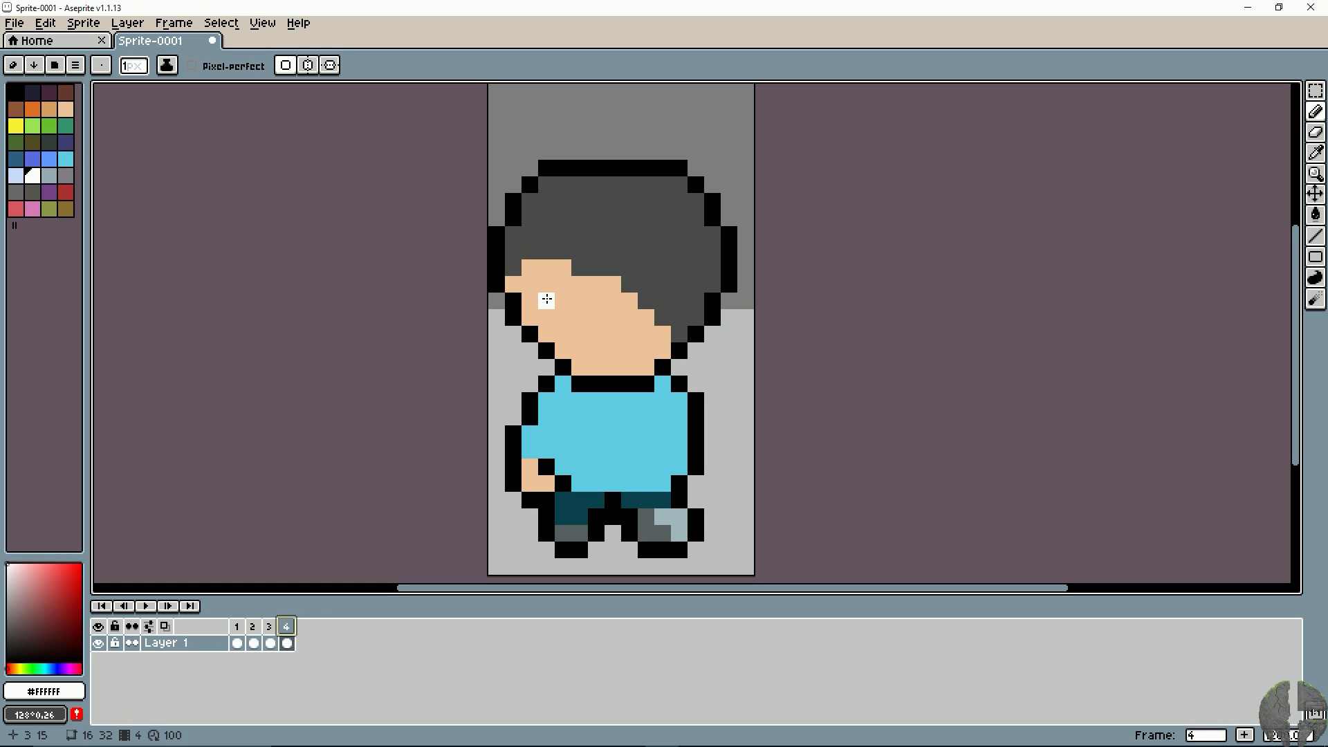
click(274, 630)
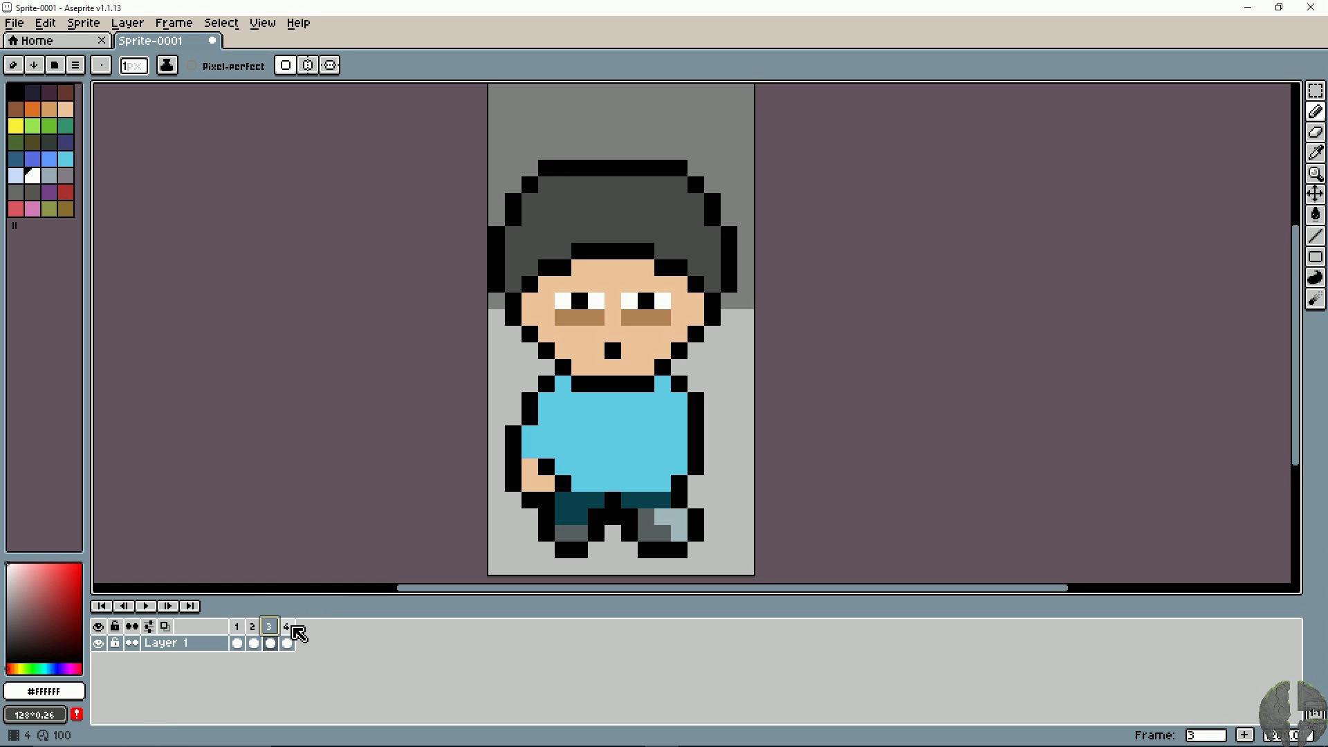
click(288, 626)
click(273, 626)
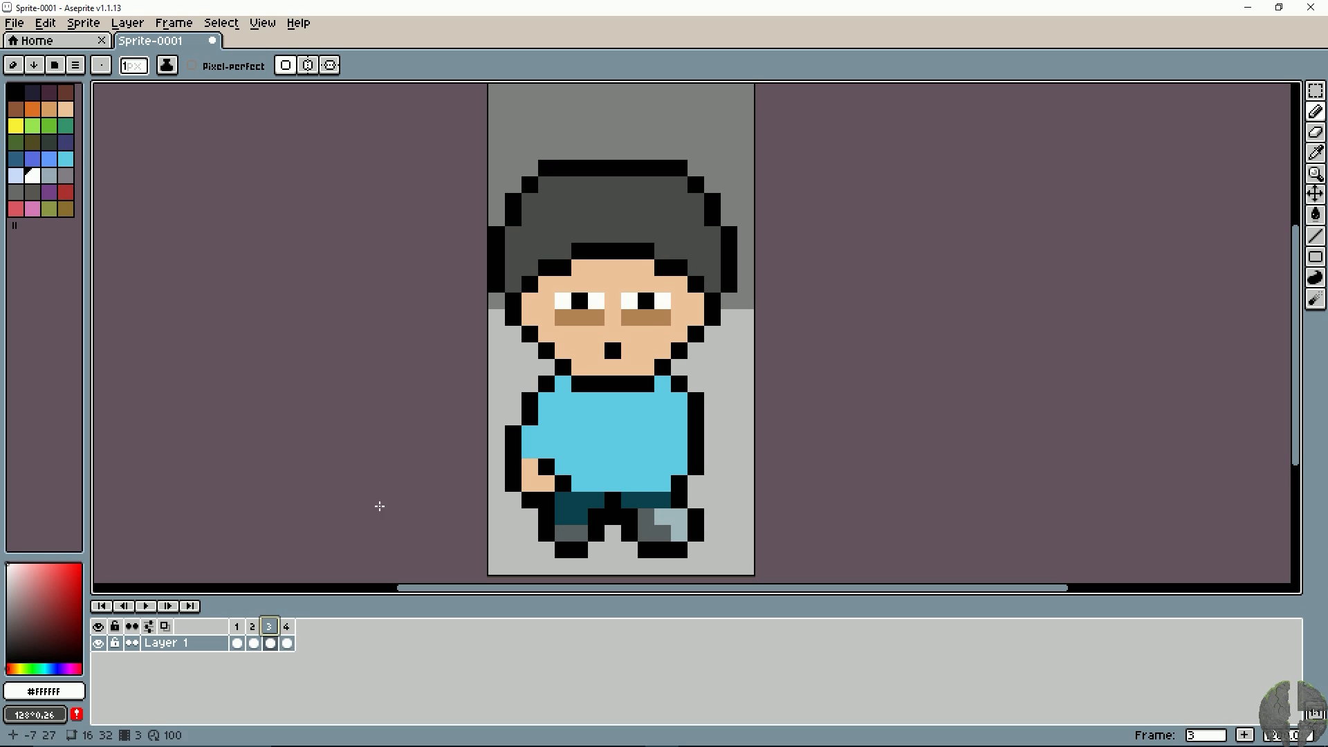
click(296, 628)
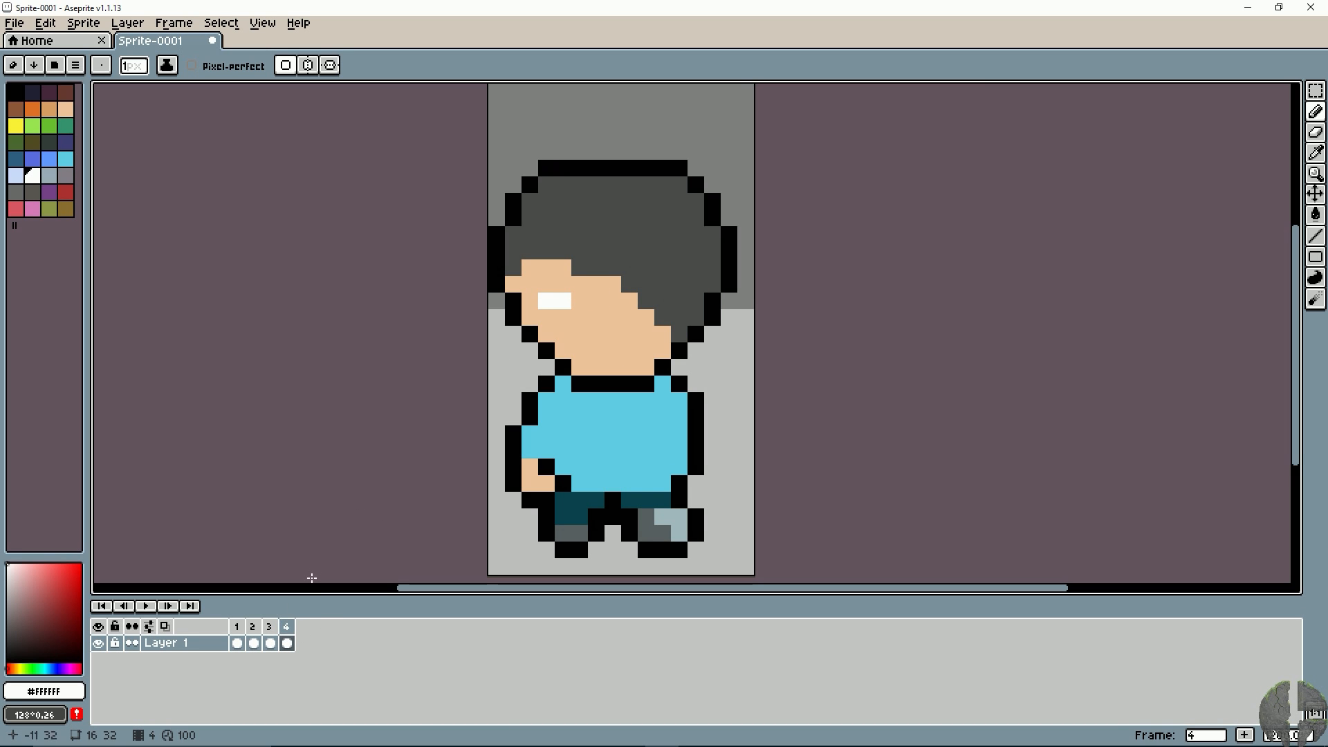
Step: Paint the front pixel of frame 4's eye black as the pupil, sampling the colour from frame 3, and compare both frames
click(275, 628)
alt+click(579, 301)
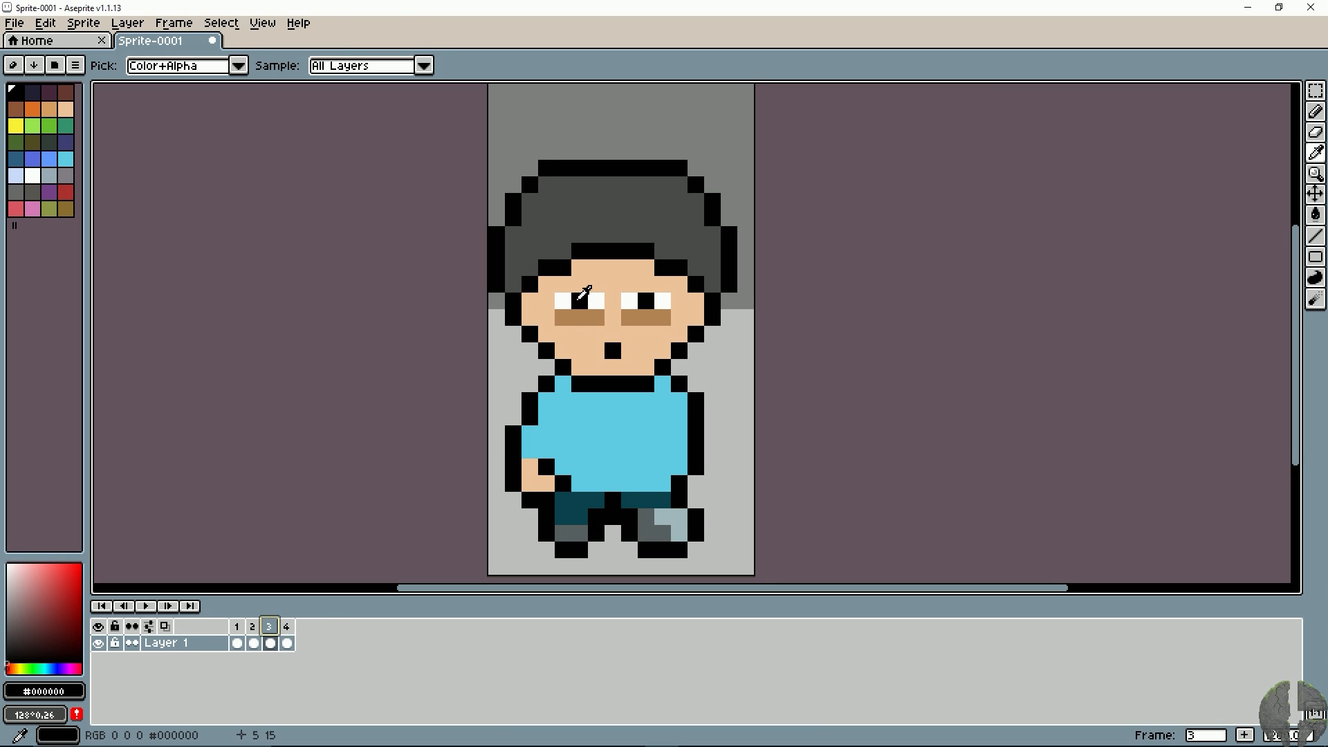
click(292, 628)
click(547, 301)
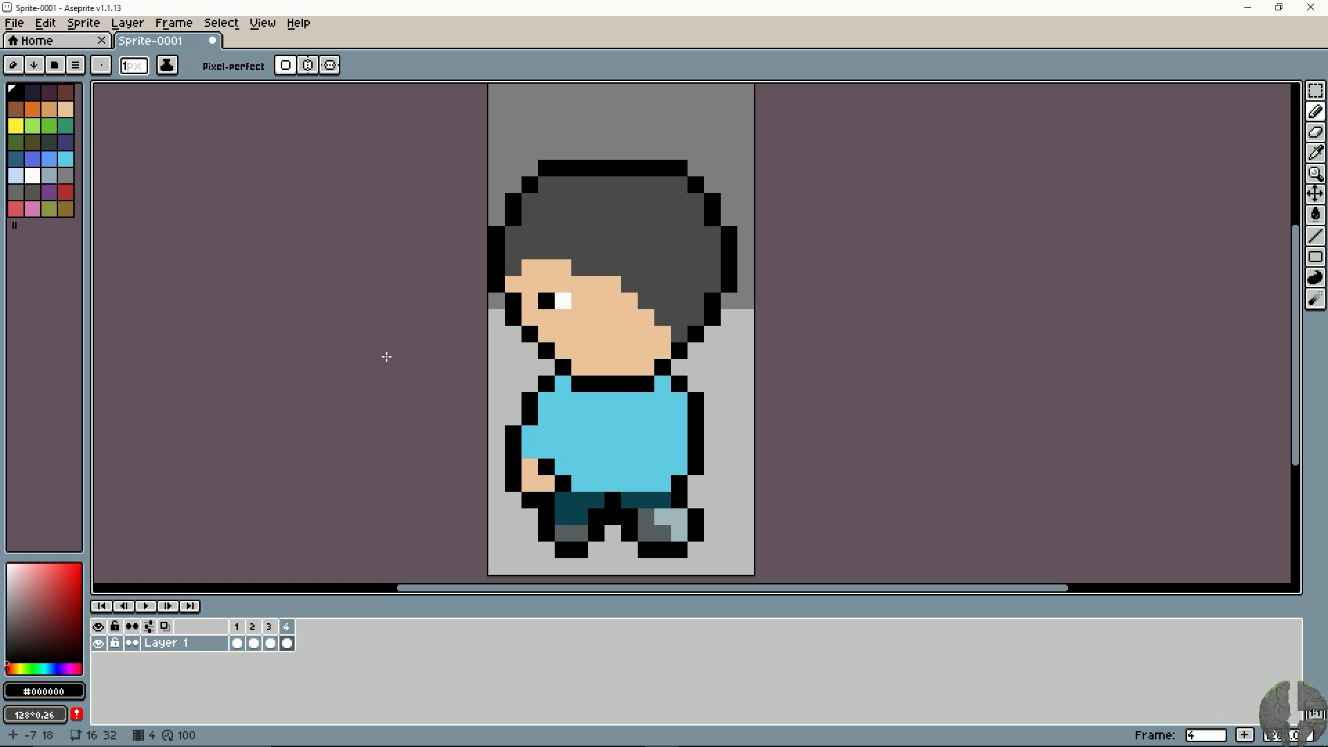
click(270, 634)
click(287, 635)
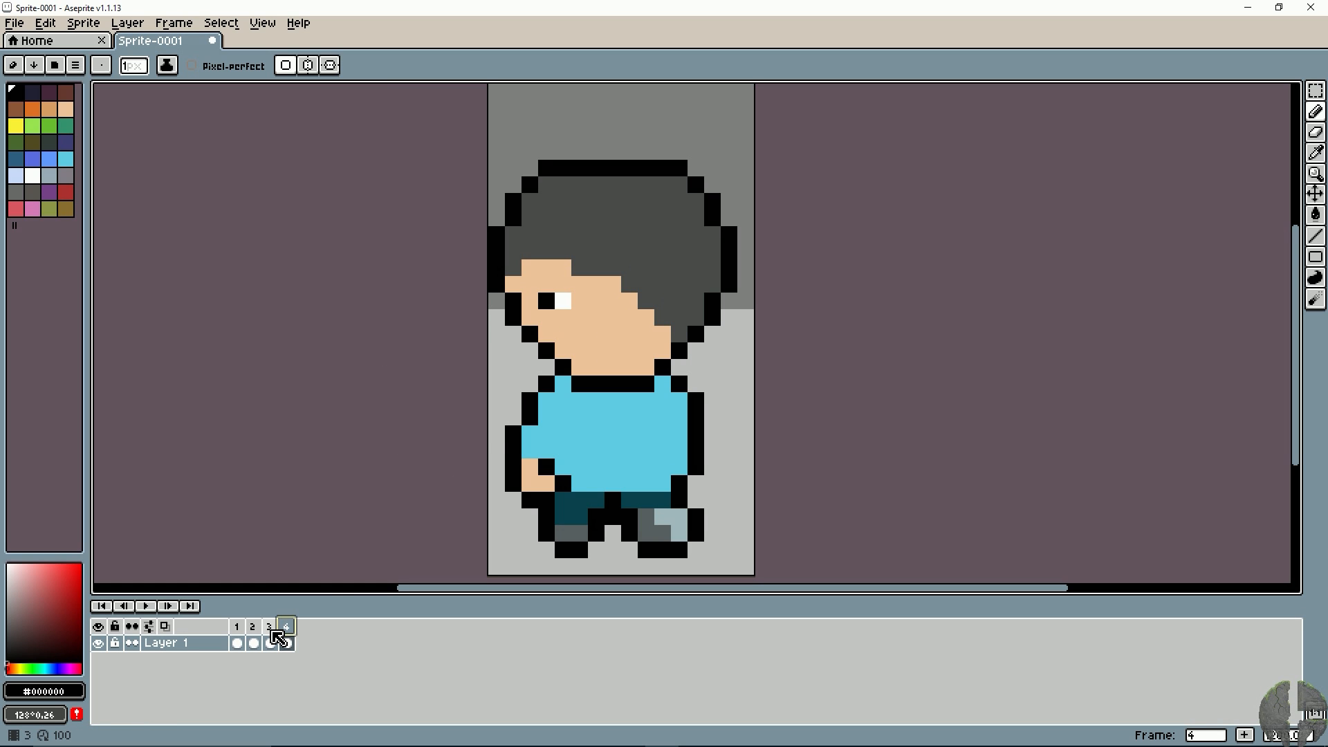
click(271, 636)
click(287, 635)
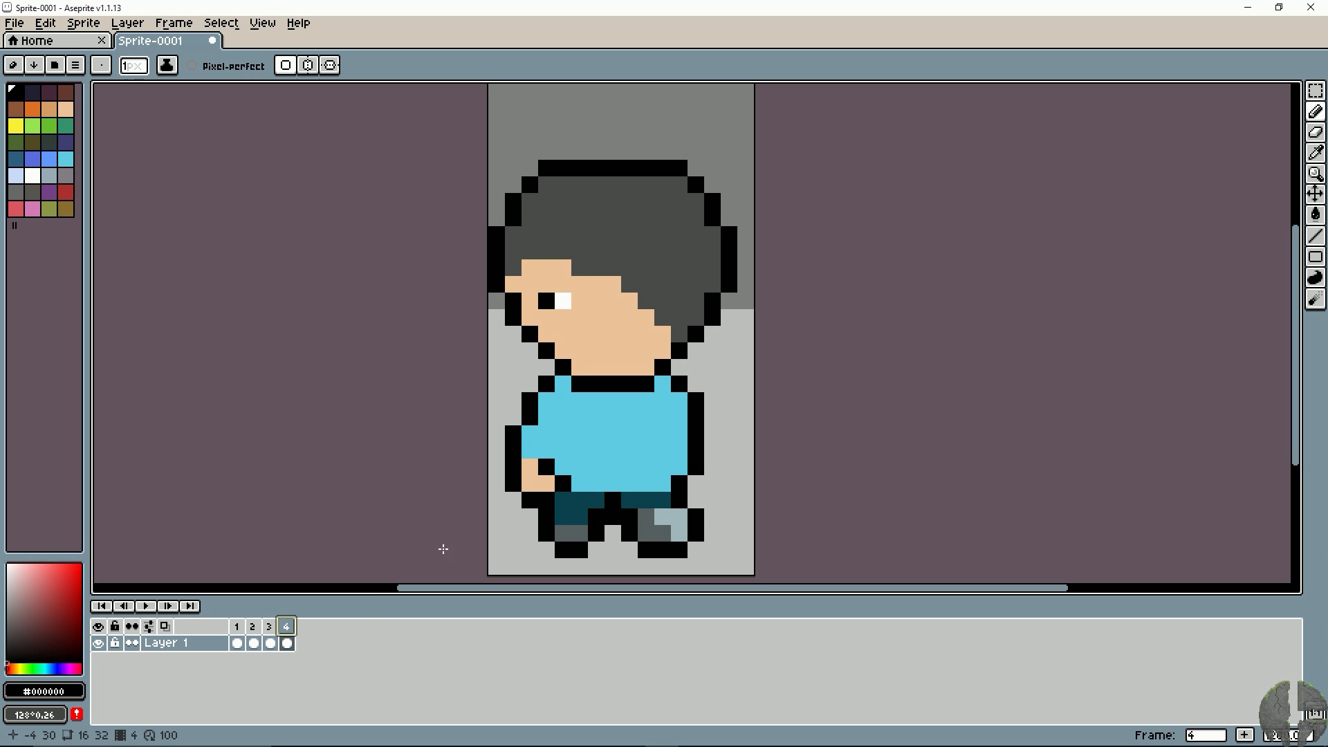
Step: Erase the left-hand arm and hand in frame 4 and redraw that side of the torso as a straight black outline
key(e)
drag(512, 419, 513, 484)
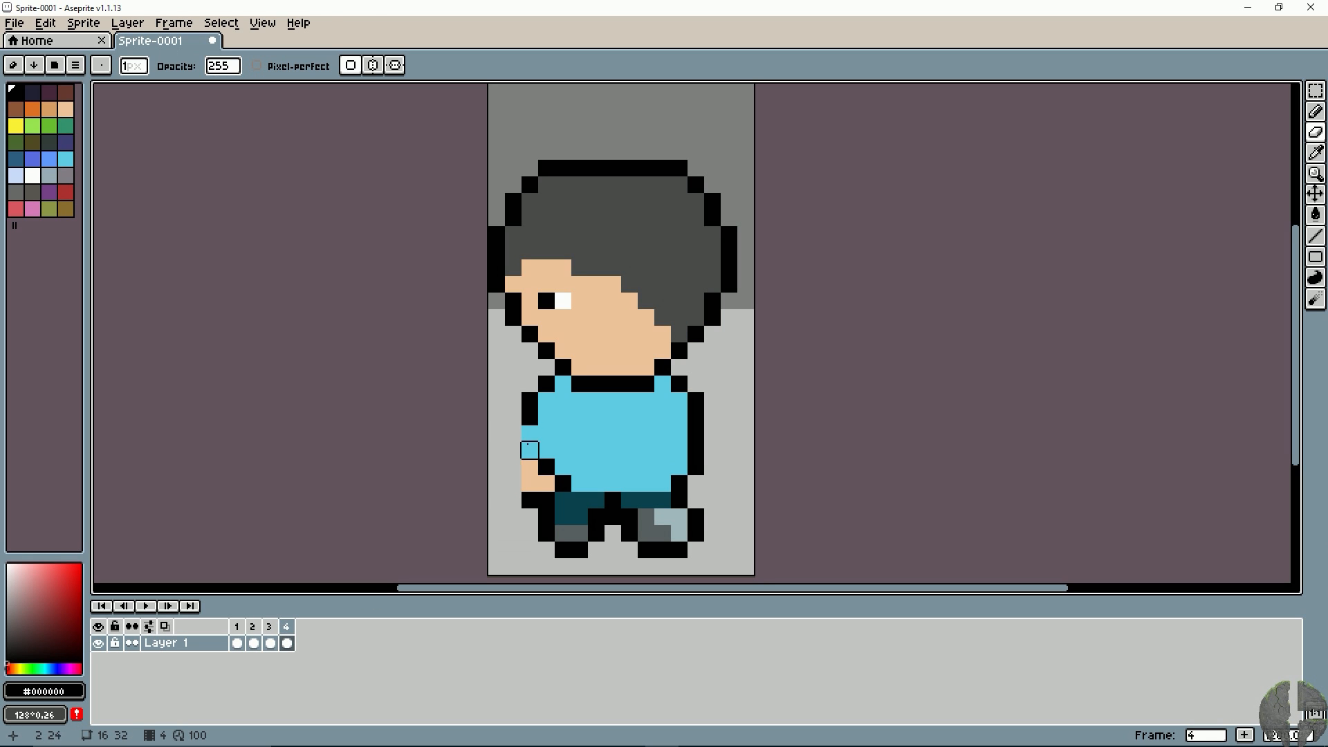
mouse_move(529, 400)
mouse_down()
mouse_move(530, 499)
mouse_move(530, 467)
mouse_move(563, 483)
mouse_up()
key(b)
drag(531, 398, 531, 450)
click(546, 483)
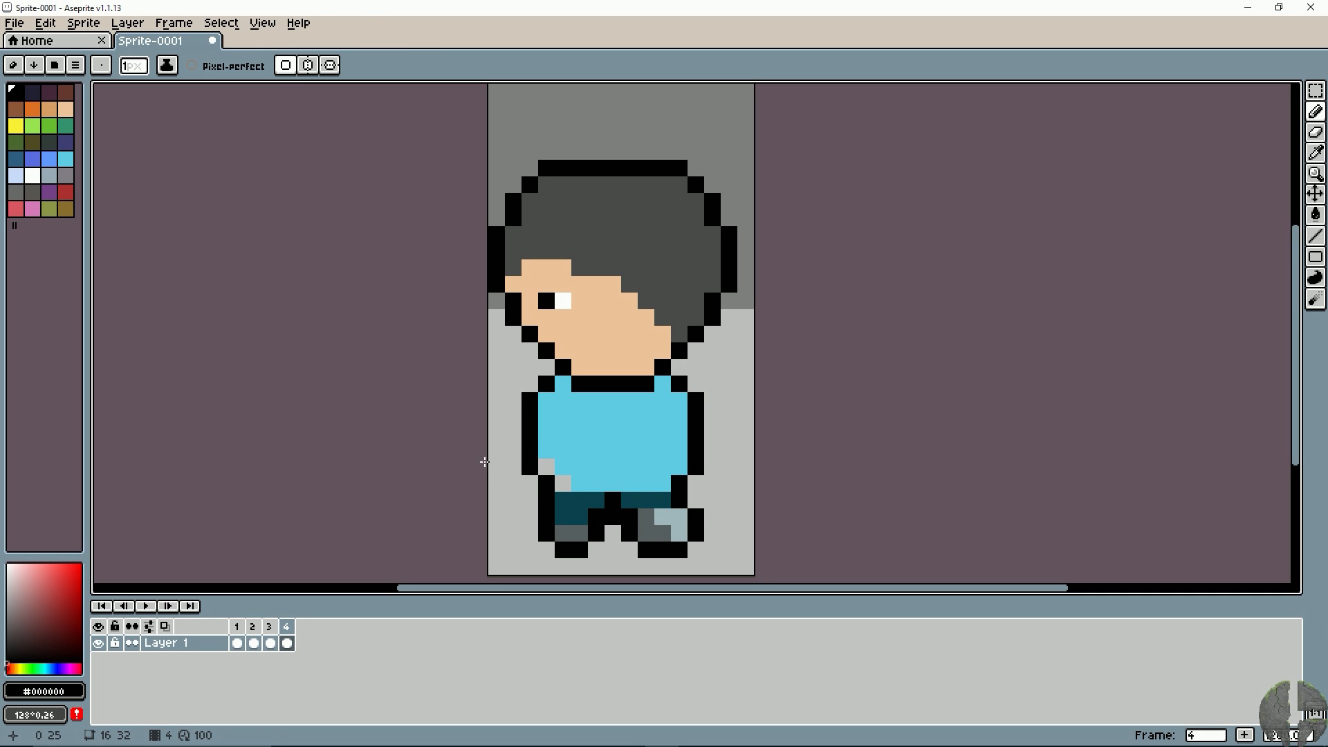
Step: Select both front-view legs and shoes below the torso in frame 4 and delete them
key(m)
drag(533, 488, 704, 557)
key(Delete)
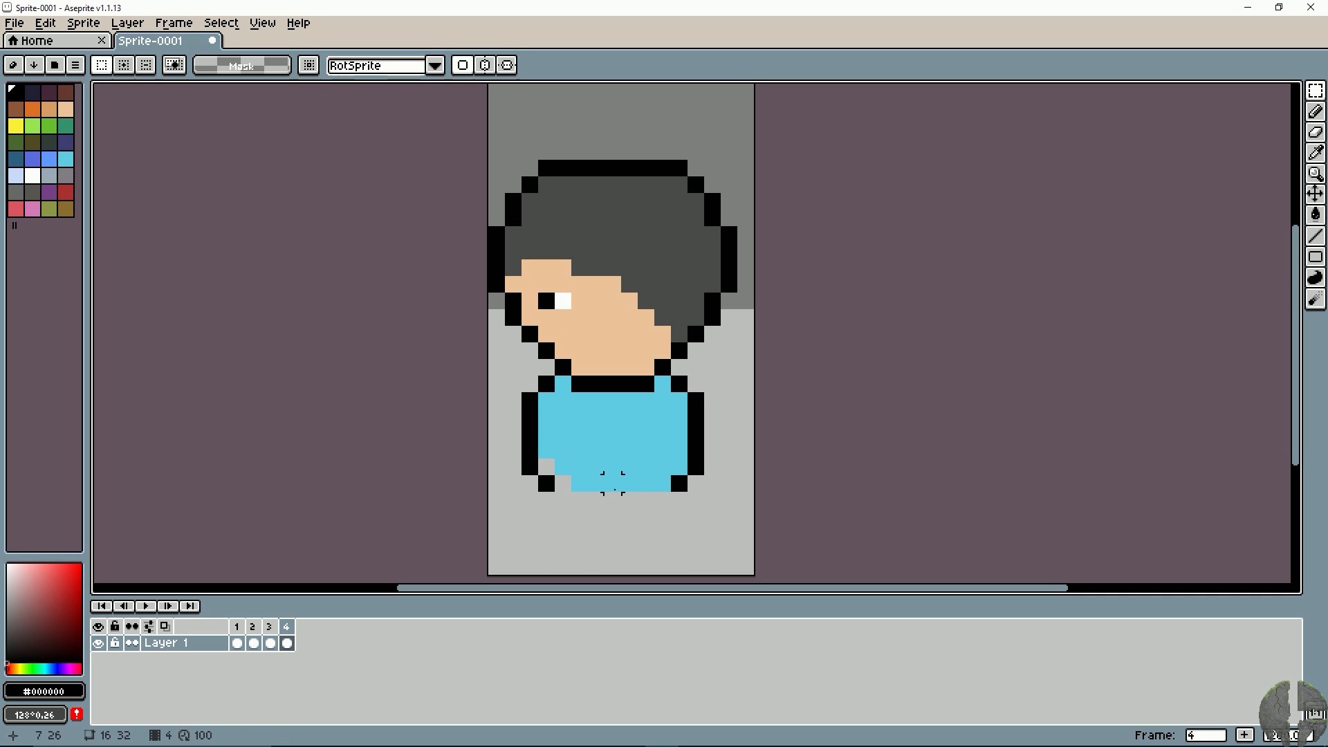
Step: Fill the two empty pixels at the shirt's lower left-hand corner with the shirt blue and resample the black outline colour
alt+click(528, 460)
key(b)
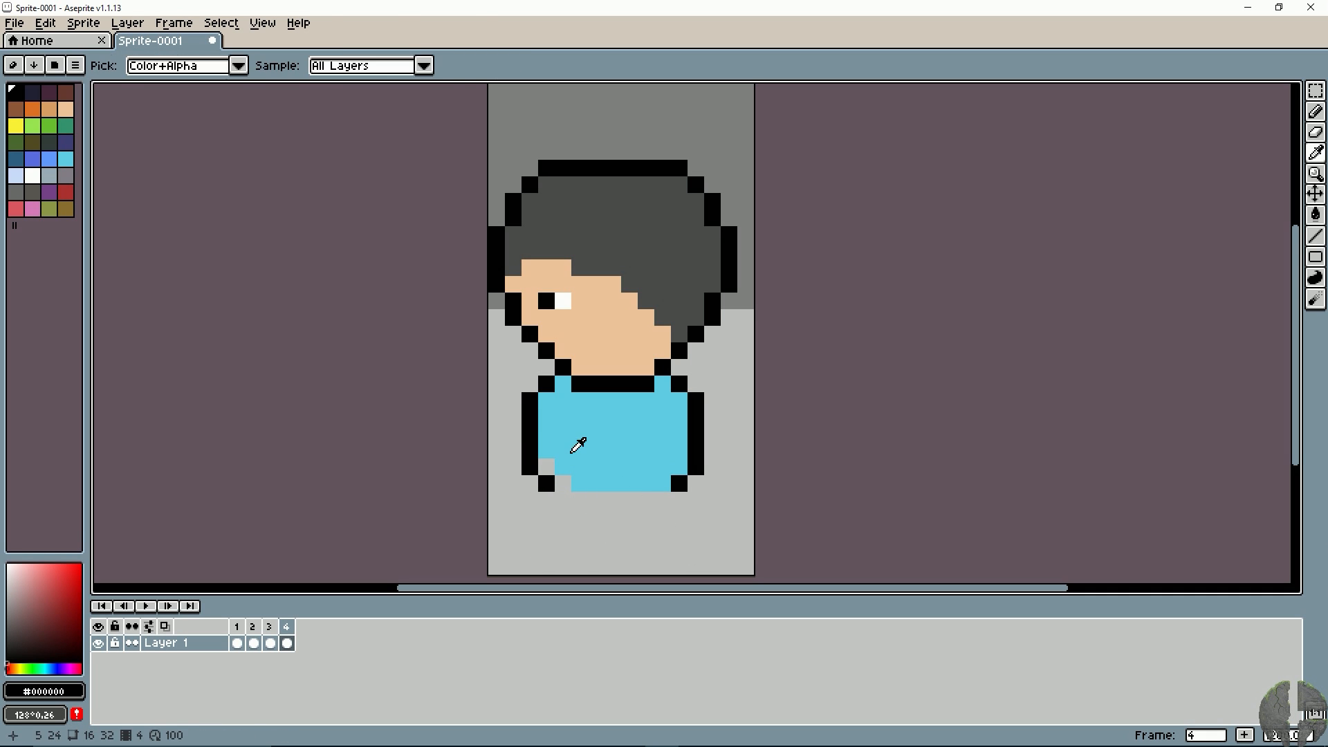
alt+click(571, 453)
click(547, 467)
click(566, 481)
alt+click(532, 460)
click(539, 470)
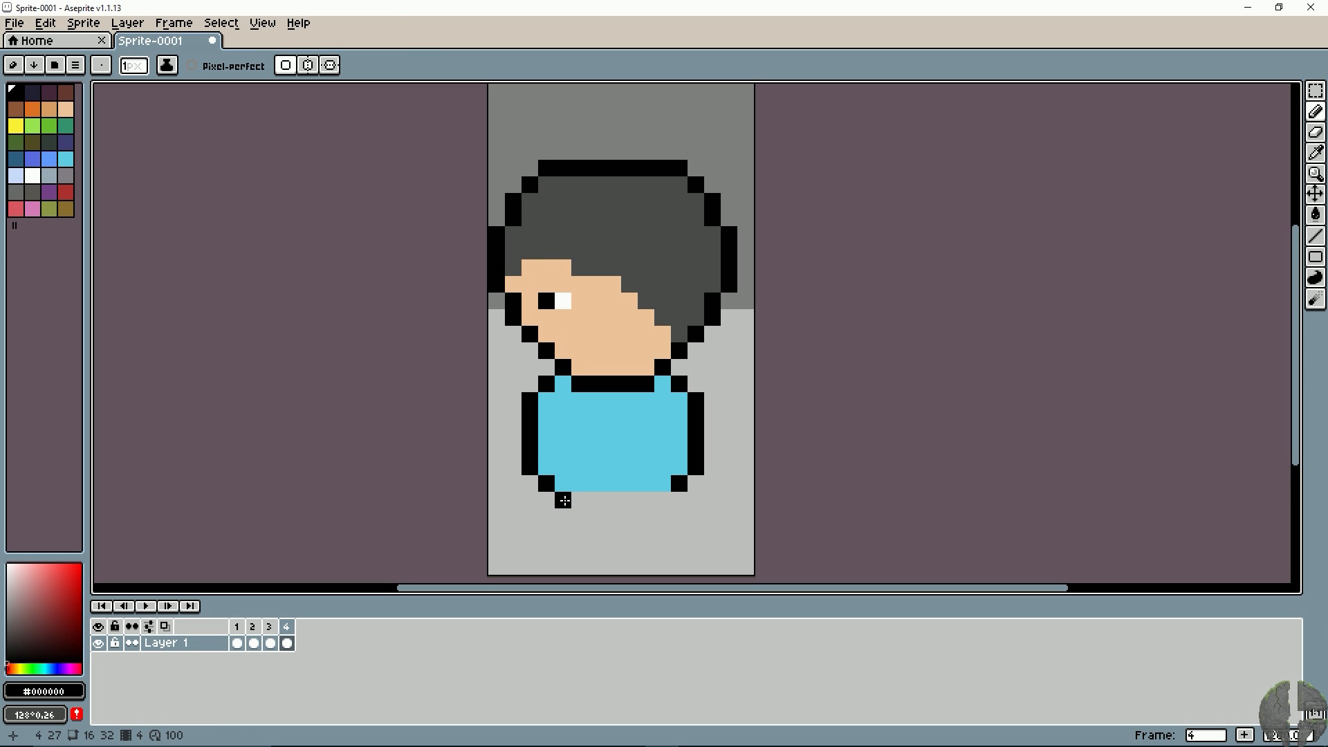
Step: Draw the black outline of a single side-view leg and shoe below the torso, with the toe pointing left
drag(564, 500, 564, 516)
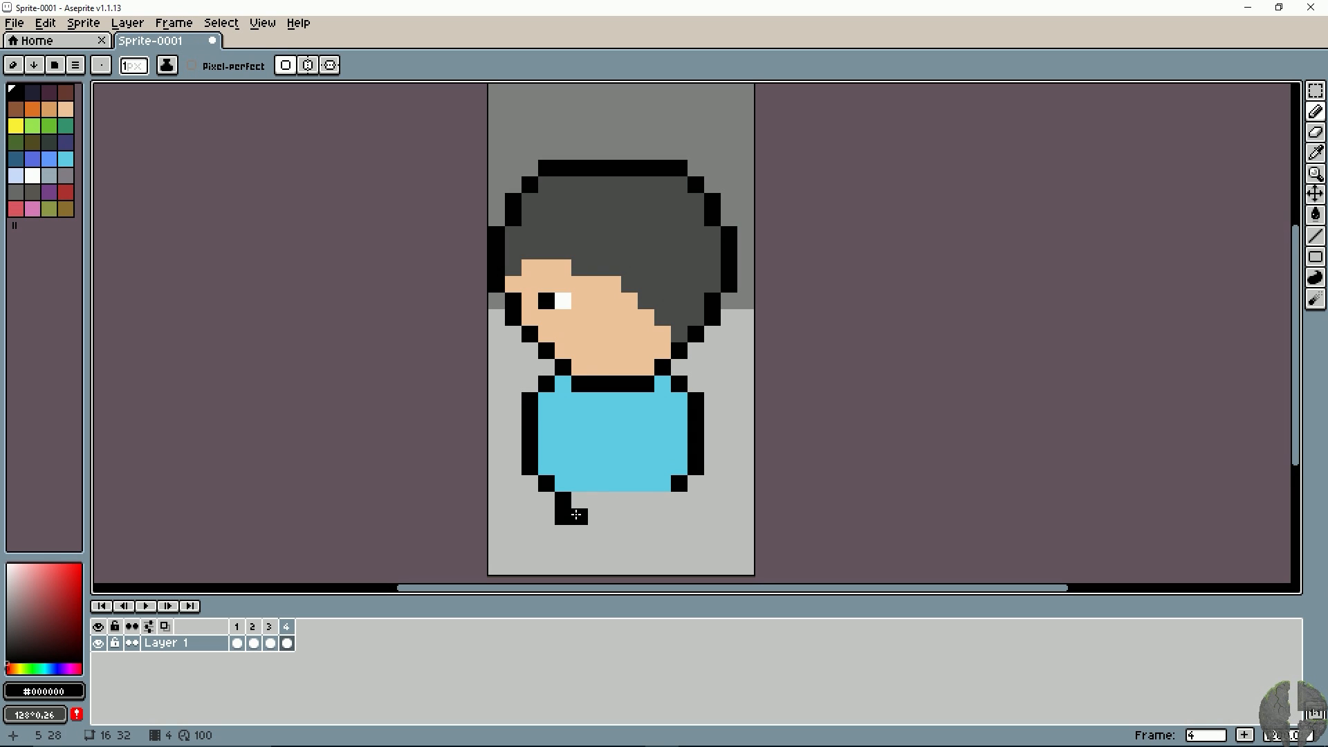
drag(567, 550, 553, 556)
click(574, 564)
drag(595, 568, 598, 565)
click(611, 565)
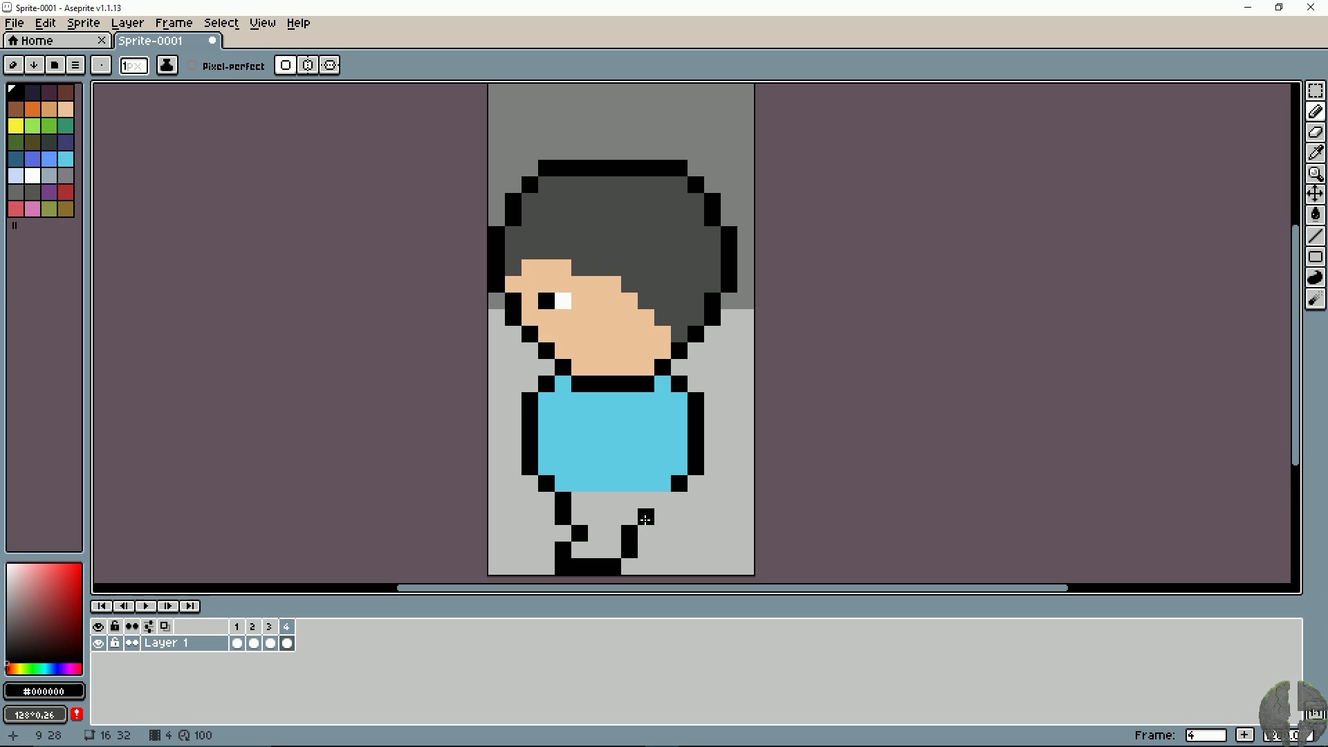
Step: Fill the trouser area inside the new leg outline with dark teal #0a434f sampled from frame 3's trousers
alt+click(581, 450)
click(269, 626)
alt+click(578, 505)
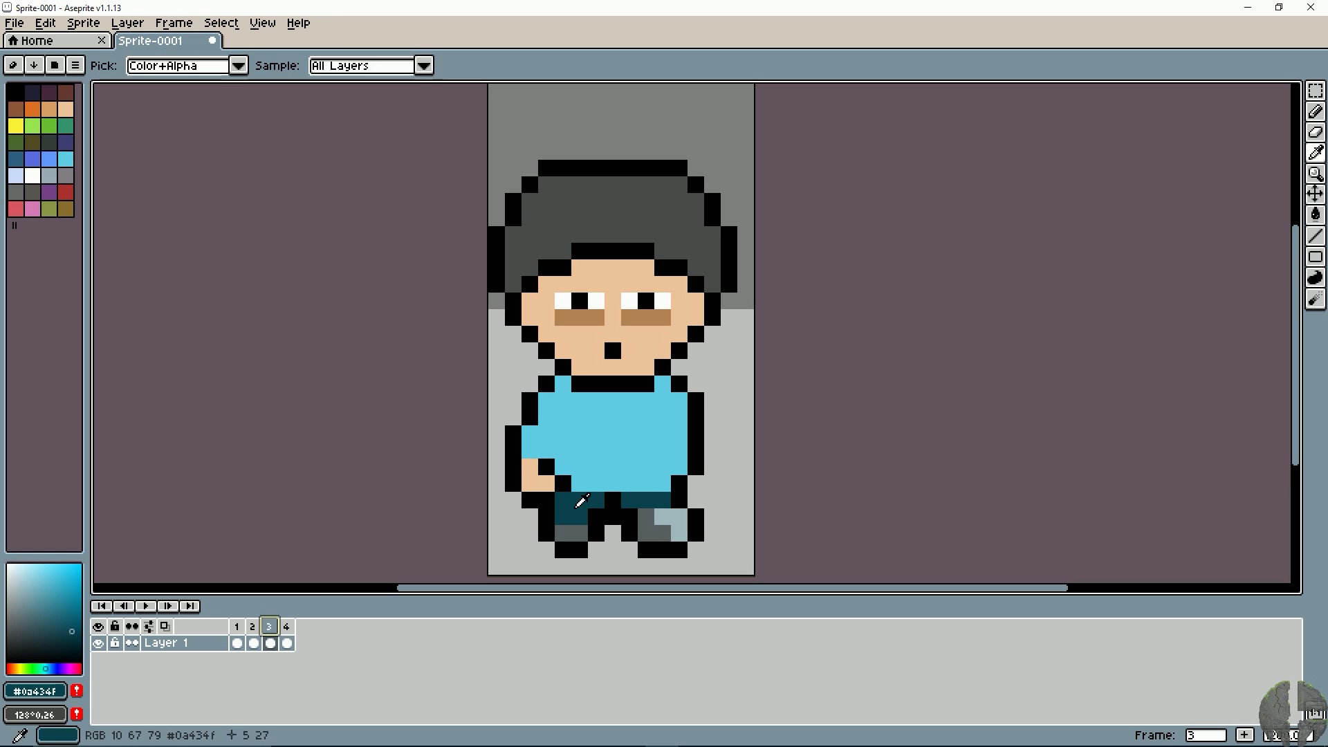
click(286, 626)
mouse_move(578, 504)
mouse_down()
mouse_move(650, 500)
mouse_move(598, 517)
mouse_move(633, 516)
mouse_up()
key(ctrl+z)
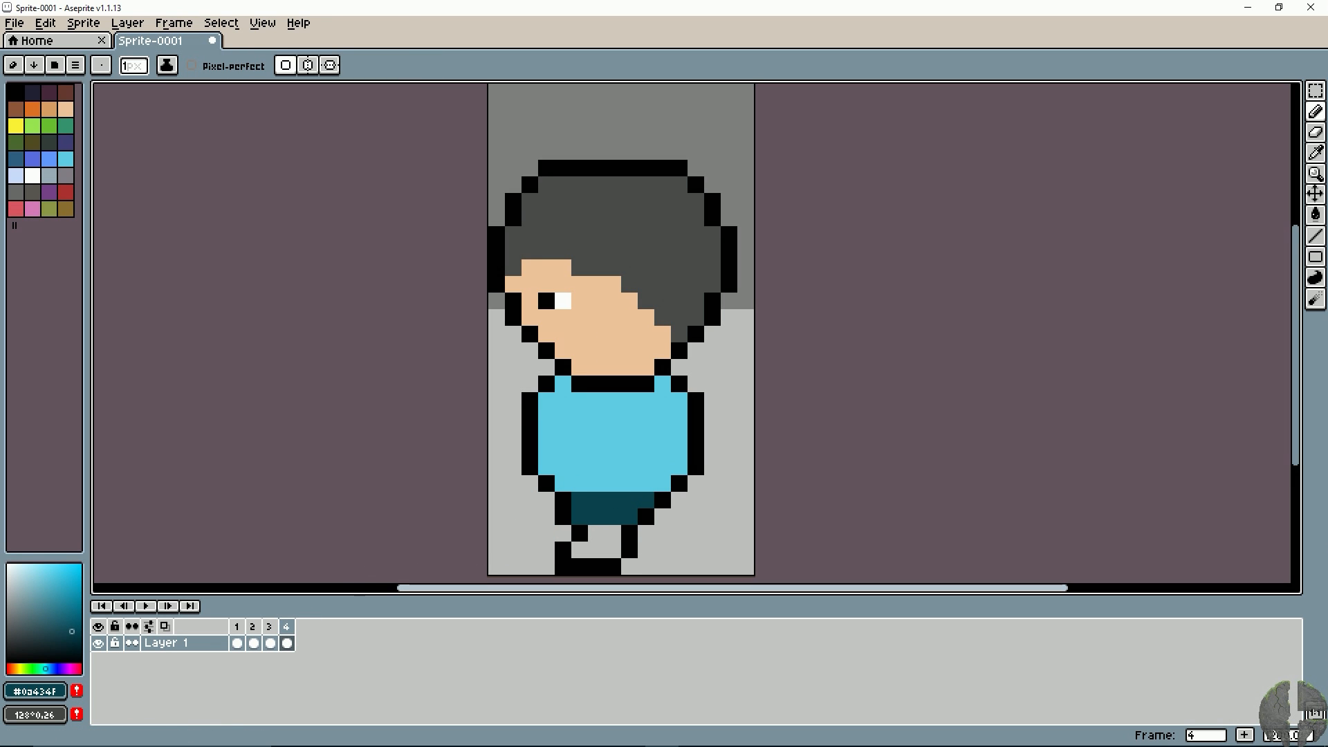
Step: Fill the side-view shoe in frame 4 with grey #585f61 sampled from frame 3's shoe and compare the two frames
click(270, 627)
alt+click(644, 524)
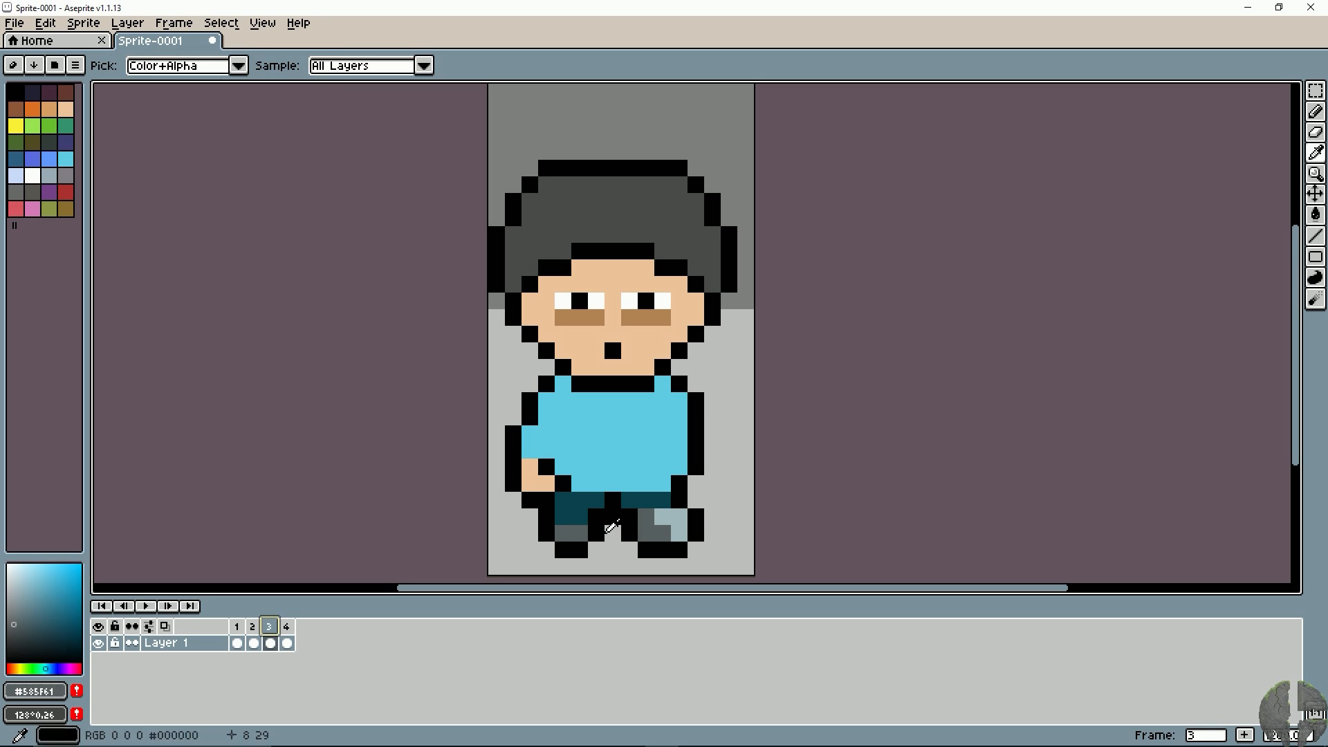
click(286, 627)
mouse_move(597, 534)
mouse_down()
mouse_move(614, 539)
mouse_move(579, 550)
mouse_up()
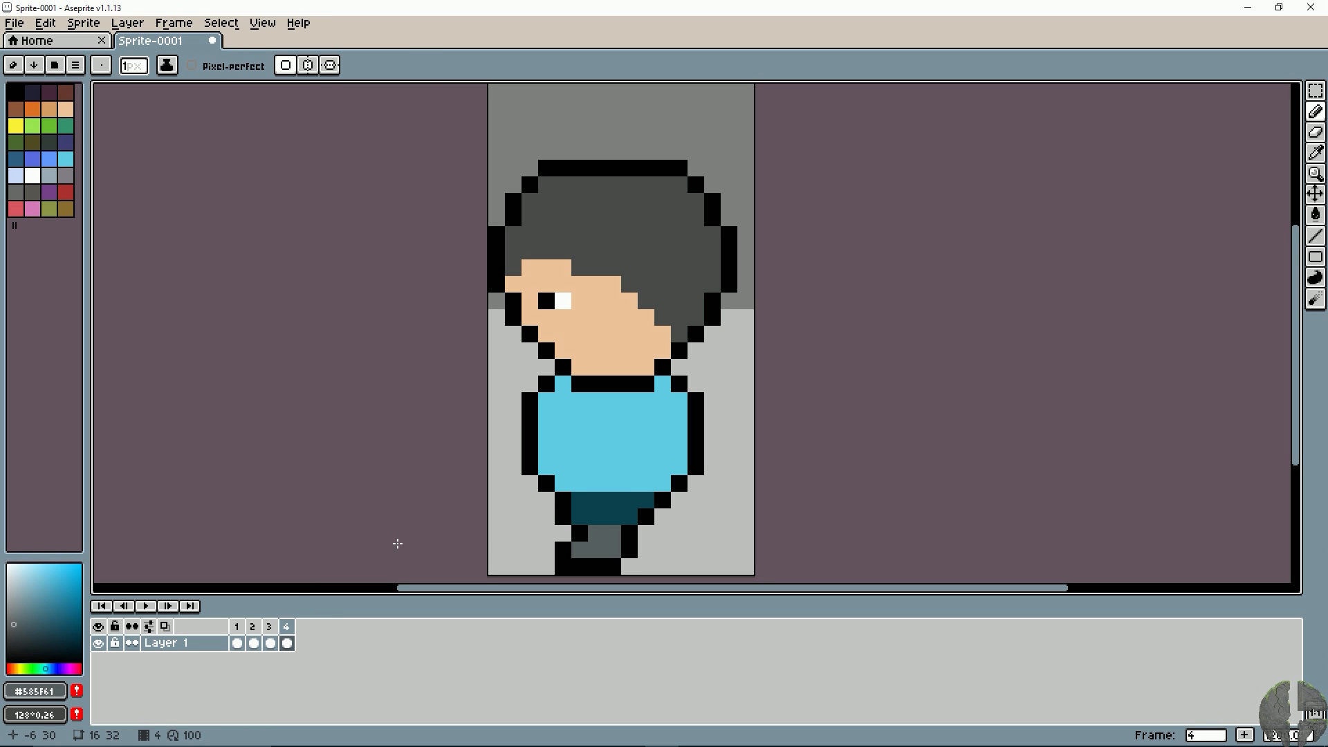
click(269, 626)
click(286, 626)
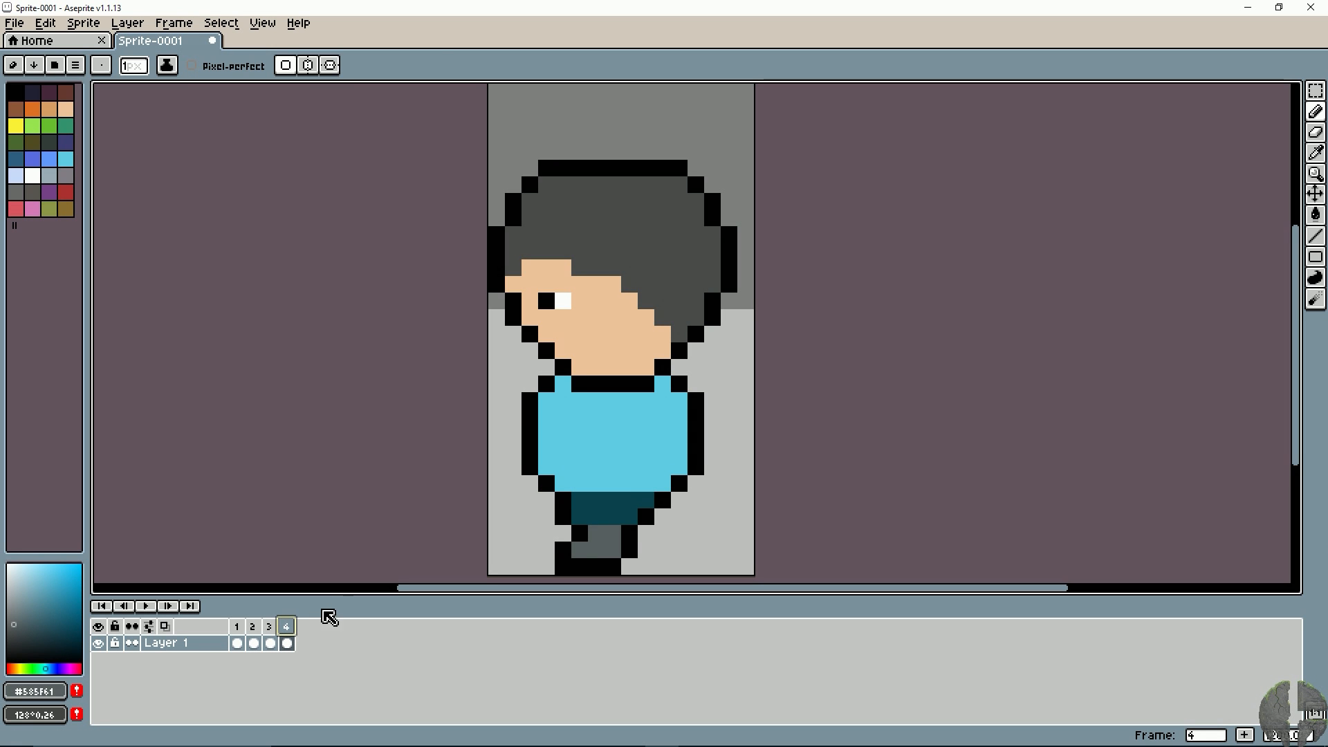
Step: Select the shoe and its outline in frame 4 and shift them one pixel toward the character's back
key(m)
drag(551, 488, 675, 578)
mouse_move(604, 539)
mouse_down()
mouse_move(622, 547)
mouse_move(609, 547)
mouse_up()
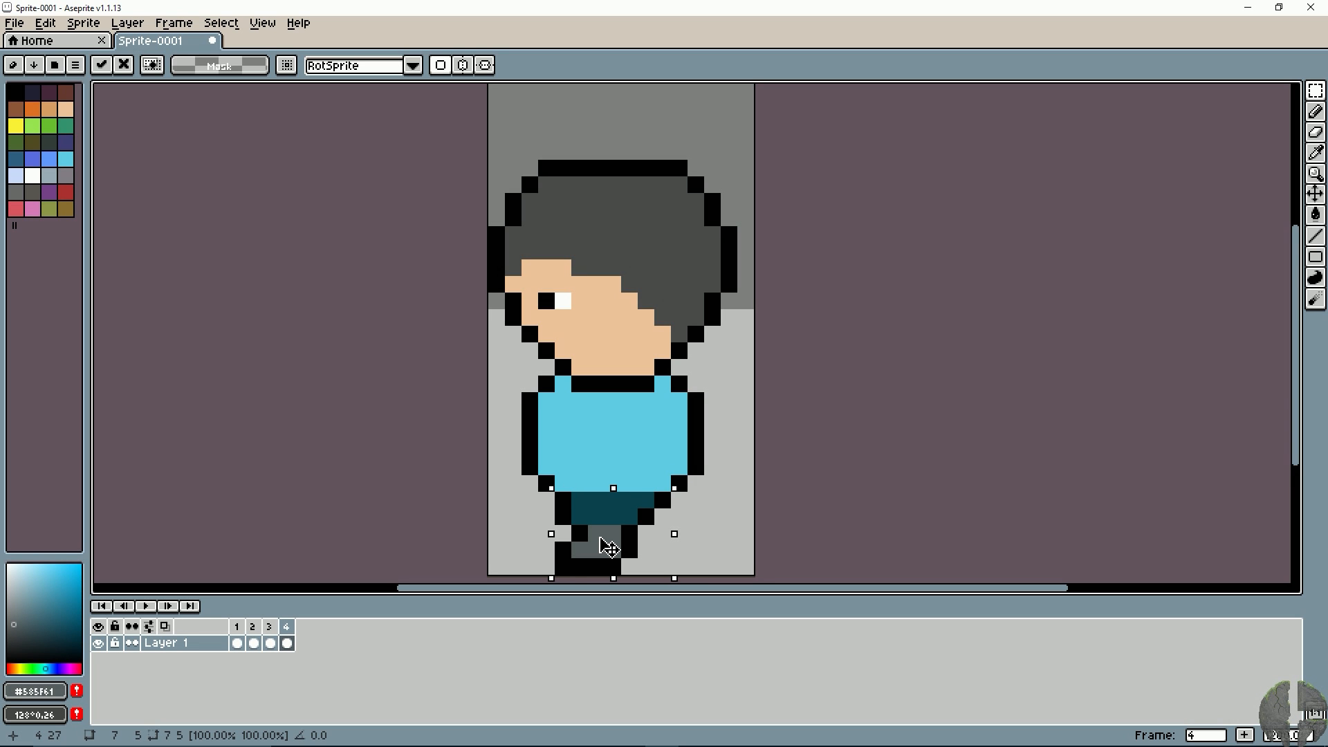
click(512, 515)
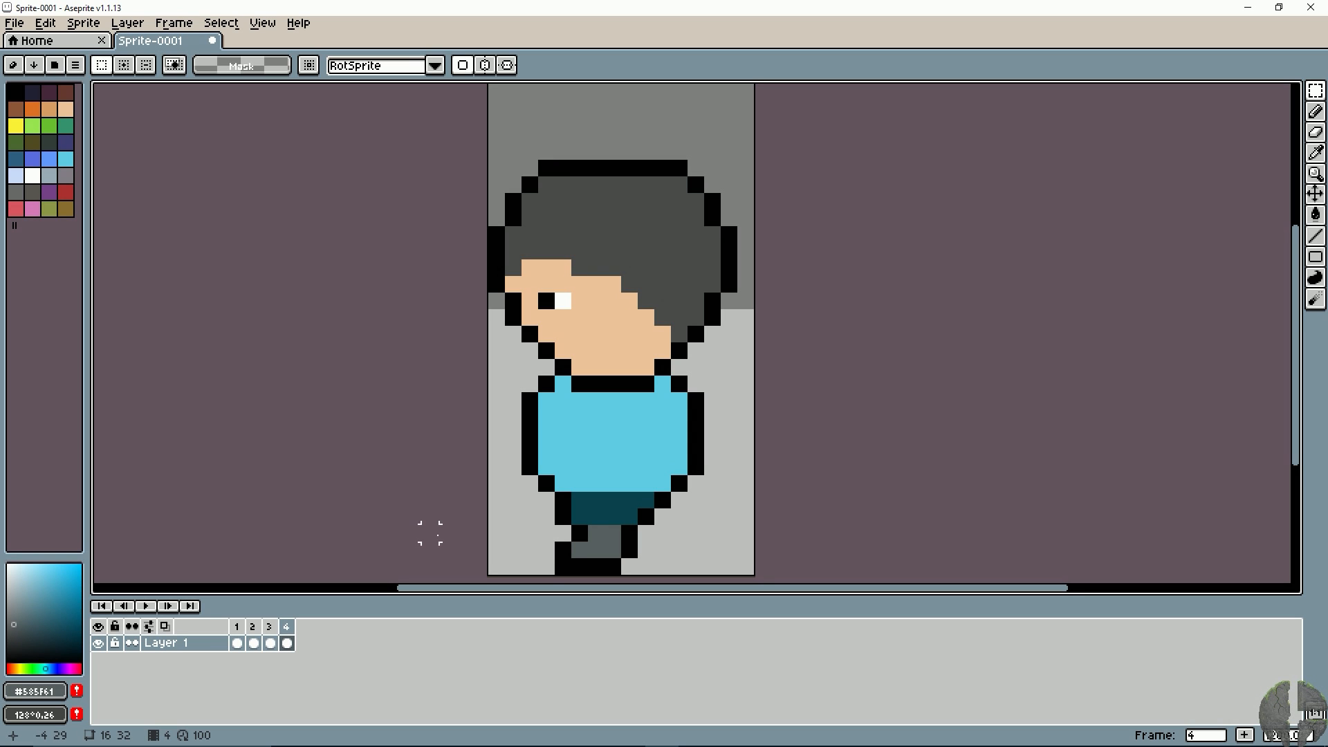
drag(556, 571, 672, 522)
click(451, 533)
Step: Extend the shoe's toe one pixel forward with a black outline and recolour the former inner outline pixels in the shoe grey
key(b)
click(579, 549)
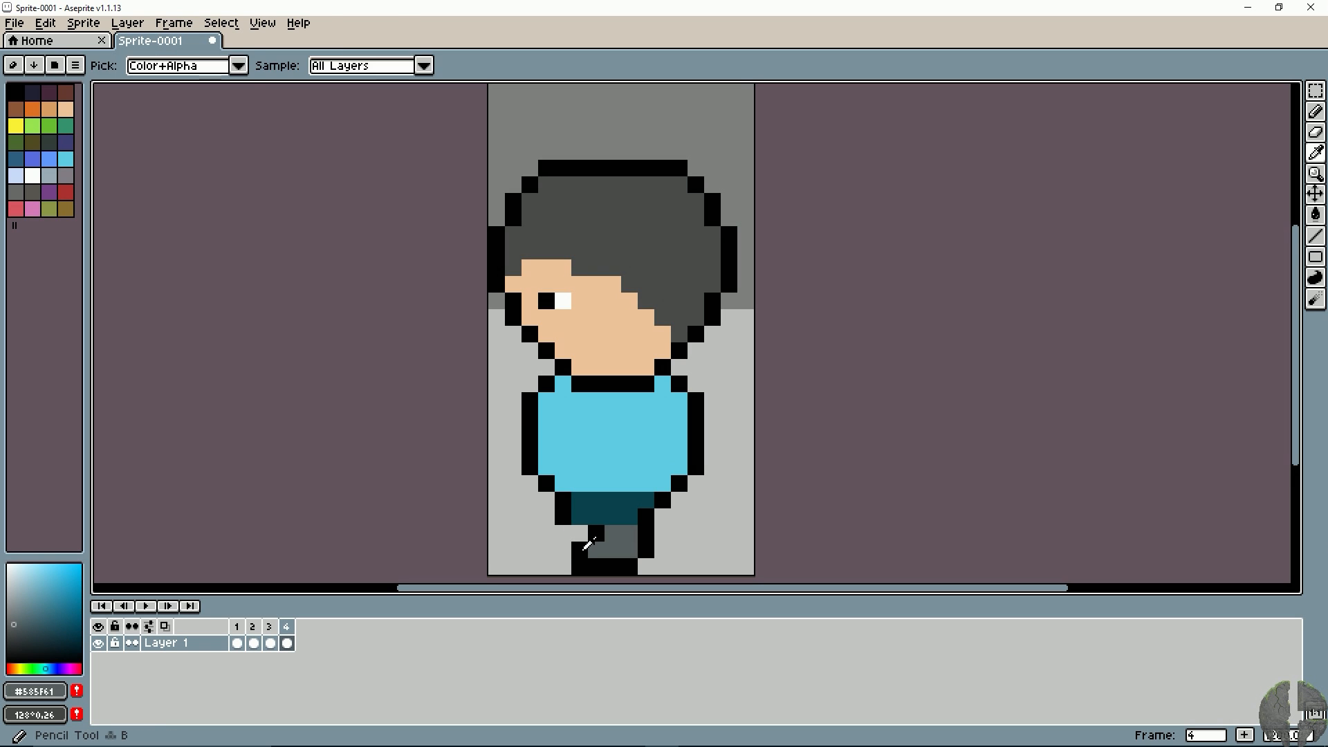
alt+click(594, 537)
drag(563, 551, 563, 562)
alt+click(611, 540)
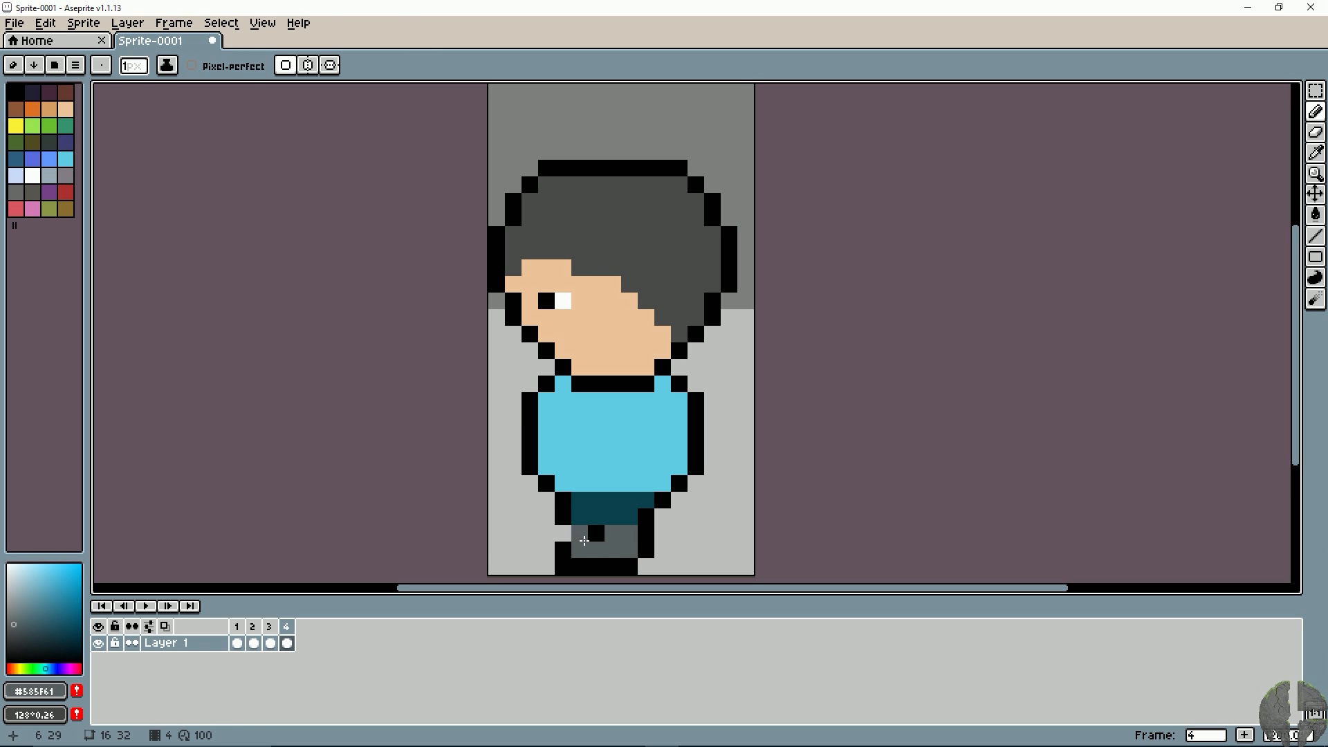
alt+click(565, 547)
click(580, 534)
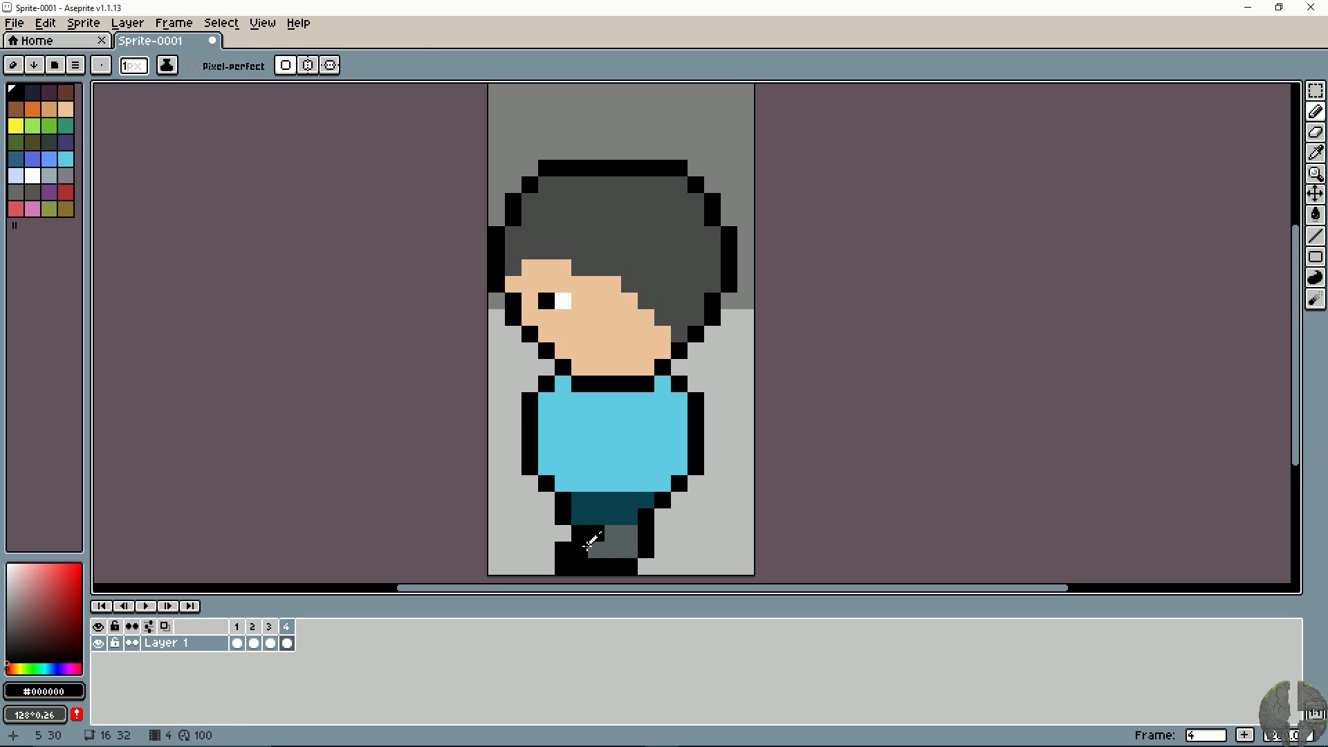
alt+click(612, 550)
click(596, 533)
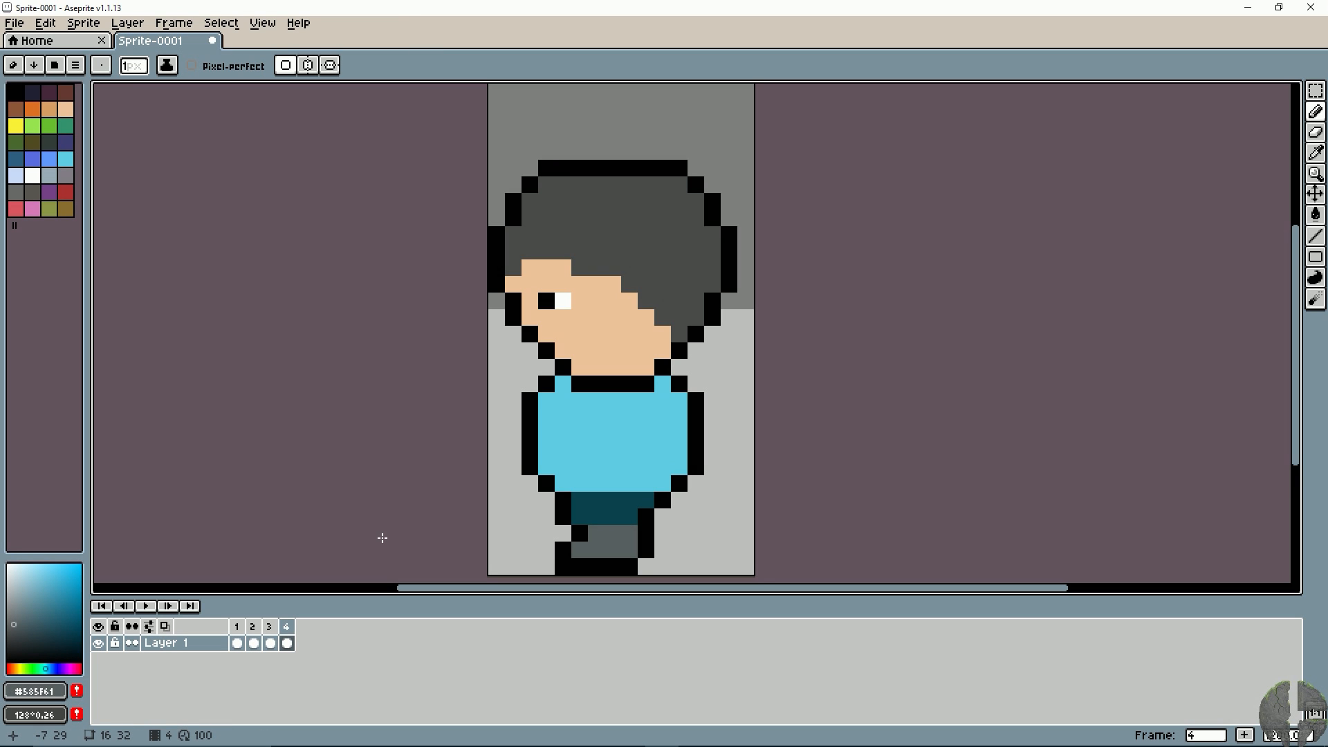
Step: Trace the hairline across frame 4's face in black sampled from frame 3's hairline, down to the back of the neck
click(271, 627)
click(285, 627)
click(271, 627)
click(289, 625)
mouse_move(289, 624)
mouse_down()
mouse_move(272, 626)
mouse_move(290, 625)
mouse_up()
mouse_move(283, 626)
mouse_down()
mouse_move(294, 627)
mouse_move(279, 628)
mouse_up()
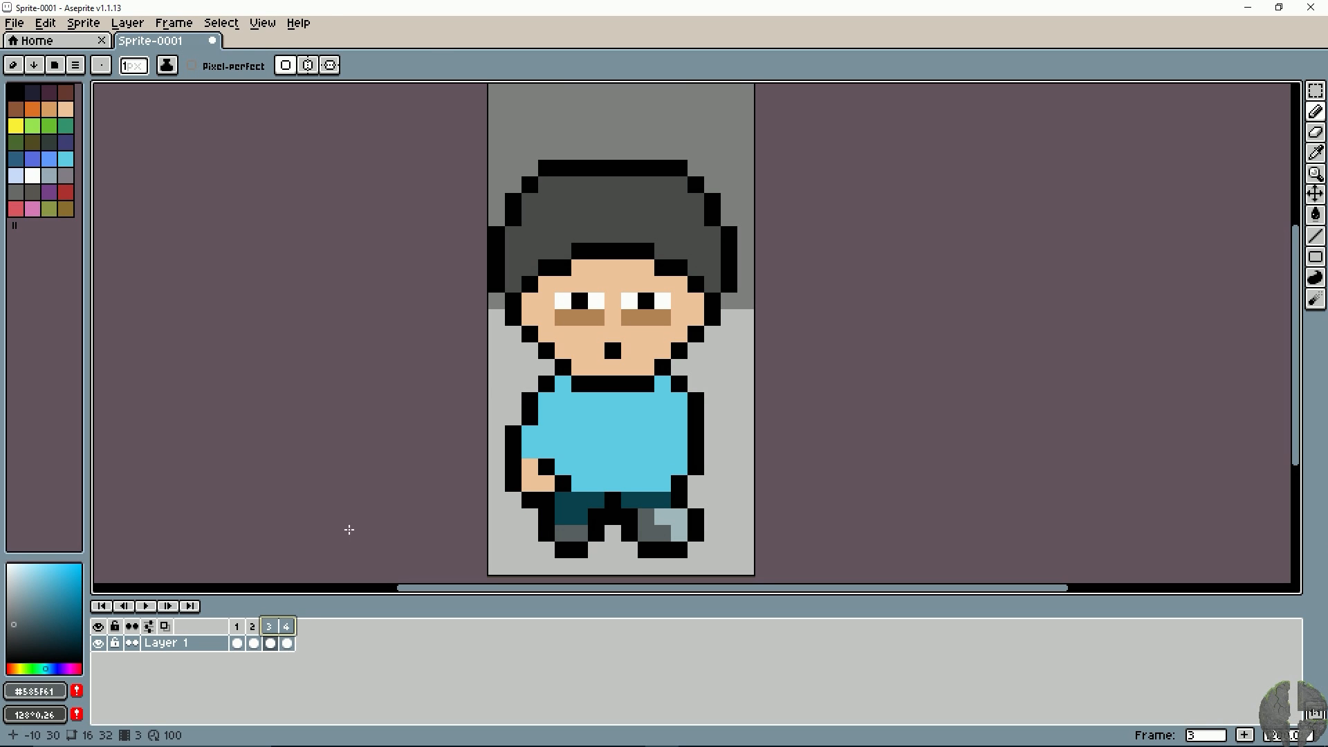
alt+click(582, 254)
click(288, 629)
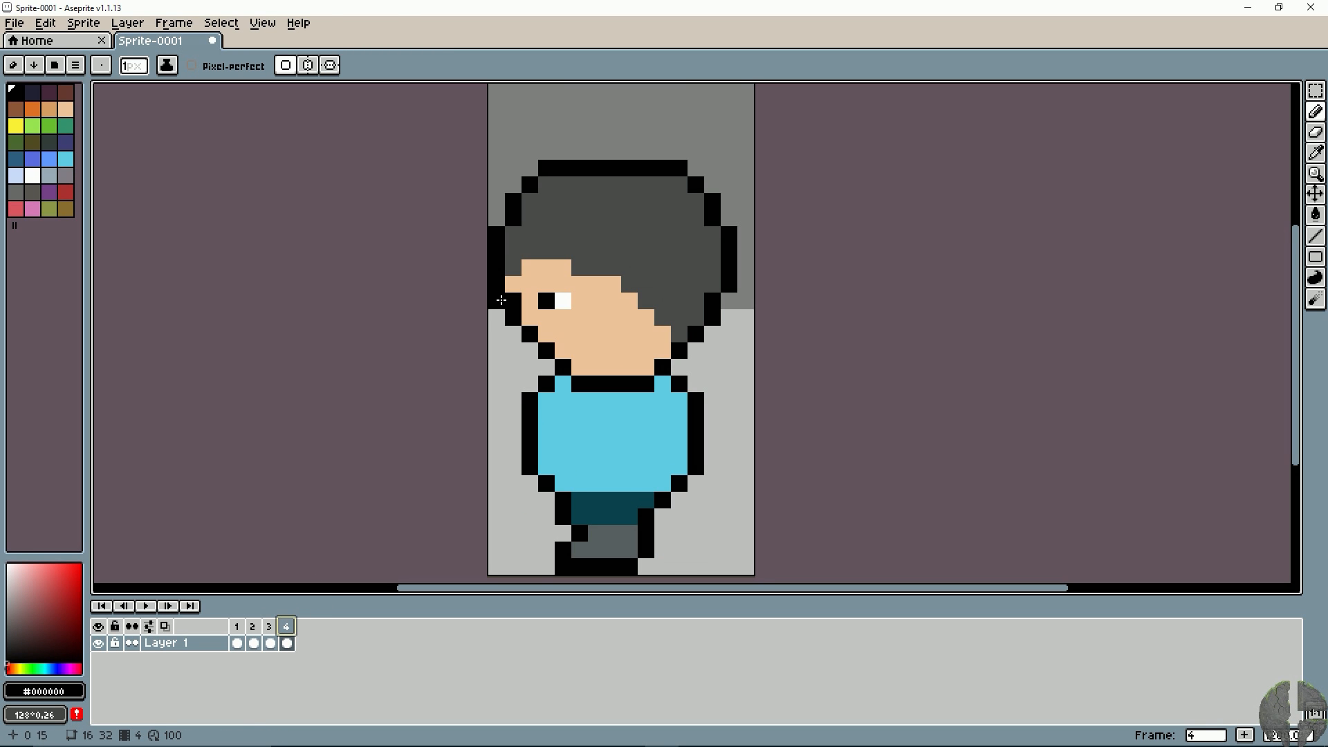
mouse_move(511, 270)
mouse_down()
mouse_move(620, 273)
mouse_move(635, 314)
mouse_move(651, 289)
mouse_move(678, 334)
mouse_up()
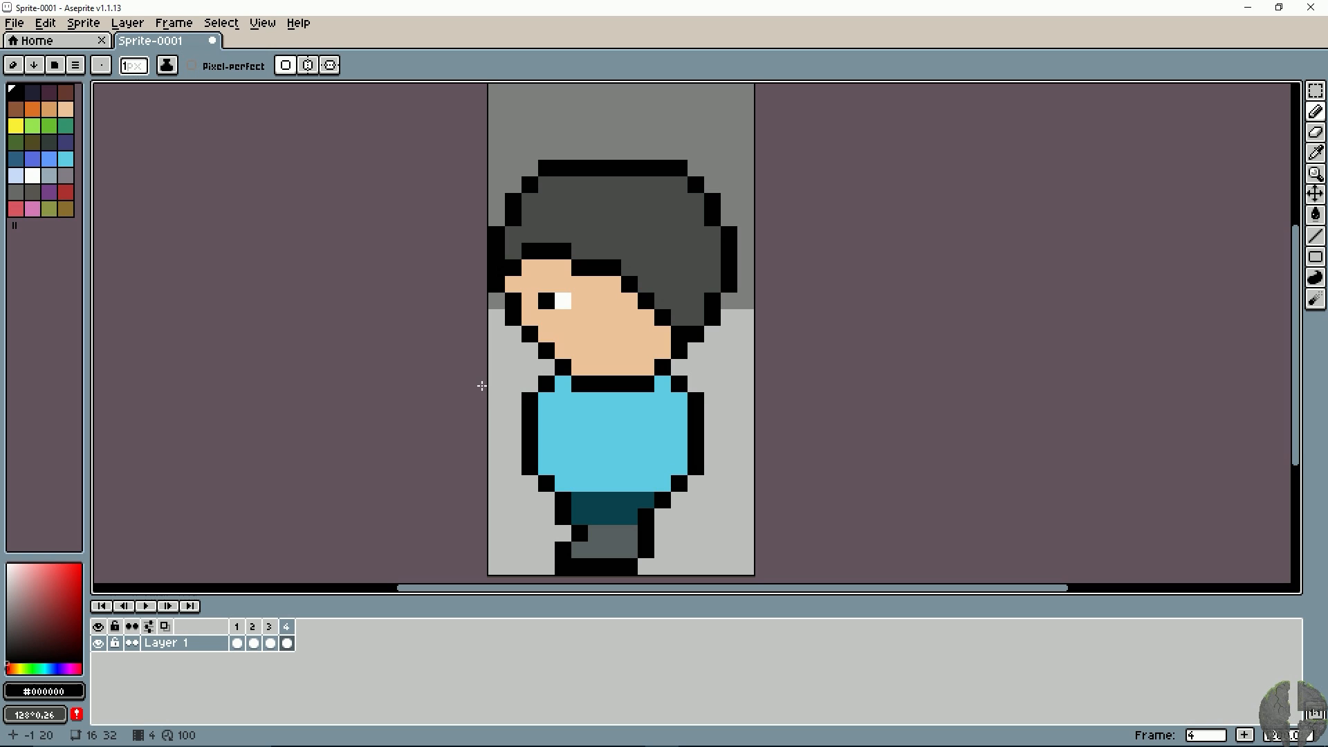
Step: Draw the arm's black inner line down the back half of the shirt in frame 4, checking against frame 3
click(268, 632)
click(287, 636)
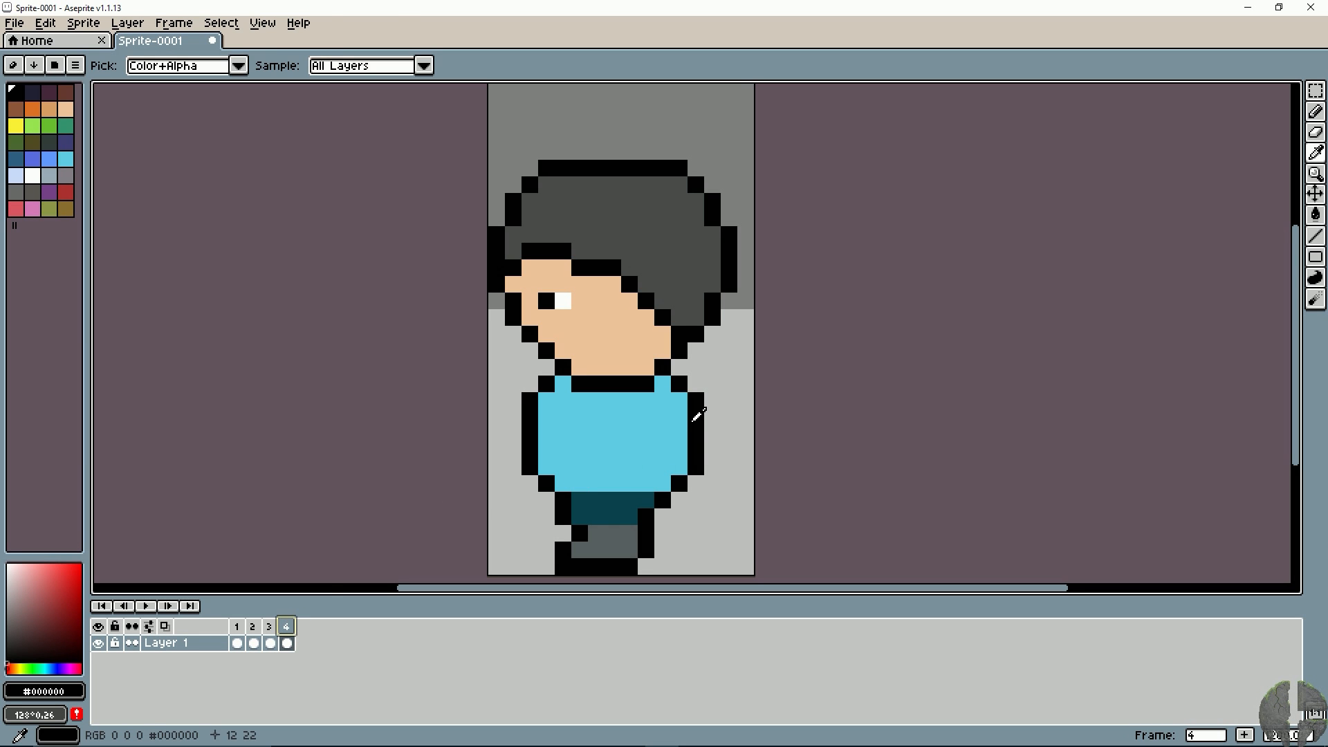
click(651, 420)
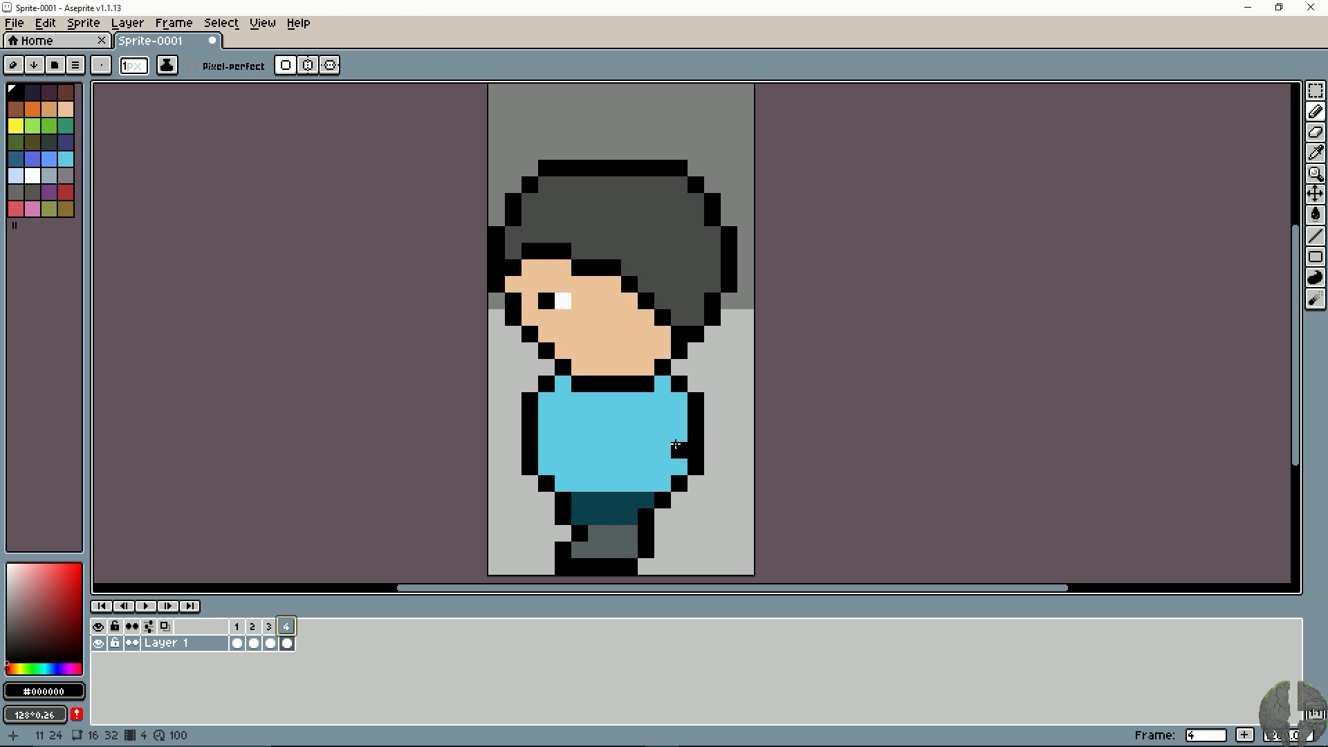
click(664, 435)
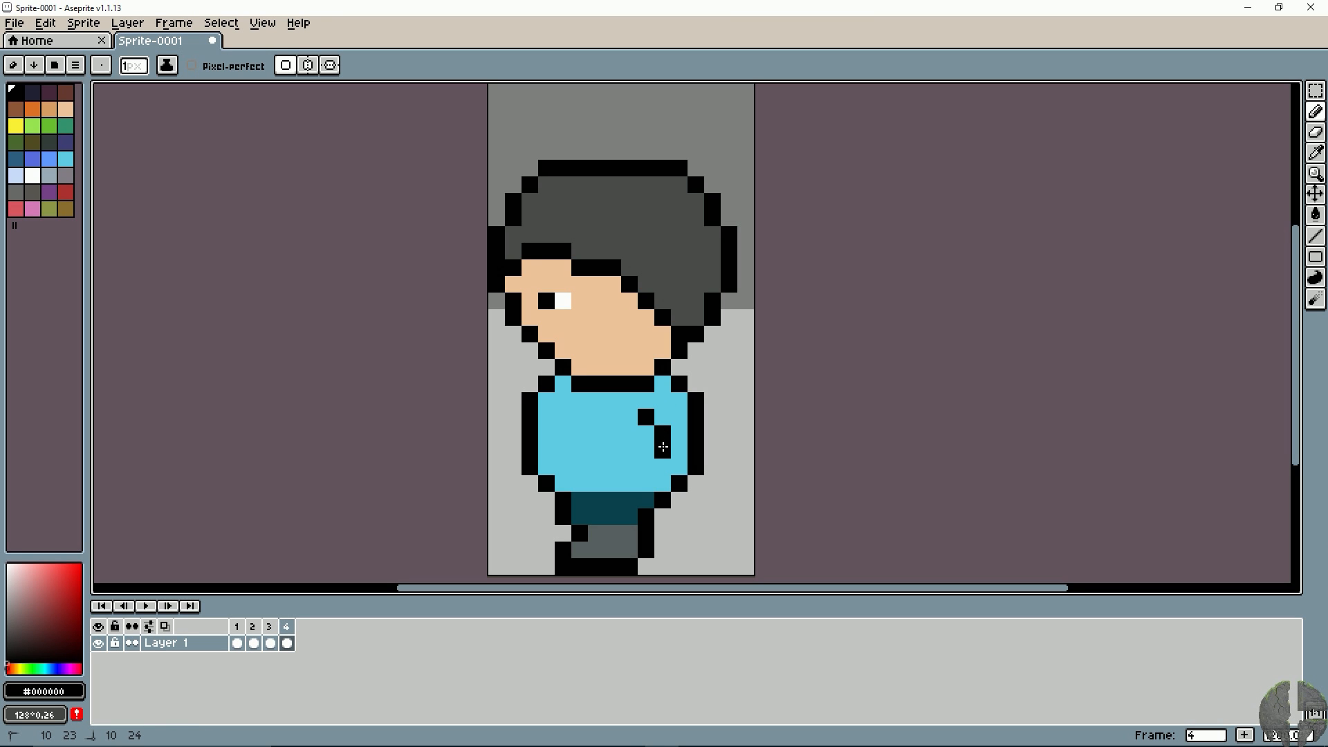
Step: Paint a 2x2-pixel hand in skin colour #eec39a below the arm in frame 4 and outline it in black
alt+click(614, 356)
click(673, 468)
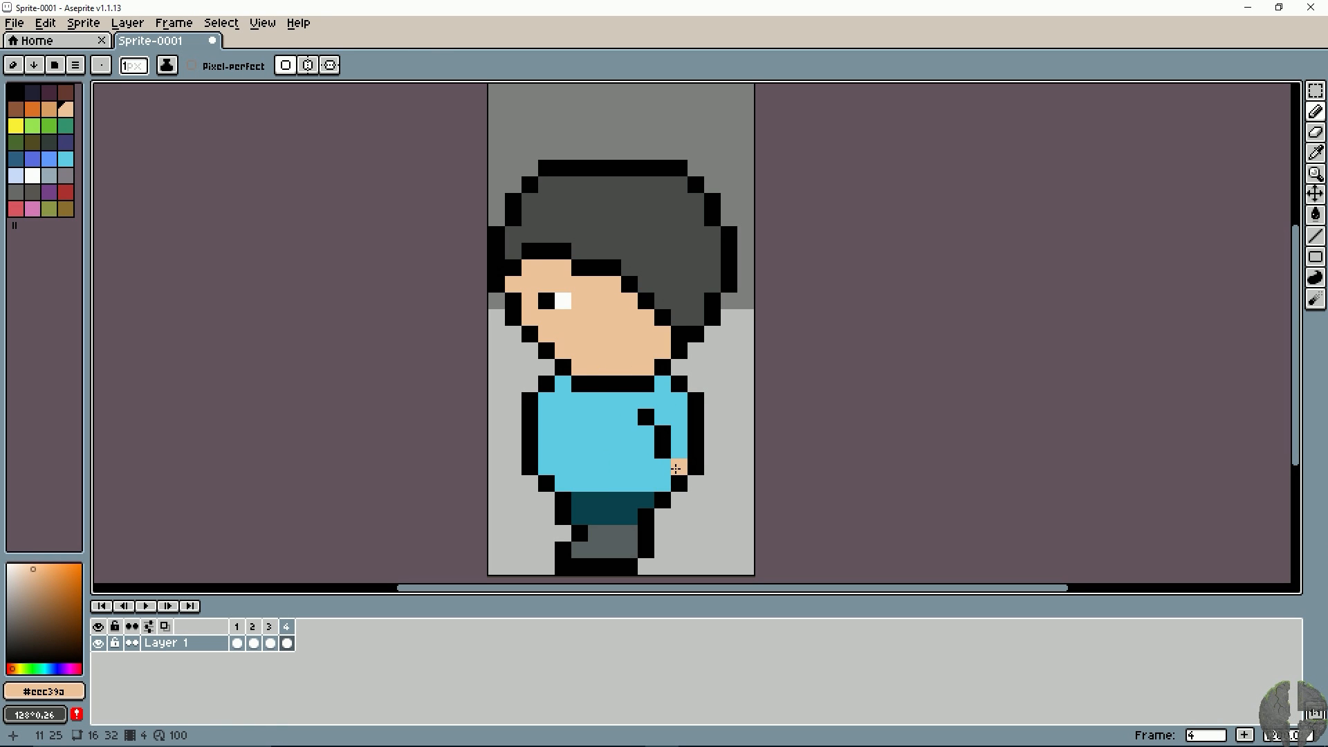
click(680, 483)
click(662, 483)
click(662, 466)
alt+click(662, 446)
drag(646, 466, 646, 478)
click(679, 499)
click(497, 418)
key(ctrl+z)
click(546, 439)
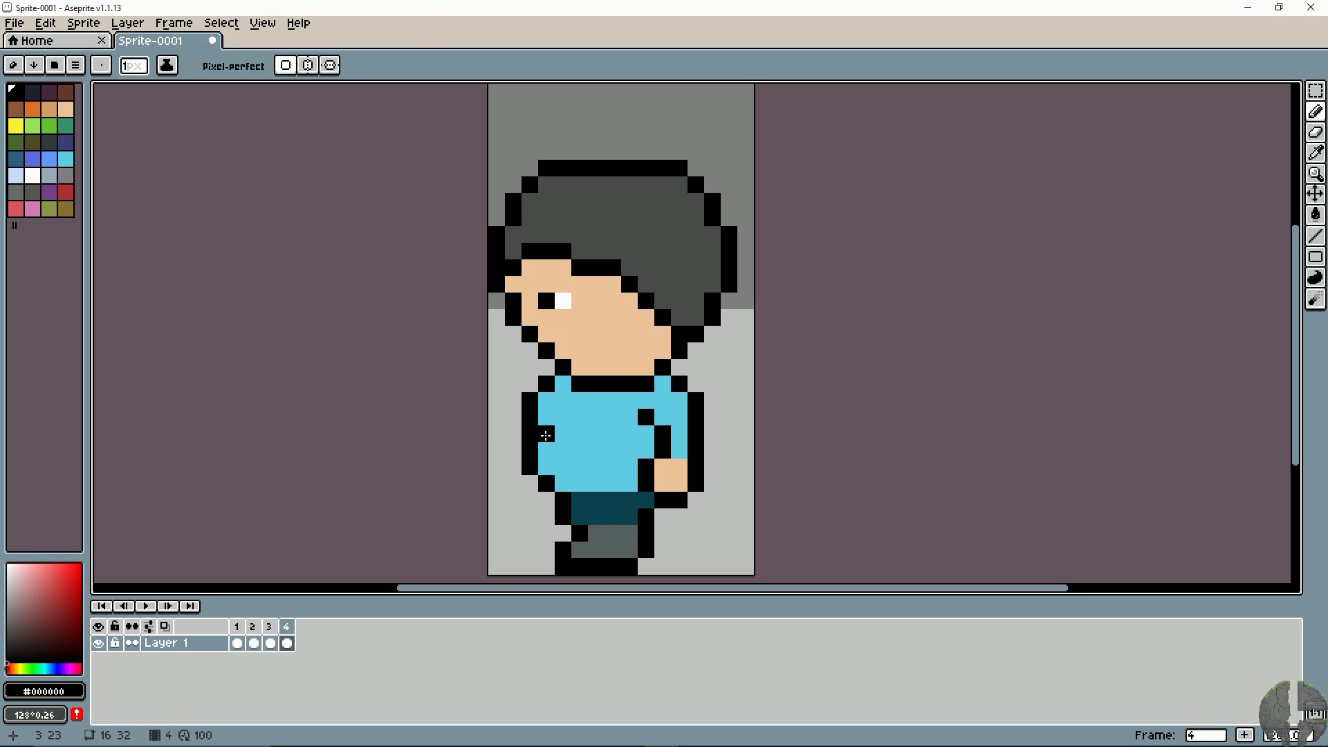
key(ctrl+z)
Step: Duplicate frame 4 as frame 5 and paint over its arm line and hand with the shirt blue #5fcde4
right_click(292, 632)
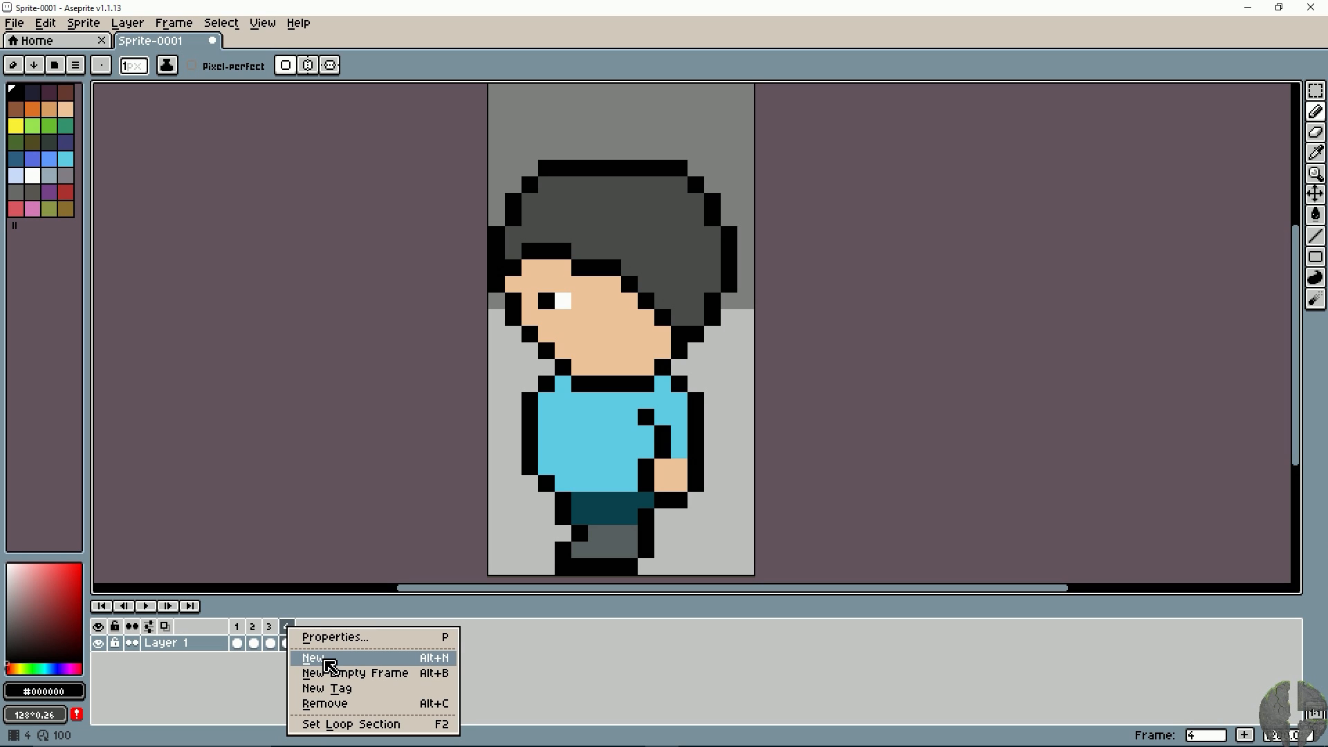
click(334, 666)
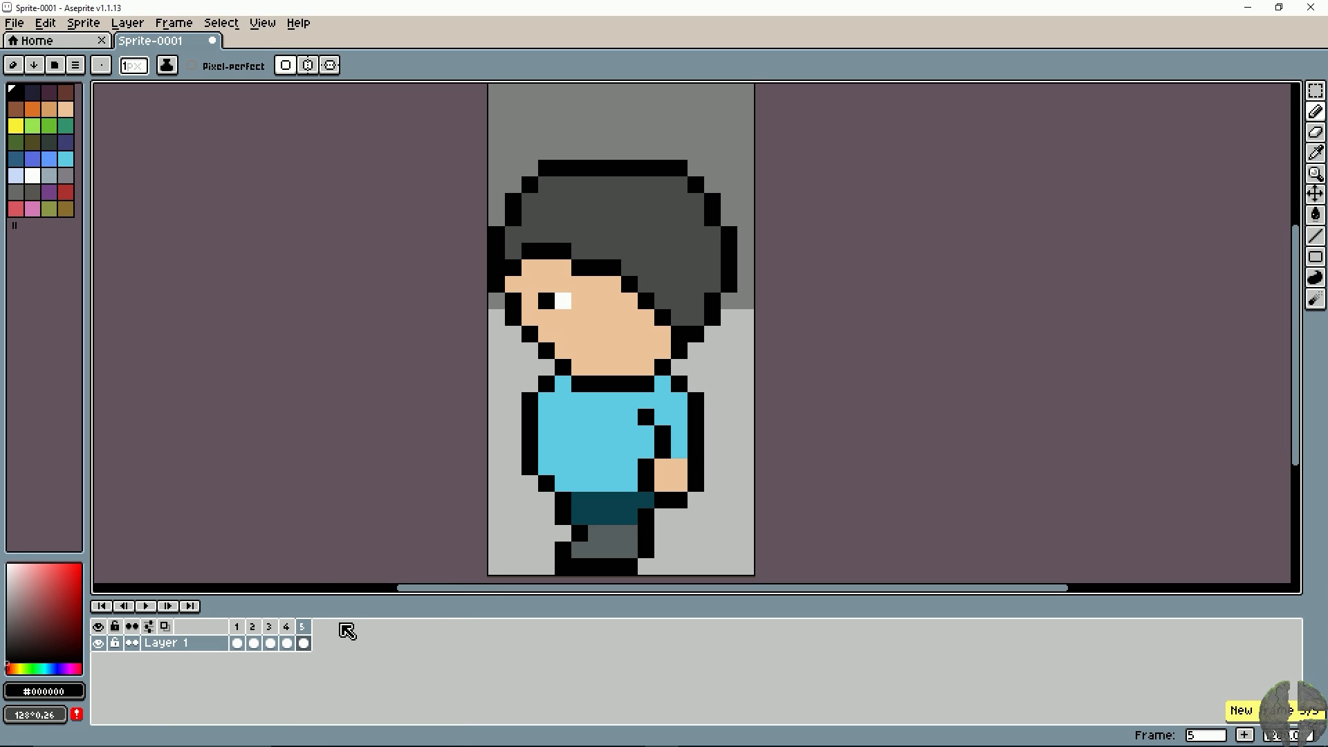
alt+click(602, 415)
mouse_move(646, 417)
mouse_down()
mouse_move(666, 447)
mouse_move(642, 473)
mouse_move(678, 477)
mouse_up()
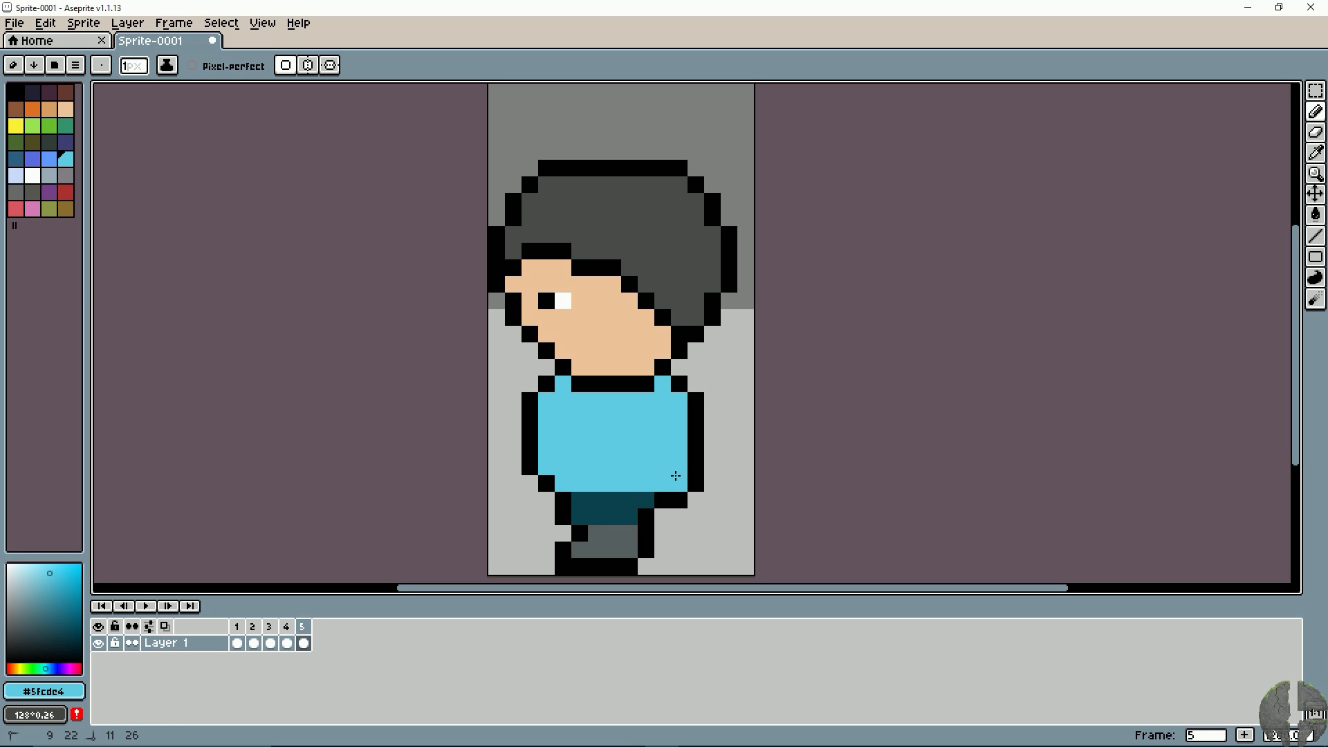
Step: Draw the black upper line of a forward-swinging arm across the shirt in frame 5, using frame 4's shoulder as reference
alt+click(699, 435)
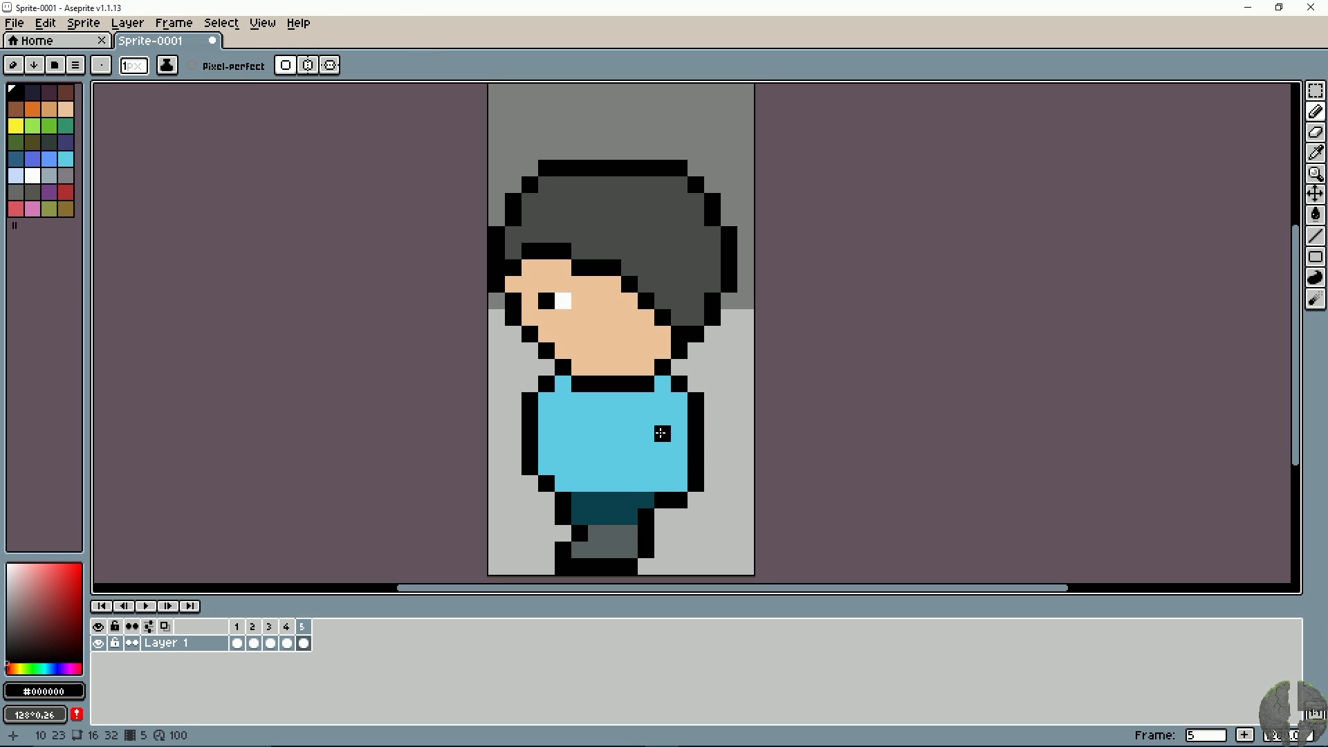
click(577, 431)
key(ctrl+z)
click(294, 628)
click(619, 423)
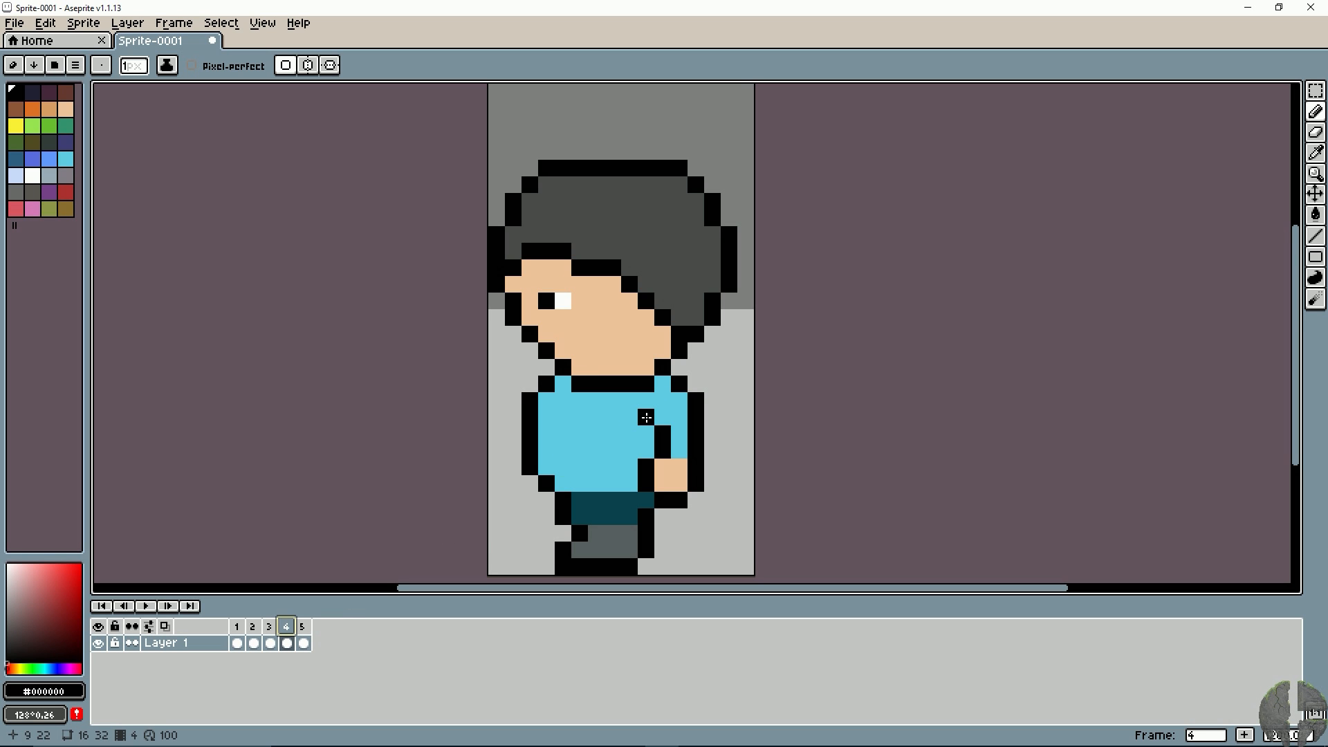
click(305, 628)
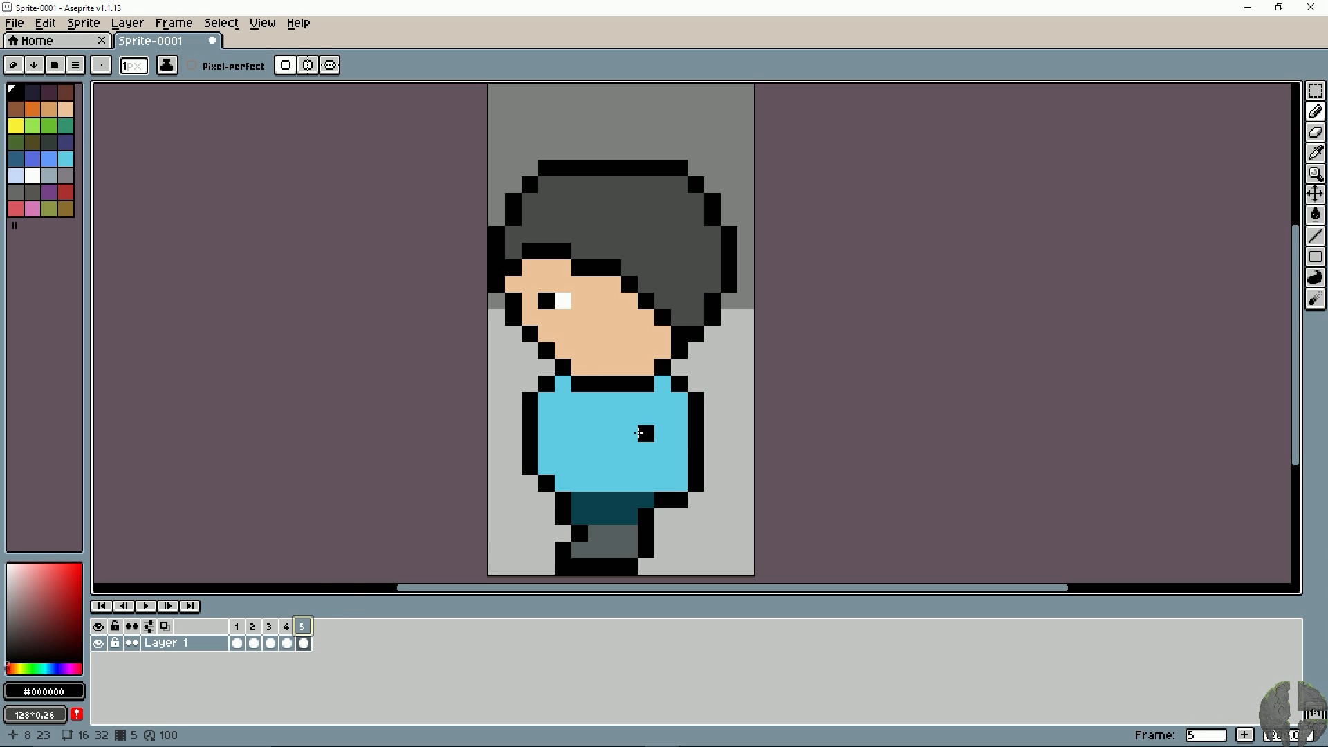
click(645, 419)
click(645, 433)
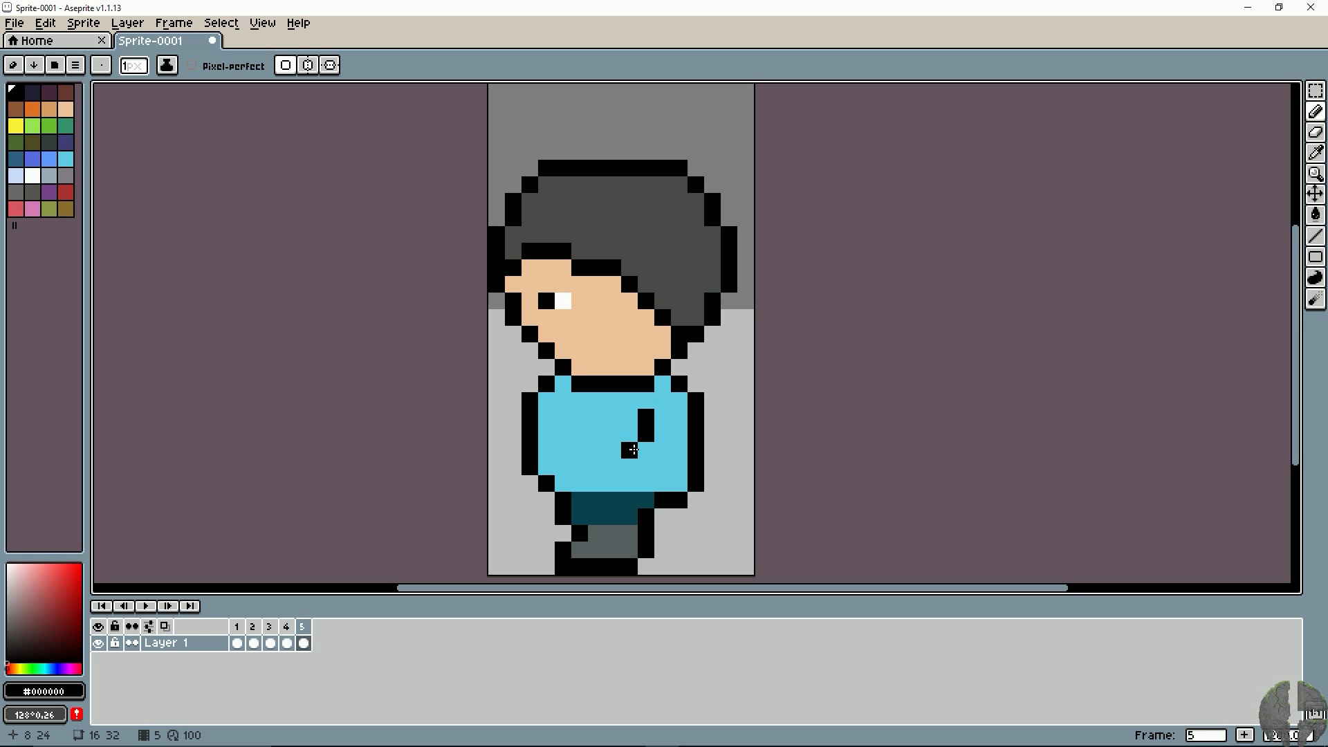
click(608, 465)
Step: Try a 2x2-pixel skin-coloured hand with a black outline over the front of the waist in frame 5
alt+click(602, 308)
click(592, 484)
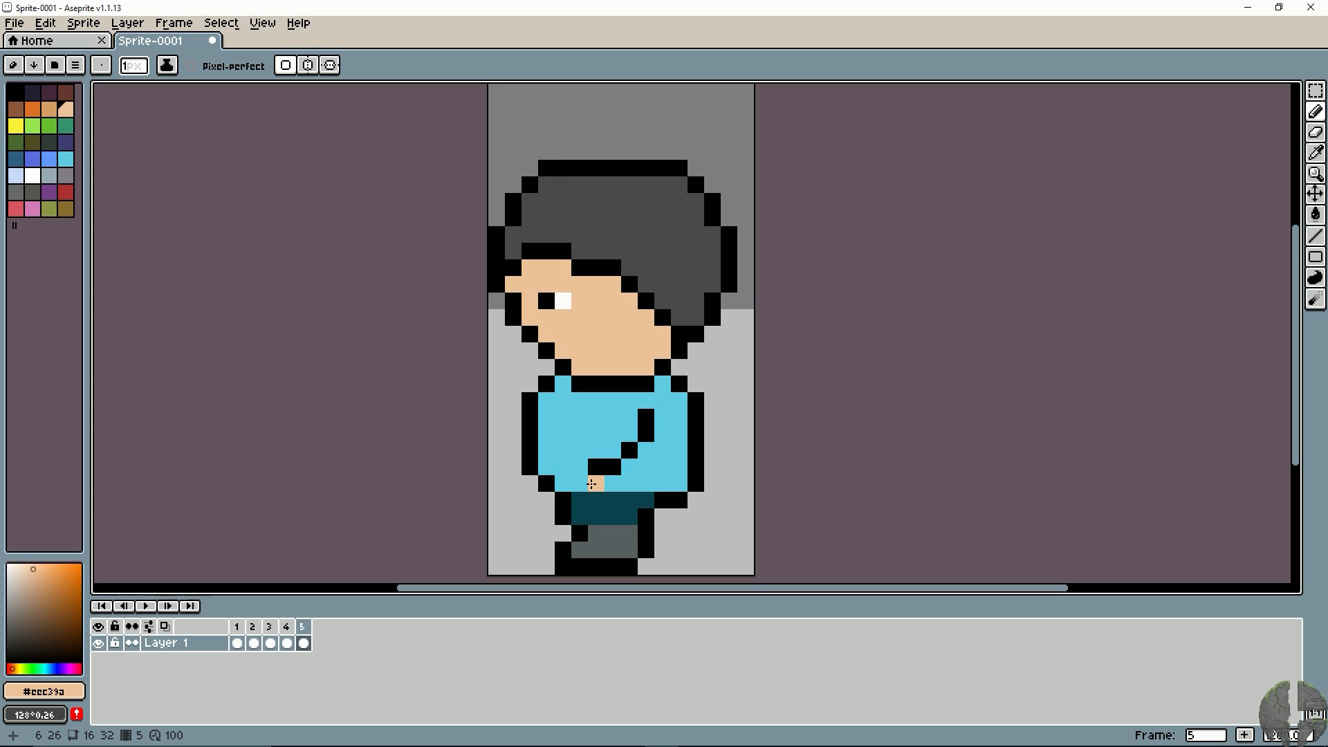
mouse_move(594, 484)
mouse_down()
mouse_move(608, 483)
mouse_move(602, 493)
mouse_up()
key(ctrl+z)
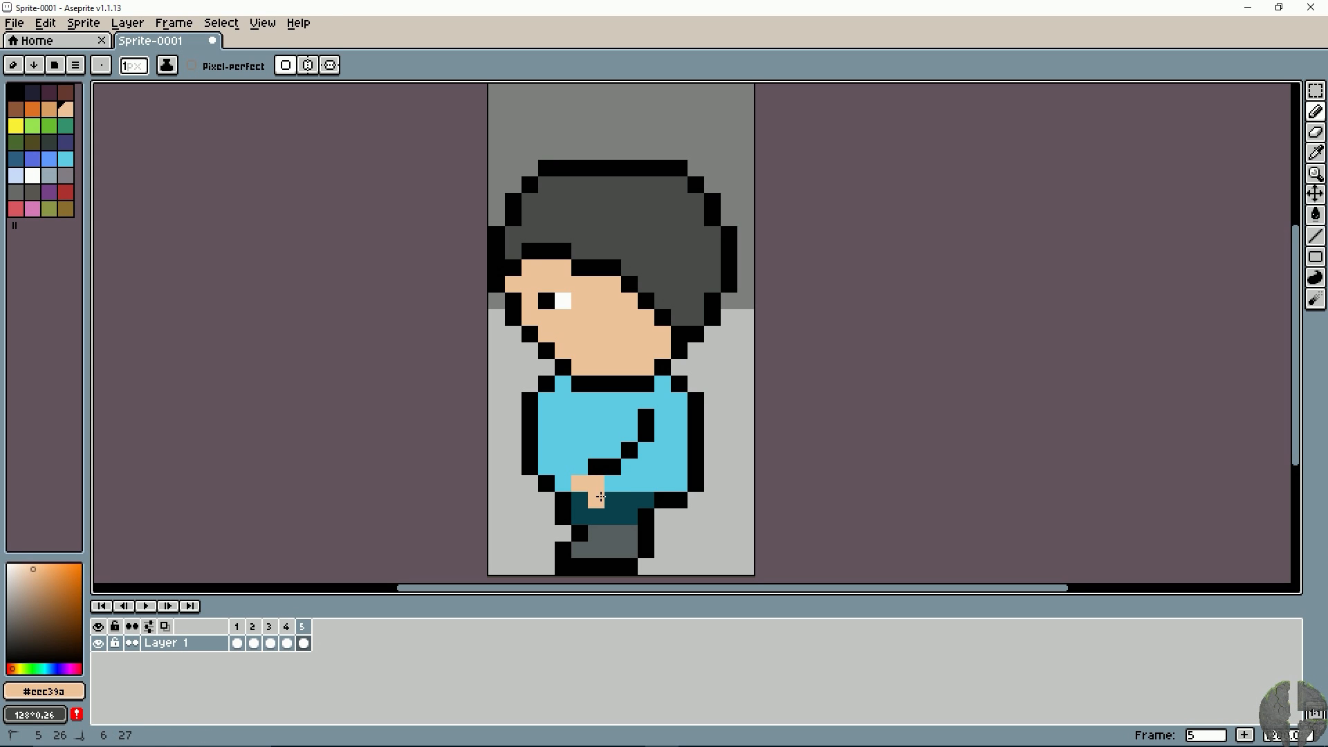
alt+click(592, 469)
click(580, 467)
click(565, 484)
mouse_move(567, 482)
mouse_down()
mouse_move(585, 515)
mouse_move(612, 499)
mouse_move(612, 483)
mouse_up()
click(552, 466)
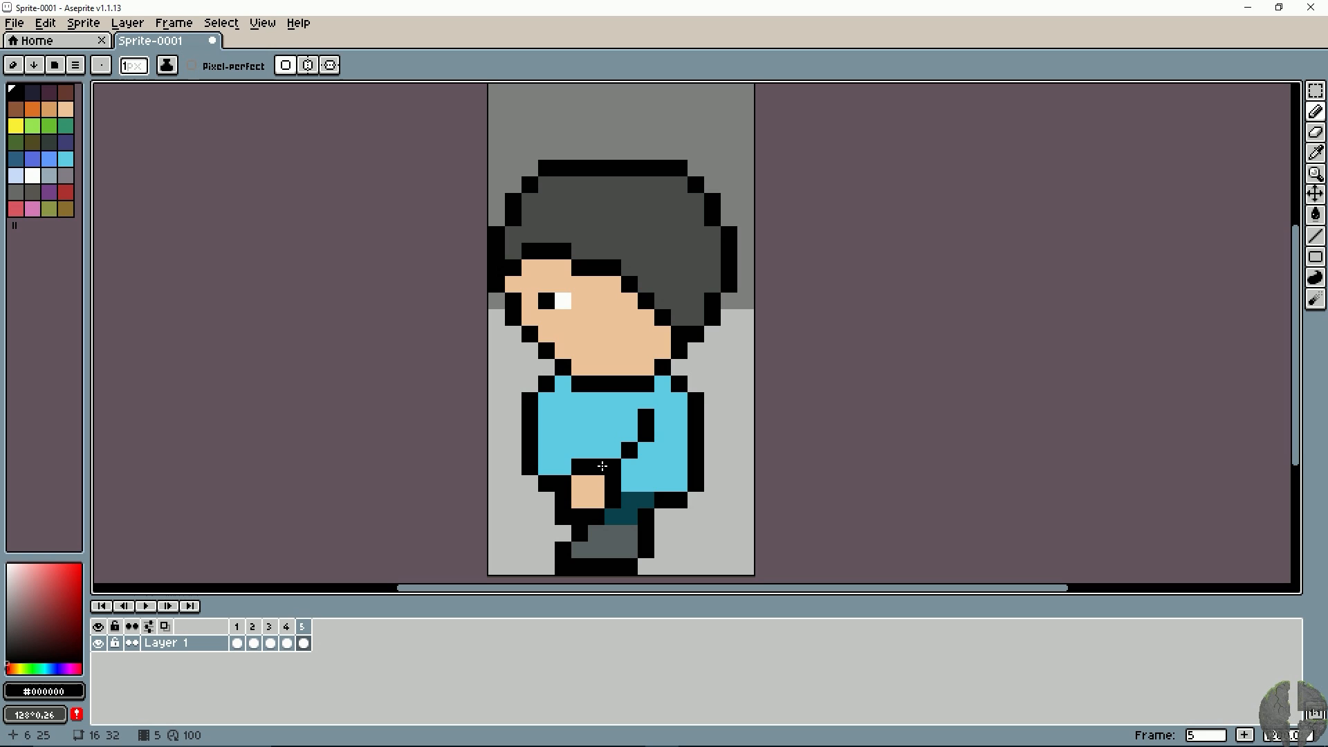
Step: Draw the arm's black lower line diagonally from the hand up to the back of the shirt and check the frame
drag(616, 501, 626, 482)
mouse_move(632, 473)
mouse_down()
mouse_move(678, 435)
mouse_move(679, 414)
mouse_up()
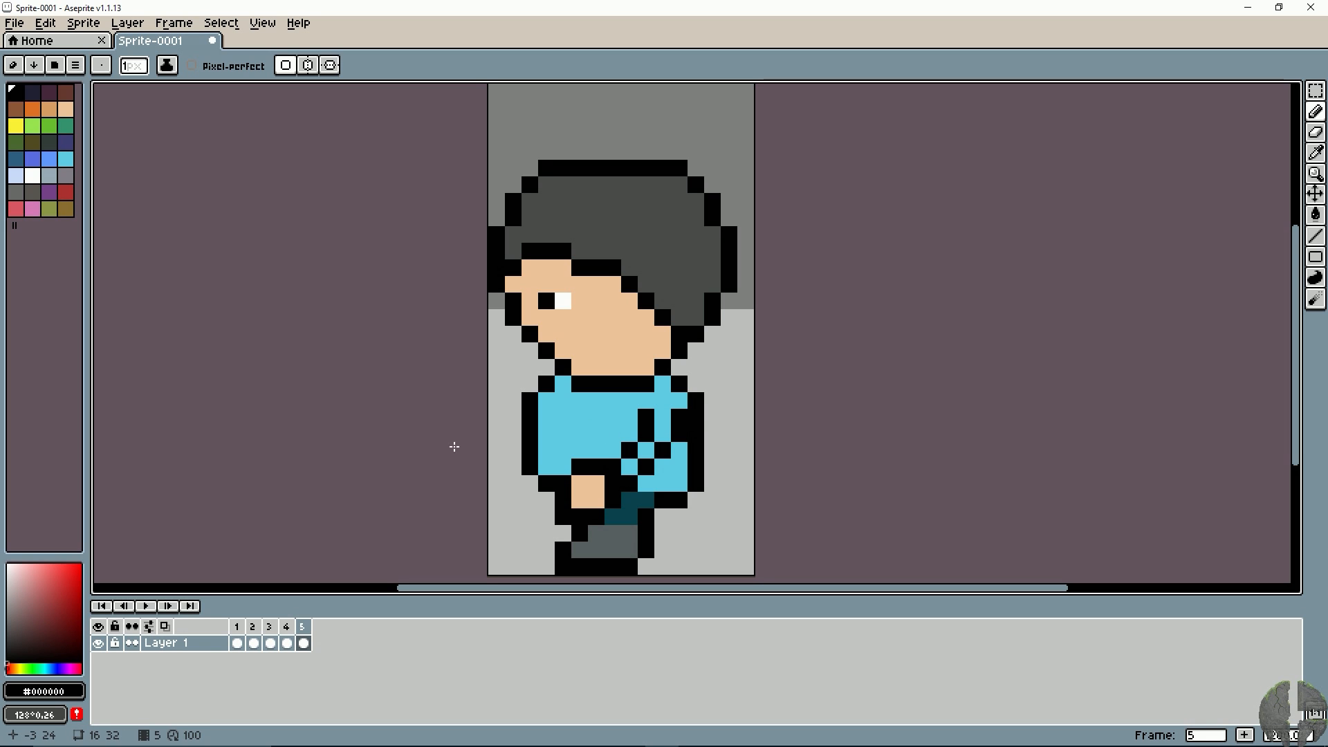
mouse_move(307, 629)
mouse_down()
mouse_move(288, 628)
mouse_move(302, 628)
mouse_up()
Step: Remove frame 5's hand by painting over it with shirt blue #5fcde4 and trouser colour #0a434f, and compare with frame 4
alt+click(600, 466)
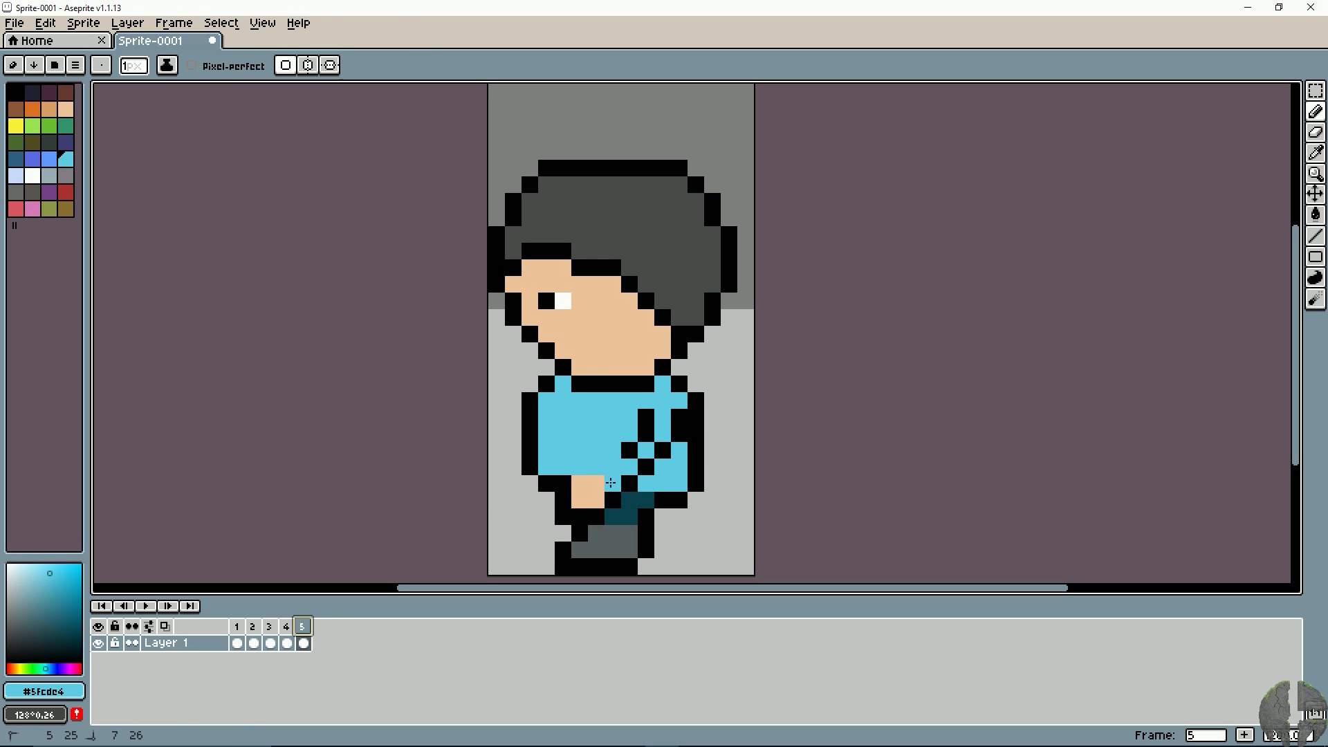
drag(579, 484, 603, 485)
click(564, 483)
mouse_move(301, 628)
mouse_down()
mouse_move(288, 628)
mouse_move(305, 635)
mouse_up()
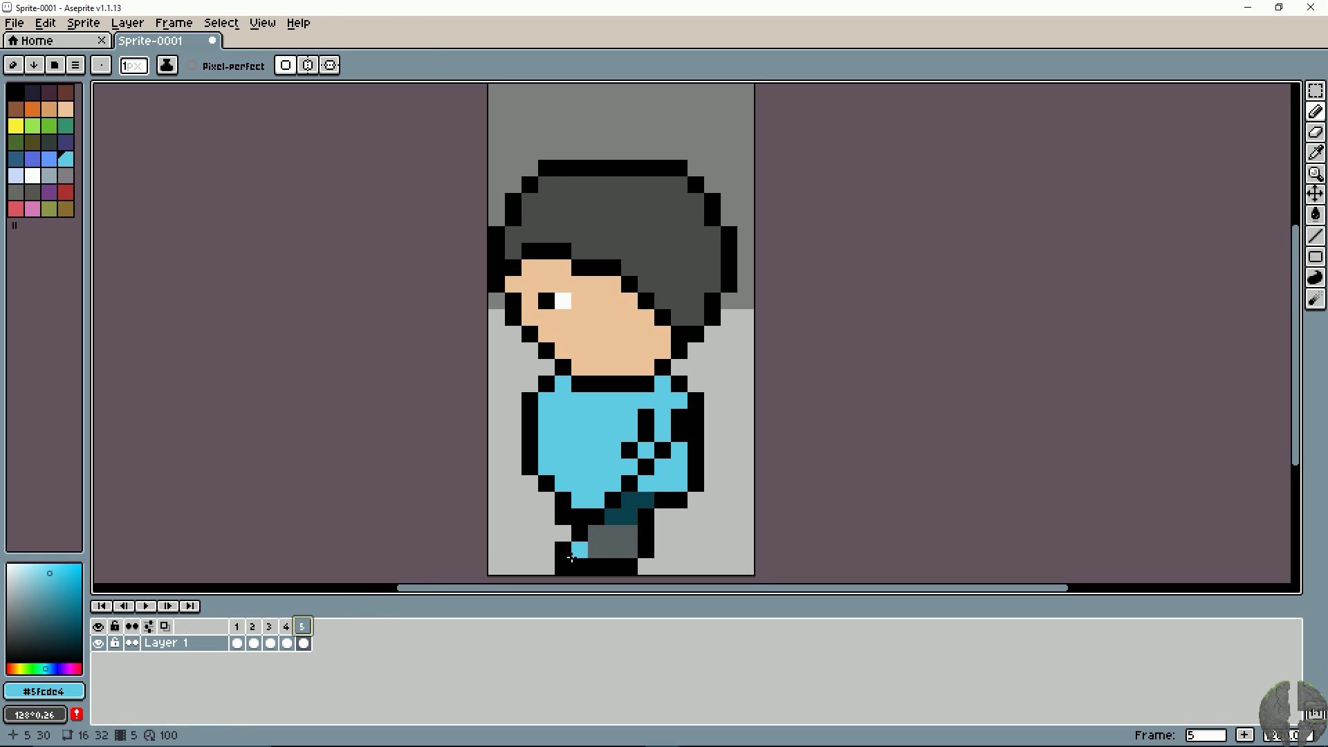
alt+click(613, 516)
mouse_move(595, 517)
mouse_down()
mouse_move(580, 517)
mouse_move(583, 504)
mouse_up()
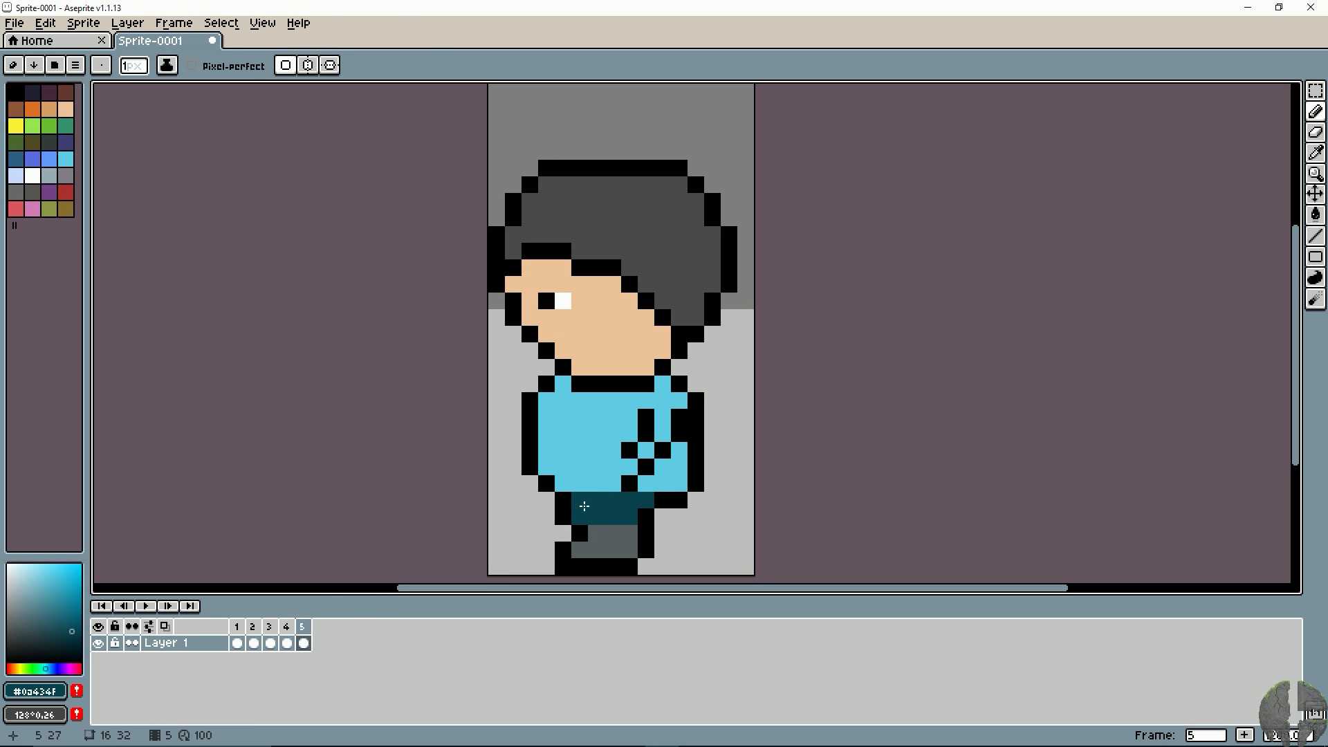
key(i)
click(288, 624)
click(302, 626)
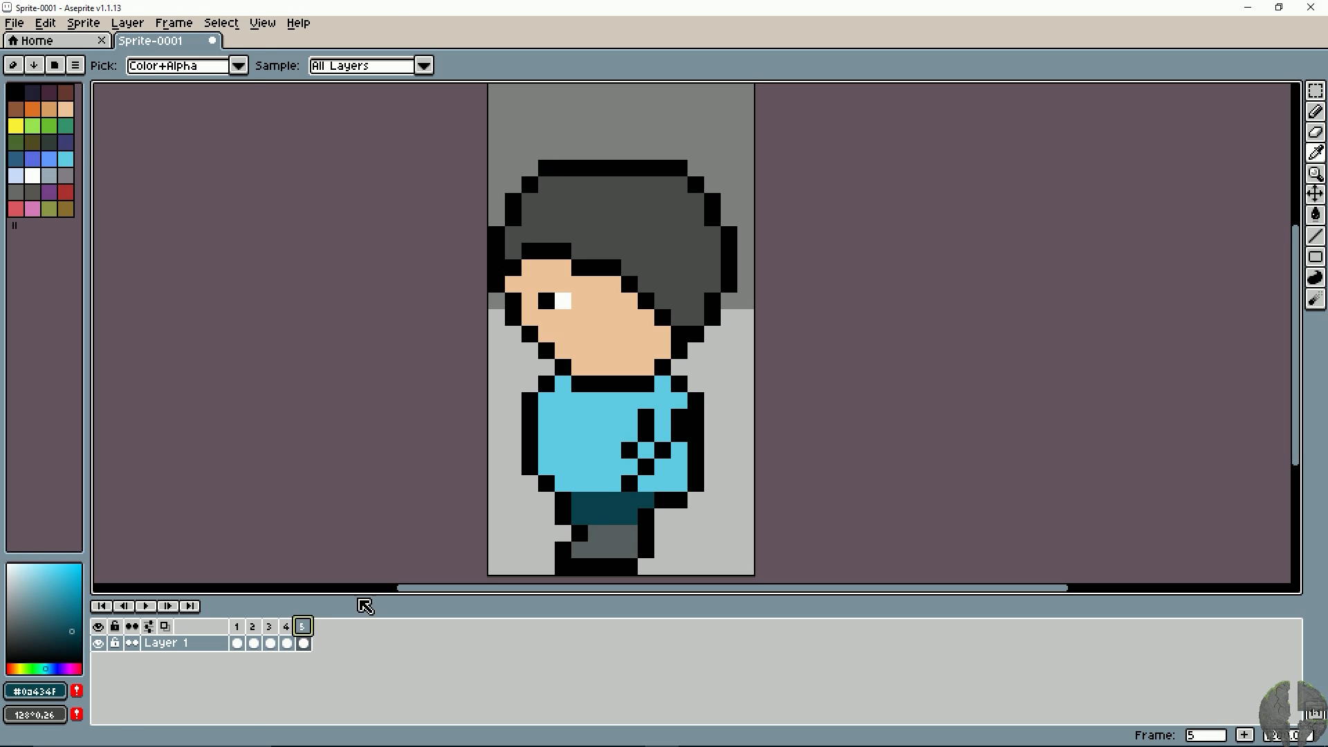
Step: Try a black pixel extending the arm line in frame 5 and undo it together with the last trouser stroke
alt+click(644, 436)
click(616, 465)
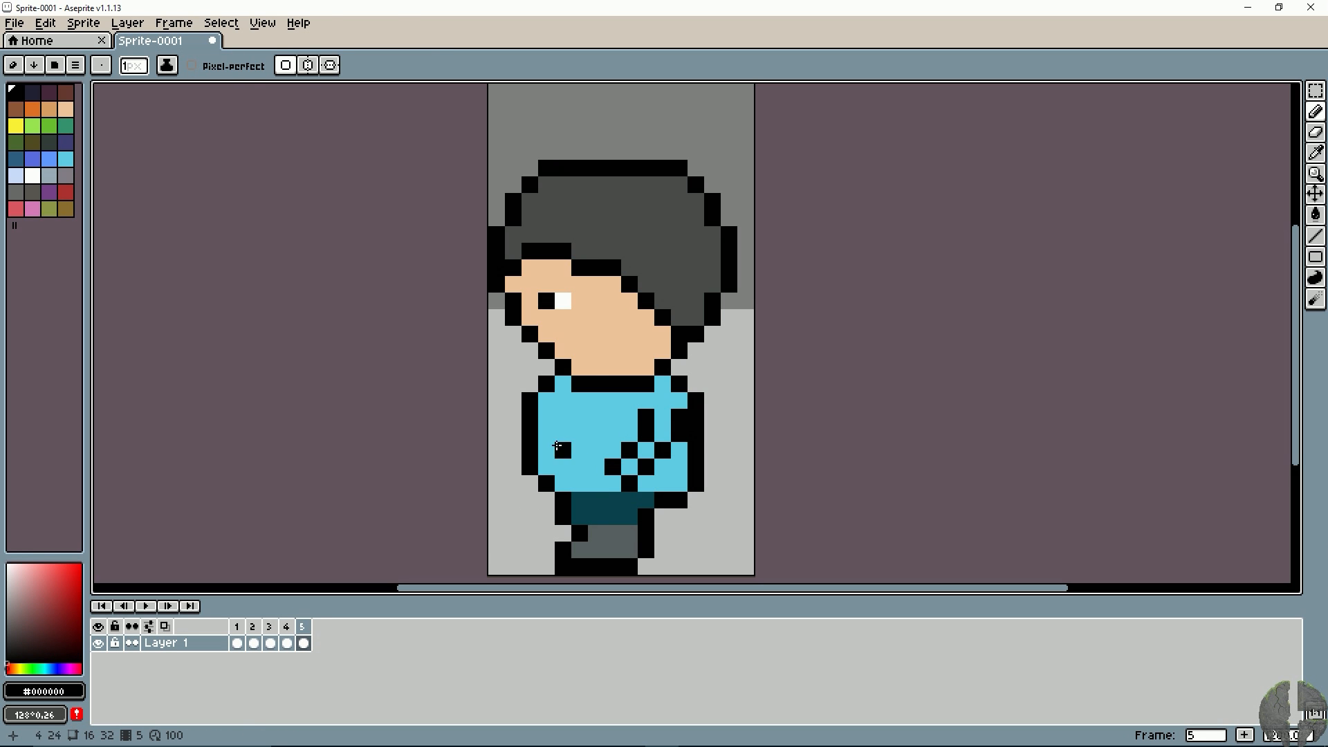
key(ctrl+z)
key(ctrl+z)
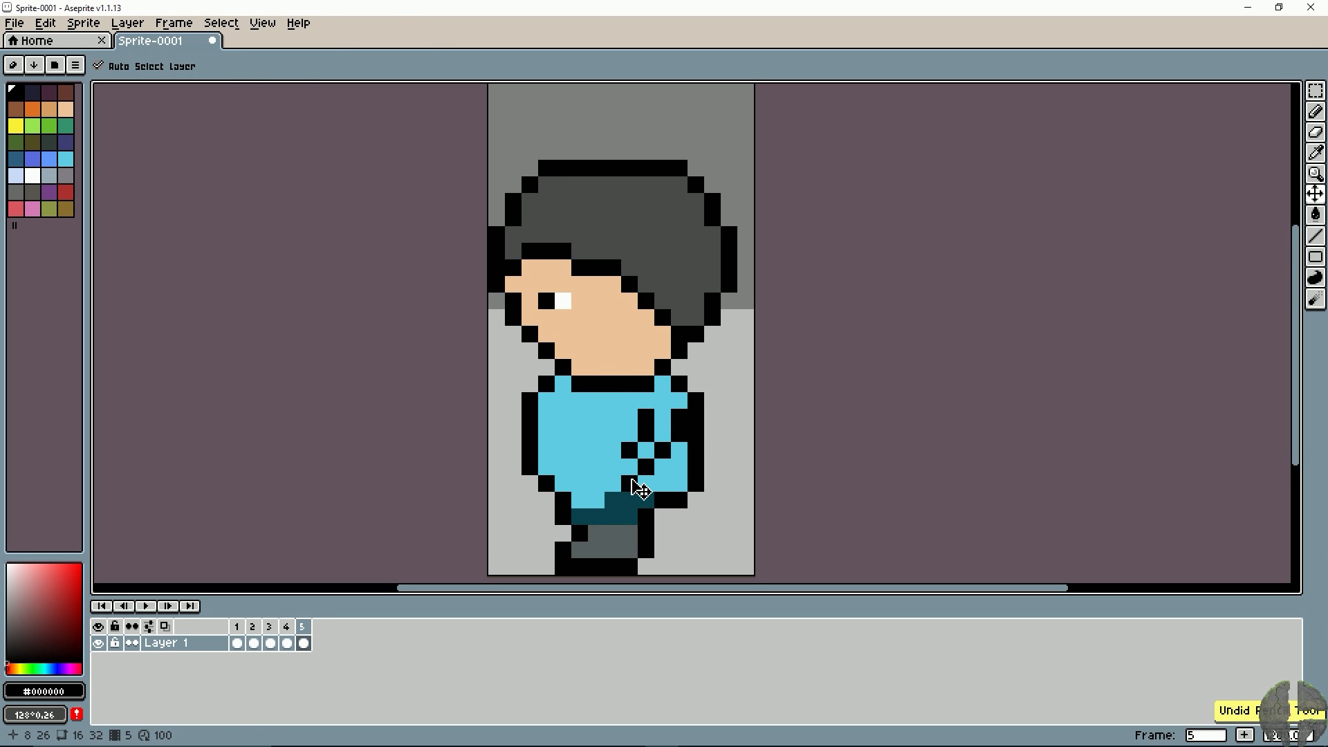
Step: Paint over the arm's diagonal lower line with shirt blue and extend its upper line forward in black
alt+click(604, 476)
drag(629, 483, 669, 454)
alt+click(628, 450)
click(613, 450)
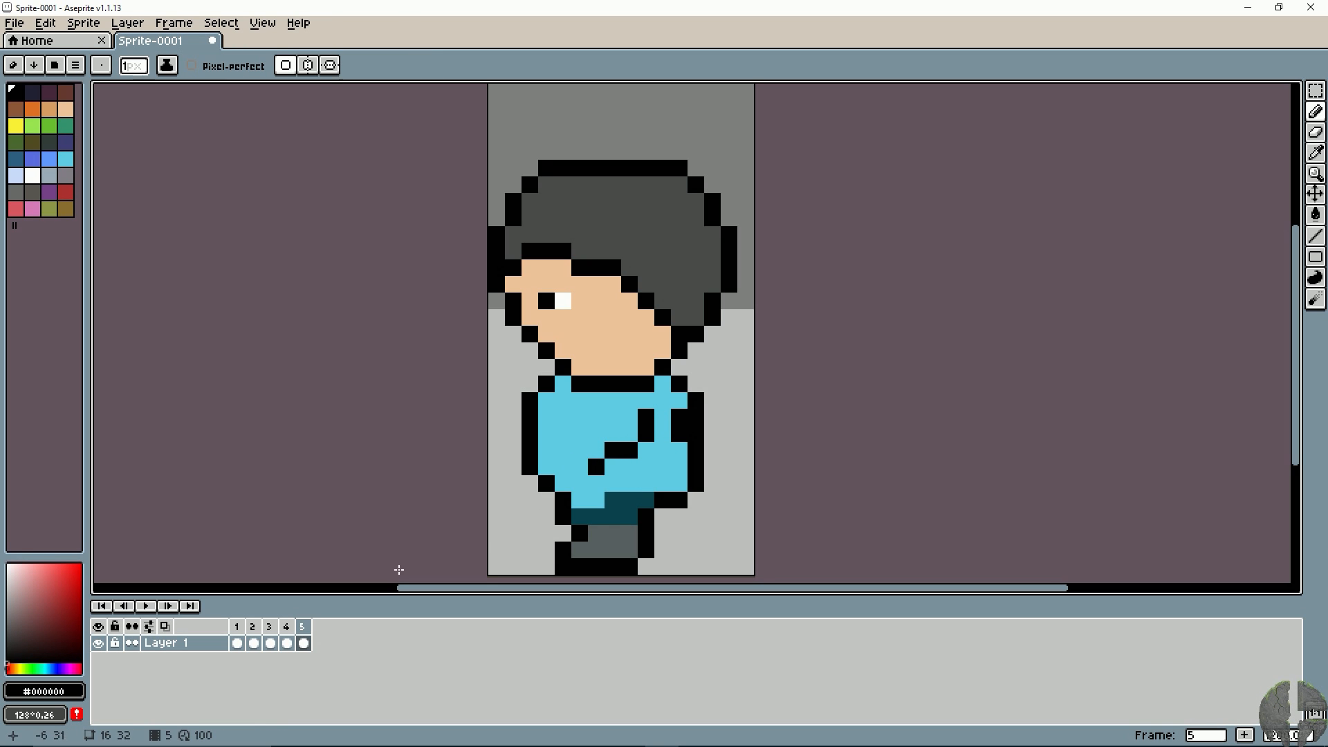
Step: Paint a 2x2-pixel hand at the end of frame 5's arm in the skin colour sampled from frame 4's hand
click(287, 628)
alt+click(680, 464)
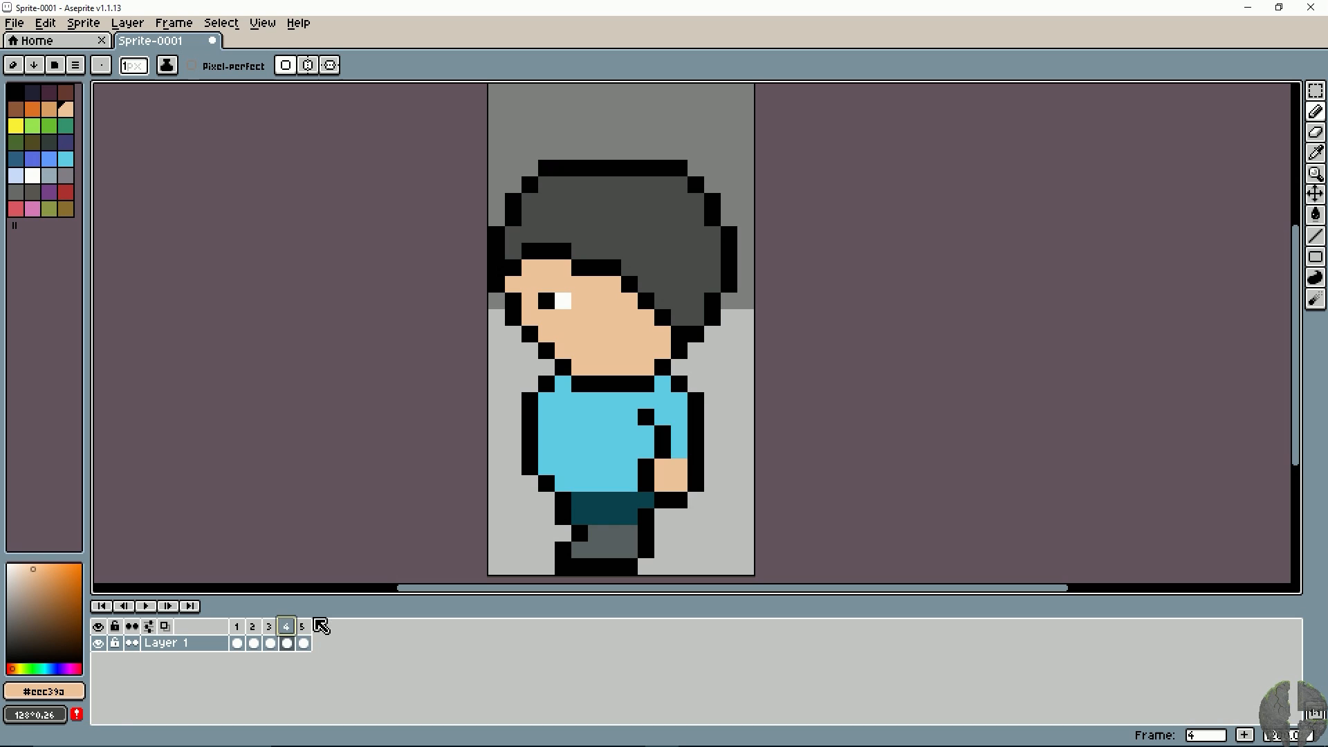
click(301, 625)
click(595, 469)
mouse_move(610, 481)
mouse_down()
mouse_move(593, 451)
mouse_move(579, 487)
mouse_move(609, 501)
mouse_up()
Step: Outline frame 5's hand in black and redraw the forearm's lower line diagonally toward the back of the shirt
alt+click(620, 448)
click(596, 452)
click(630, 482)
click(629, 467)
click(645, 467)
click(662, 450)
click(579, 450)
mouse_move(300, 625)
mouse_down()
mouse_move(287, 627)
mouse_move(307, 628)
mouse_up()
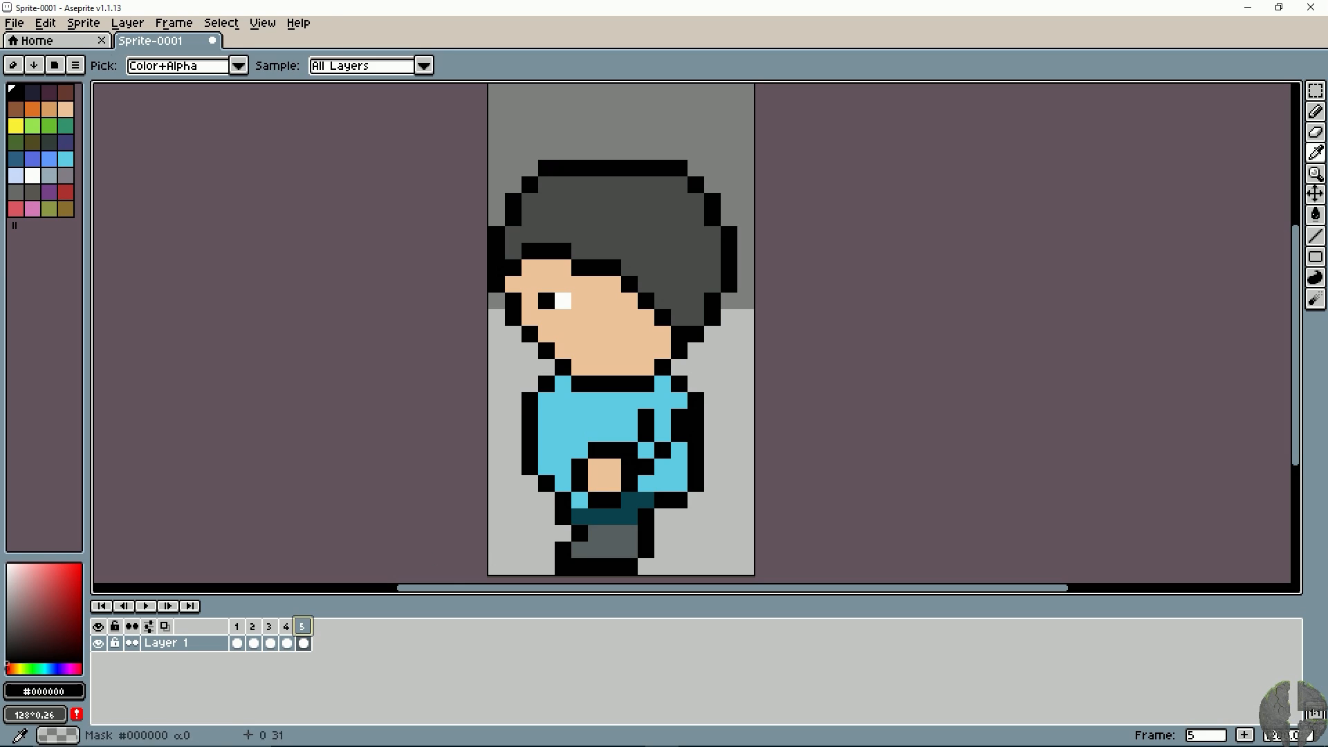
Step: Recolour the stray shirt pixel at the trousers' front with #0a434f and compare frames 4 and 5
alt+click(600, 515)
click(580, 500)
drag(296, 628, 311, 633)
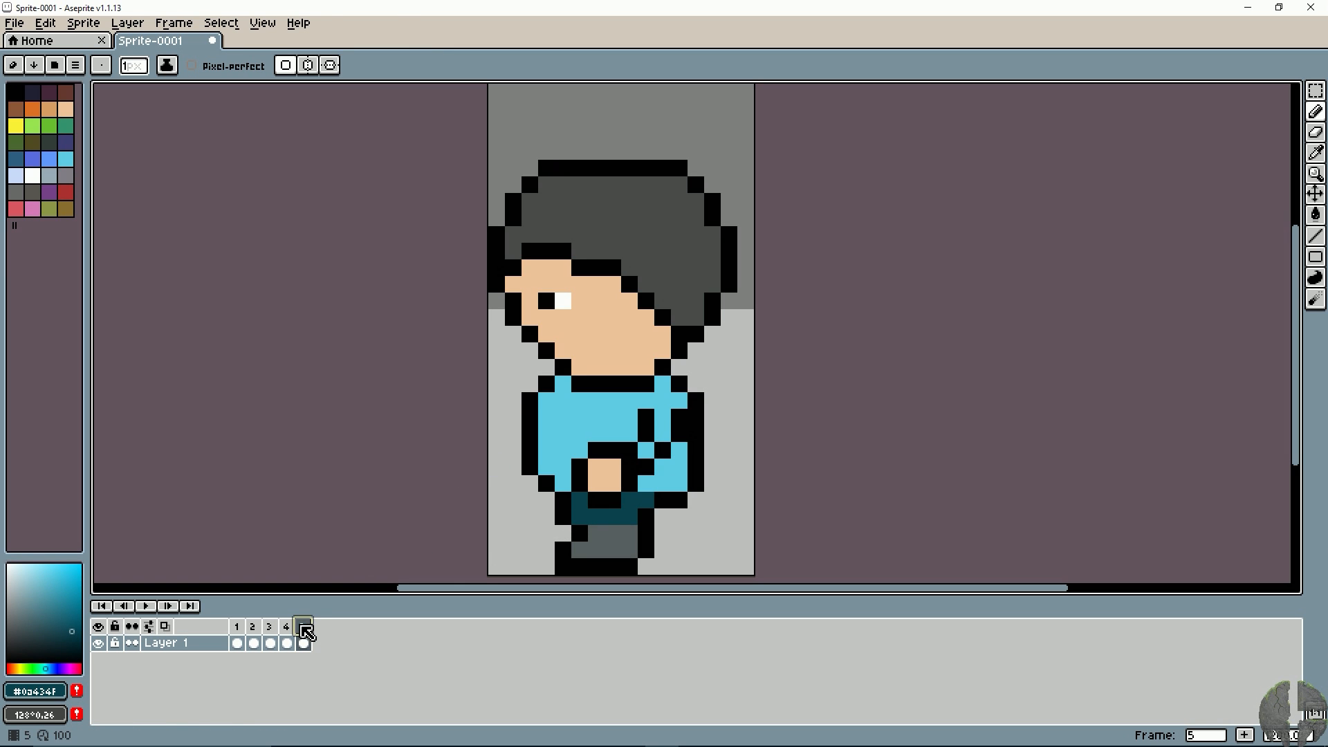
click(295, 628)
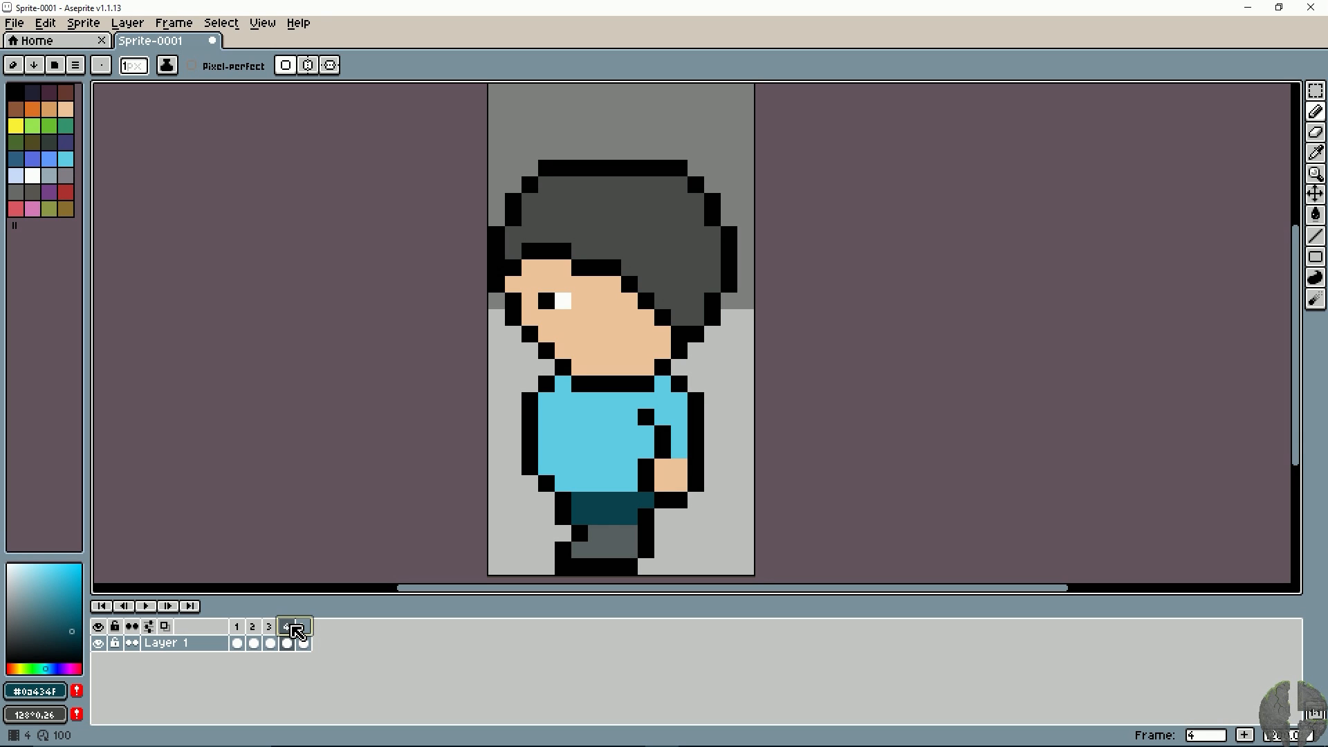
click(304, 629)
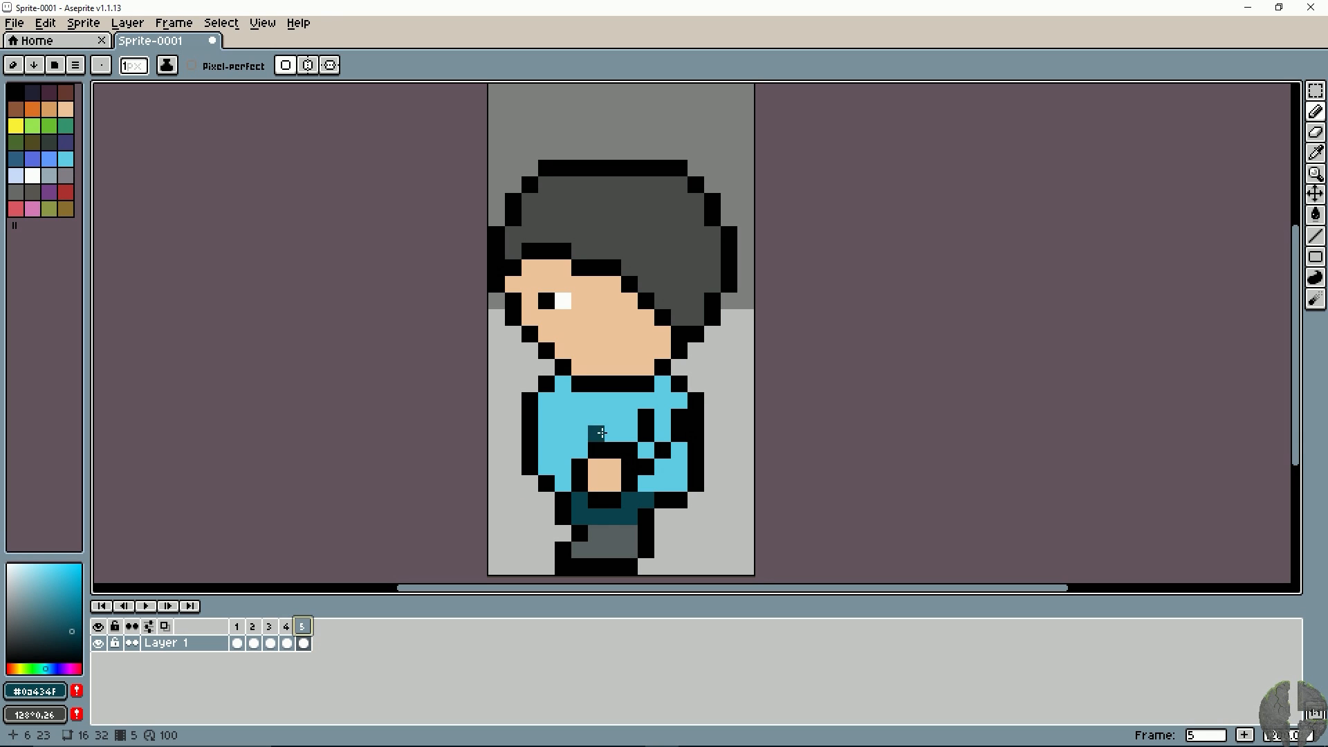
Step: Try recolouring the outline pixels above frame 5's hand in shirt blue and skin tone, and restore the black outline
alt+click(629, 435)
click(628, 448)
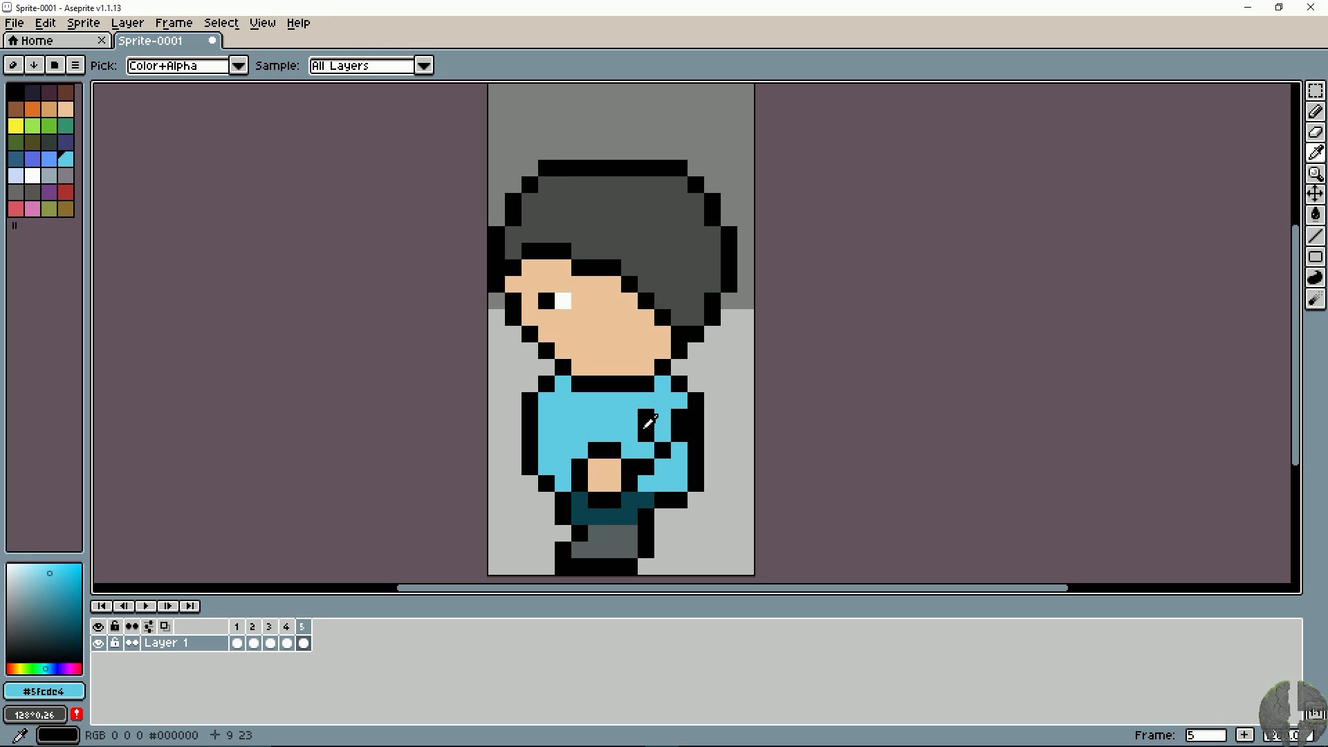
alt+click(644, 420)
click(644, 433)
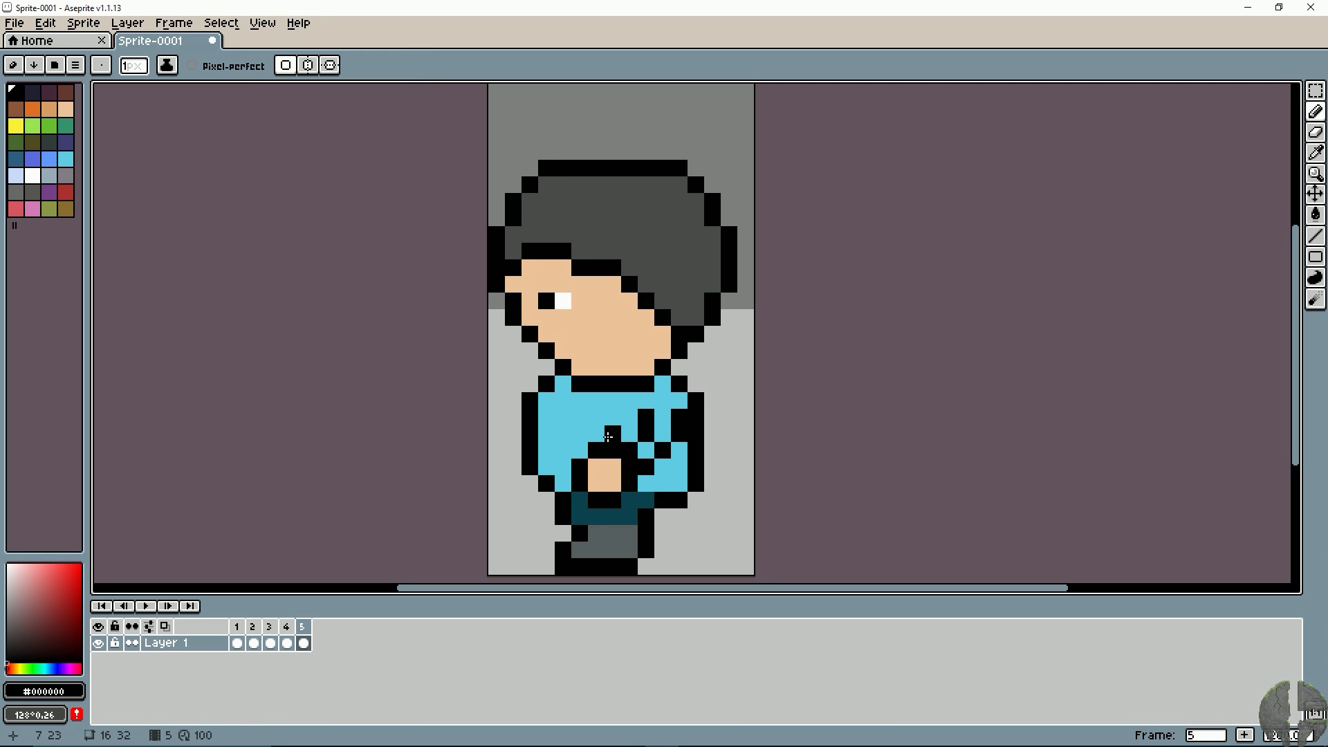
alt+click(604, 475)
click(613, 449)
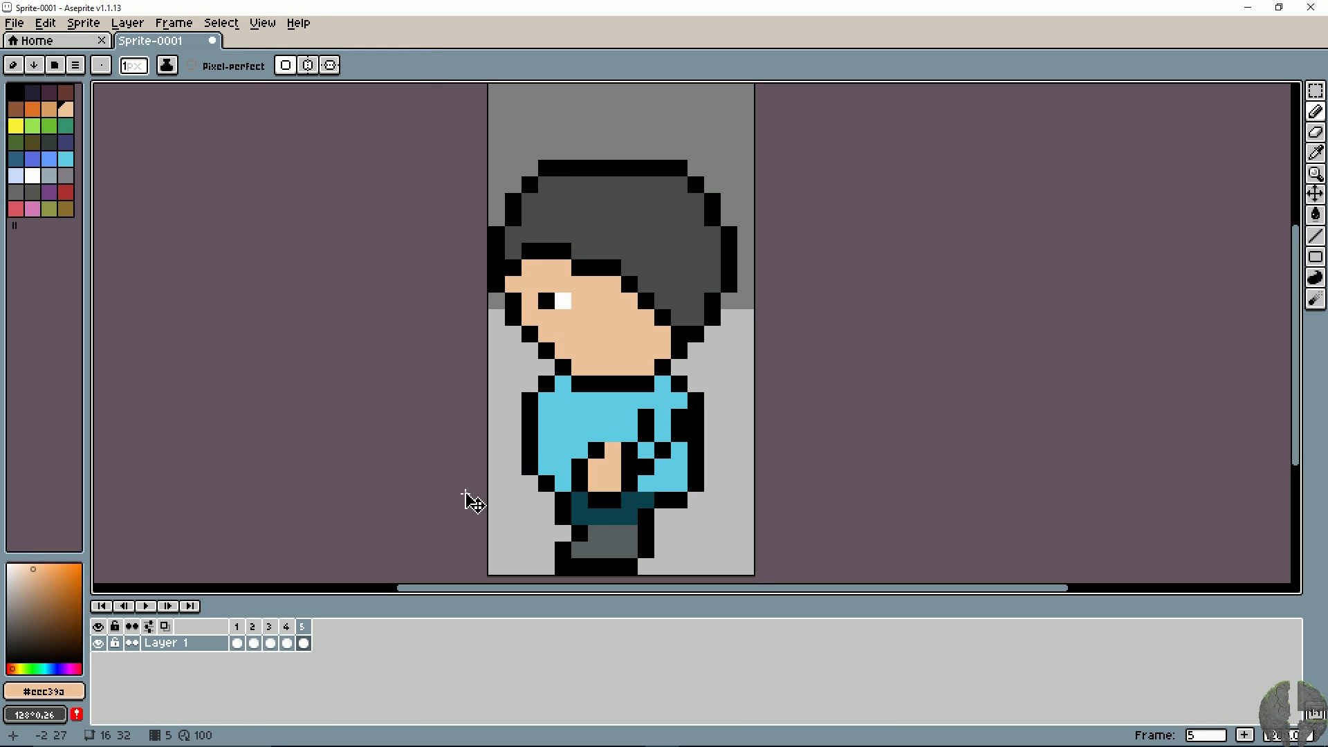
key(ctrl+z)
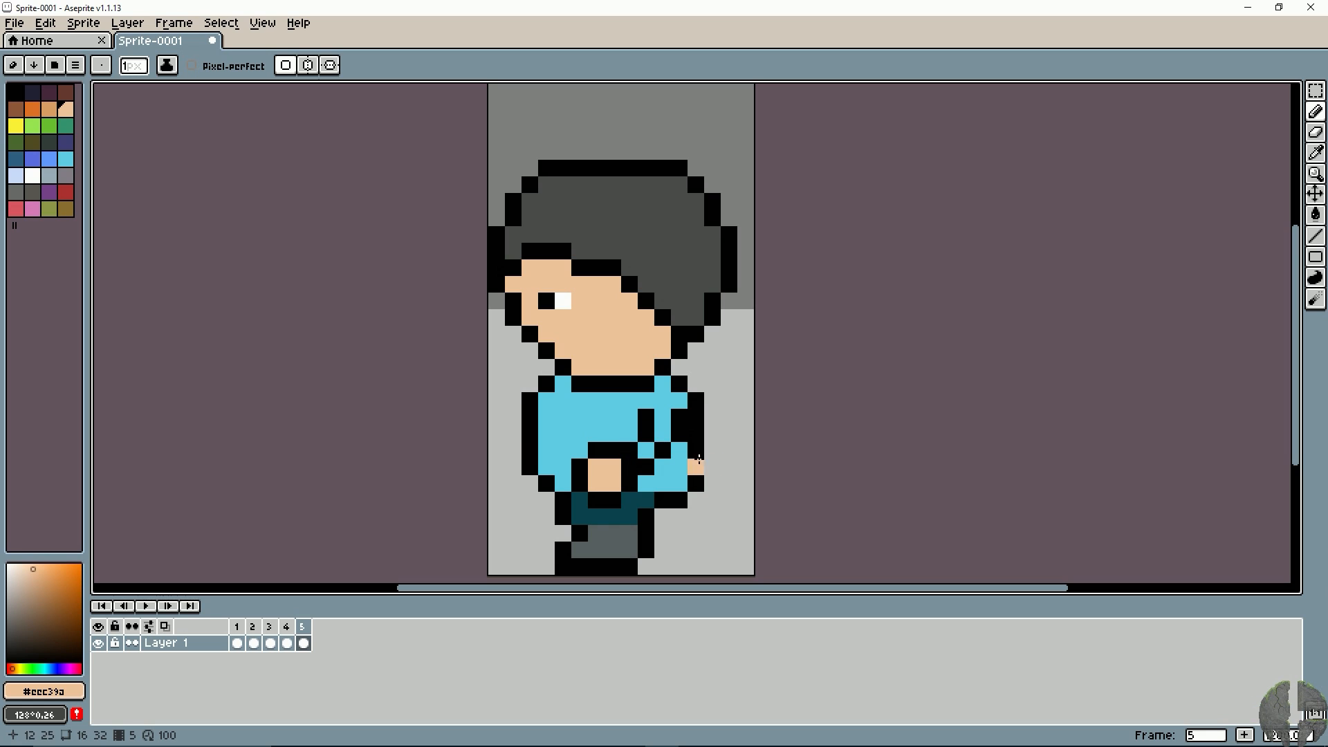
Step: Paint a two-pixel-high skin-coloured far hand at the back edge of frame 5's shirt and outline it in black
mouse_move(712, 454)
mouse_down()
mouse_move(698, 466)
mouse_move(711, 452)
mouse_move(712, 466)
mouse_up()
key(ctrl+z)
click(700, 456)
alt+click(697, 434)
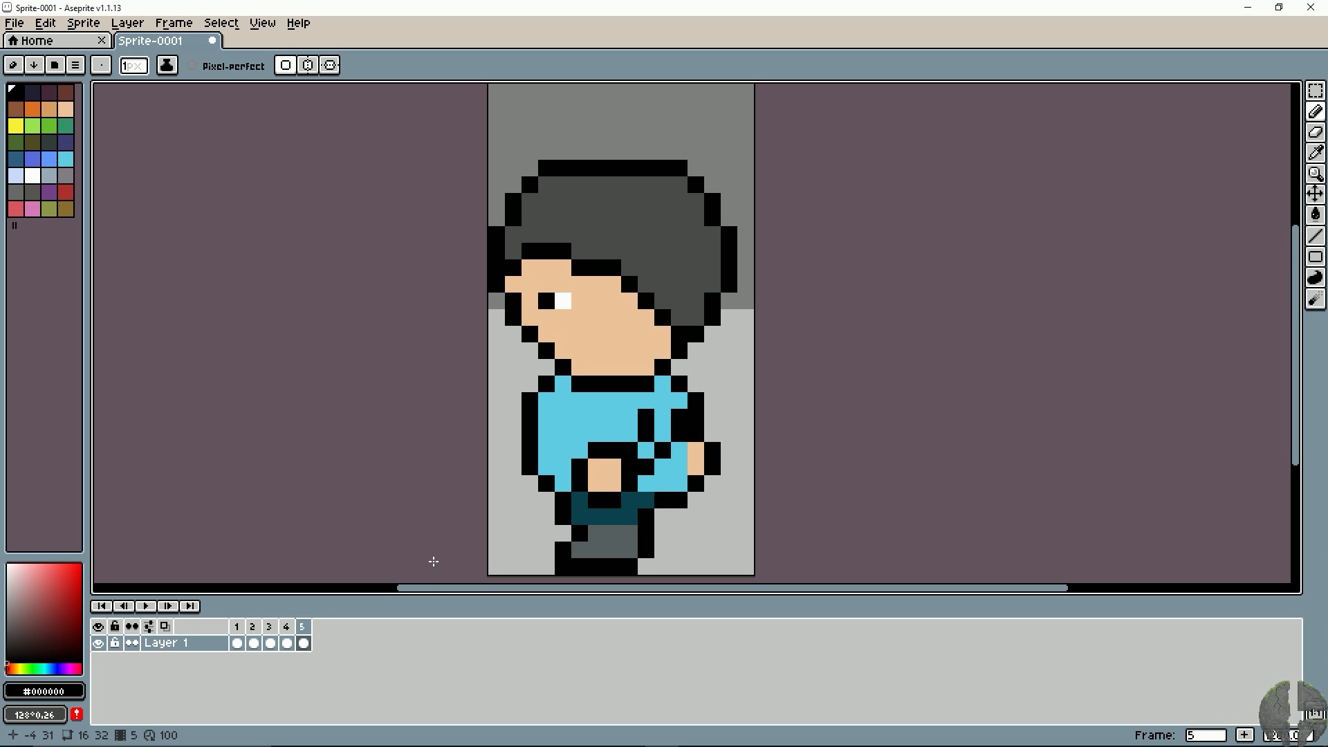
key(m)
drag(546, 566, 655, 510)
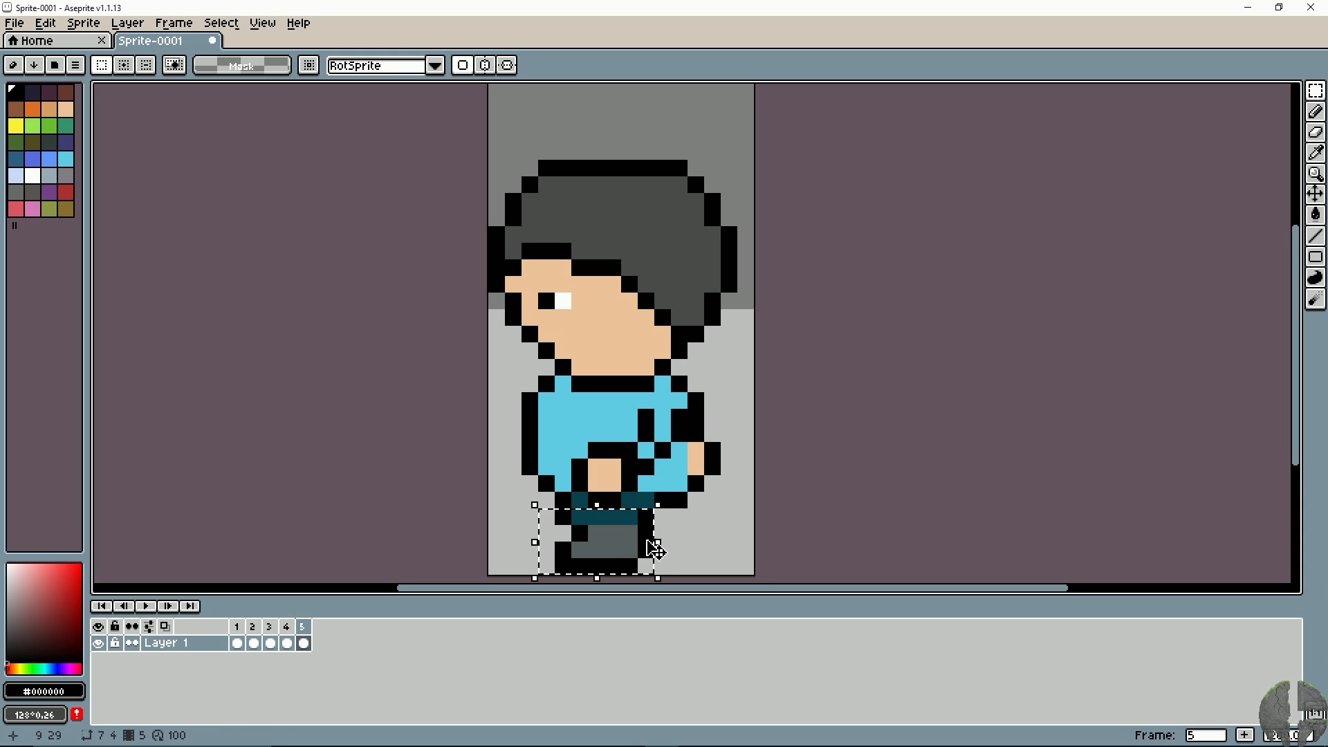
drag(289, 629, 299, 633)
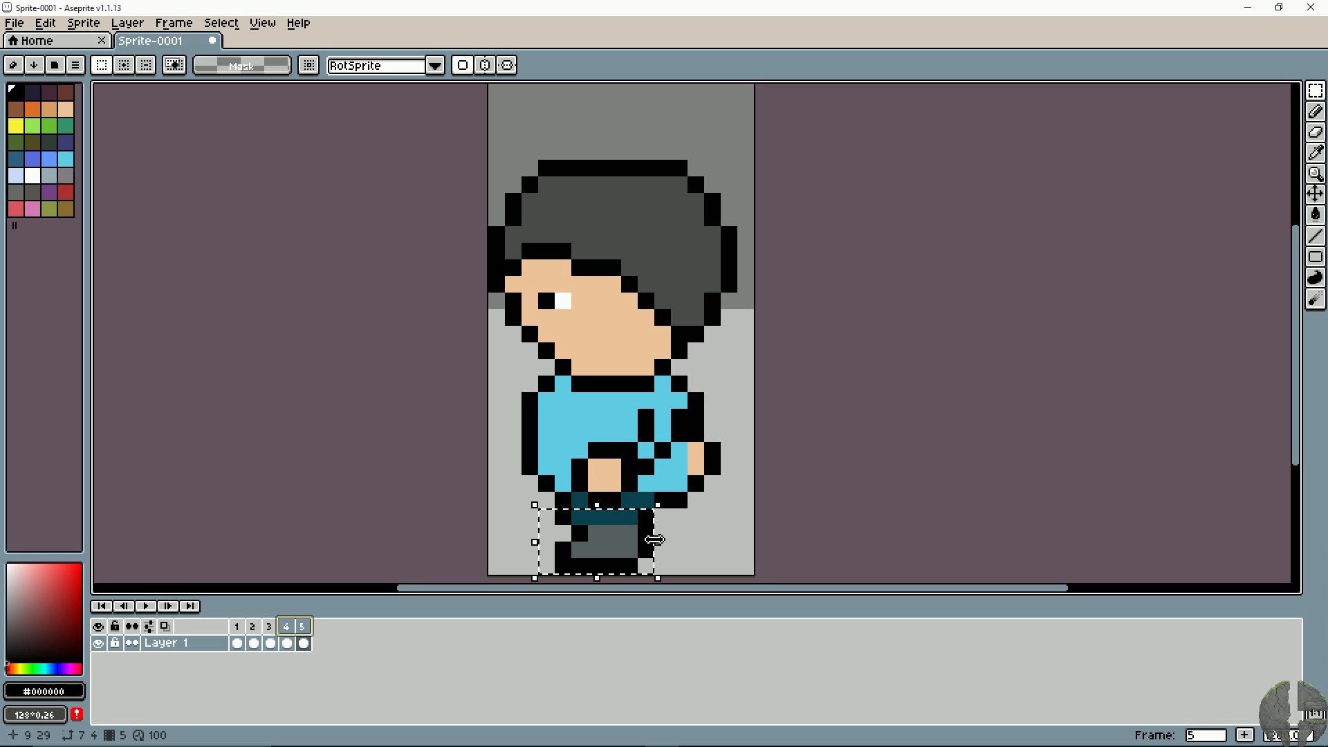
key(alt+c)
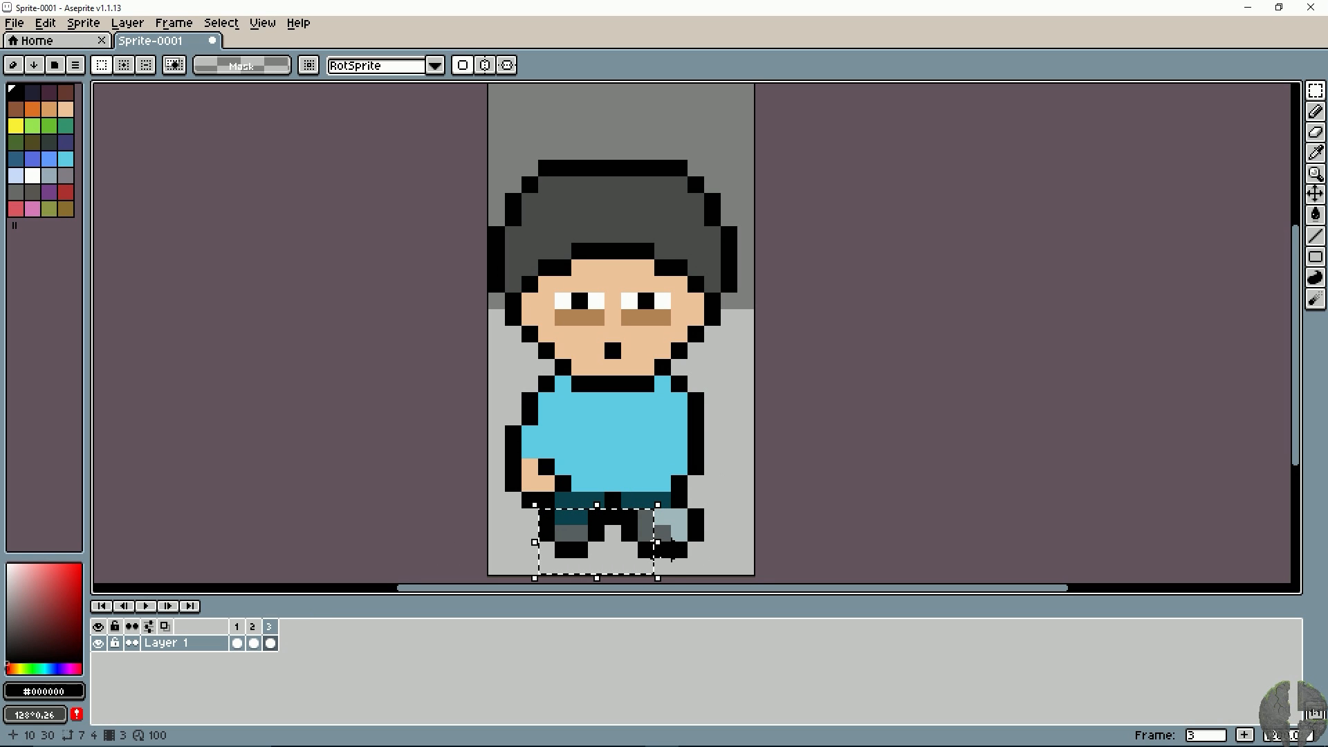
key(ctrl+z)
click(487, 541)
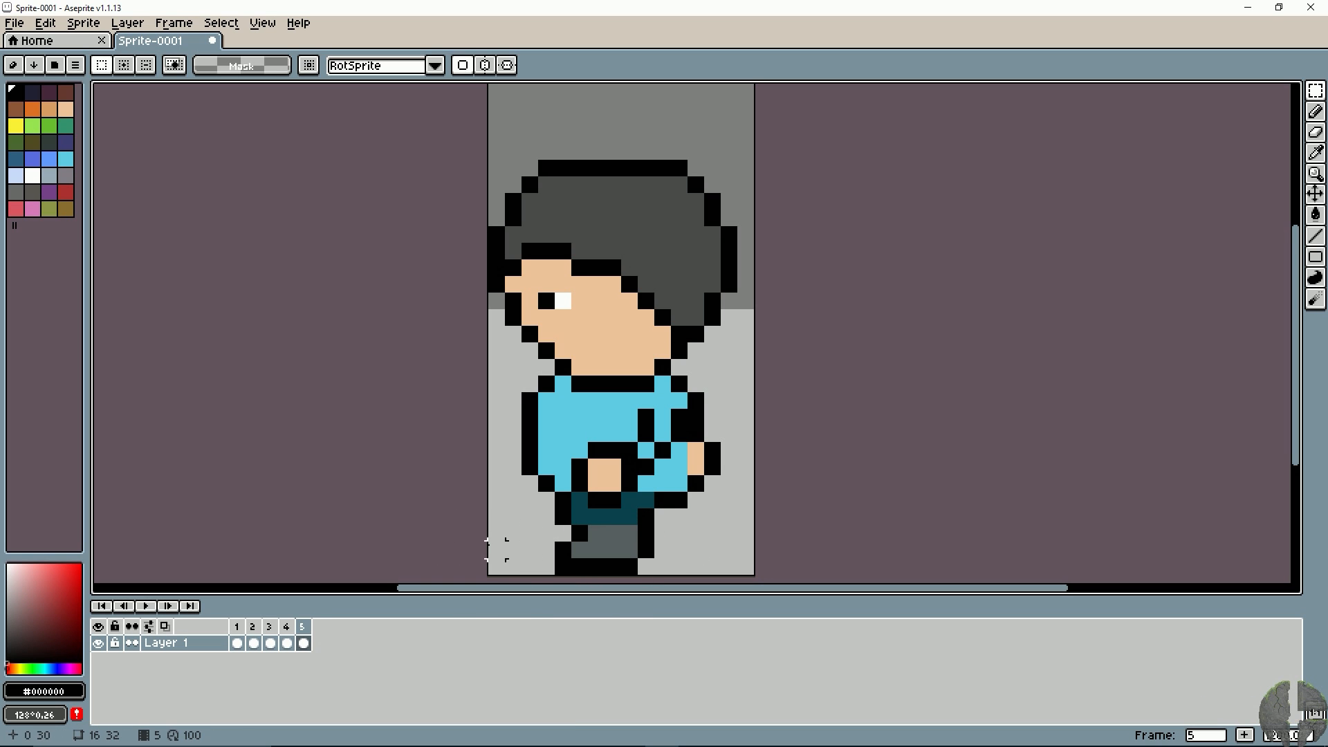
Step: Delete frame 5's legs below the shirt and outline a forward-stepping front leg and shoe in black
drag(546, 566, 682, 602)
key(Delete)
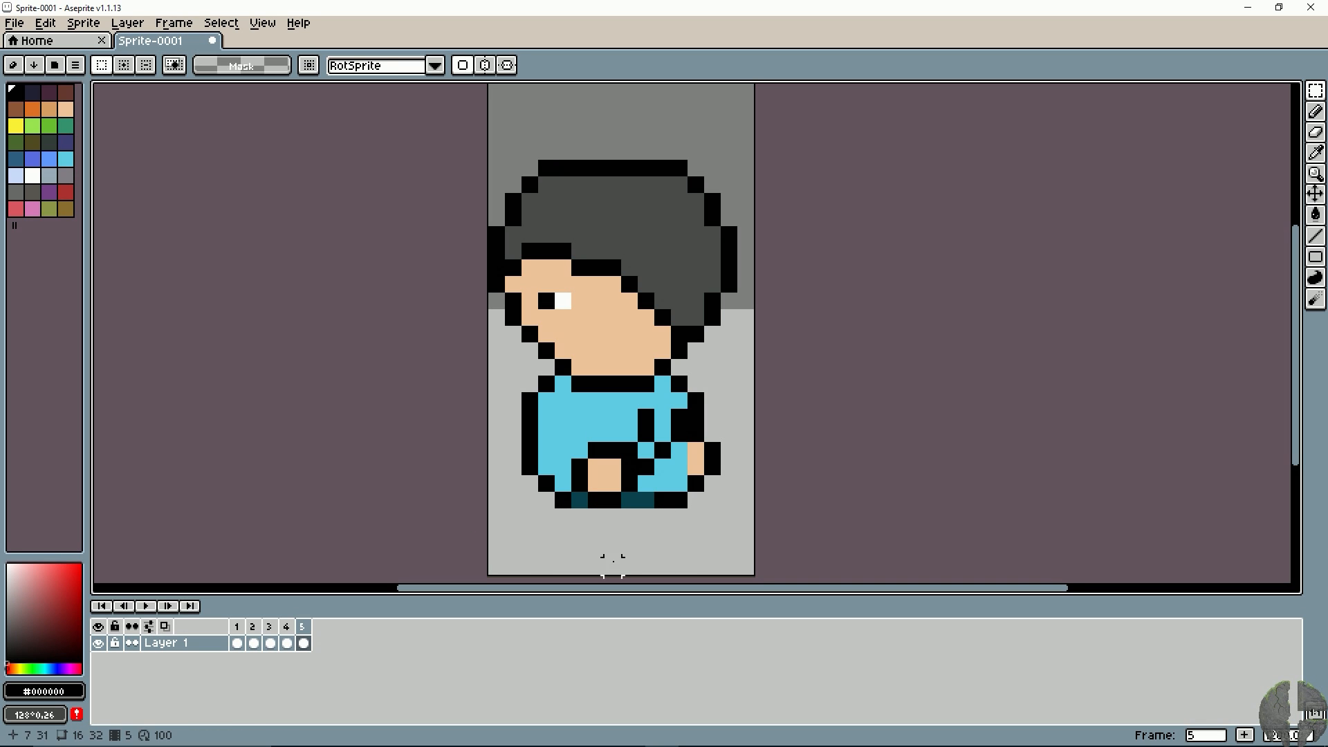
key(b)
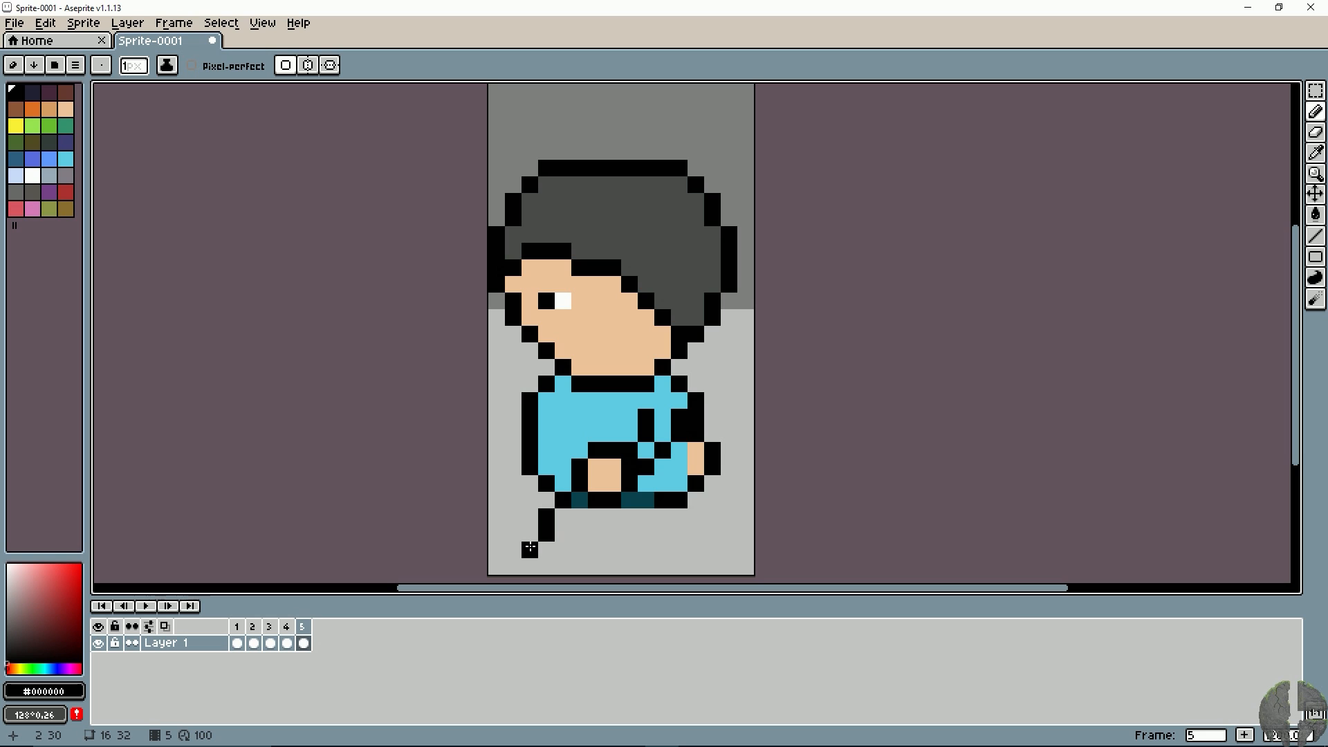
drag(530, 548, 573, 565)
click(596, 550)
click(612, 533)
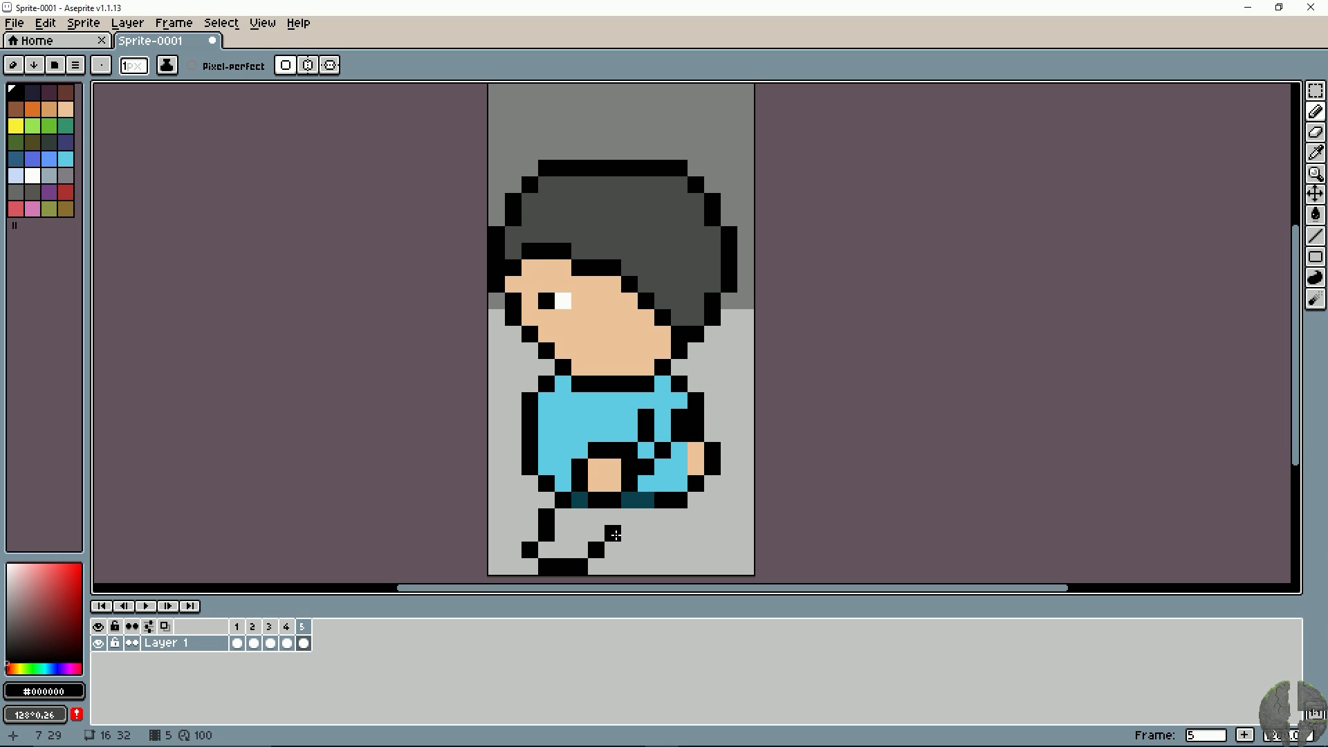
Step: Outline the trailing back leg and its raised shoe in black behind frame 5's front leg
click(628, 533)
click(645, 534)
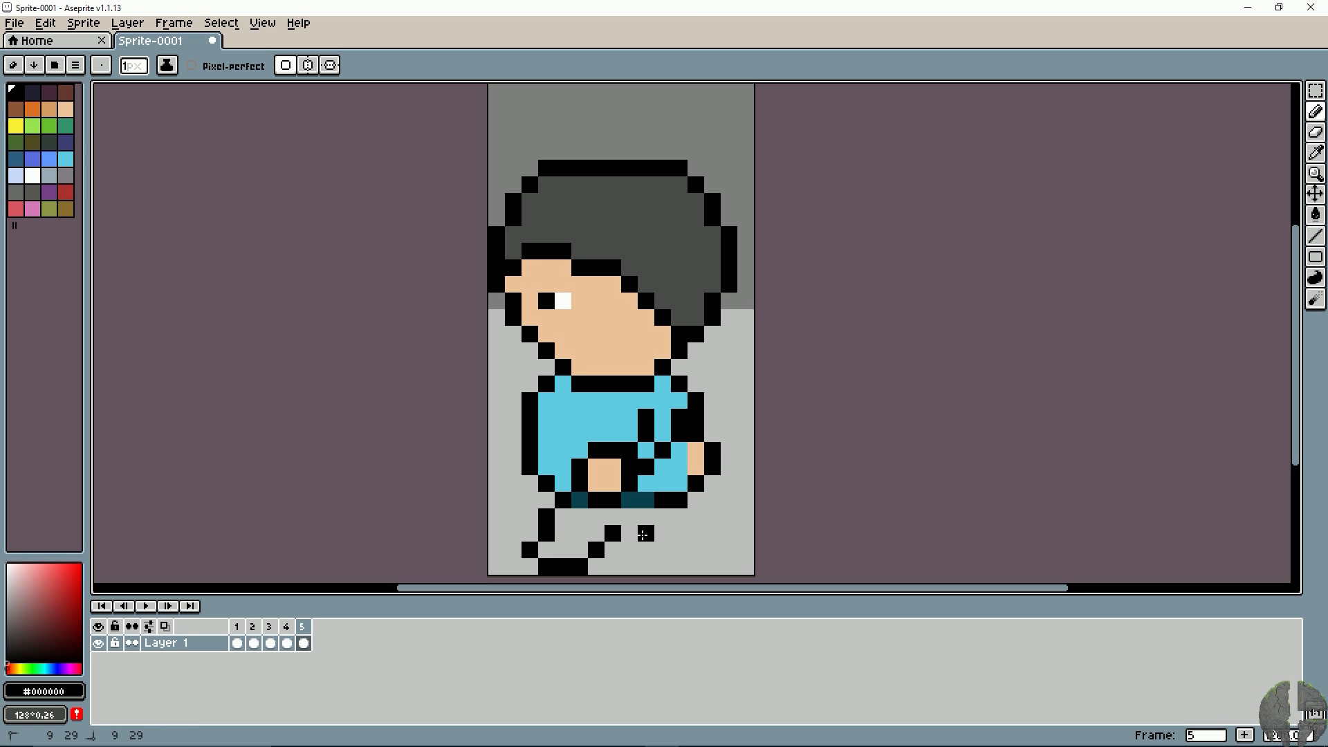
drag(629, 549, 664, 565)
click(679, 550)
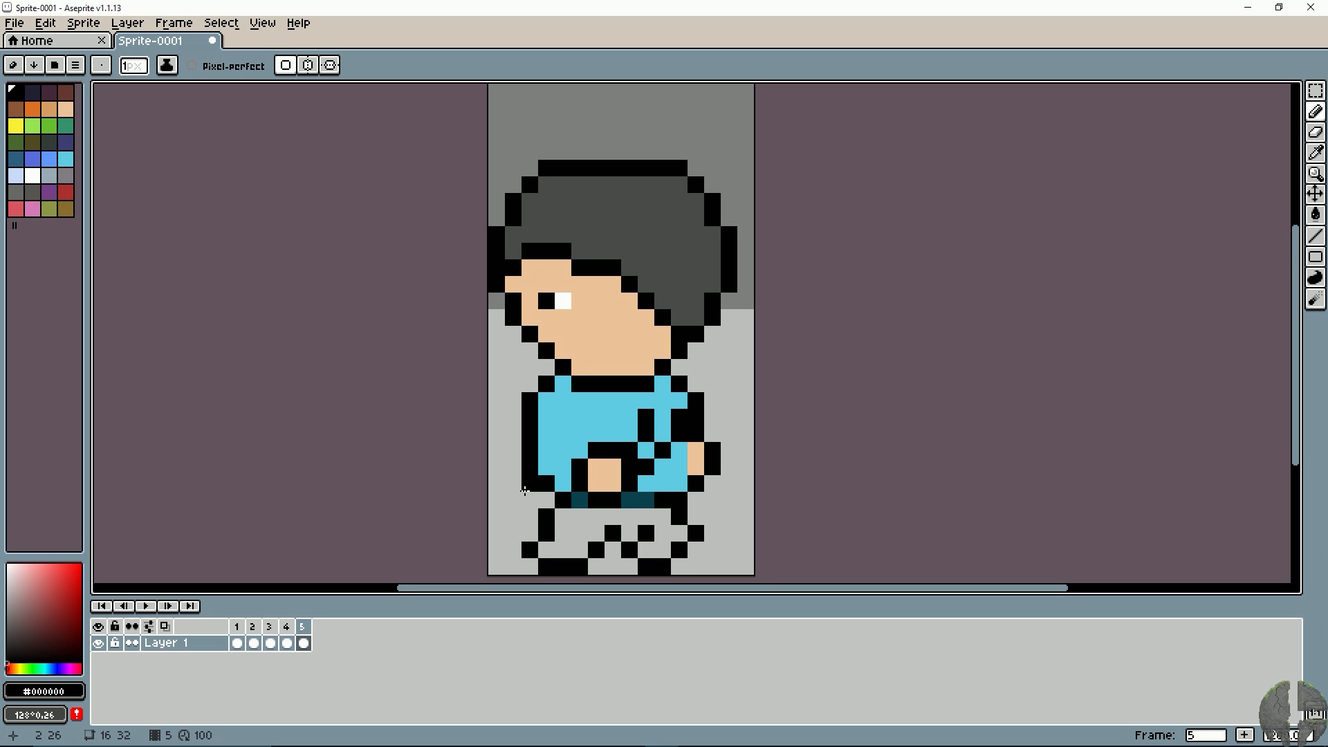
Step: Fill both of frame 5's shoes with the grey #585F61 sampled from frame 4
key(i)
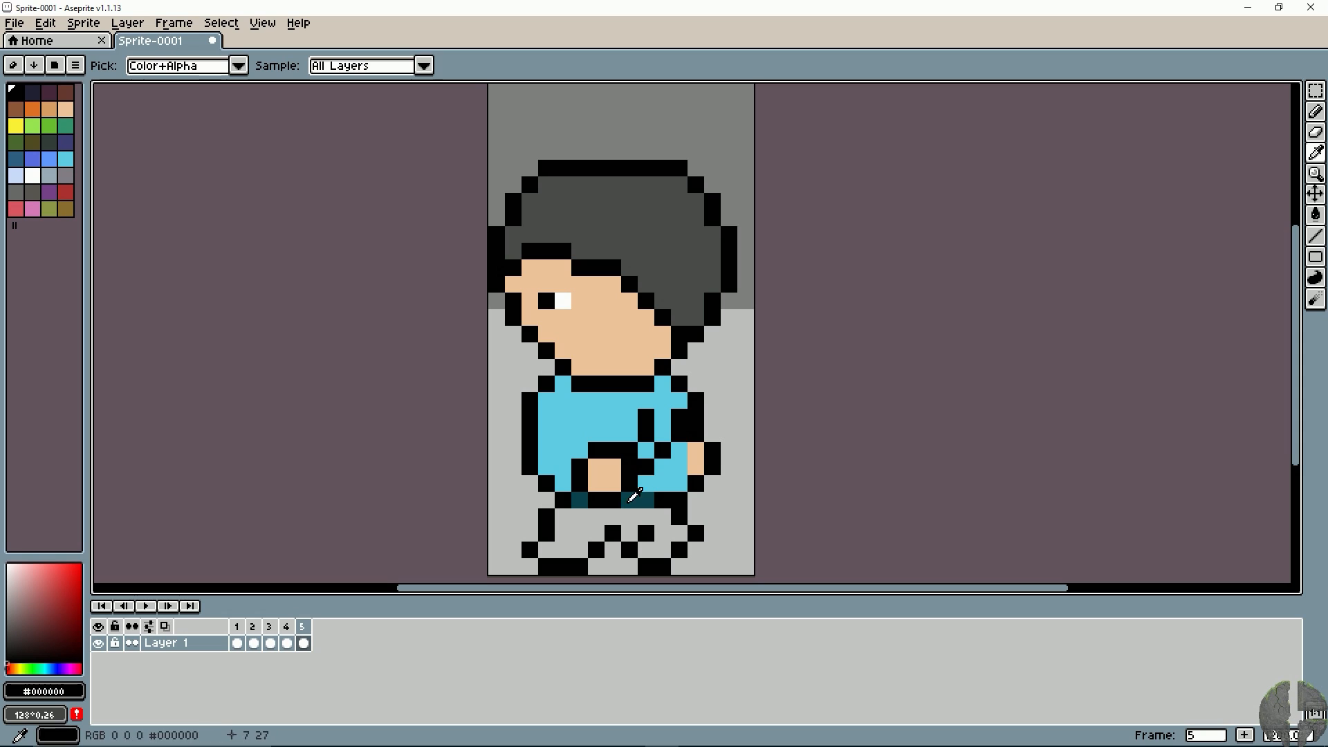
click(285, 637)
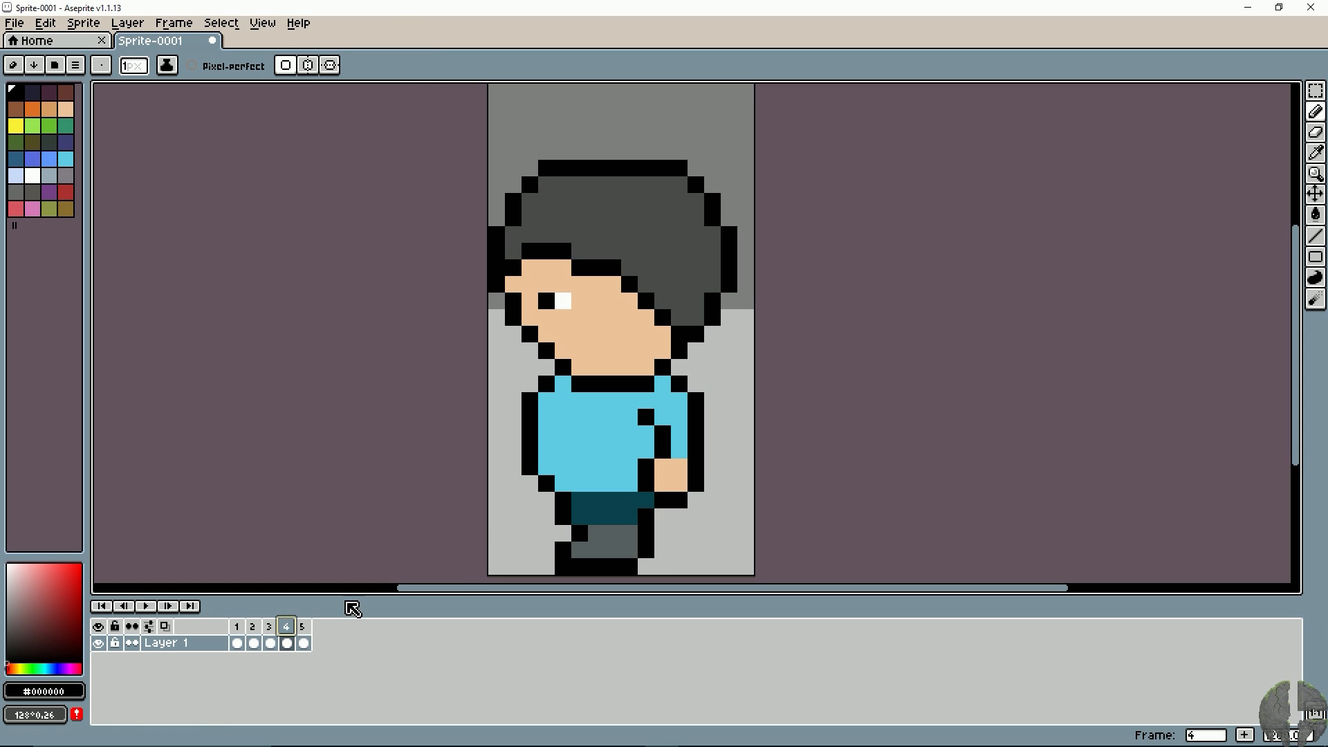
alt+click(546, 549)
click(302, 626)
mouse_move(545, 549)
mouse_down()
mouse_move(581, 550)
mouse_move(596, 534)
mouse_move(650, 548)
mouse_move(662, 533)
mouse_up()
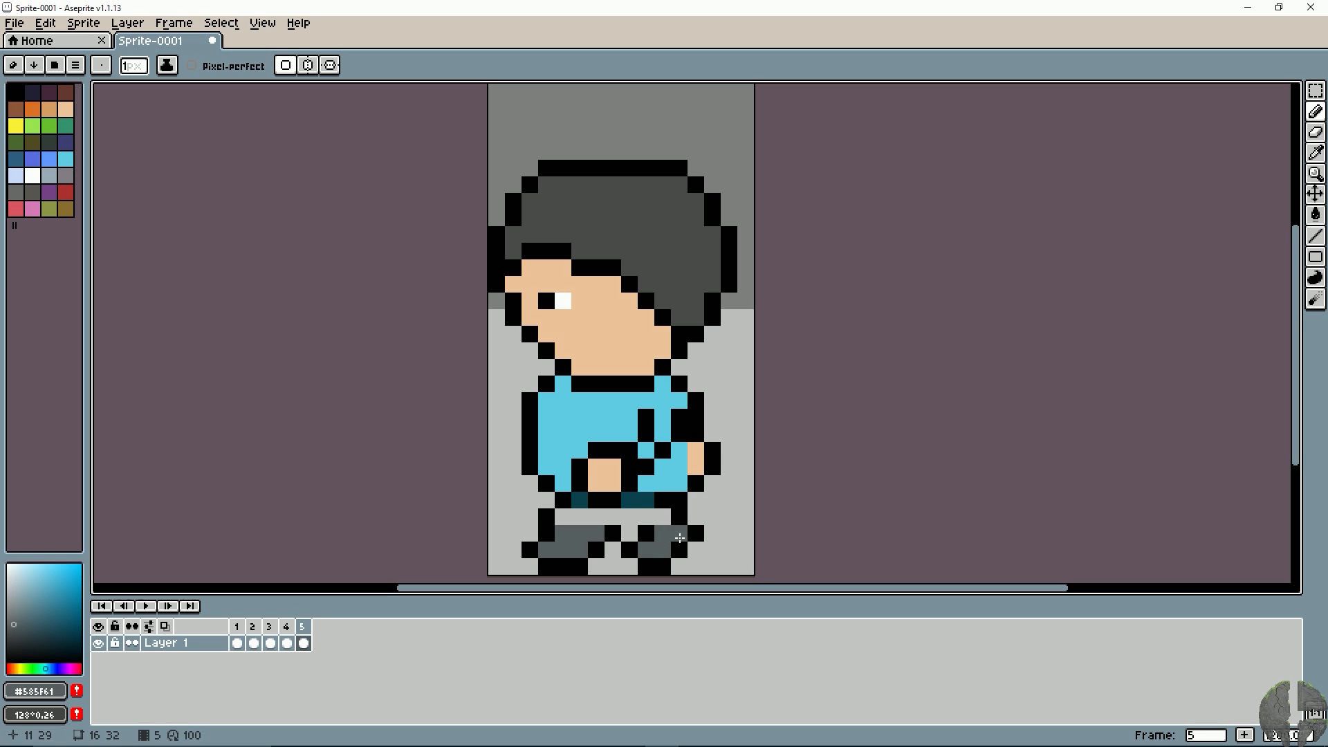
click(548, 527)
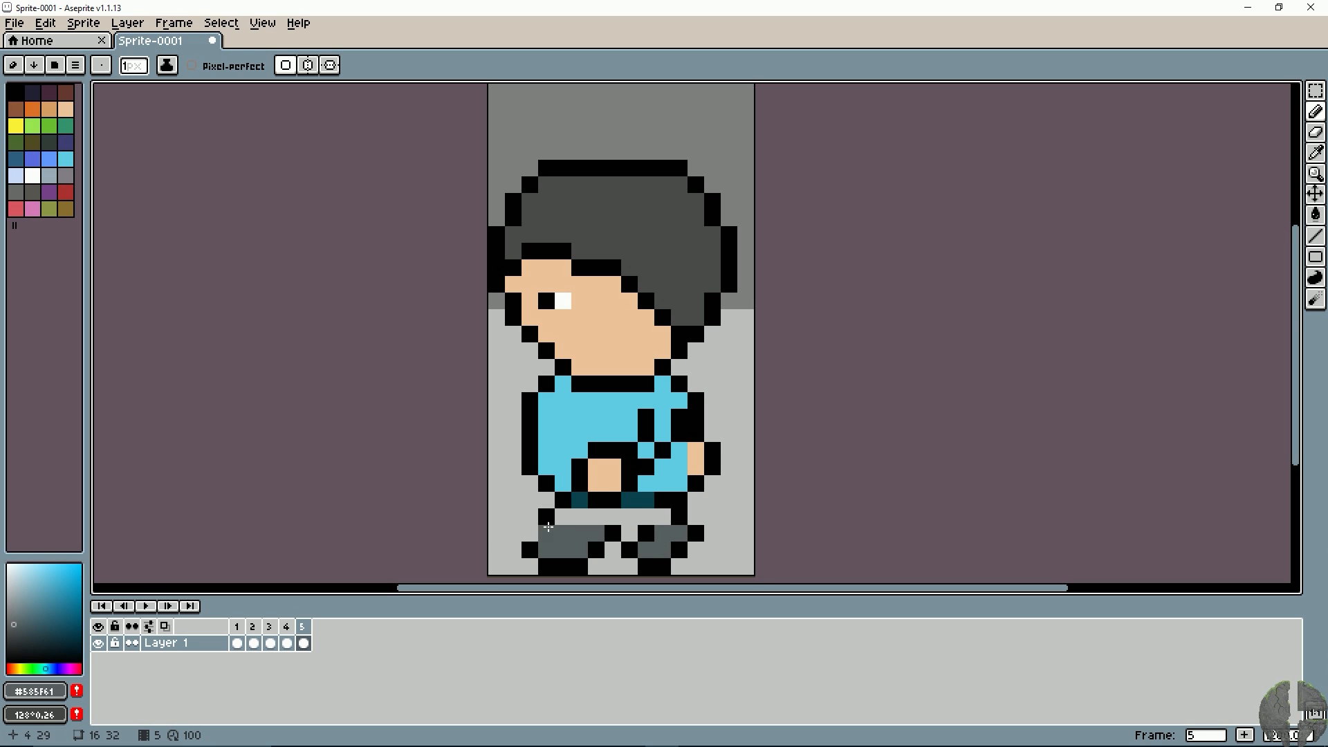
Step: Fill frame 5's trouser legs above the shoes with #0a434f and touch up the black pixels between the legs
alt+click(636, 498)
click(650, 519)
drag(598, 519, 563, 518)
alt+click(613, 516)
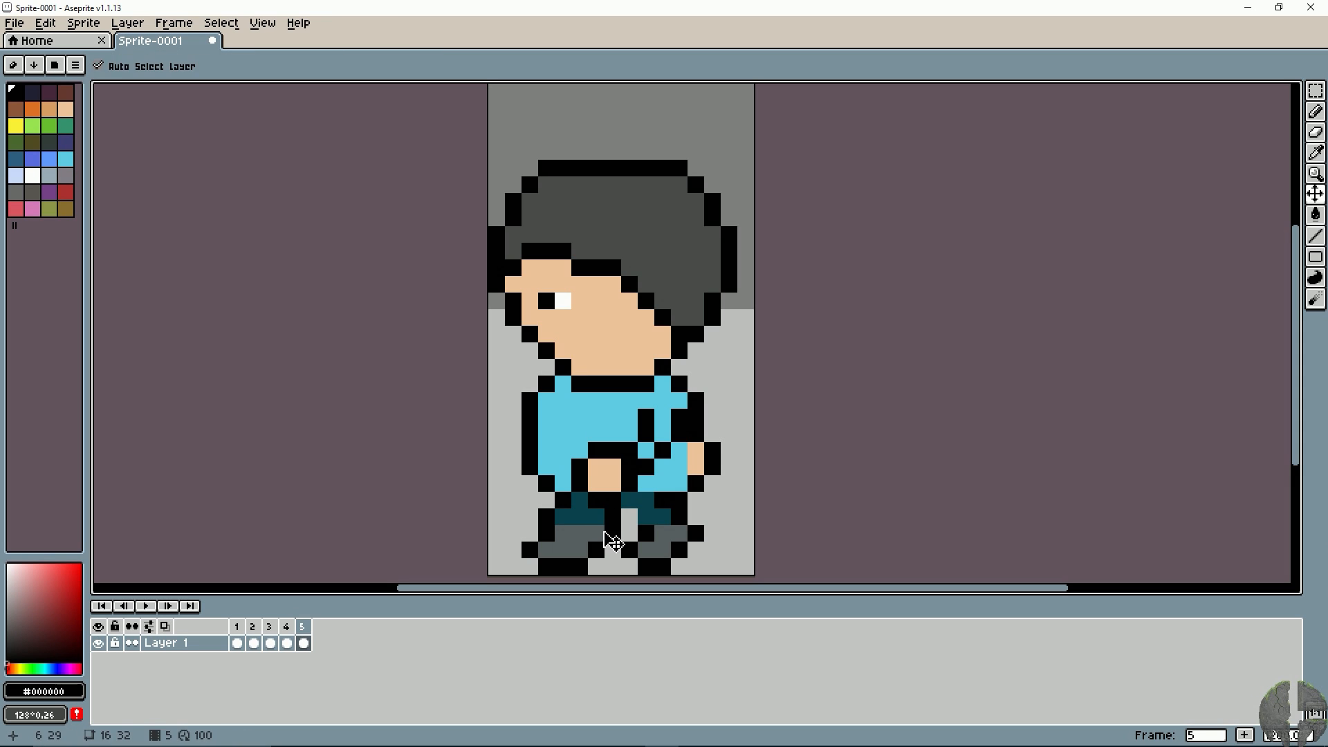
click(500, 496)
click(542, 528)
alt+click(563, 517)
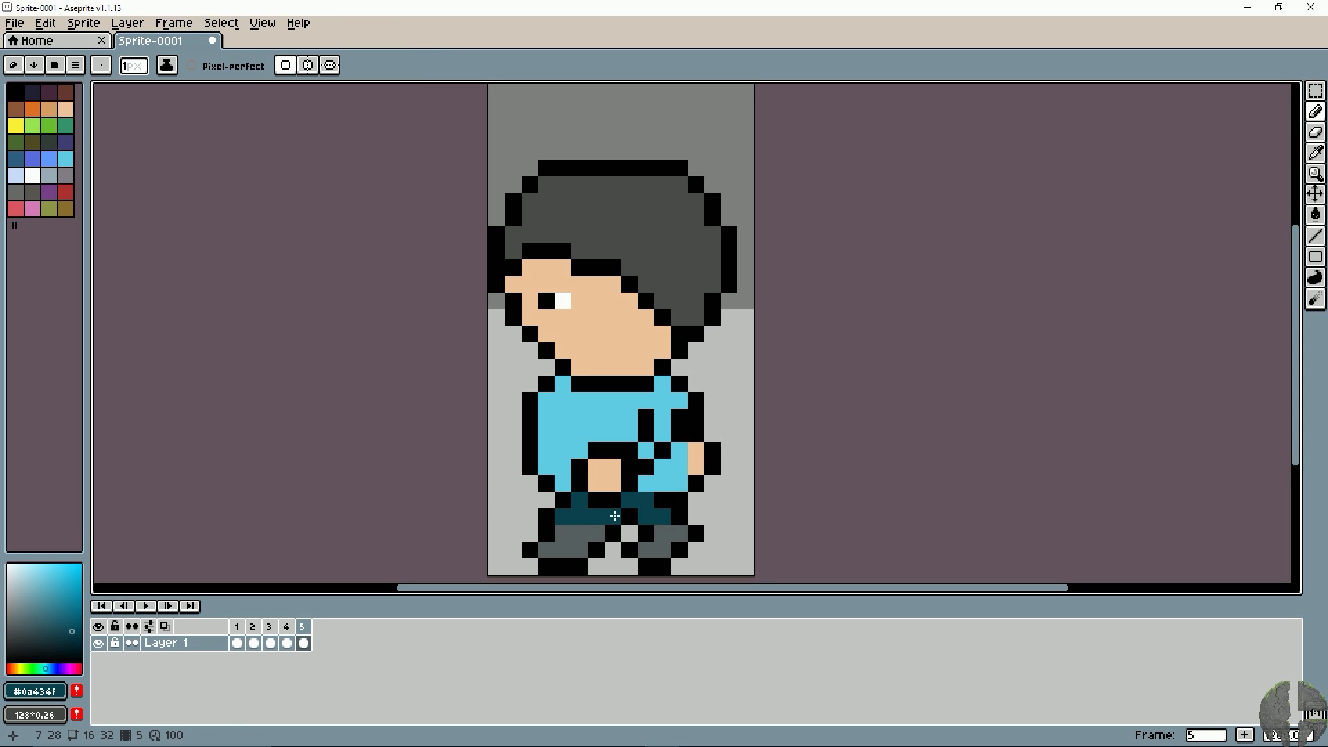
drag(300, 625, 304, 625)
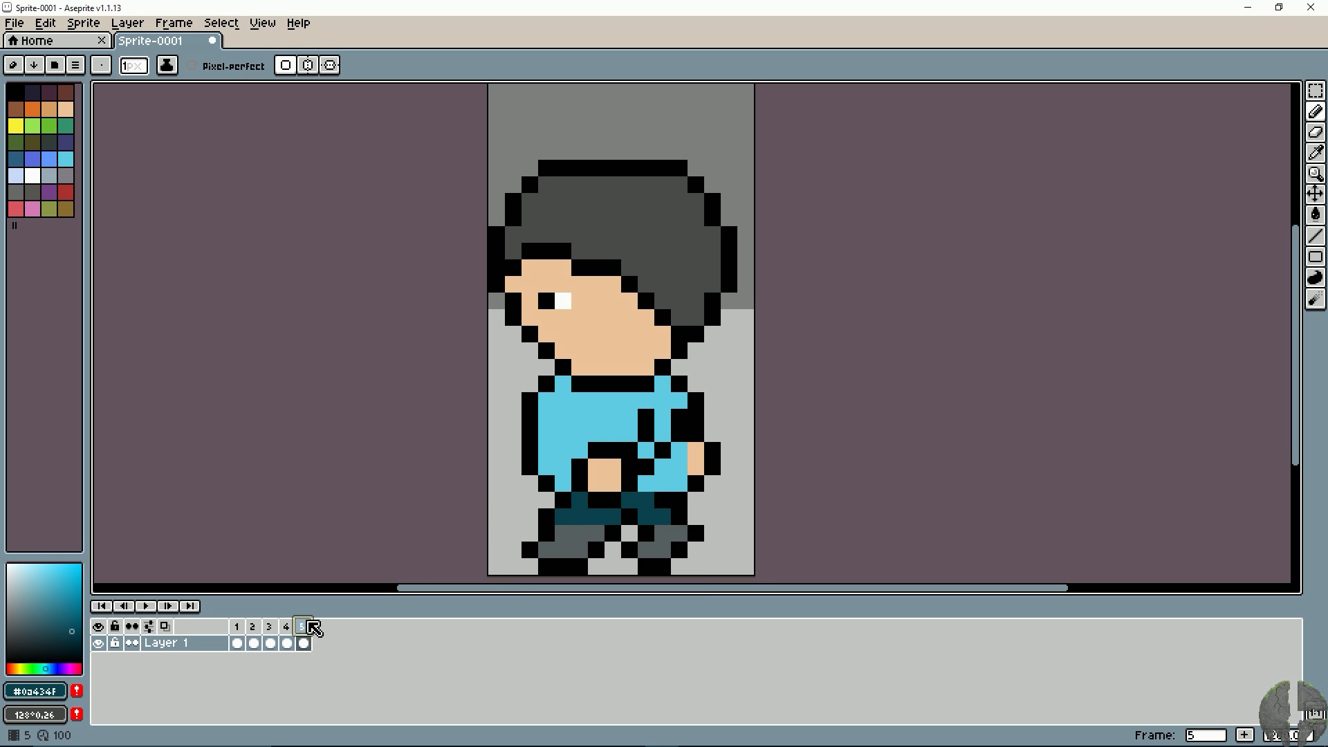
Step: Paint over frame 5's near arm and hand with shirt blue #5fcde4 and trouser colour #0a434f
alt+click(582, 431)
click(662, 450)
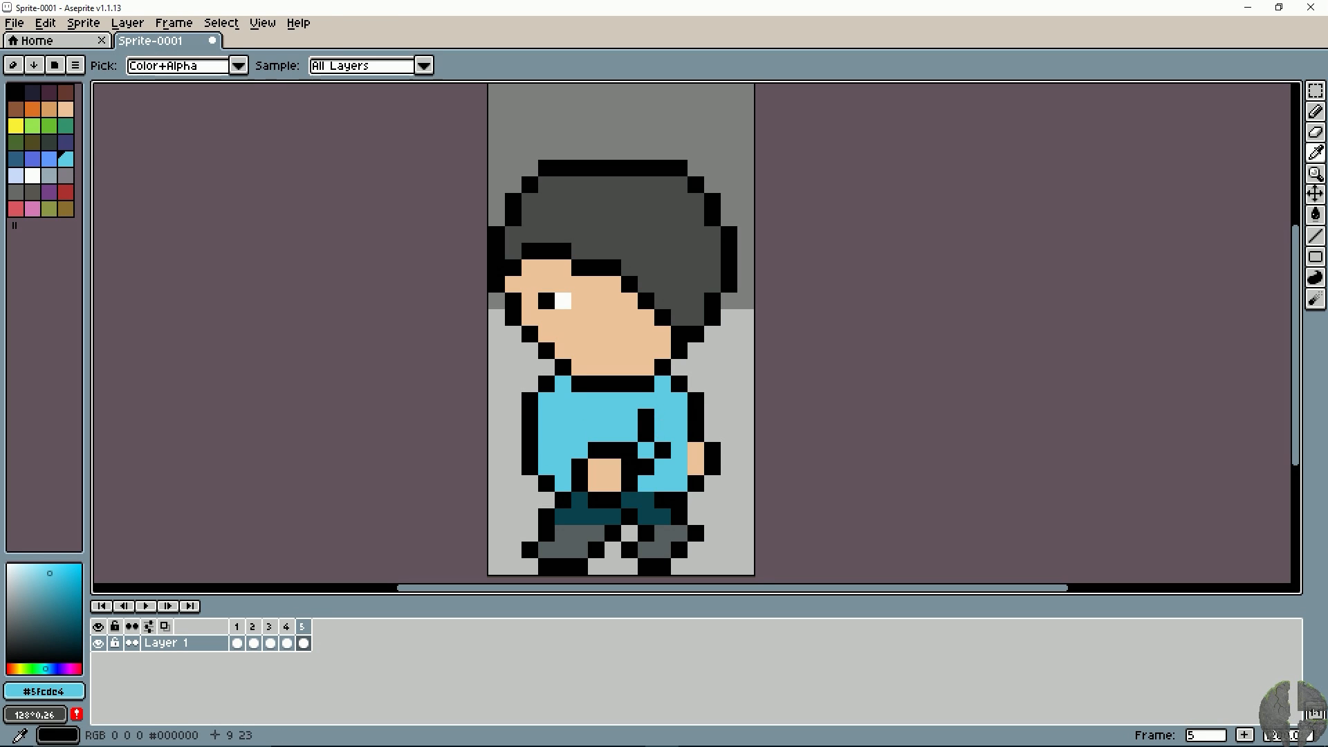
mouse_move(644, 418)
mouse_down()
mouse_move(645, 470)
mouse_move(630, 449)
mouse_move(580, 451)
mouse_move(577, 471)
mouse_move(600, 481)
mouse_move(618, 465)
mouse_move(597, 467)
mouse_move(612, 500)
mouse_up()
alt+click(594, 515)
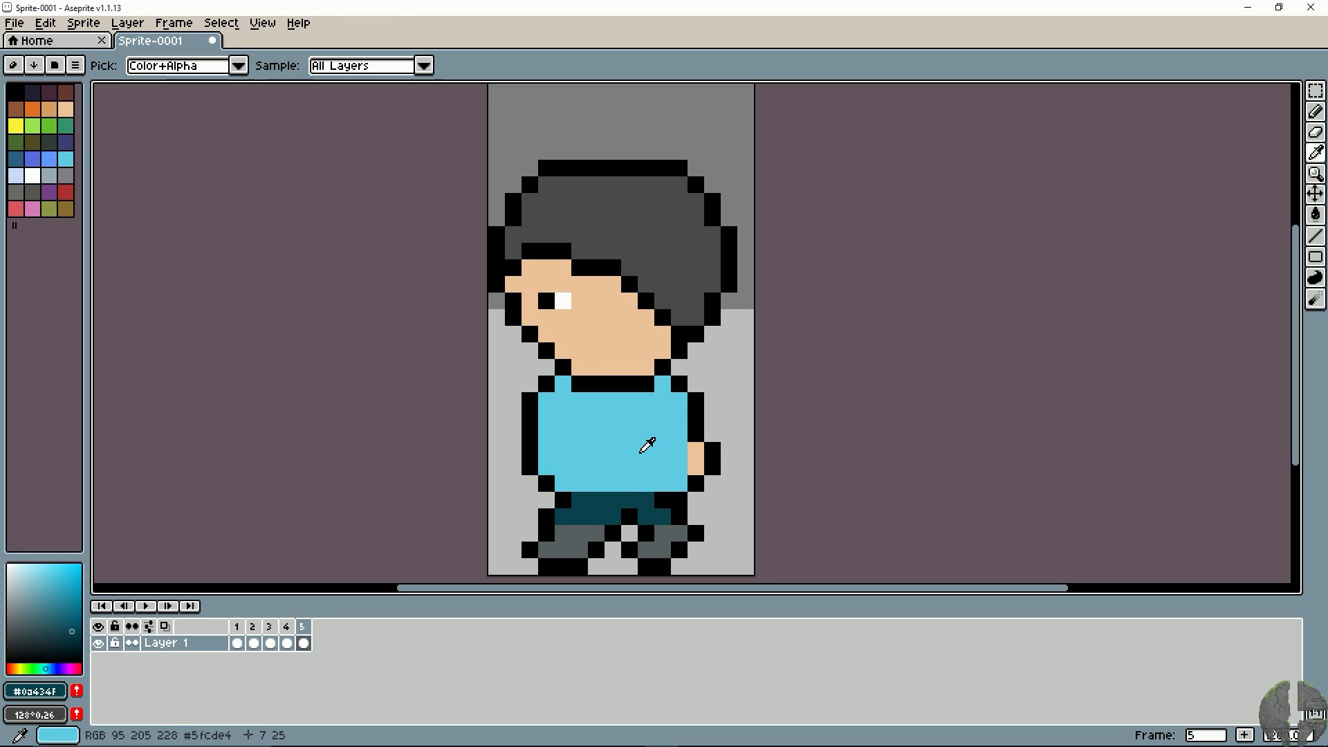
Step: Draw the forward-swung near arm's front line in black on frame 5, from the shoulder down to the wrist
alt+click(694, 415)
click(287, 627)
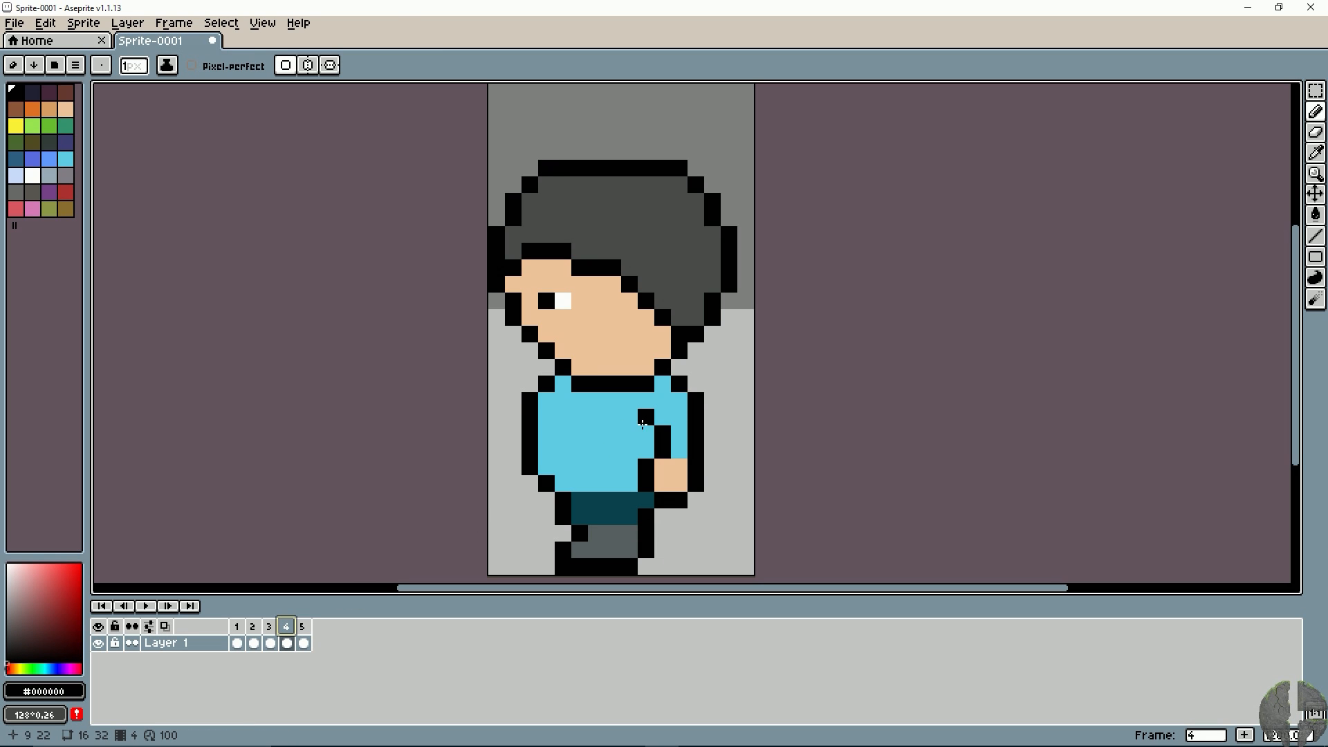
click(305, 623)
click(631, 417)
drag(610, 444, 611, 434)
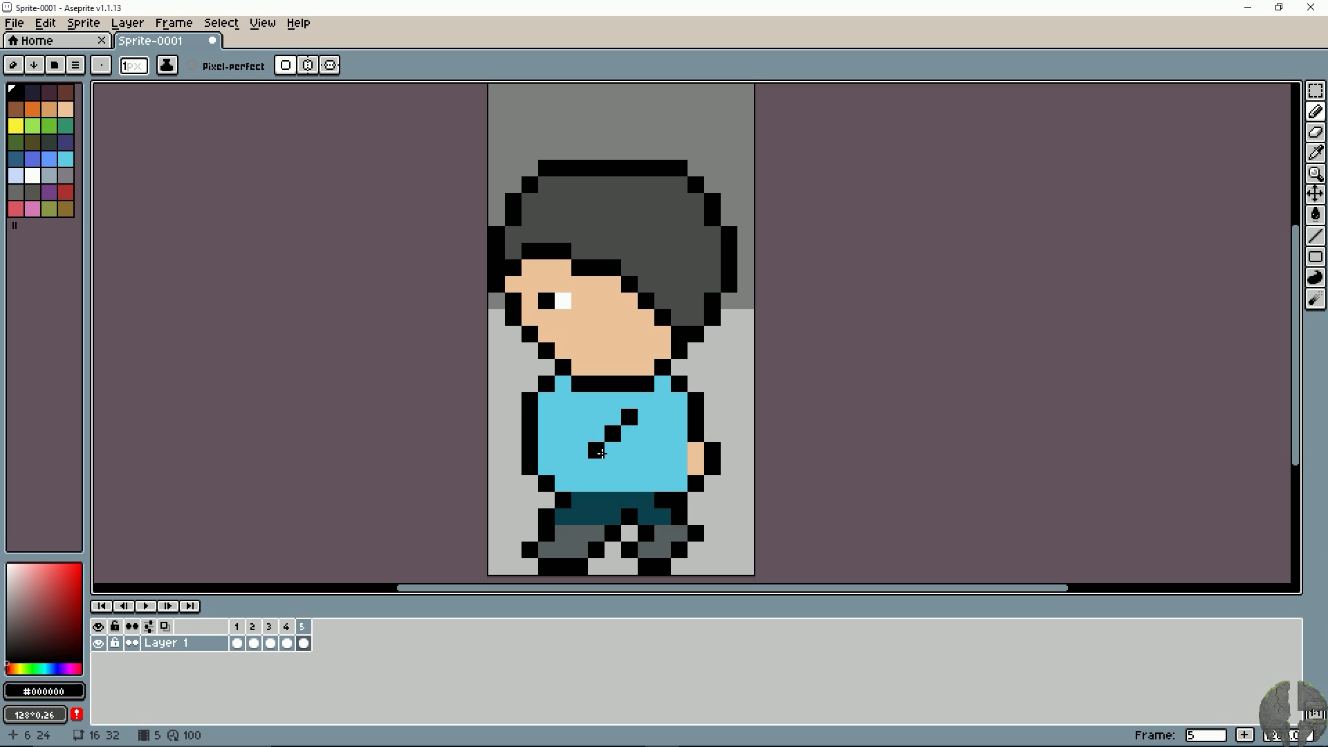
key(ctrl+z)
click(628, 434)
drag(593, 464, 578, 464)
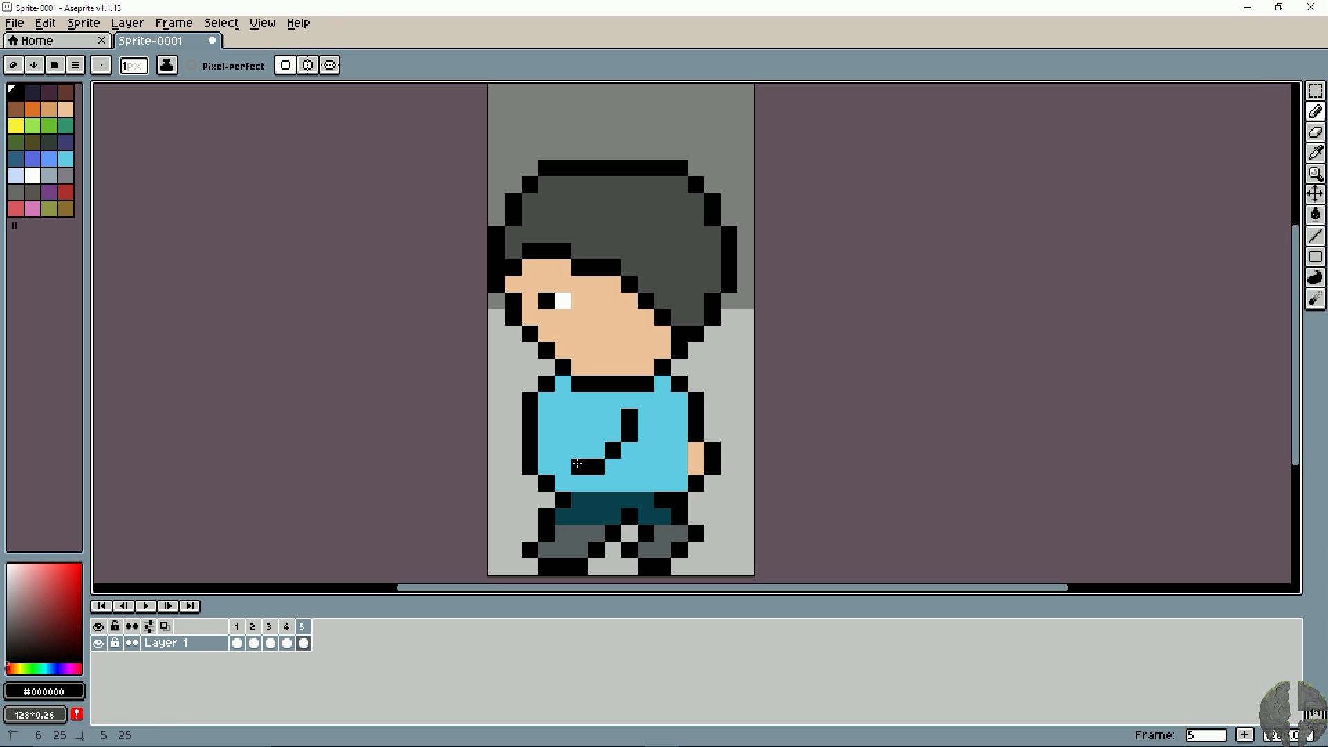
Step: Paint a skin-coloured hand at frame 5's front hip, outline it in black and add the arm's diagonal rear line
alt+click(698, 455)
mouse_move(568, 482)
mouse_down()
mouse_move(590, 499)
mouse_move(567, 502)
mouse_move(599, 495)
mouse_move(564, 515)
mouse_up()
alt+click(595, 468)
click(546, 500)
click(563, 466)
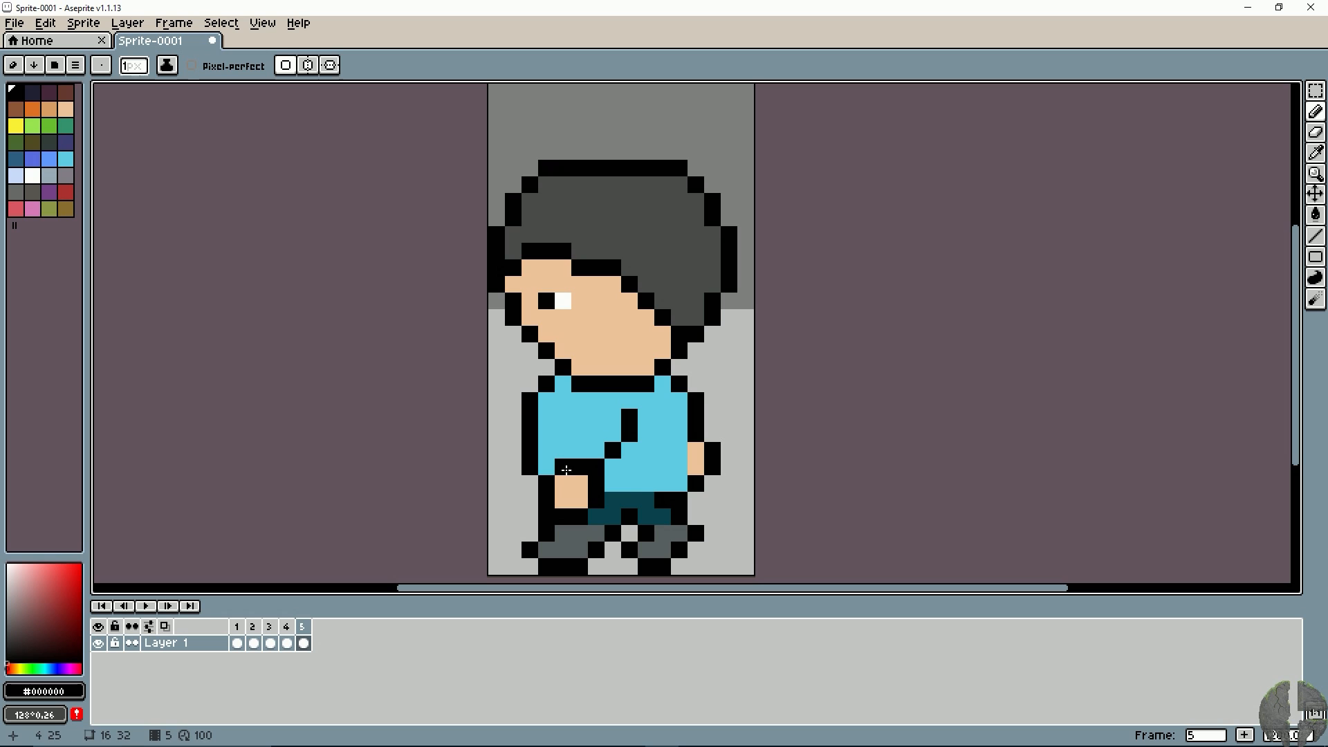
click(662, 434)
Step: Alternate between frames 4 and 5 to examine the side walk's arm and leg motion
click(287, 627)
click(306, 626)
click(287, 626)
click(308, 627)
click(287, 626)
click(306, 627)
click(293, 627)
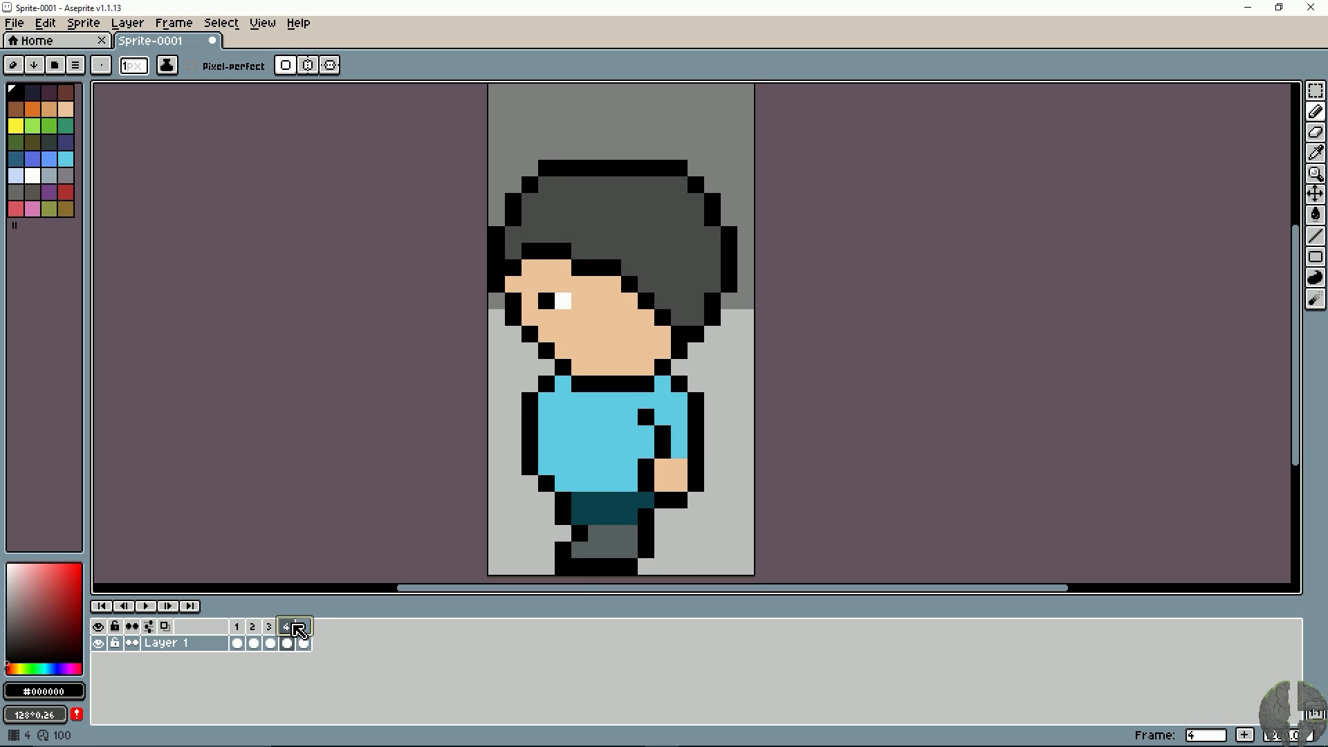
click(305, 627)
click(293, 626)
click(306, 627)
click(295, 627)
click(305, 627)
click(291, 624)
click(305, 623)
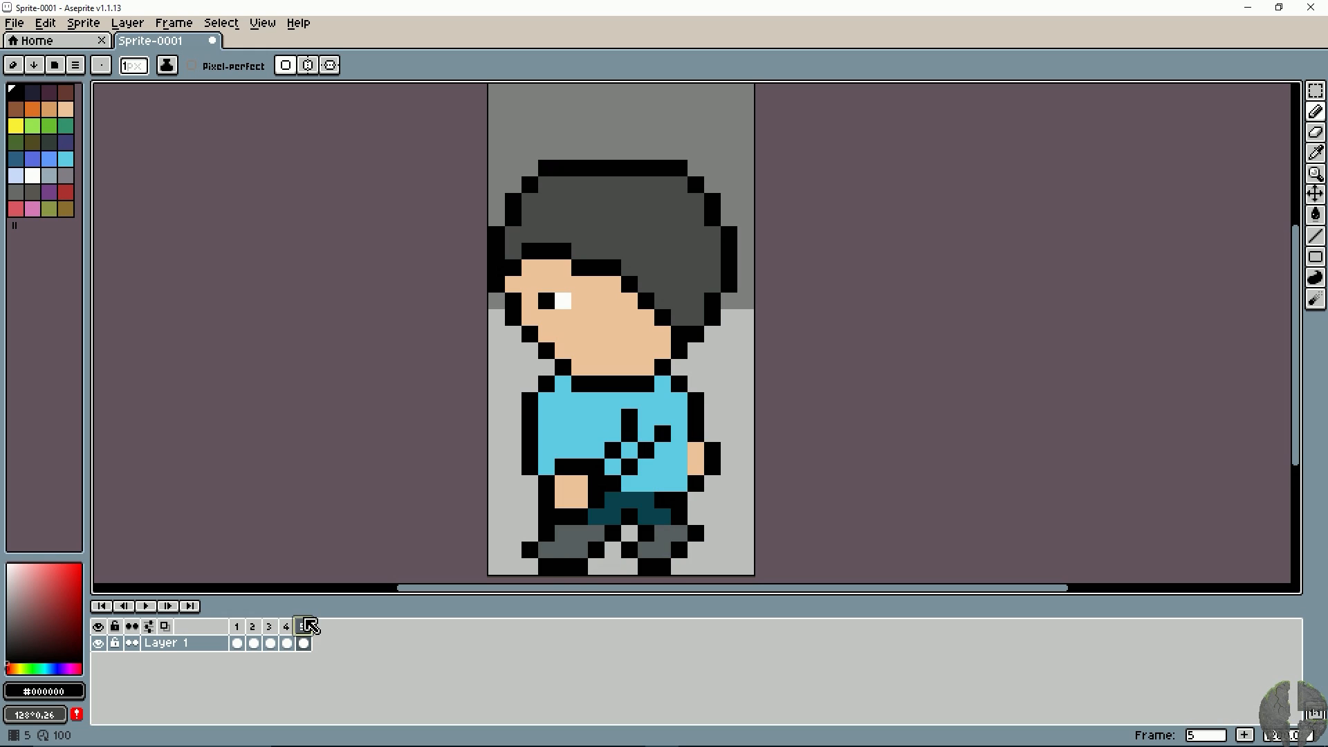
click(291, 626)
click(305, 626)
click(291, 627)
click(305, 627)
click(292, 626)
click(306, 627)
click(292, 627)
click(307, 628)
Step: Add a new frame 6 after frame 5 as a copy of it
key(m)
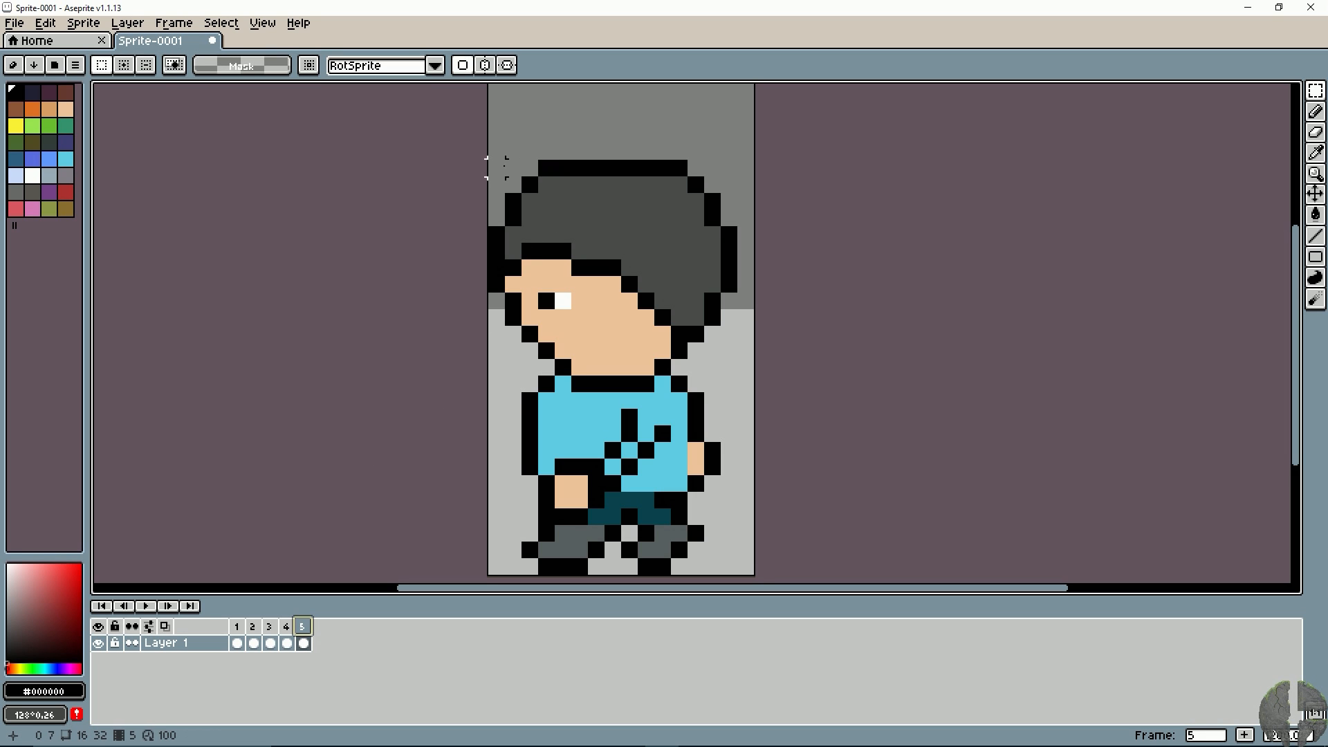
right_click(301, 627)
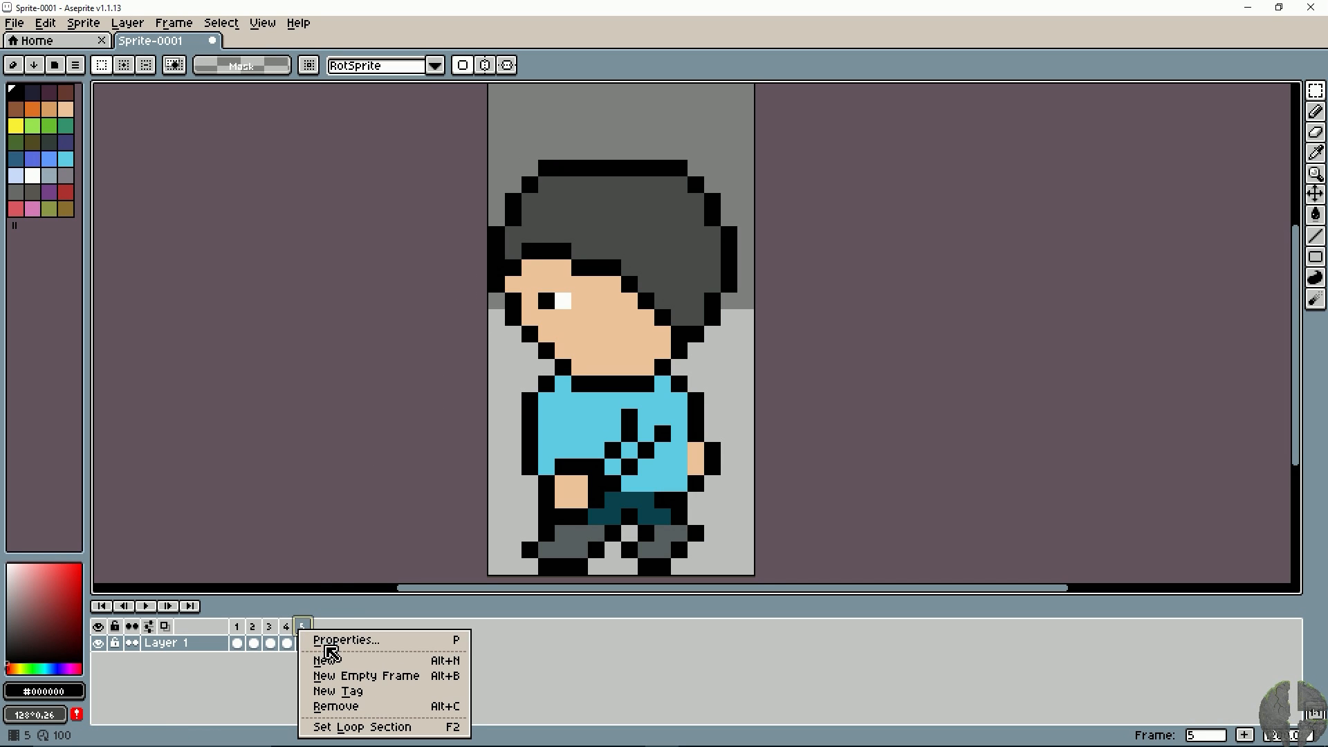
click(340, 666)
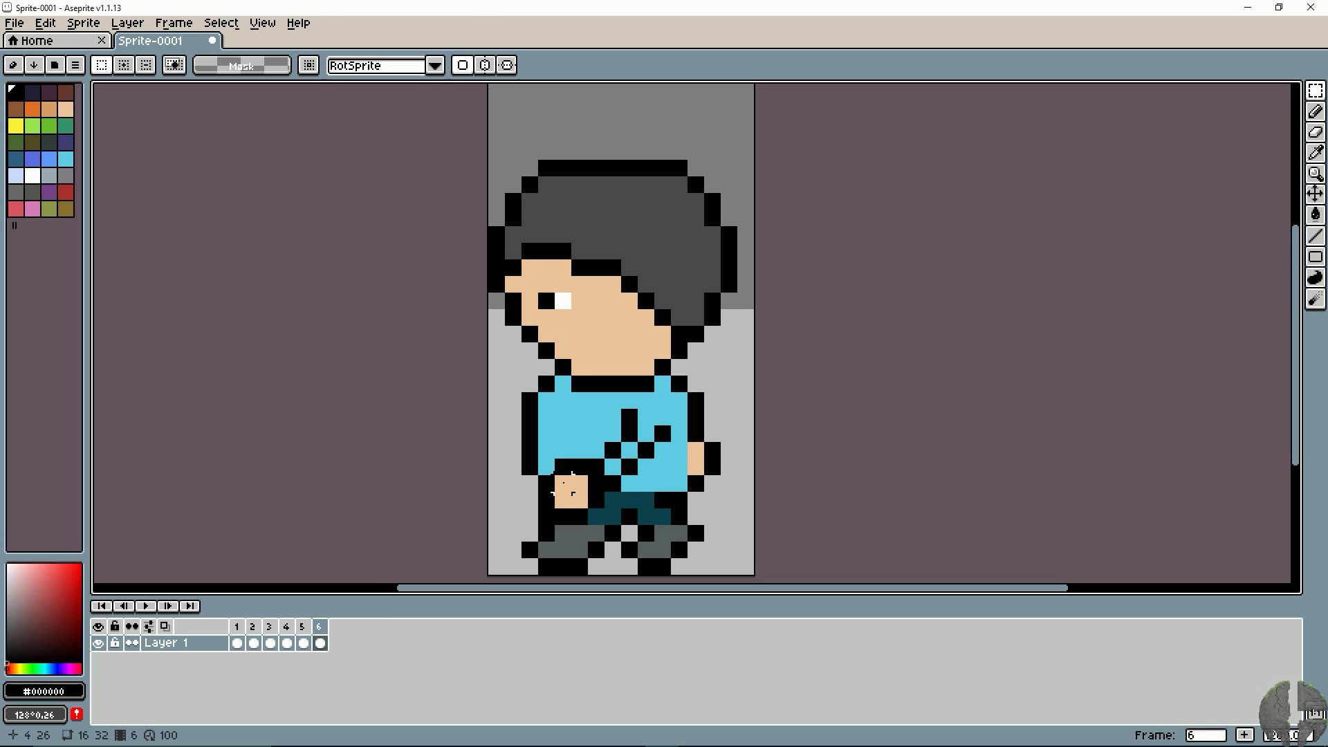
Step: Paint over frame 6's near arm with shirt blue and #0a434f, and replace the far hand with the shirt's black back outline
key(b)
alt+click(579, 434)
mouse_move(629, 416)
mouse_down()
mouse_move(649, 447)
mouse_move(658, 434)
mouse_move(618, 446)
mouse_move(613, 478)
mouse_move(556, 481)
mouse_move(612, 467)
mouse_move(578, 493)
mouse_move(613, 504)
mouse_move(570, 500)
mouse_up()
alt+click(614, 500)
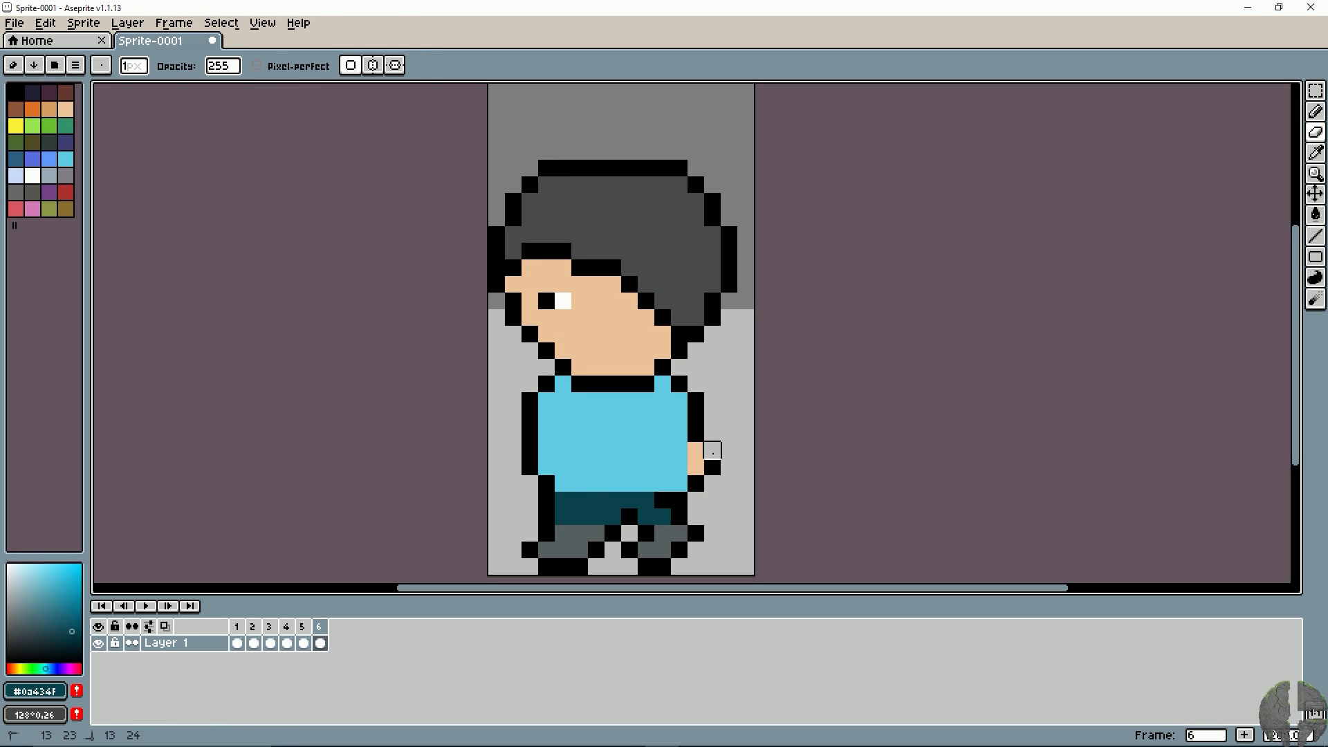
alt+click(695, 434)
drag(695, 433, 695, 467)
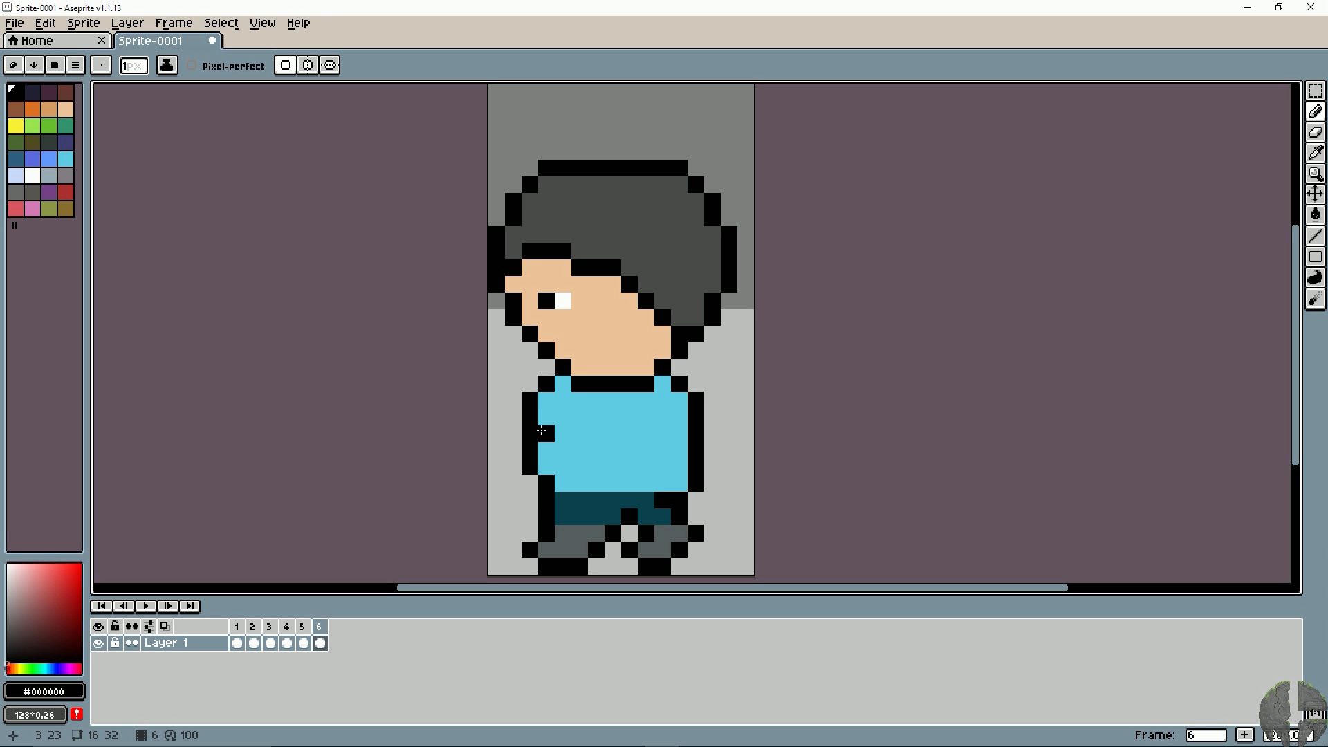
Step: Paint a two-pixel-high skin-coloured far hand in front of frame 6's shirt and outline it in black
click(309, 631)
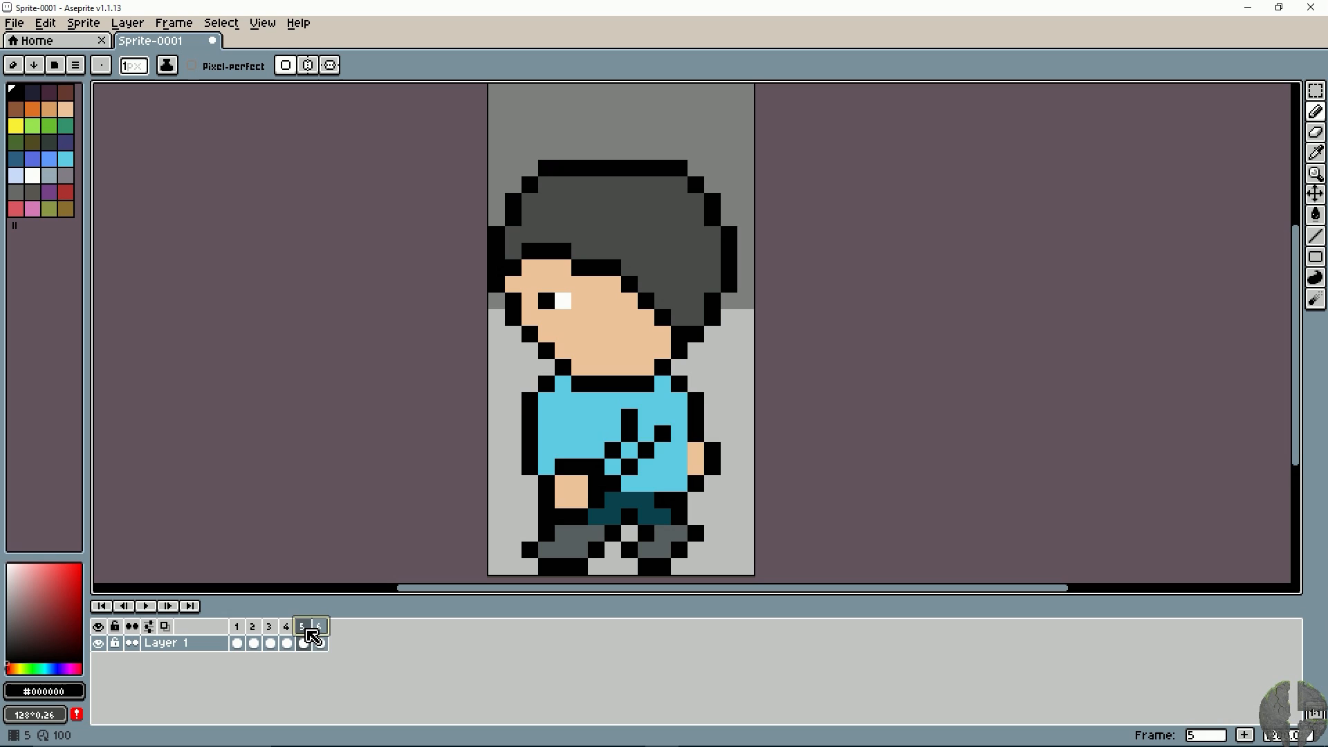
click(319, 627)
key(alt)
alt+click(586, 356)
mouse_move(513, 448)
mouse_down()
mouse_move(513, 466)
mouse_move(497, 468)
mouse_up()
alt+click(529, 450)
click(513, 434)
click(514, 482)
click(530, 484)
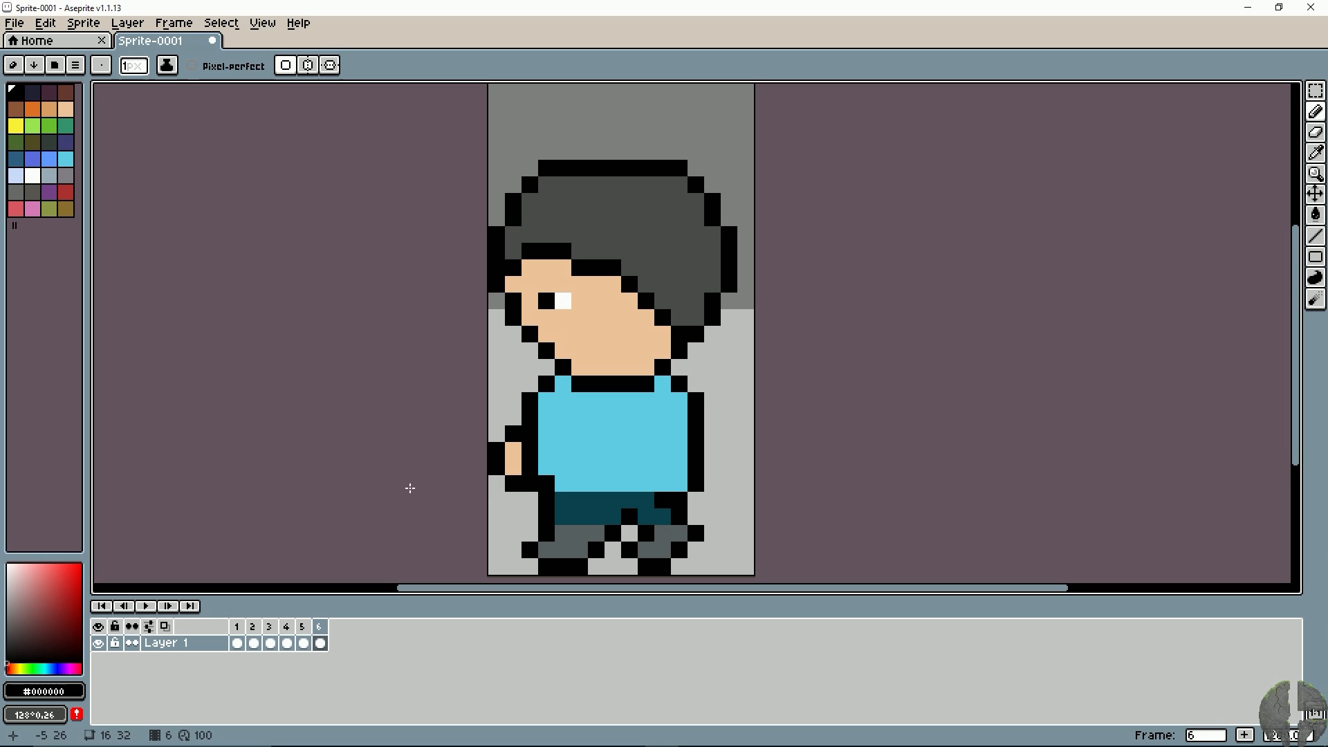
Step: Compare frames 5 and 6 to examine how the far hand moves between them
click(307, 627)
click(325, 627)
key(Left)
key(Right)
key(Left)
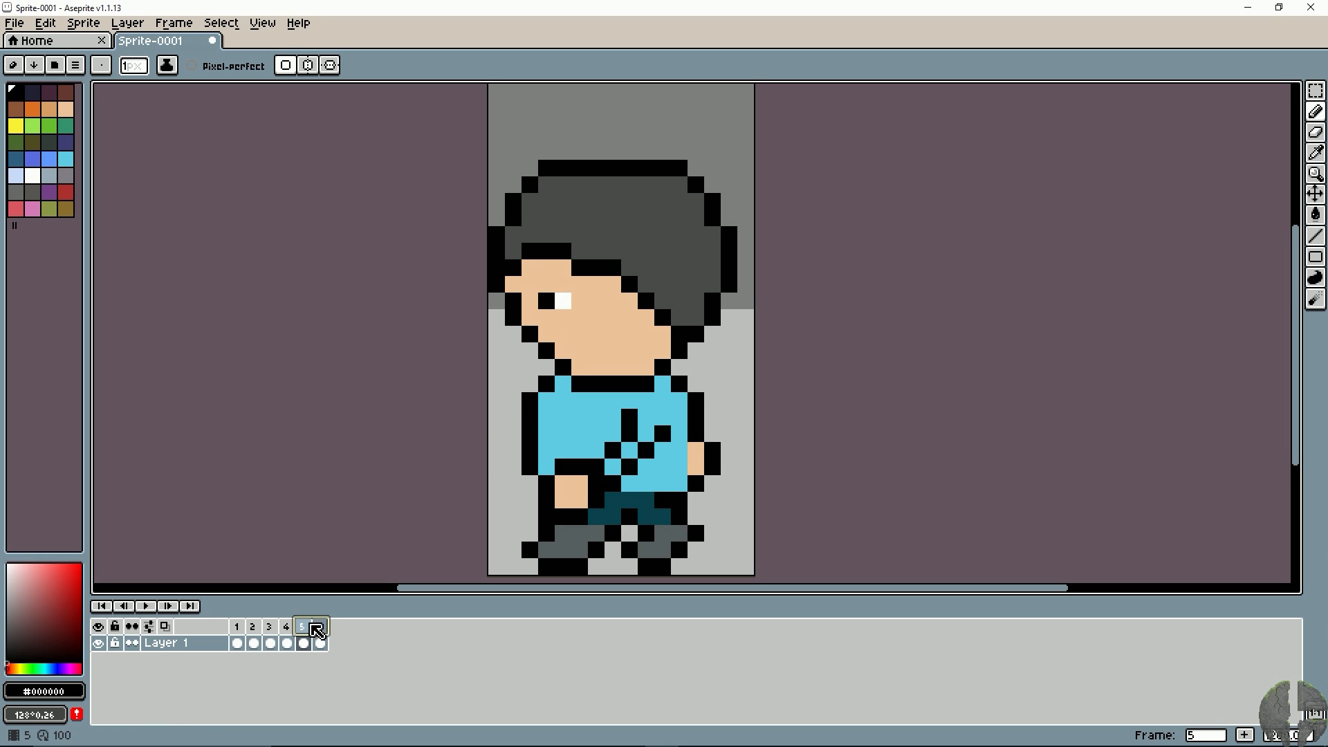
click(320, 627)
Step: Draw a diagonal black inner outline for the near arm swung back across frame 6's shirt
key(alt)
key(alt)
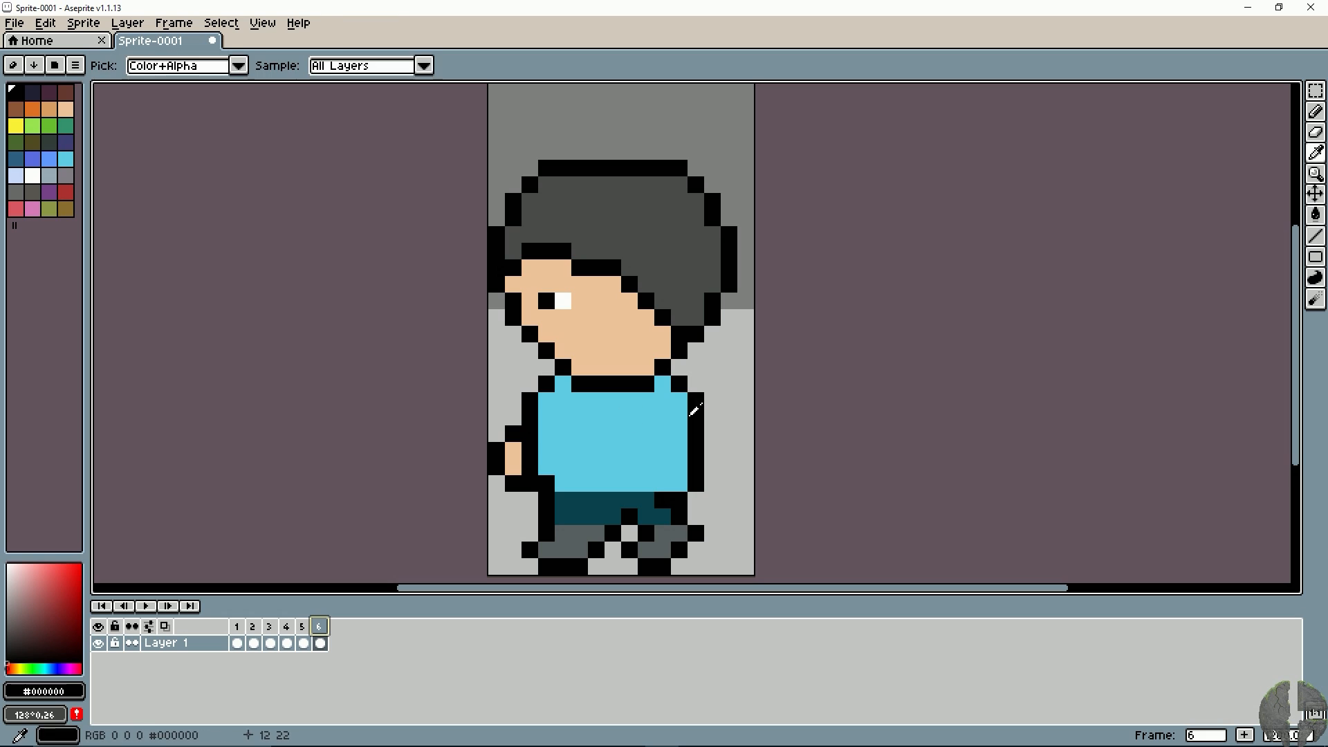
click(645, 417)
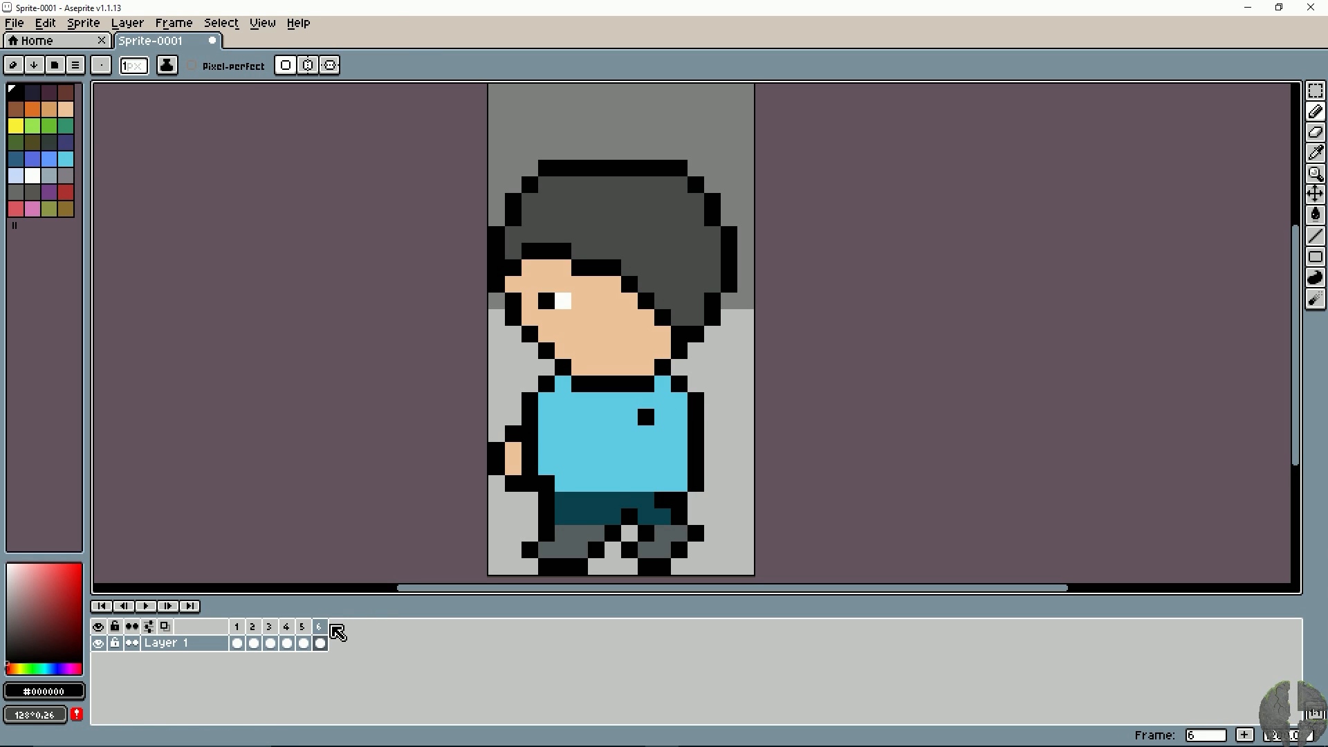
click(305, 628)
click(320, 628)
click(661, 433)
click(669, 449)
drag(676, 450, 673, 461)
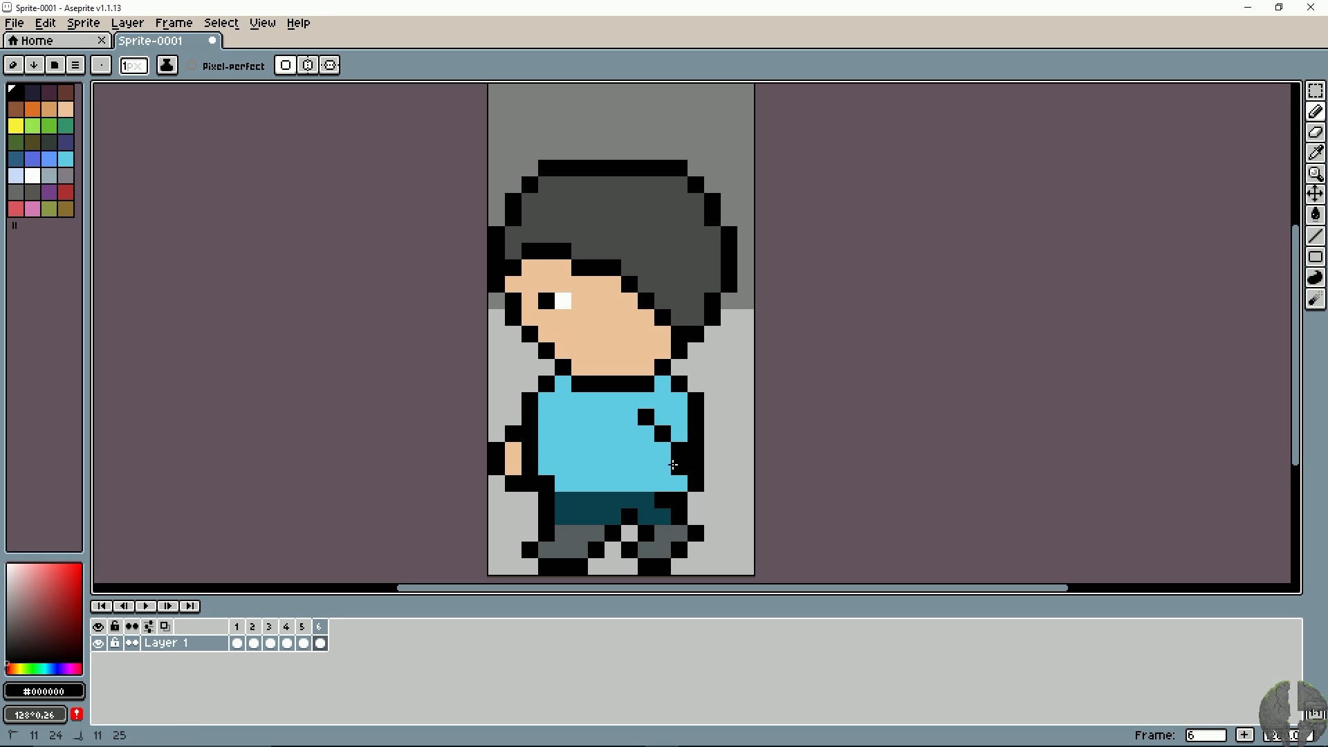
click(676, 433)
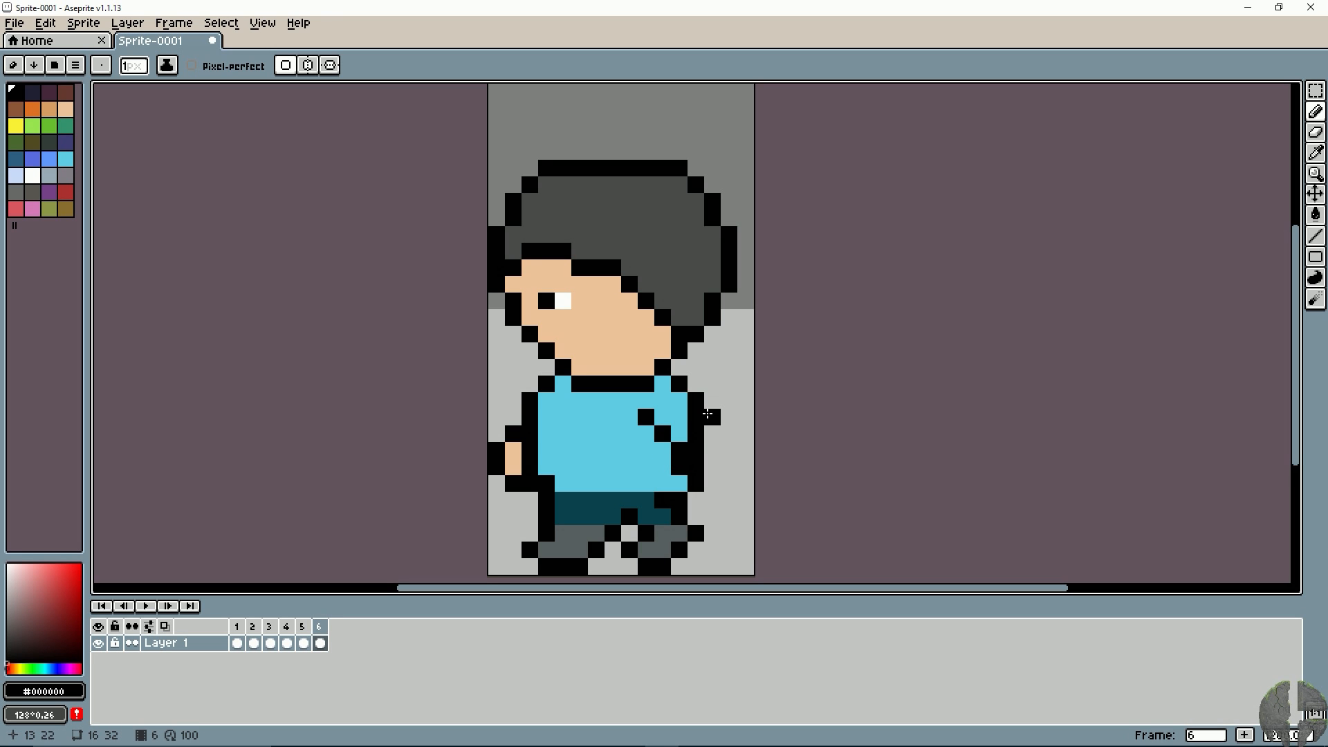
Step: Paint frame 6's near sleeve shirt blue #5fcde4 over the back outline and start the hand below it in skin colour #eec39a
alt+click(681, 426)
drag(694, 420, 695, 433)
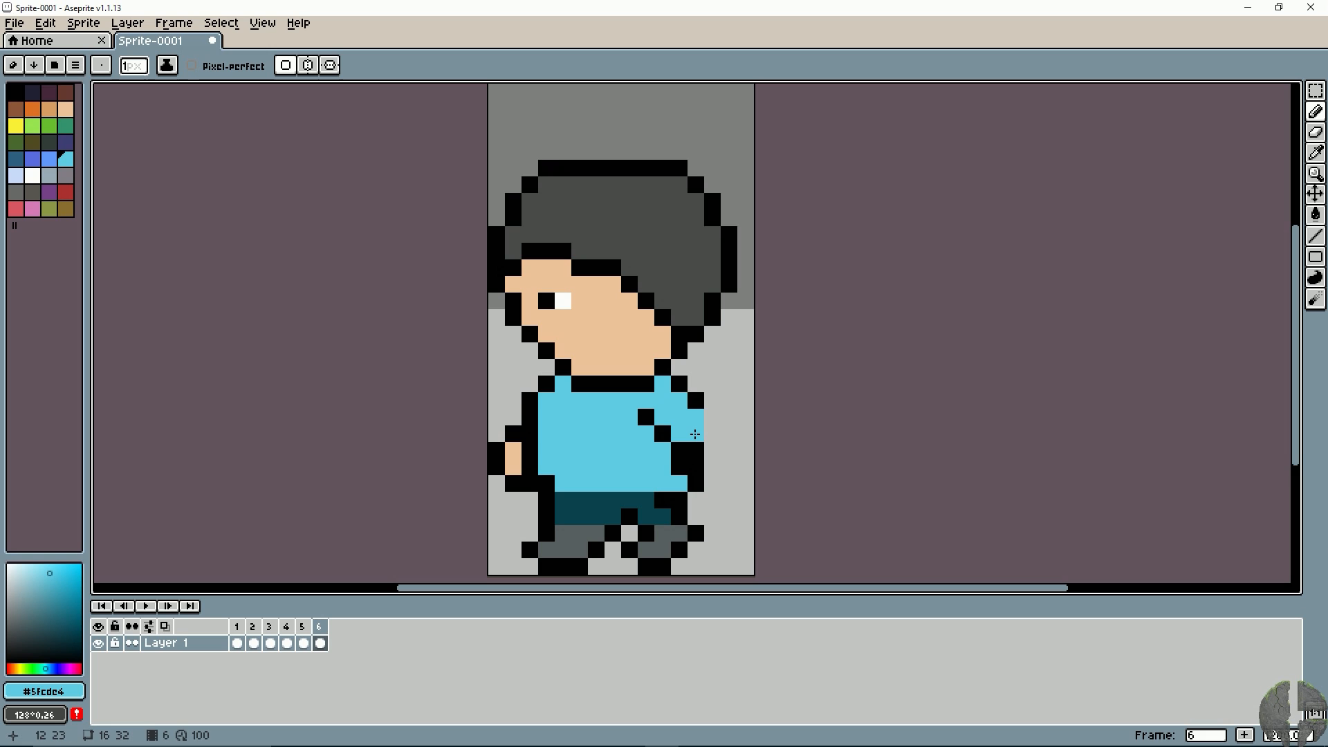
click(695, 464)
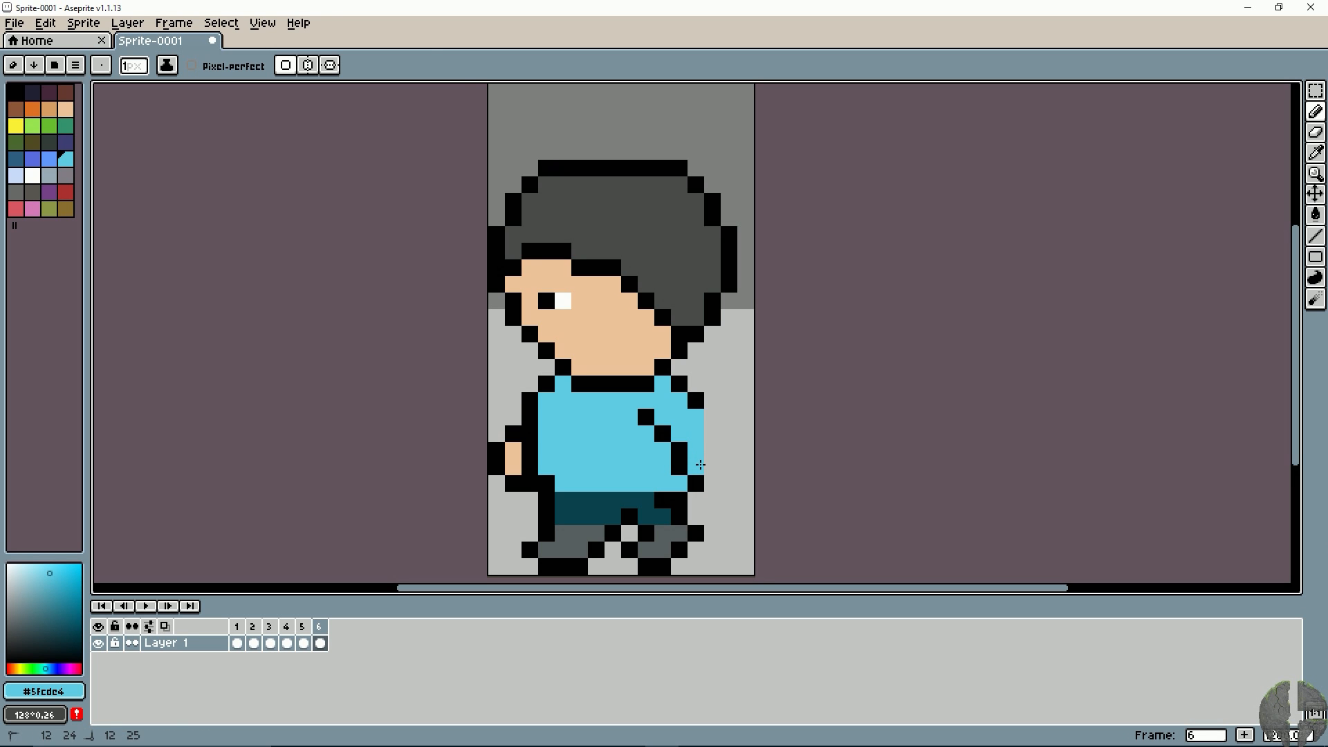
alt+click(517, 449)
click(713, 480)
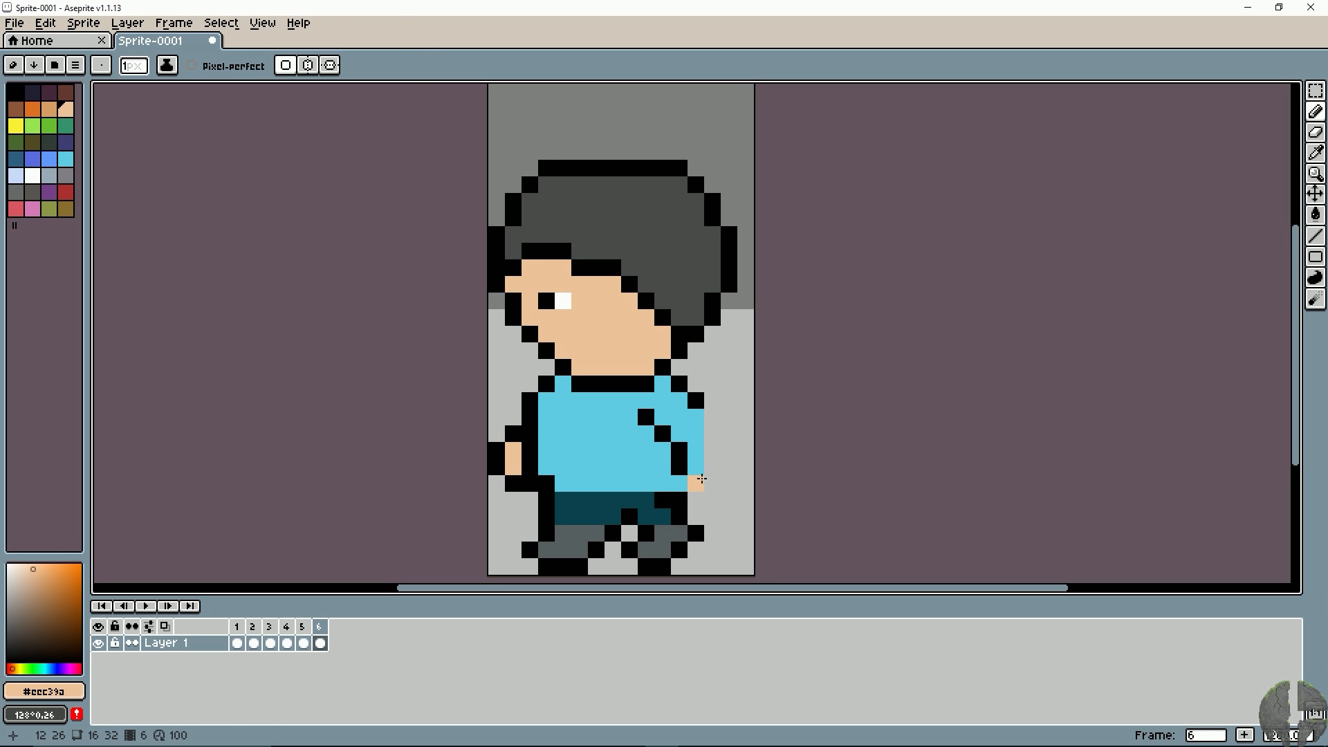
mouse_move(691, 483)
mouse_down()
mouse_move(715, 472)
mouse_move(712, 484)
mouse_move(683, 454)
mouse_move(726, 465)
mouse_move(702, 500)
mouse_up()
Step: Widen frame 6's near hand to two by two pixels and outline the backward-swung sleeve and hand in black
alt+click(681, 451)
drag(712, 418, 712, 435)
alt+click(643, 449)
alt+click(694, 489)
mouse_move(696, 499)
mouse_down()
mouse_move(710, 499)
mouse_move(712, 468)
mouse_up()
alt+click(681, 466)
alt+click(696, 451)
alt+click(680, 515)
drag(697, 517, 715, 511)
Step: Swap frames 5 and 6 so the backward-swung near arm comes before the forward-swung one
click(286, 626)
click(319, 626)
mouse_move(325, 620)
mouse_down()
mouse_move(254, 631)
mouse_move(320, 631)
mouse_up()
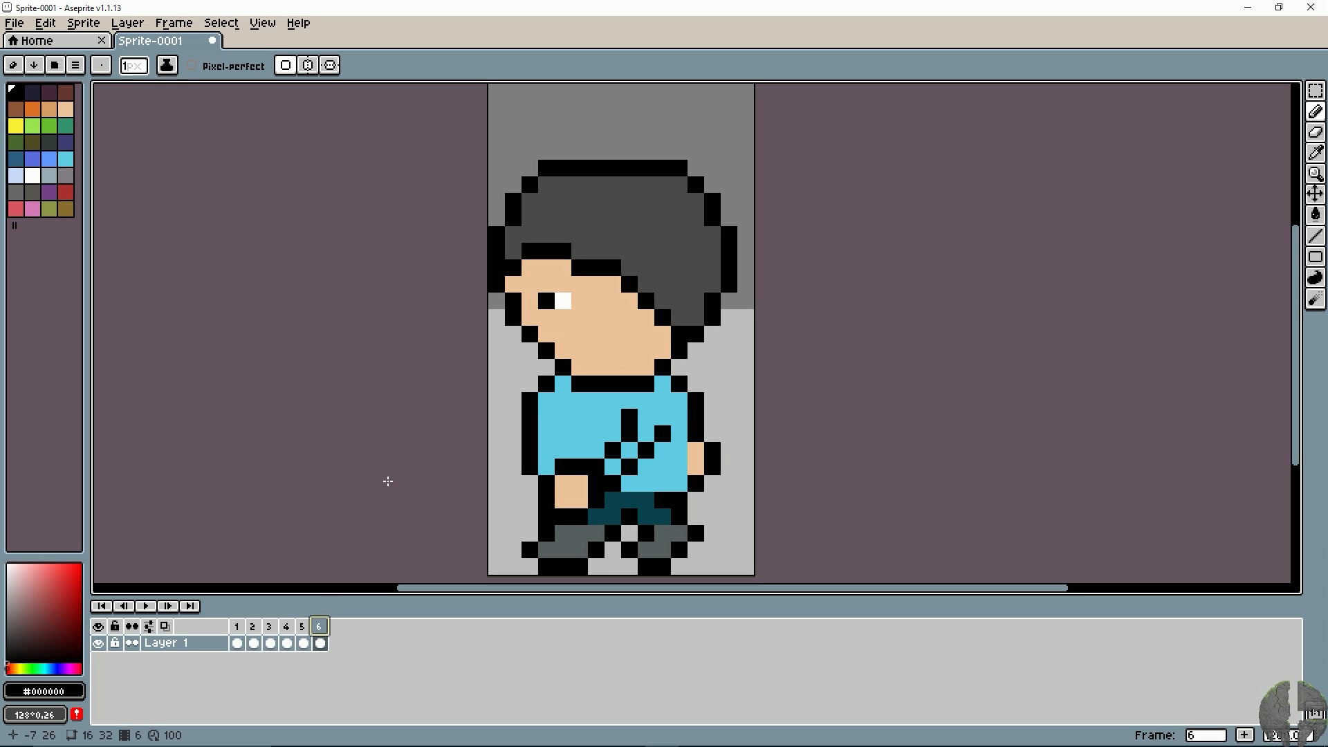
Step: Duplicate the left-facing walk frames 4 to 6 as frames 7 to 9
click(286, 626)
click(320, 628)
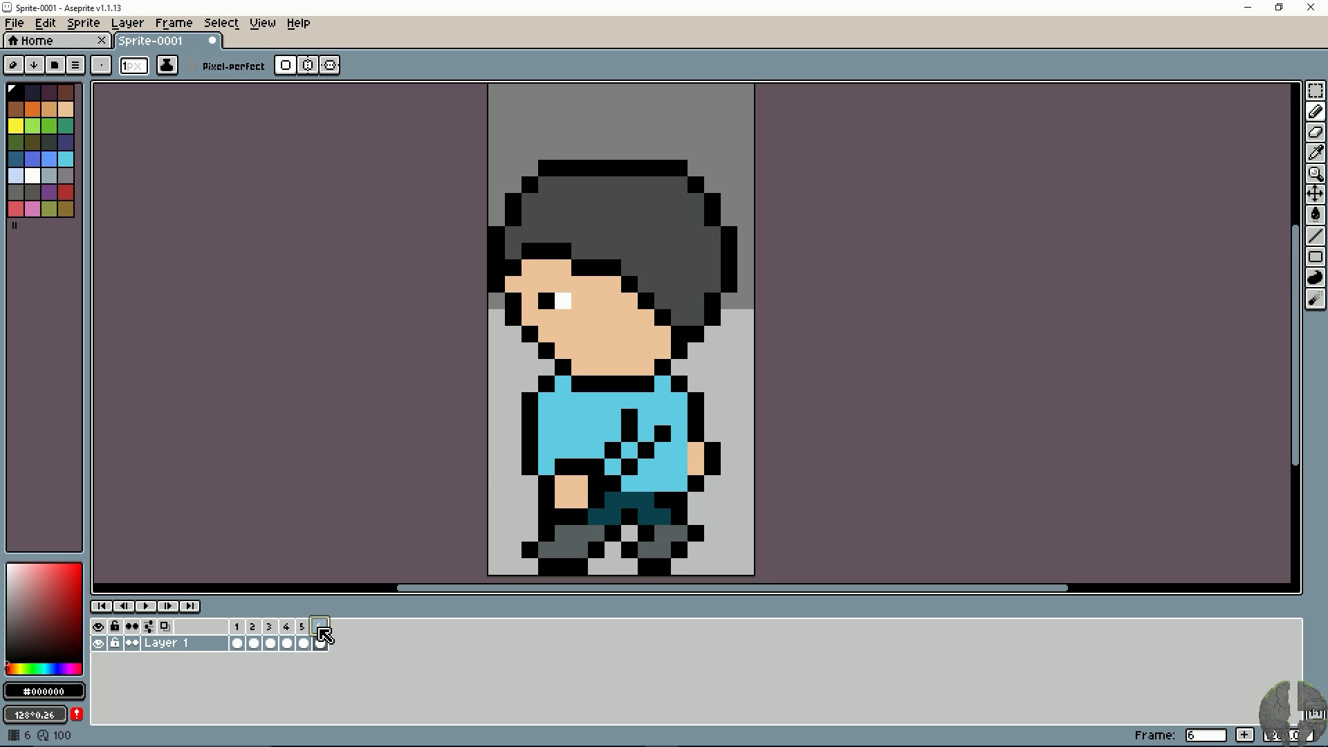
drag(300, 628, 320, 628)
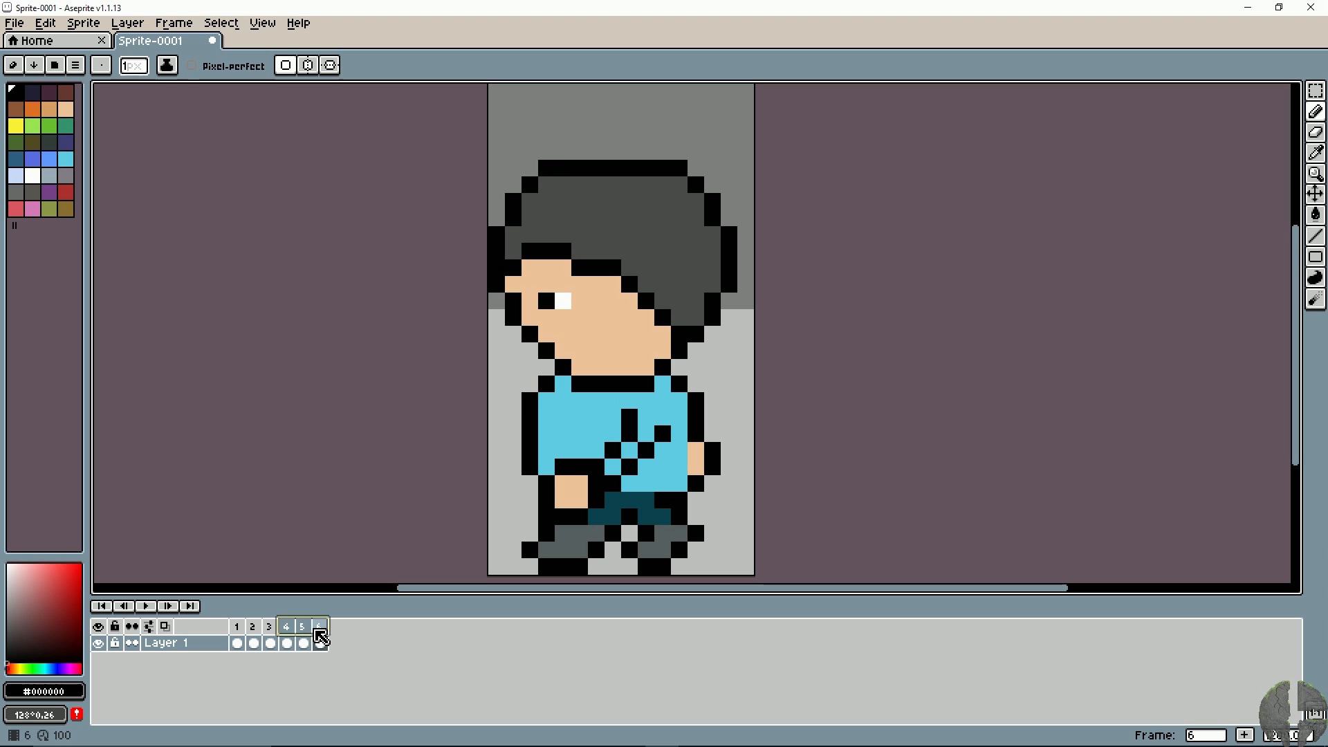
click(293, 628)
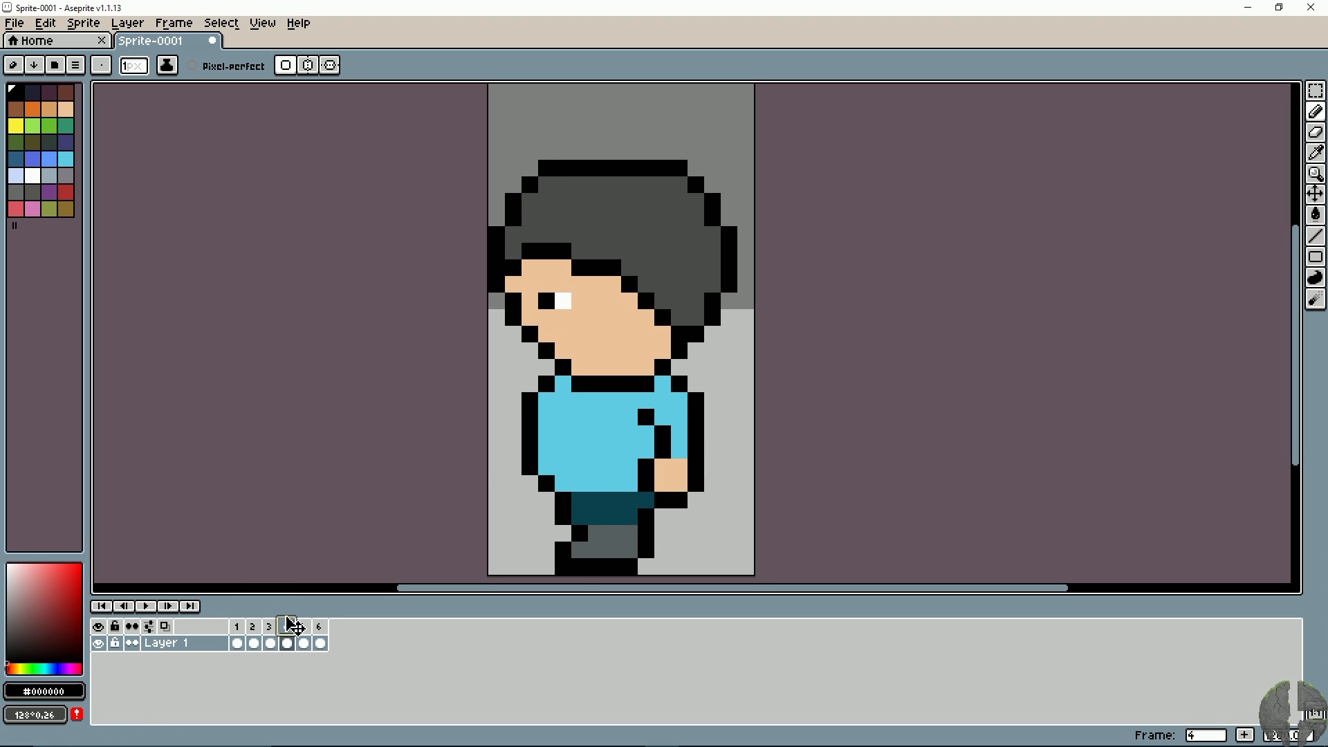
drag(299, 631, 326, 632)
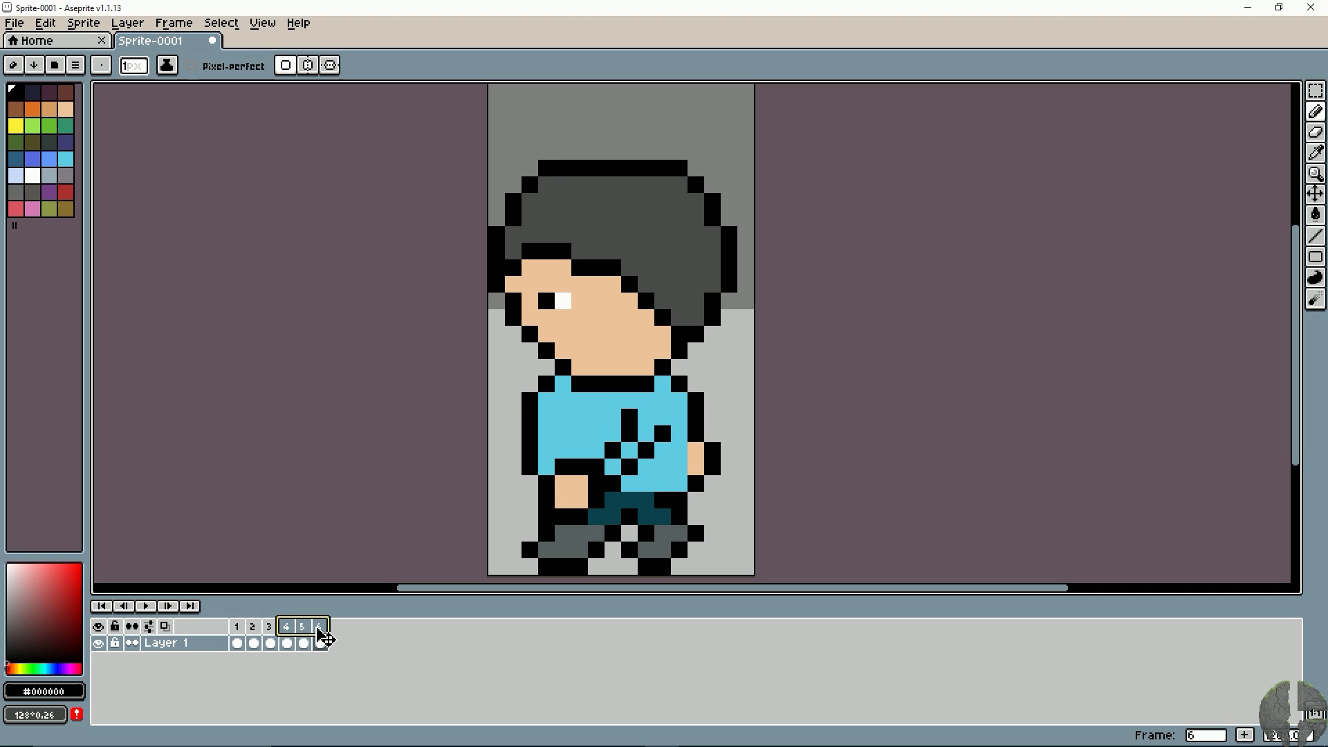
drag(309, 633, 352, 631)
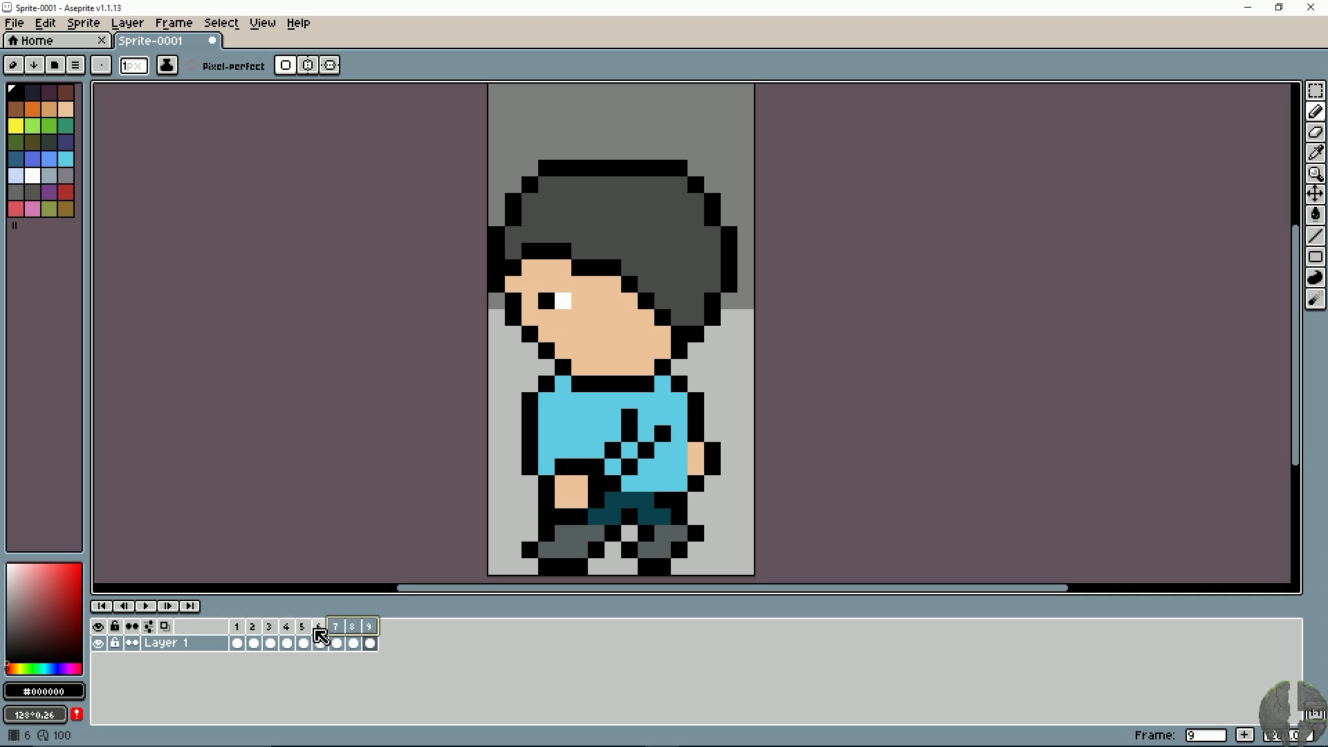
Step: Select the whole character in frame 7, flip it horizontally and shift it one pixel to the left
click(337, 628)
drag(288, 628, 332, 636)
click(335, 635)
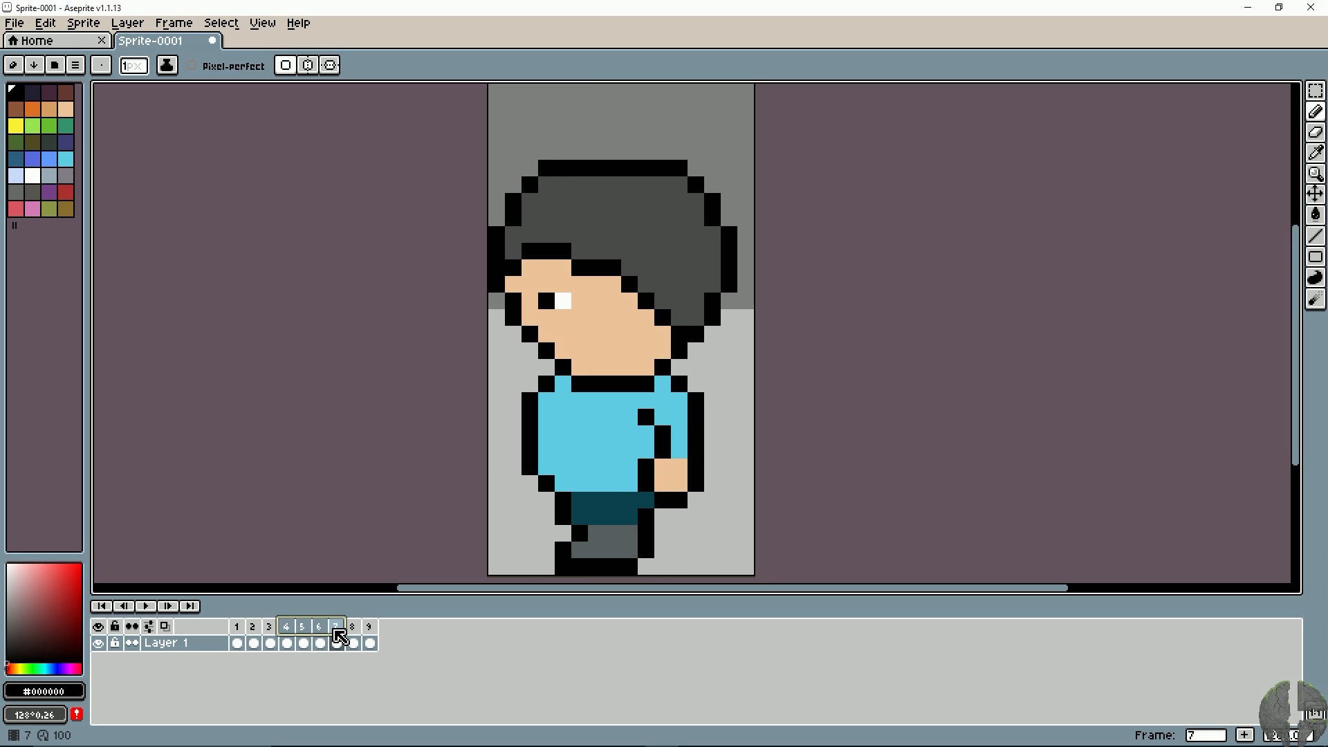
key(m)
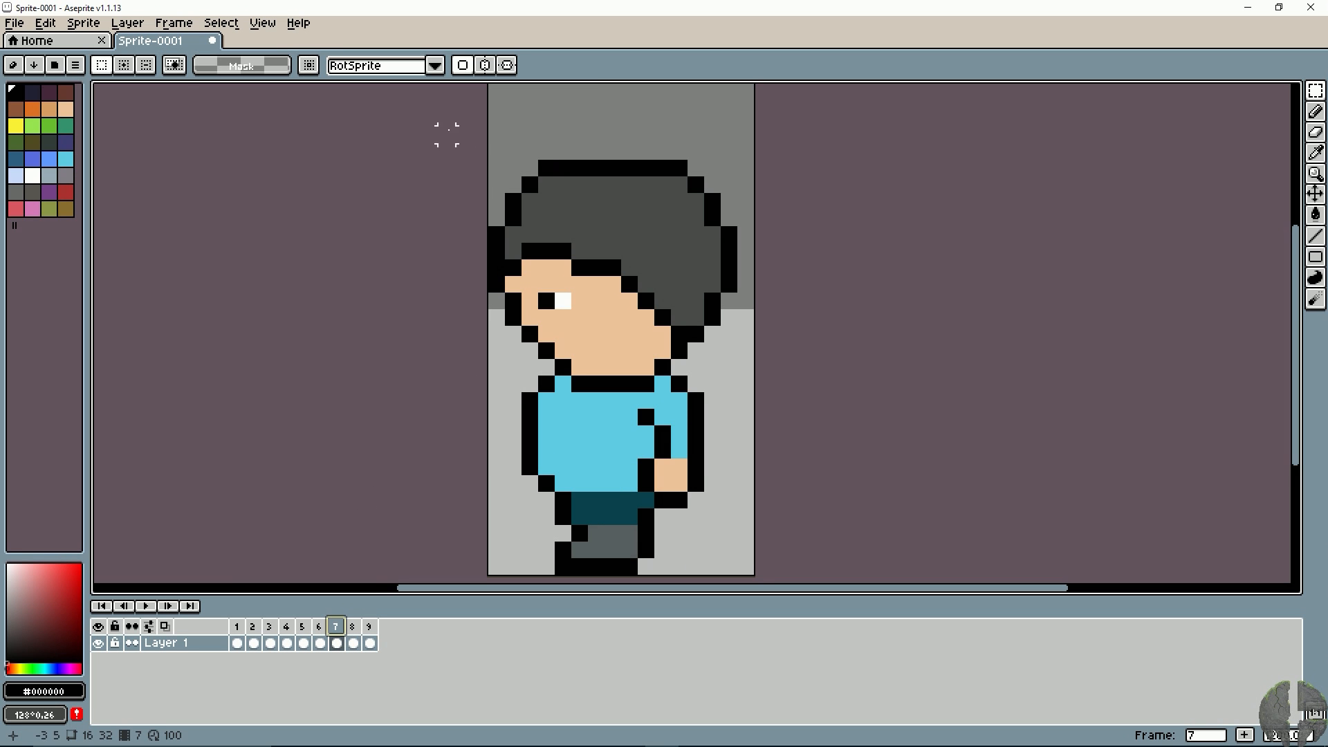
drag(487, 159, 756, 576)
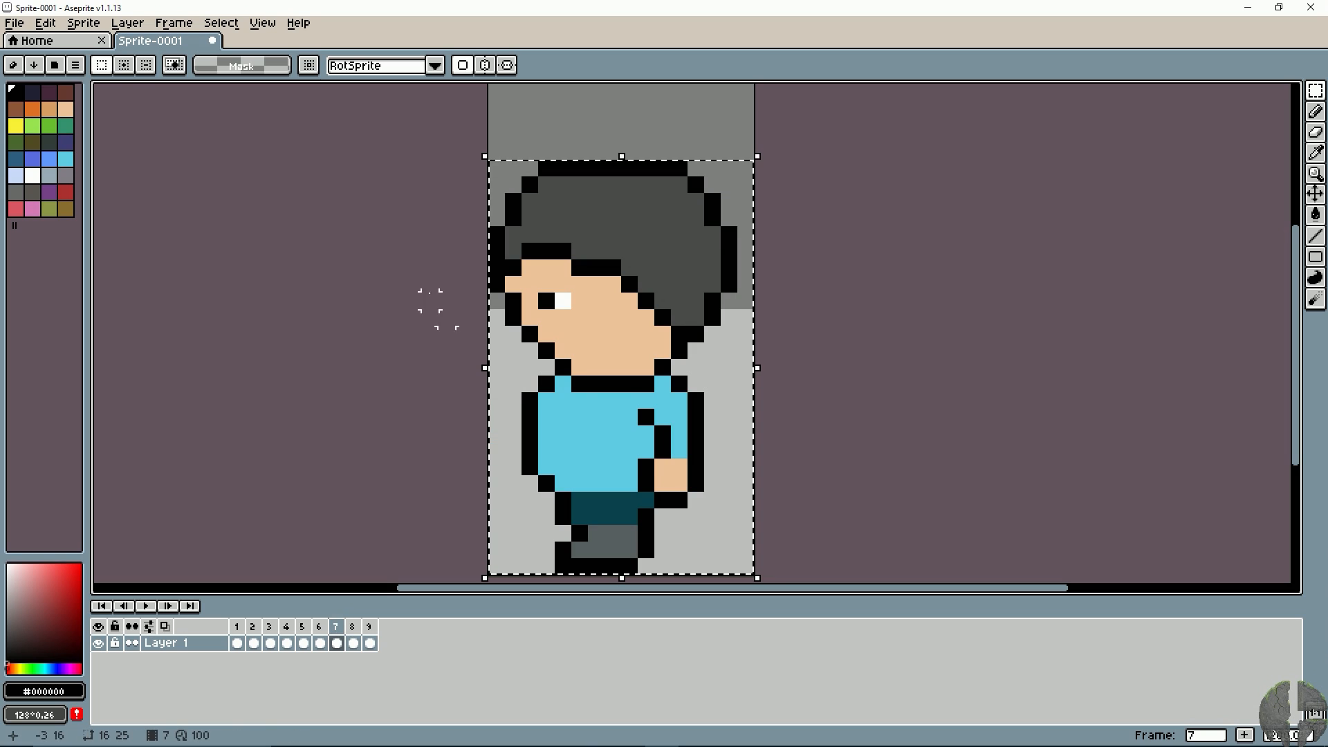
click(92, 27)
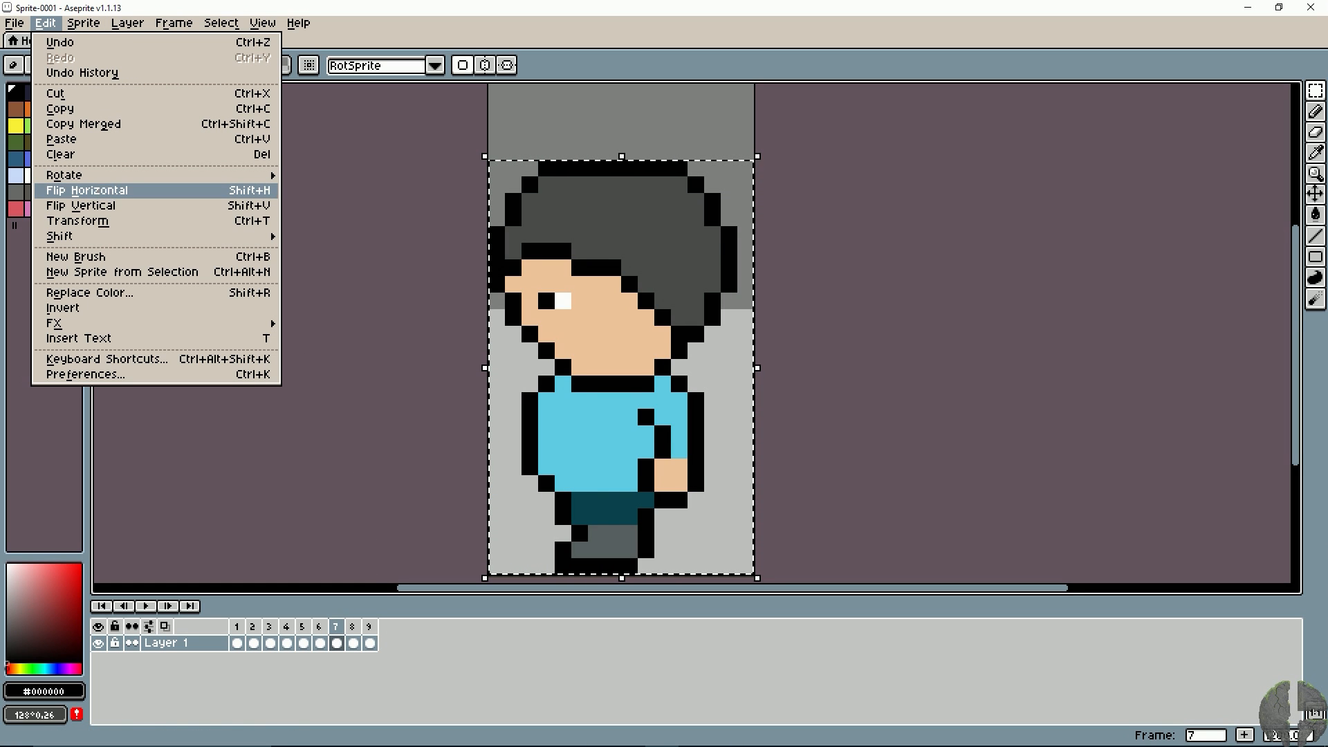
click(104, 192)
click(625, 363)
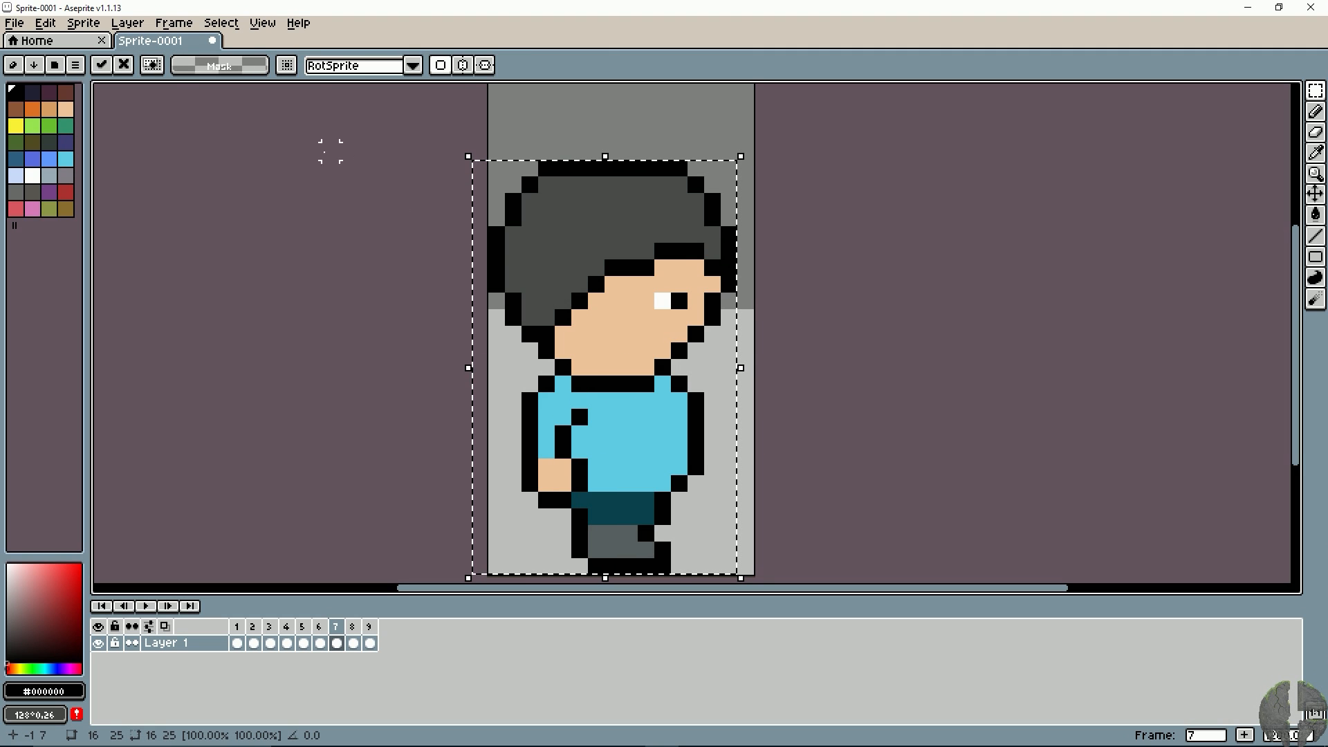
Step: Flip the selected character in frame 8 horizontally and compare it with frame 7
click(356, 635)
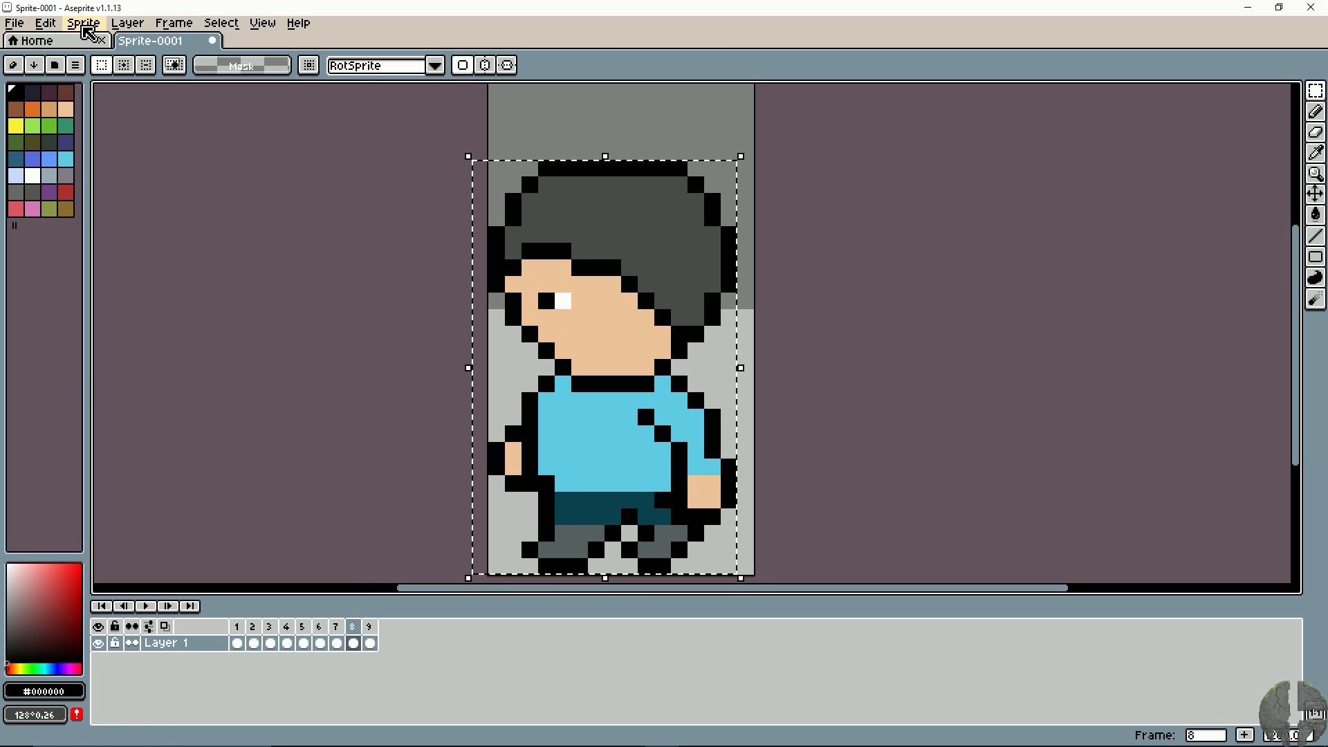
click(45, 23)
click(61, 185)
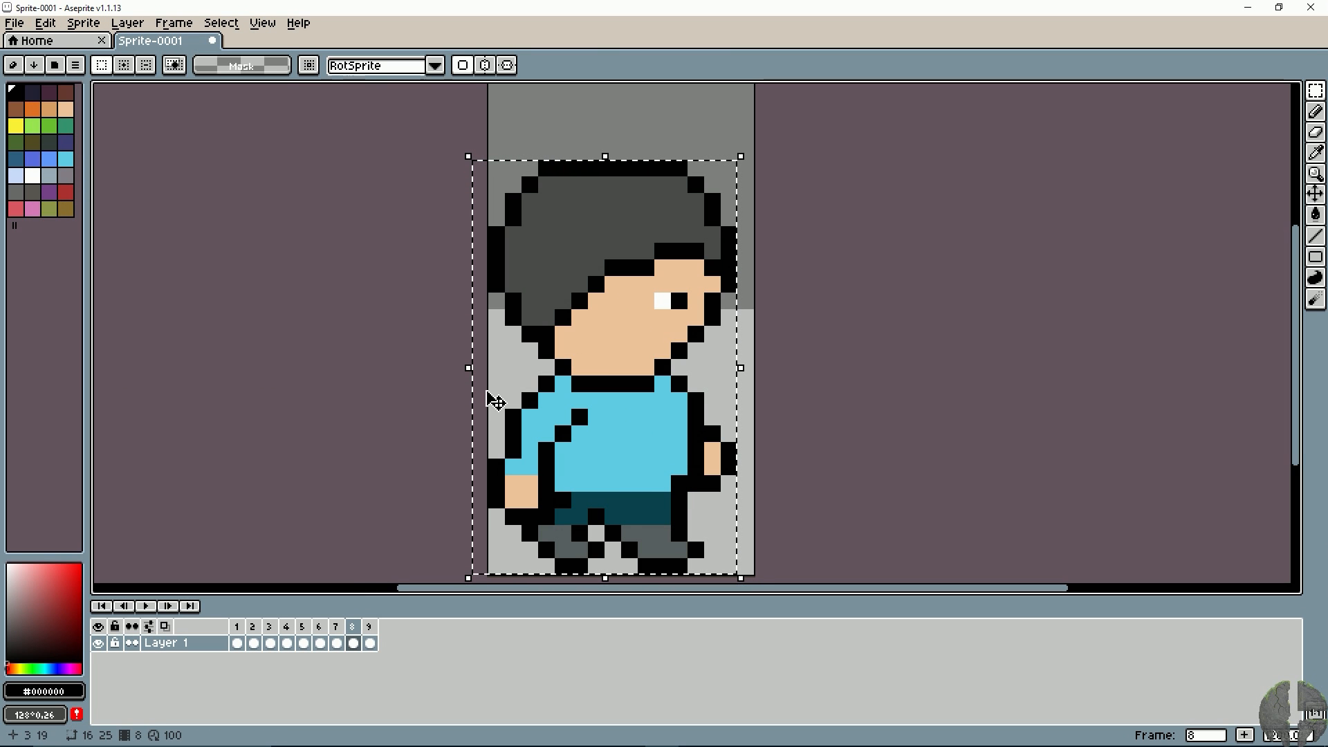
click(337, 626)
click(353, 626)
Step: Flip the character in frame 9 horizontally and clear the selection
click(369, 624)
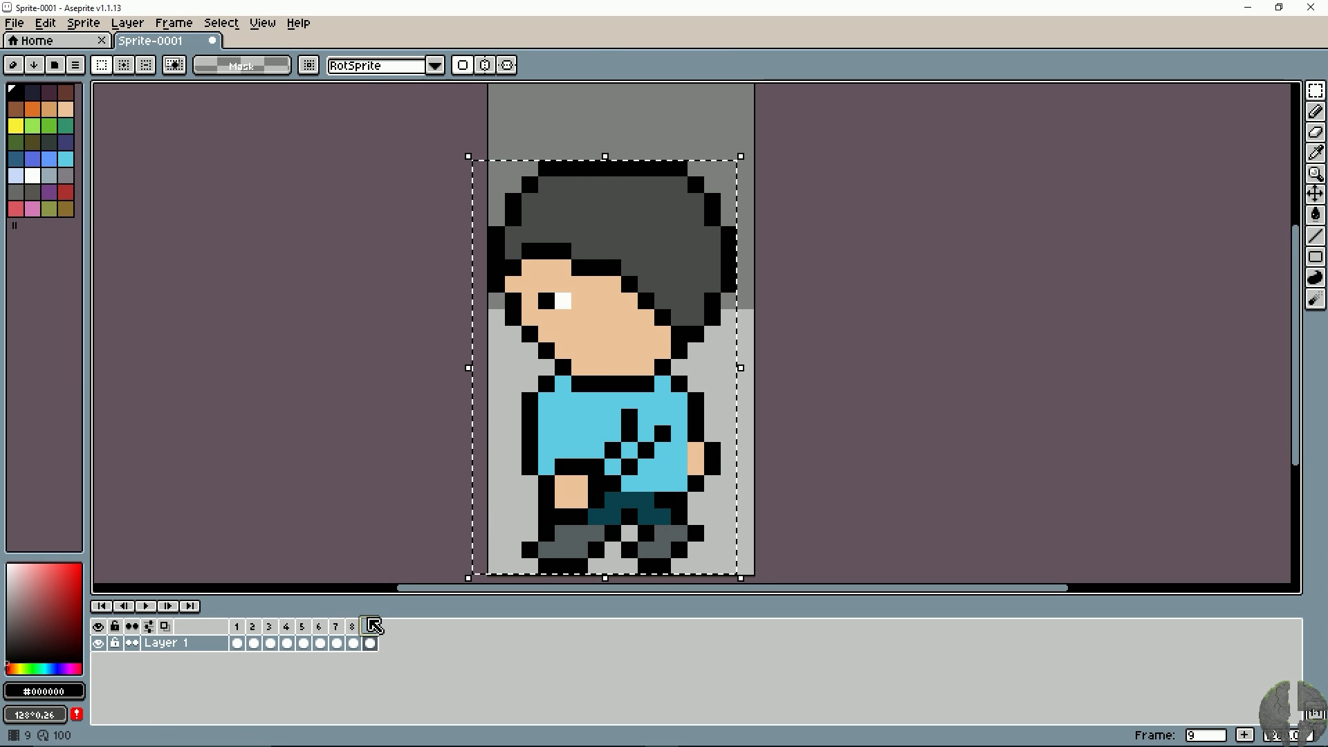
click(83, 23)
mouse_move(45, 23)
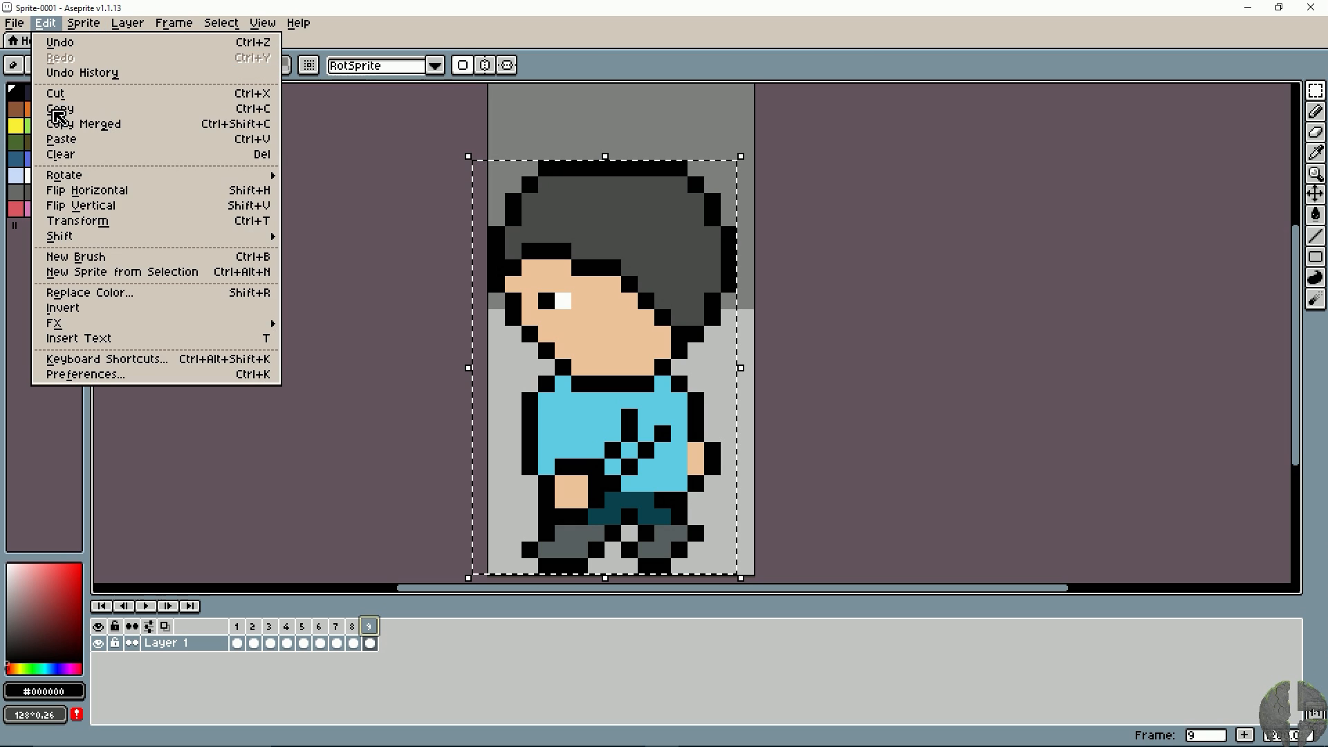
click(79, 196)
drag(371, 632, 323, 631)
mouse_move(364, 637)
mouse_down()
mouse_move(232, 633)
mouse_move(371, 628)
mouse_up()
click(380, 450)
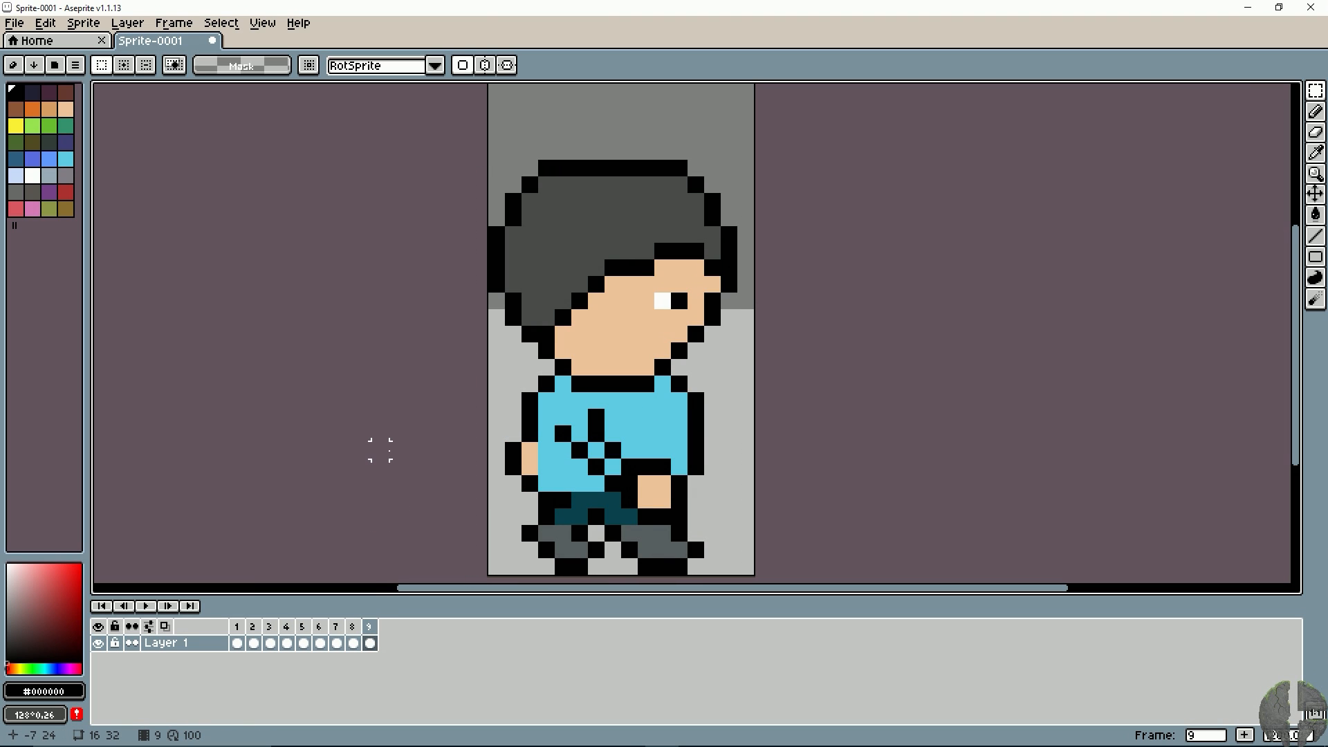
Step: Select and copy the whole front-facing character in frame 1
key(b)
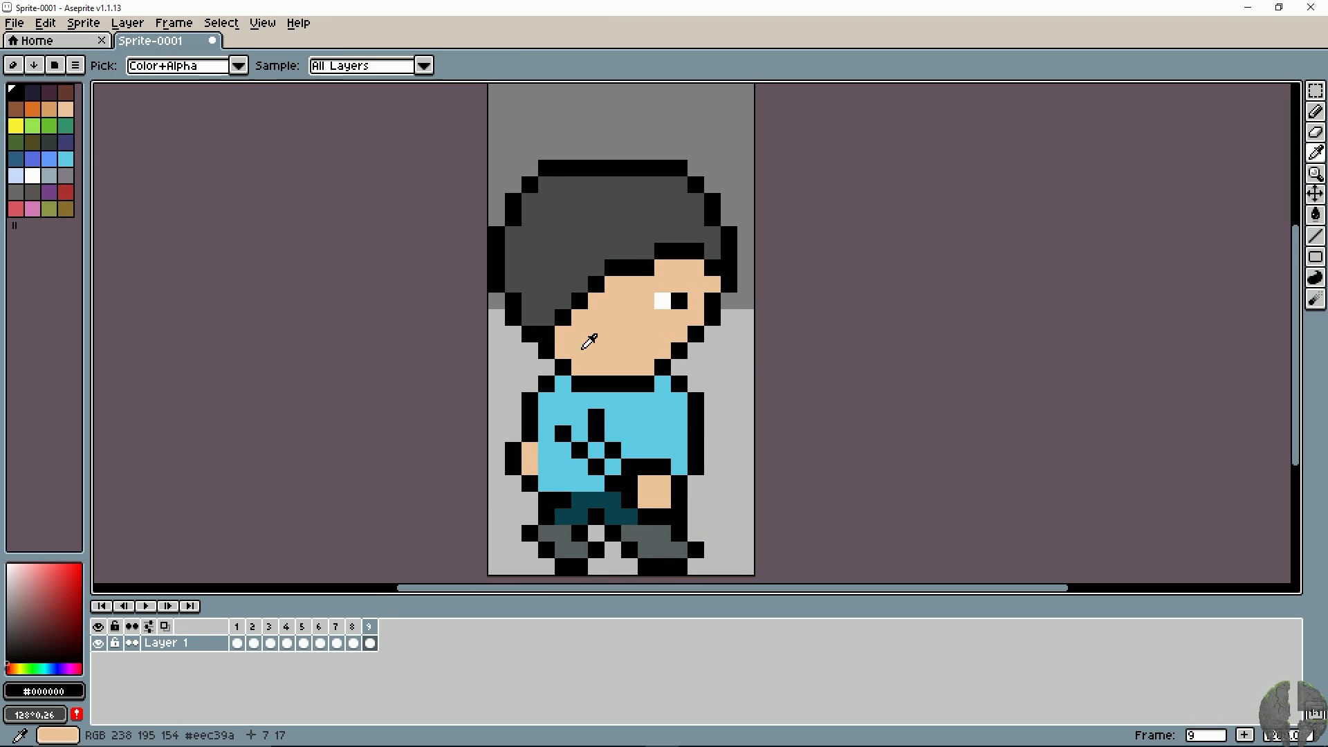
click(242, 630)
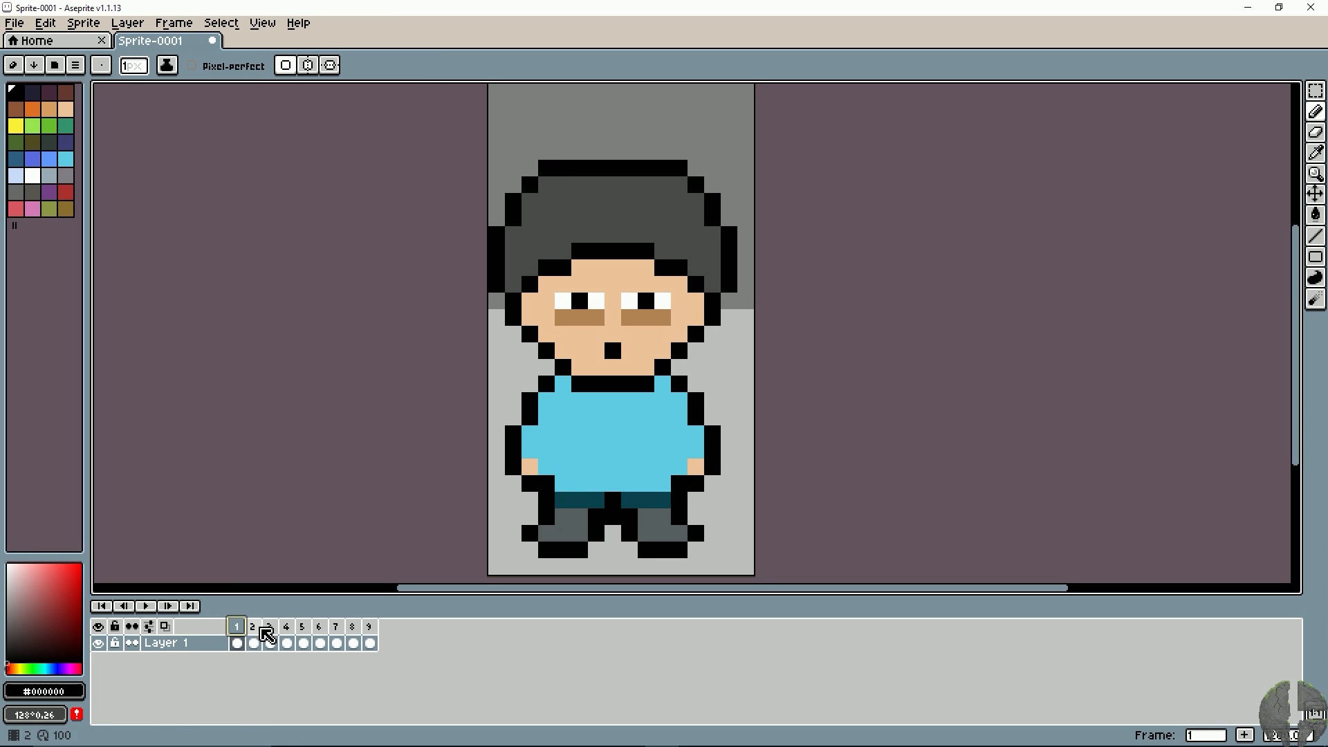
key(m)
drag(496, 168, 749, 556)
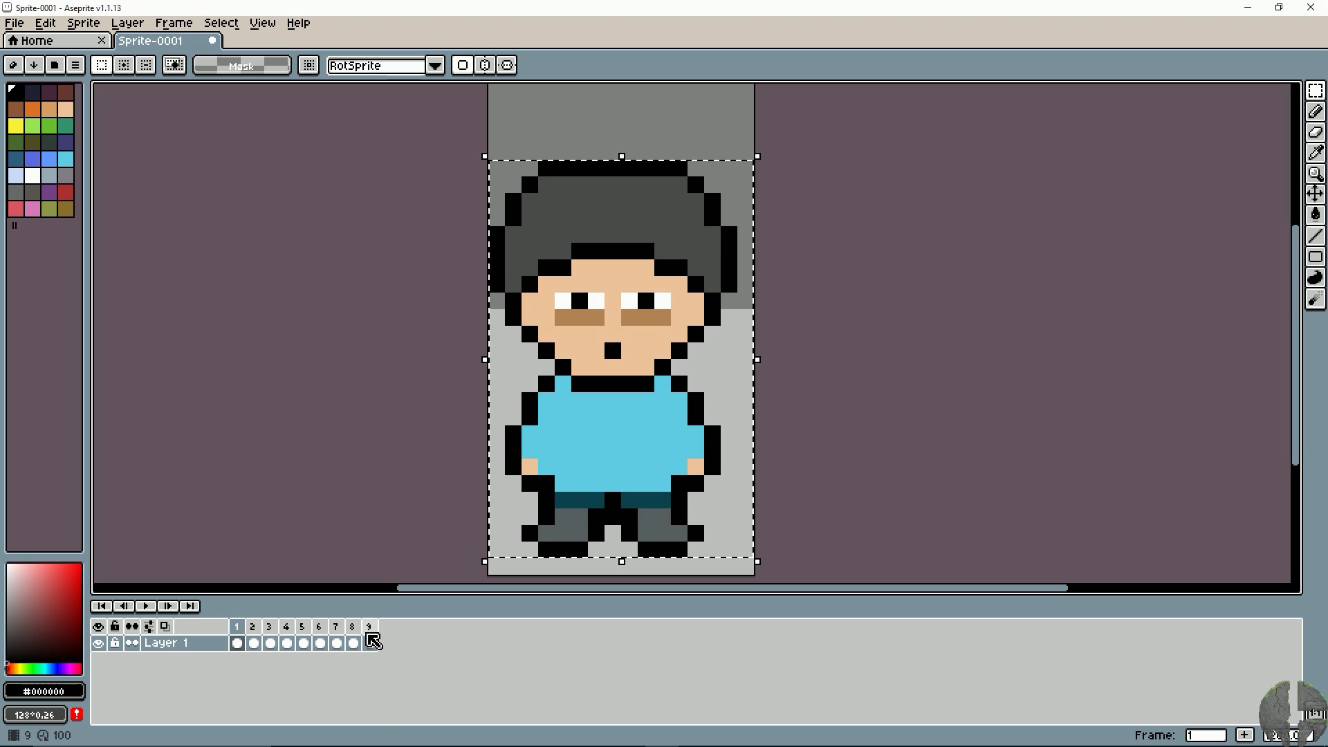
Step: Paste the copied front-facing character into a new empty frame 10 after frame 9 and clear the selection
click(368, 627)
right_click(370, 629)
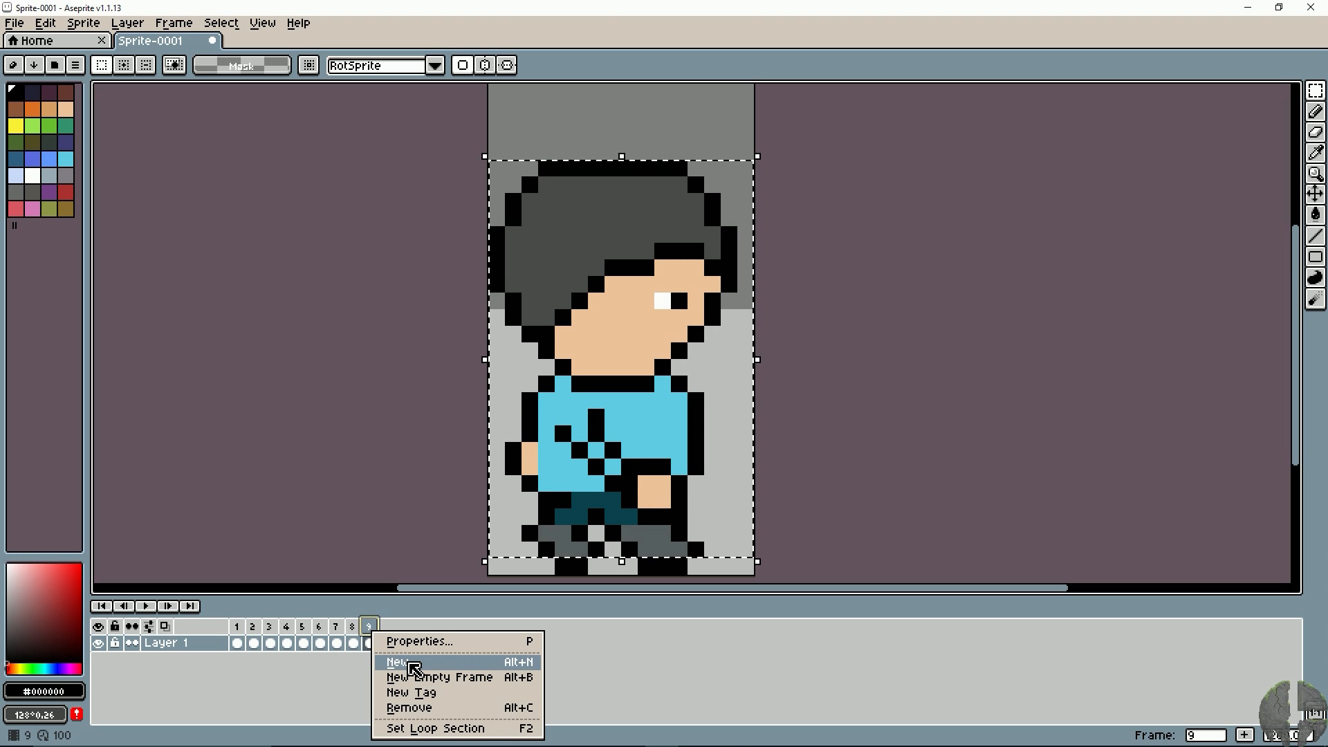
click(413, 669)
click(368, 627)
right_click(372, 627)
click(410, 674)
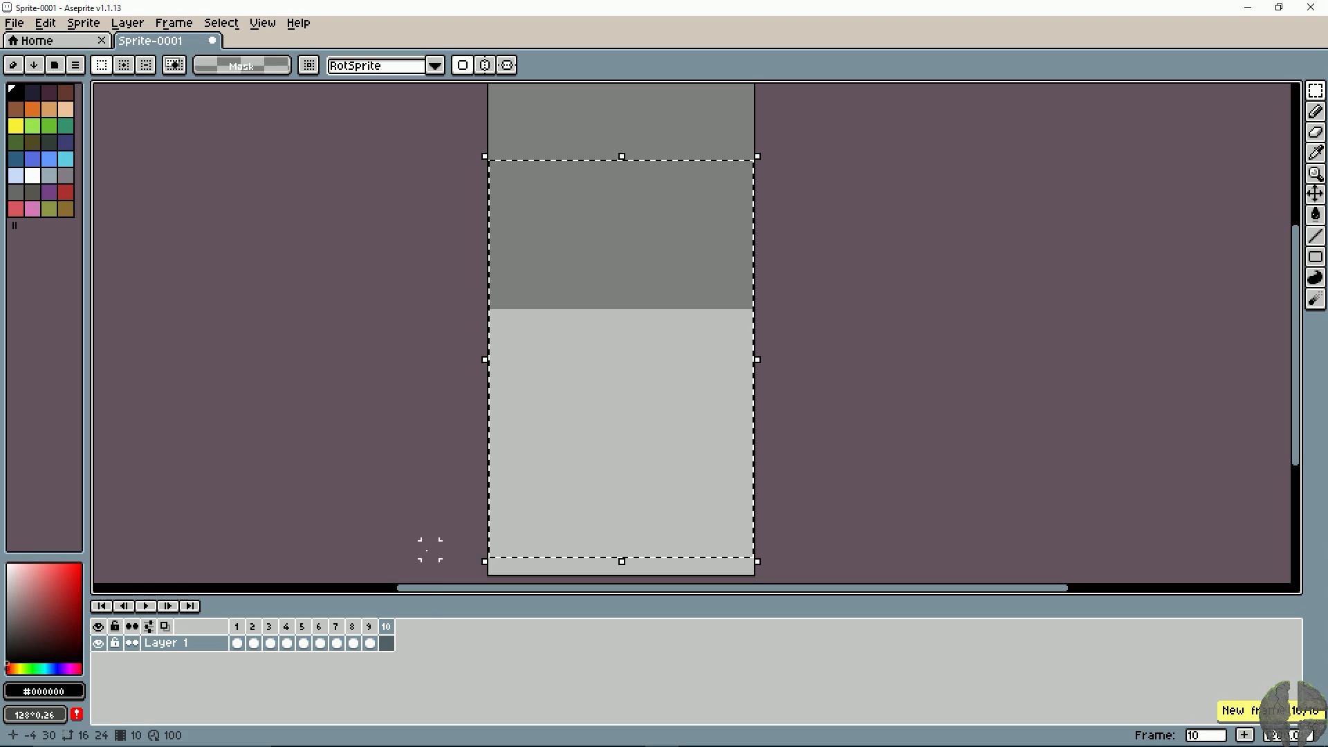
key(ctrl+v)
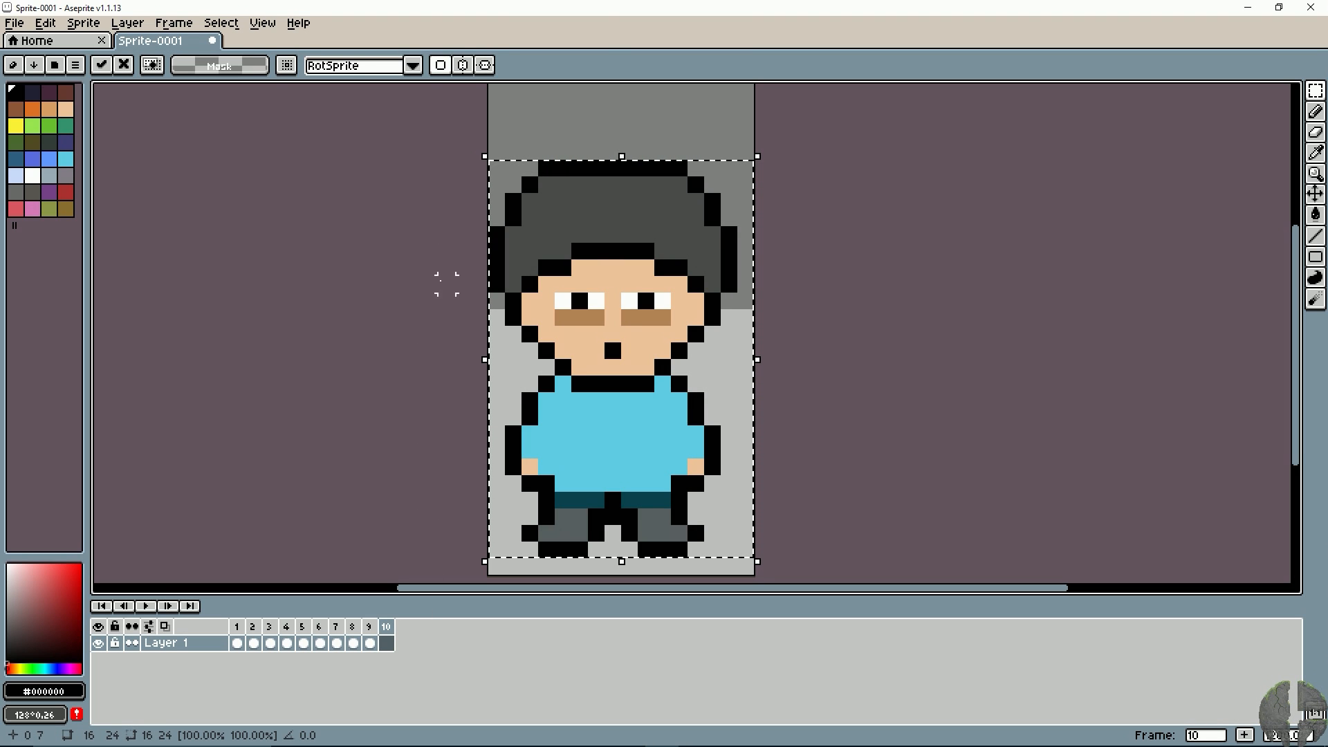
alt+click(596, 272)
key(b)
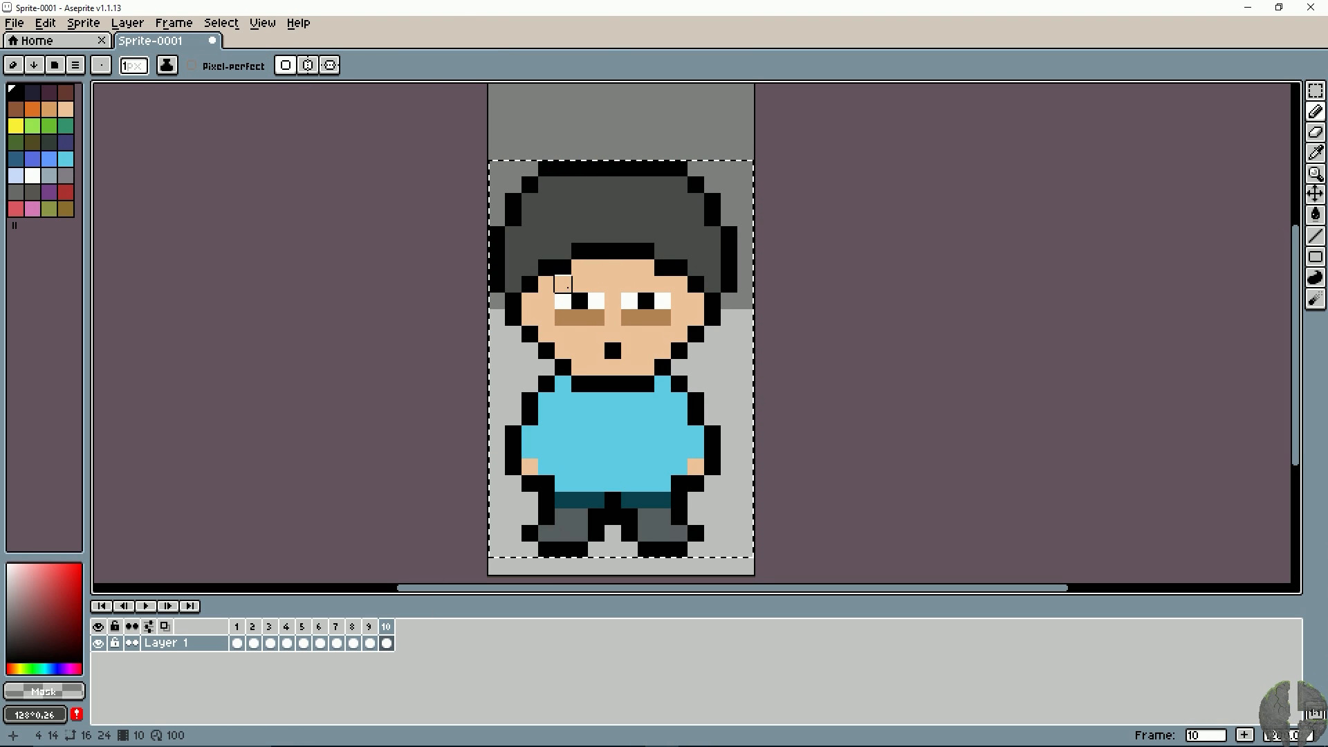
key(m)
key(ctrl+d)
key(b)
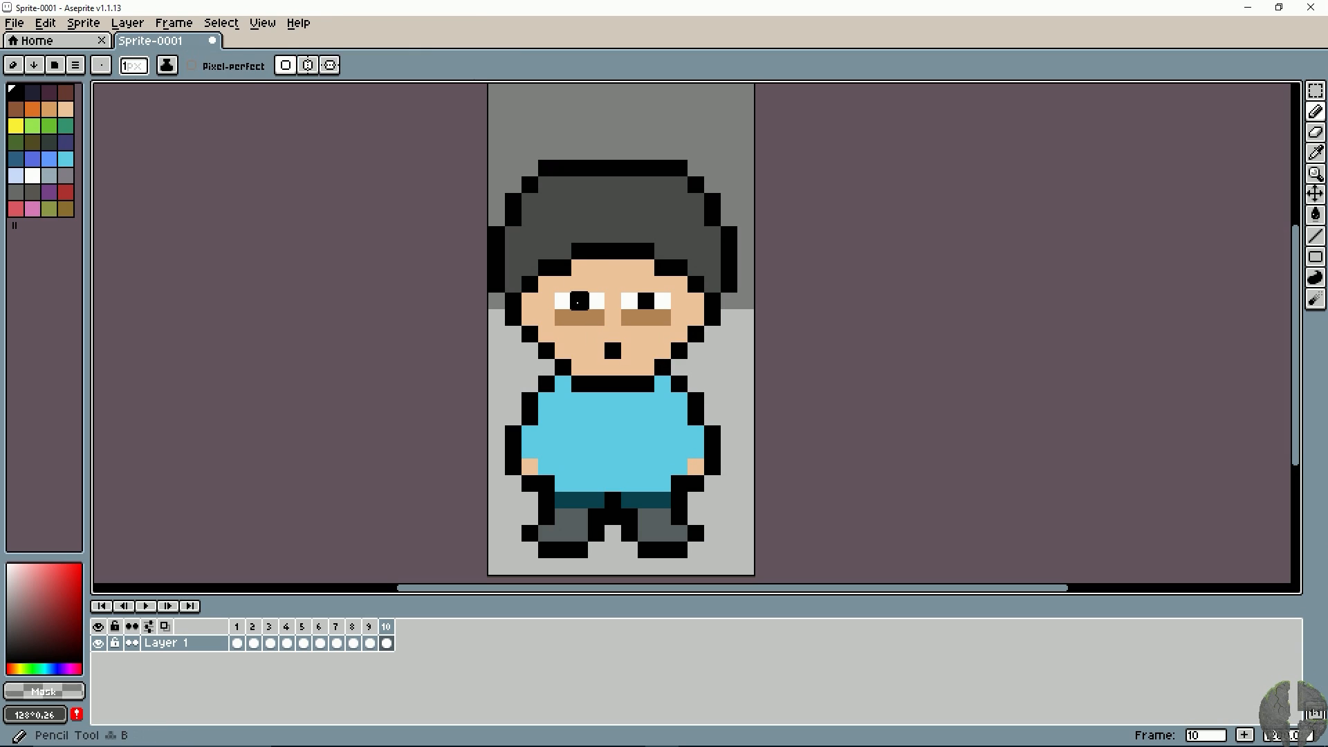
alt+click(590, 279)
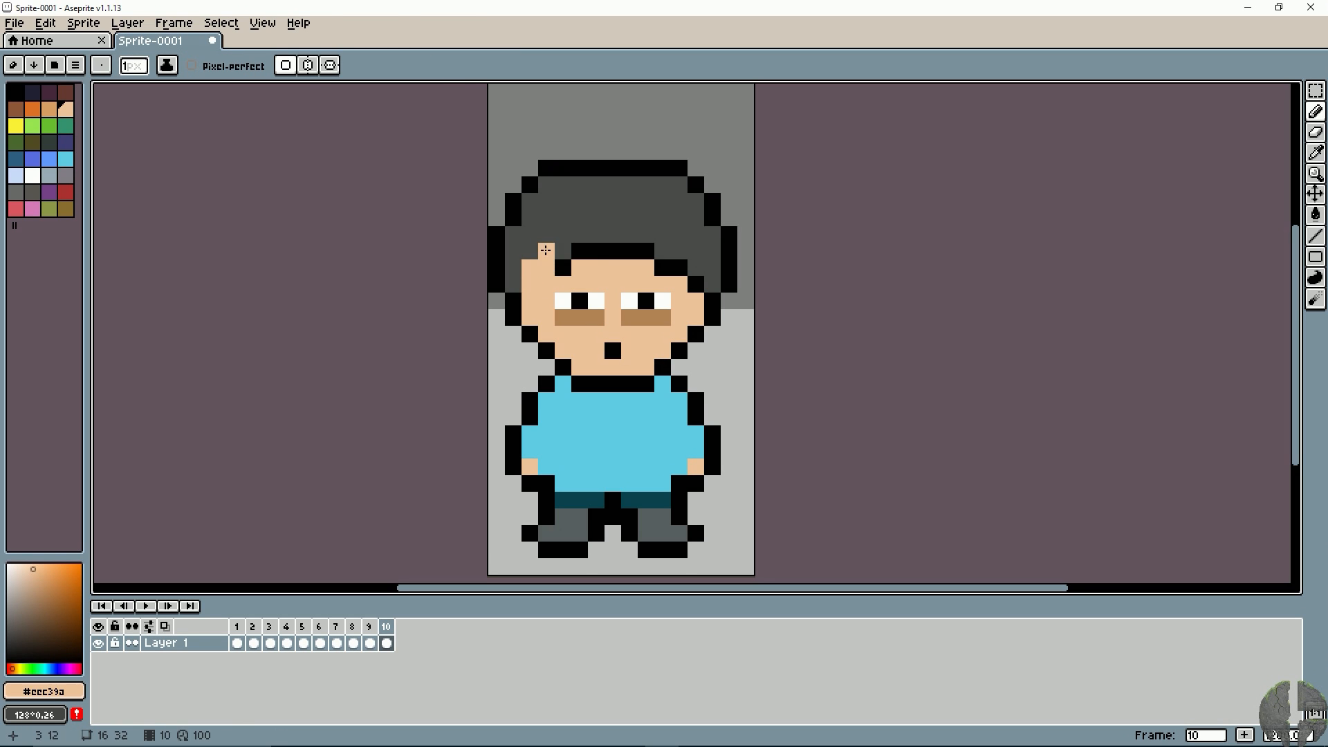
key(ctrl+z)
key(m)
key(ctrl+d)
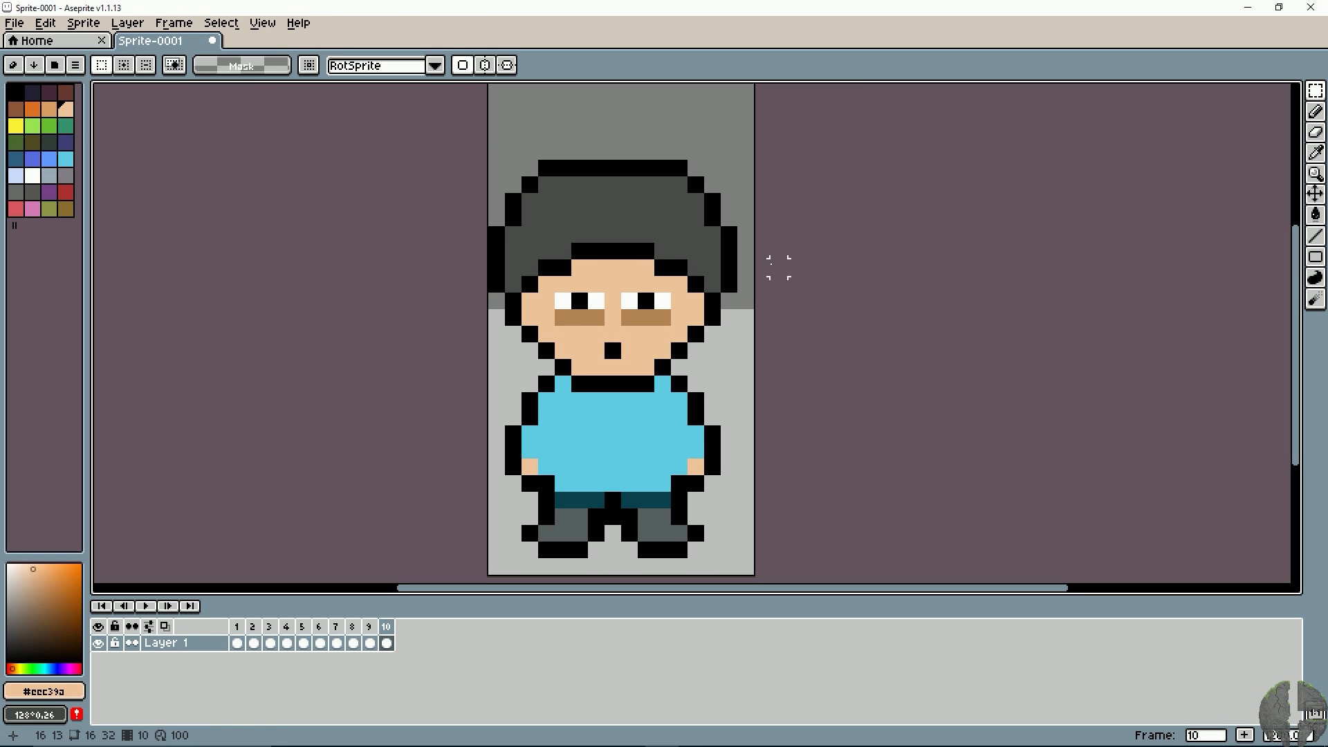
Step: Paint over the face in frame 10 with hair grey #4b4b4b to turn the head into a back view
key(b)
alt+click(596, 217)
mouse_move(530, 270)
mouse_down()
mouse_move(566, 340)
mouse_move(602, 362)
mouse_move(590, 364)
mouse_move(660, 343)
mouse_move(690, 296)
mouse_move(612, 240)
mouse_move(535, 264)
mouse_move(661, 250)
mouse_move(659, 278)
mouse_move(575, 263)
mouse_move(560, 299)
mouse_move(584, 269)
mouse_move(662, 276)
mouse_move(648, 289)
mouse_move(664, 302)
mouse_move(623, 291)
mouse_move(619, 312)
mouse_move(618, 300)
mouse_move(648, 308)
mouse_move(593, 329)
mouse_move(554, 318)
mouse_up()
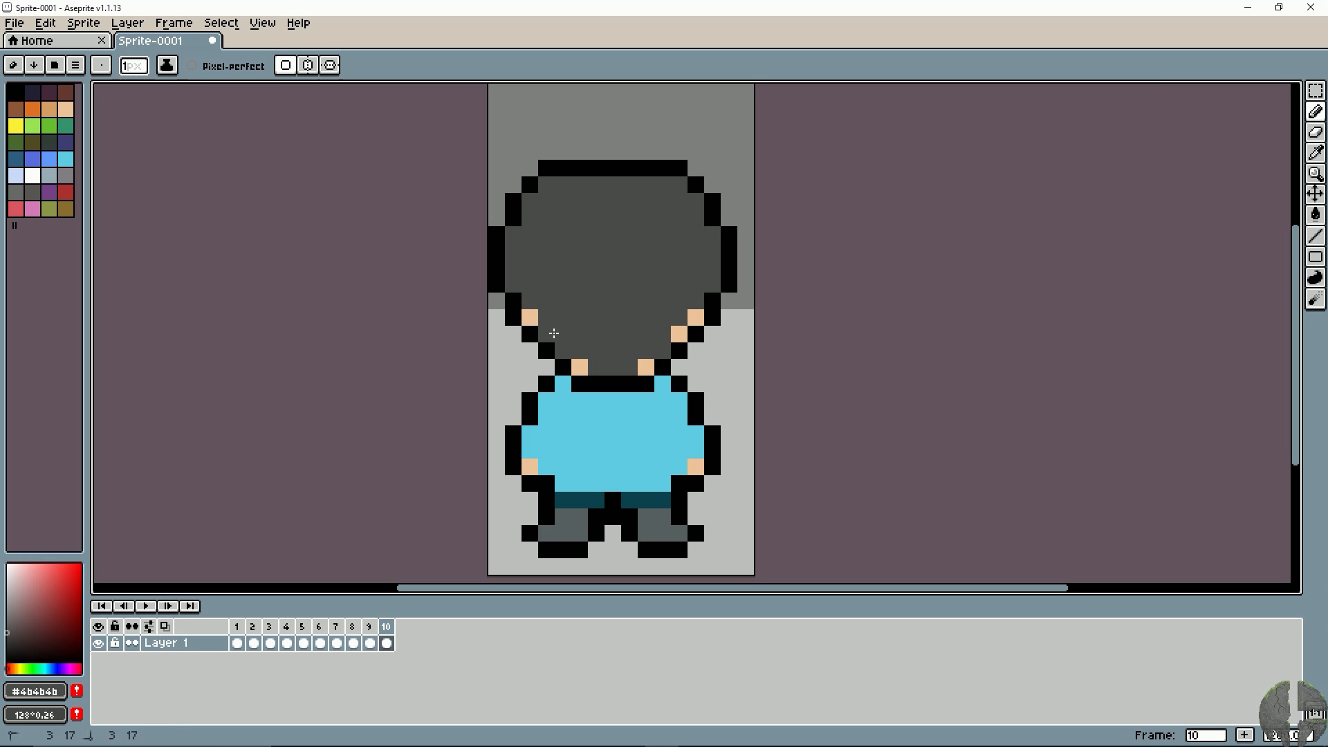
Step: Fill the neck row above the shirt collar in frame 10 with skin colour and pick up the shirt blue #5fcde4
alt+click(579, 367)
drag(596, 367, 629, 368)
alt+click(595, 408)
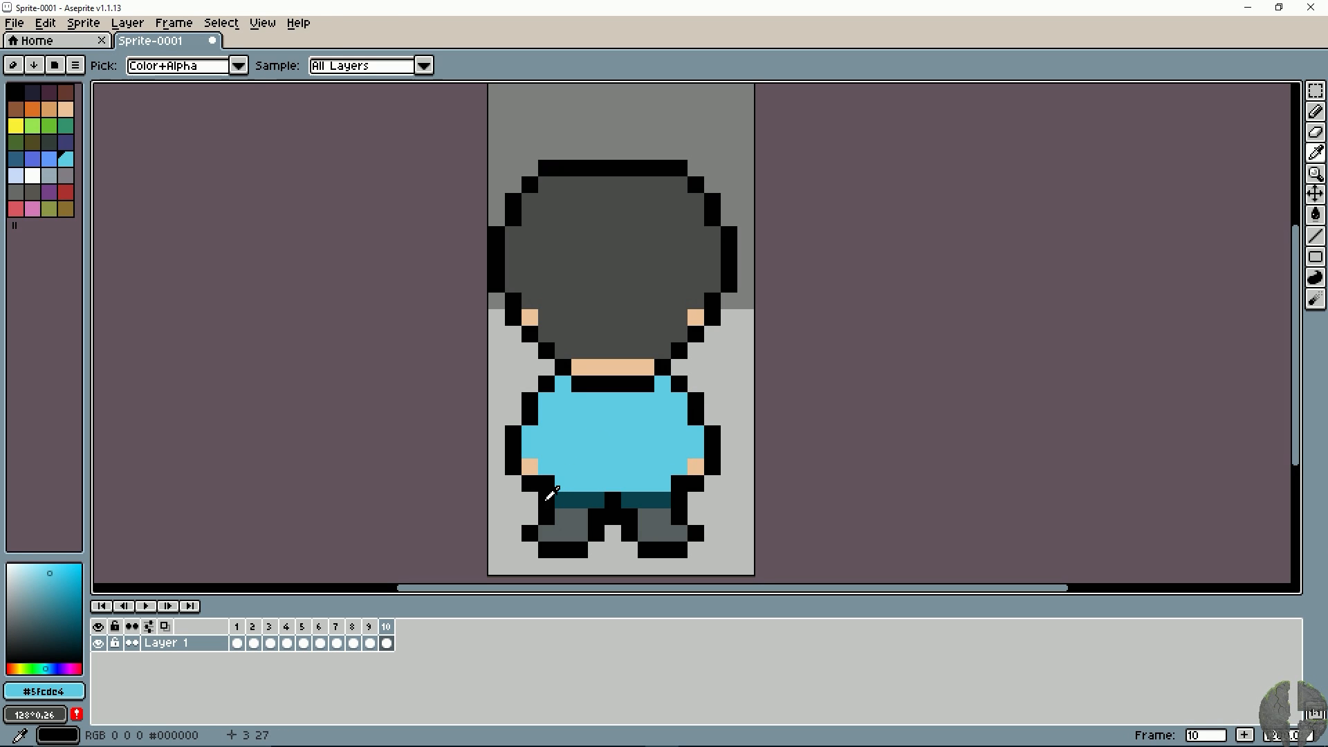
Step: Erase the outer protruding pixel of each foot in frame 10 and close both outer leg edges with black
key(e)
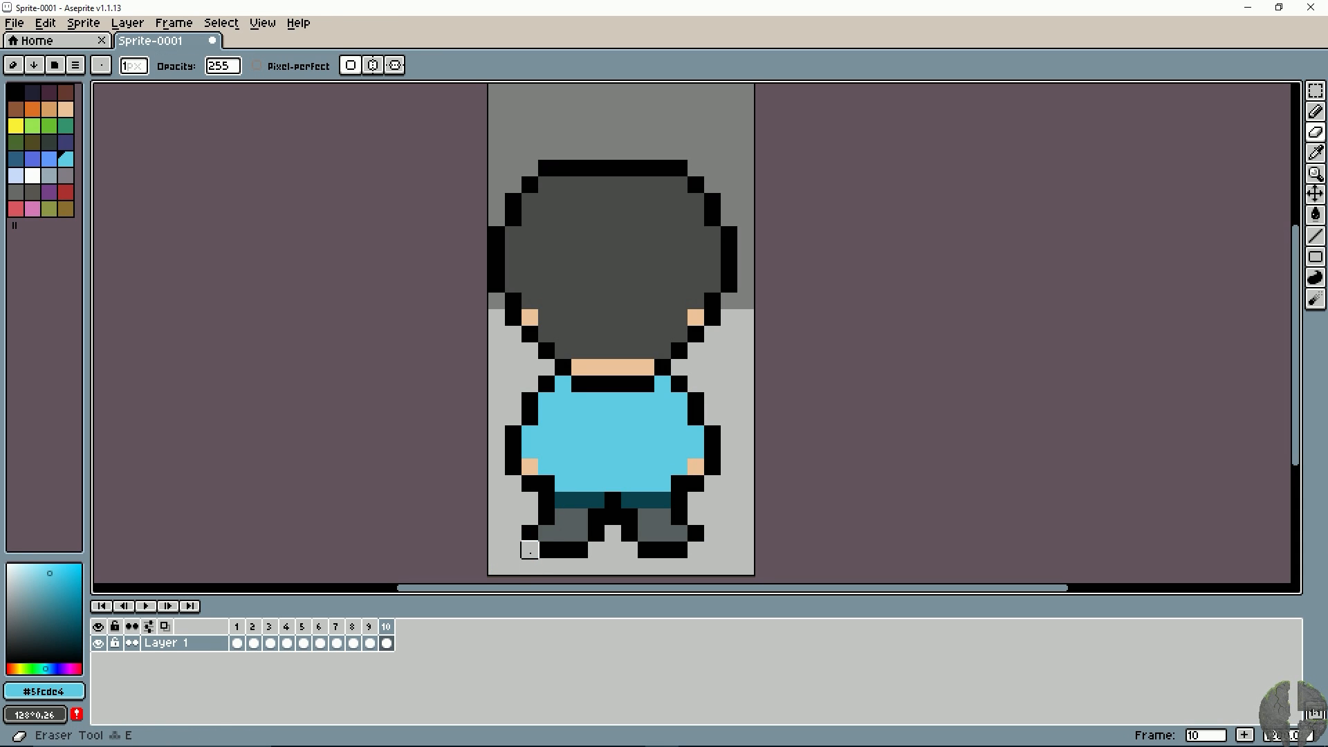
click(530, 533)
click(696, 533)
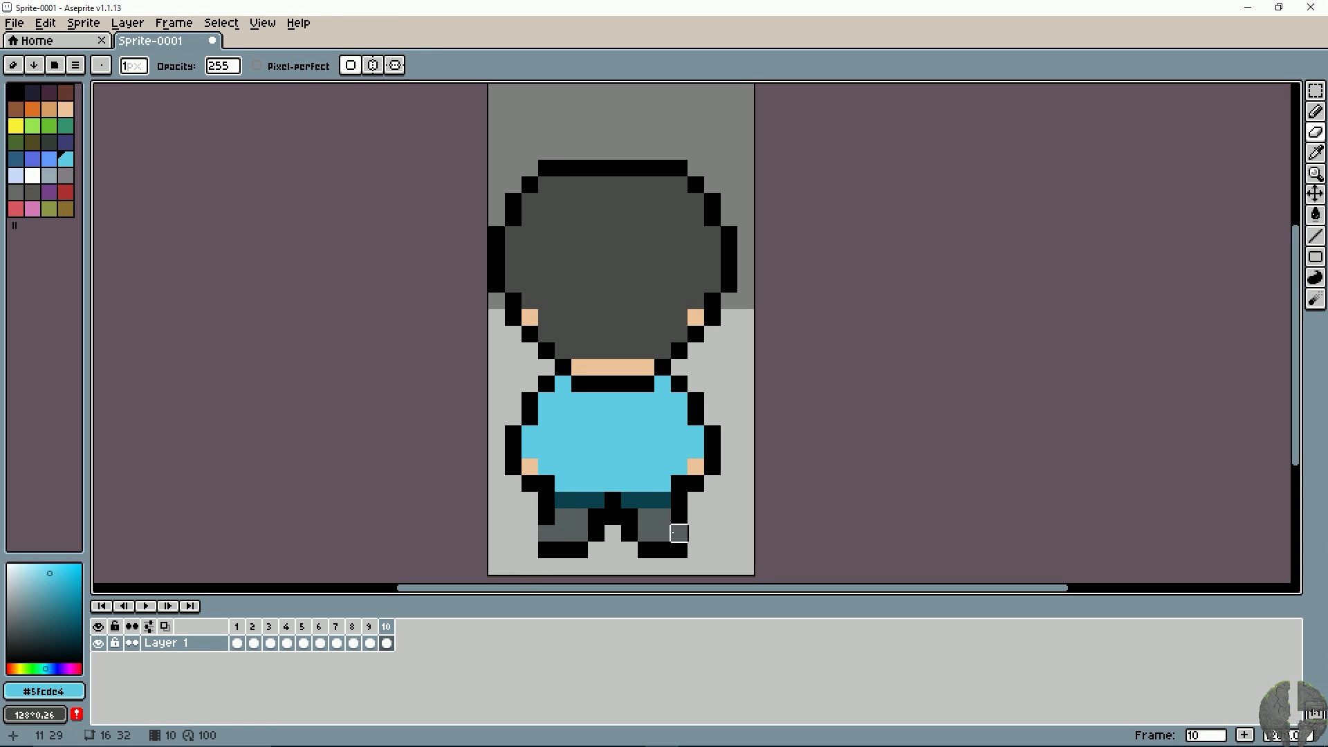
alt+click(679, 516)
key(b)
click(679, 532)
click(547, 533)
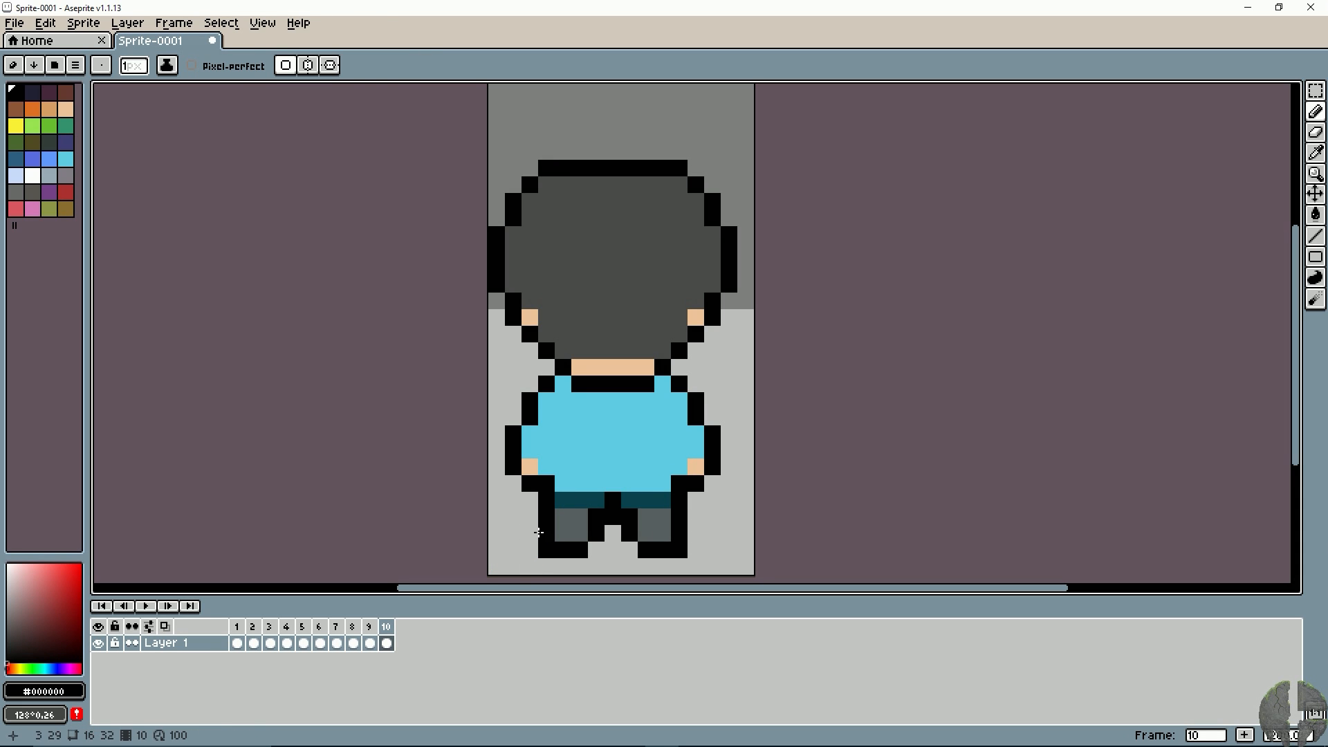
Step: Erase the outer corner pixel of each shoe sole in frame 10
key(e)
click(546, 549)
click(679, 549)
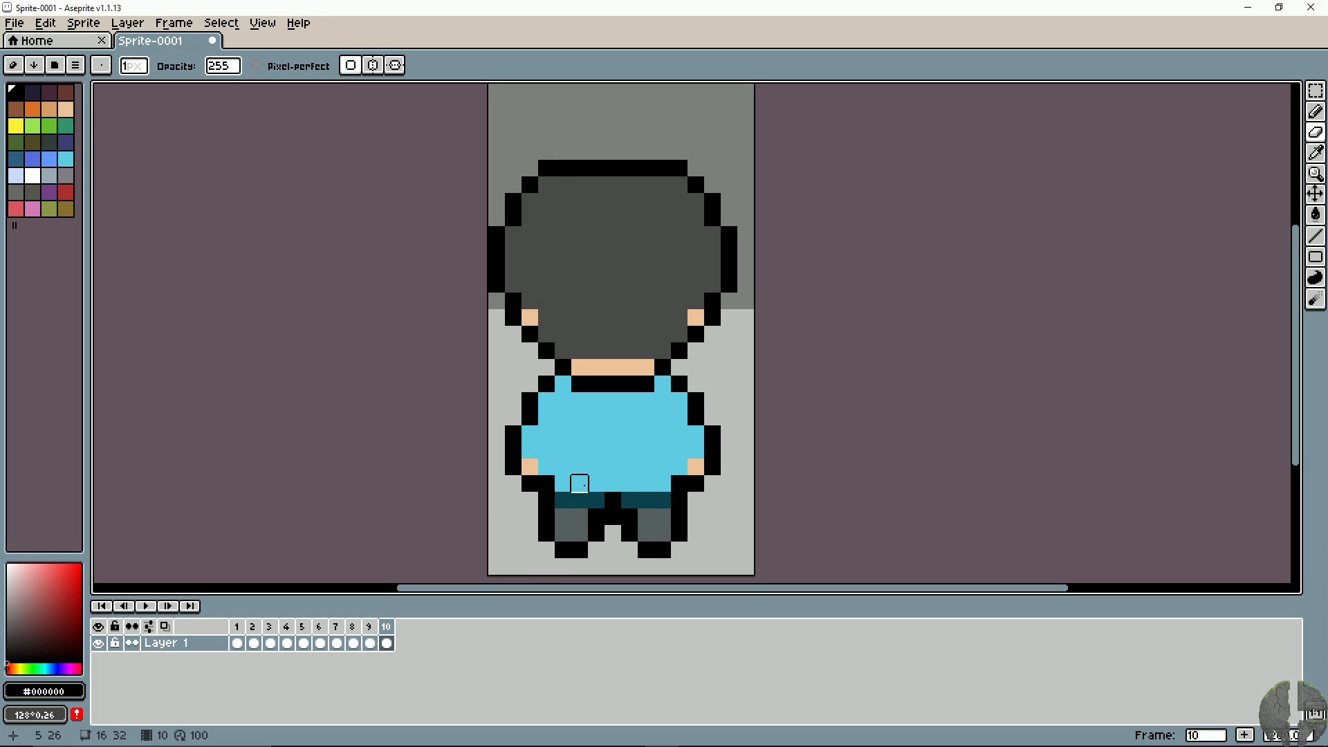
Step: Replace the black pixel in the middle of the shirt hem in frame 10 with dark teal #0a434f
key(i)
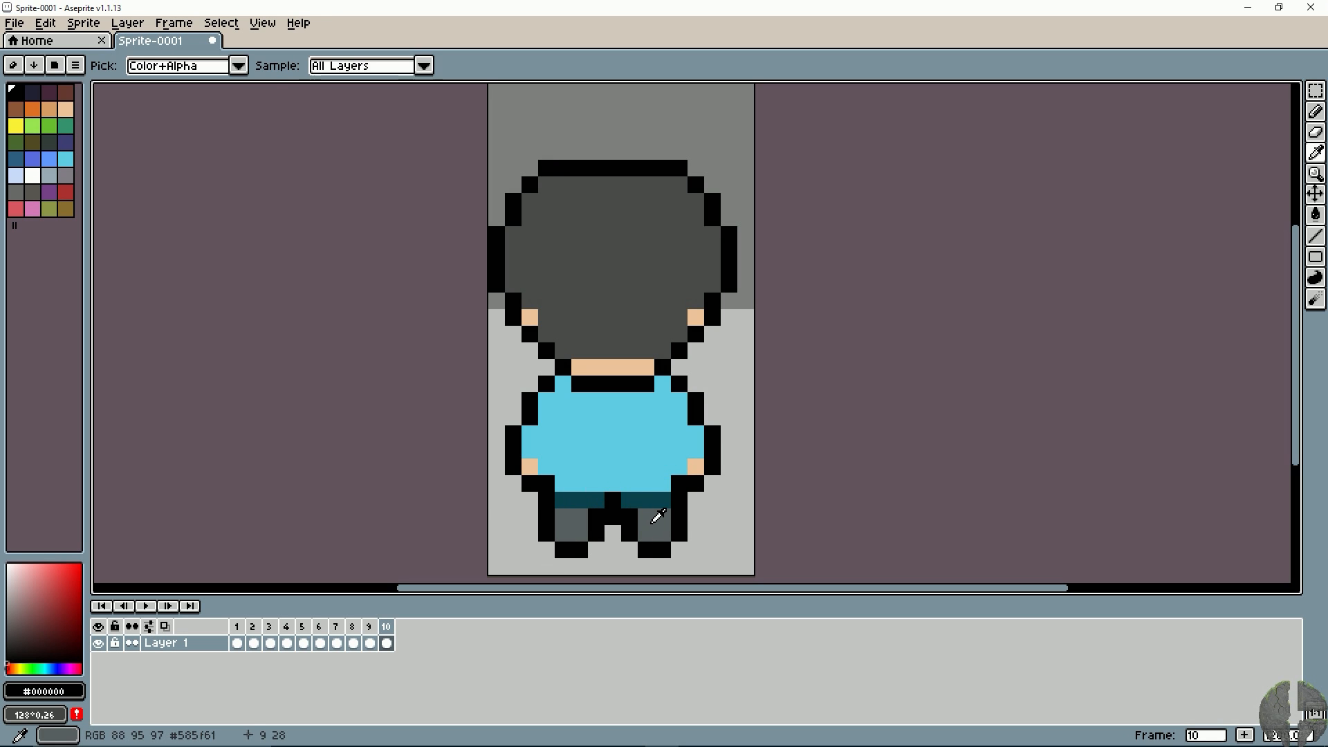
click(639, 493)
key(e)
click(614, 499)
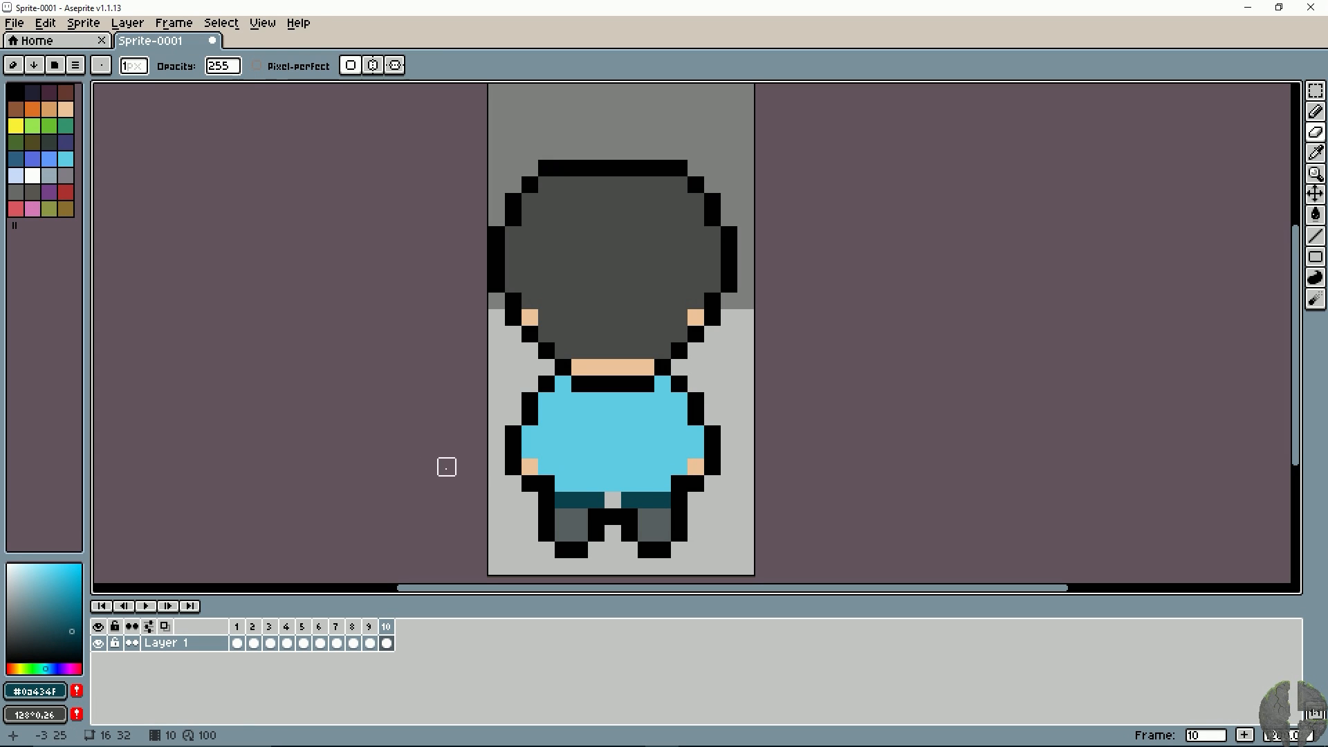
key(b)
click(614, 499)
click(588, 490)
click(615, 516)
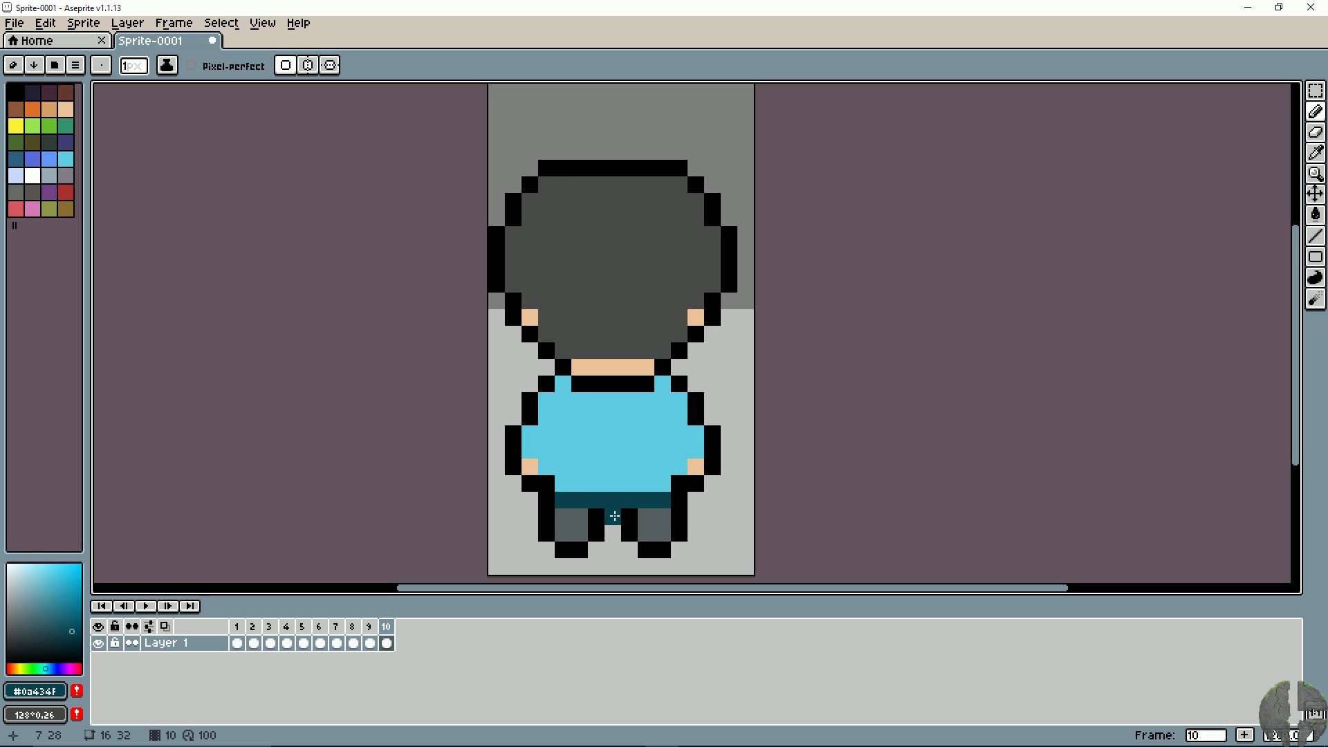
key(ctrl+z)
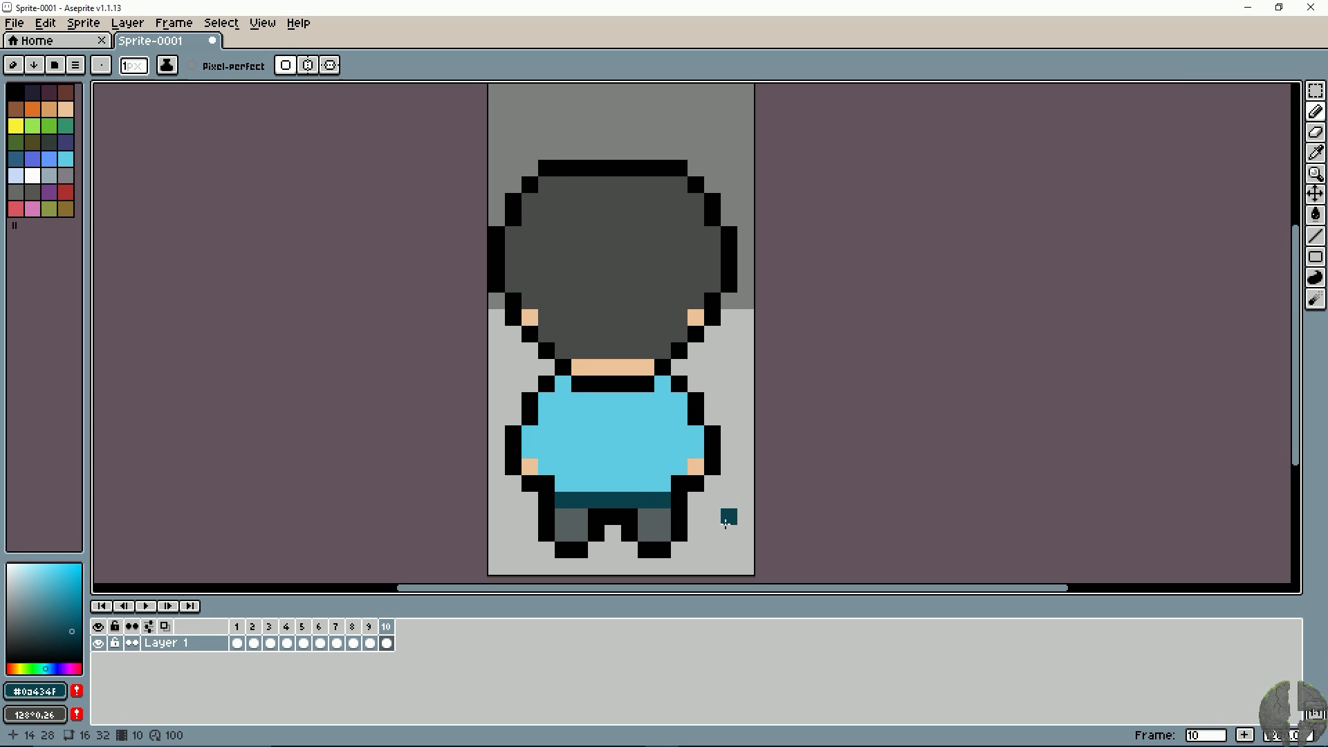
Step: Extend the right leg in frame 10 one pixel outward and downward with a black outline and trouser grey fill
alt+click(679, 529)
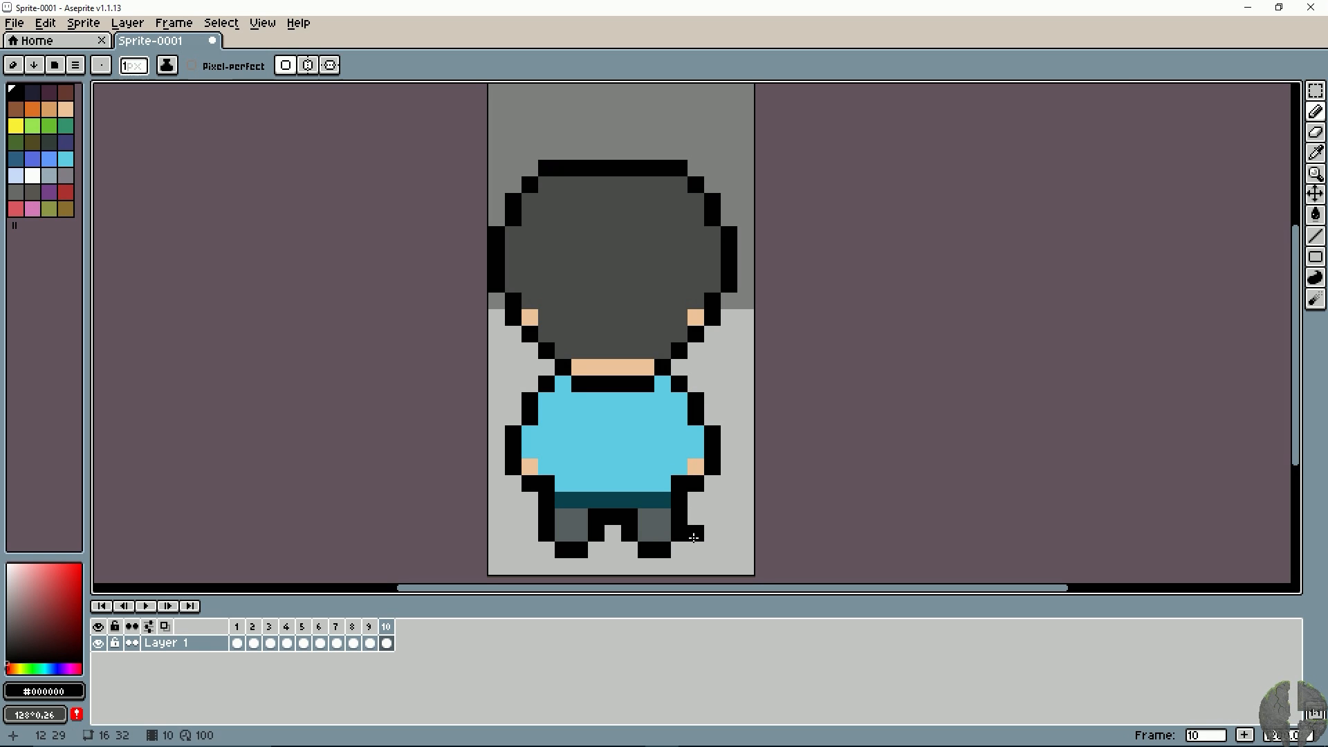
key(ctrl+z)
key(ctrl+z)
click(692, 522)
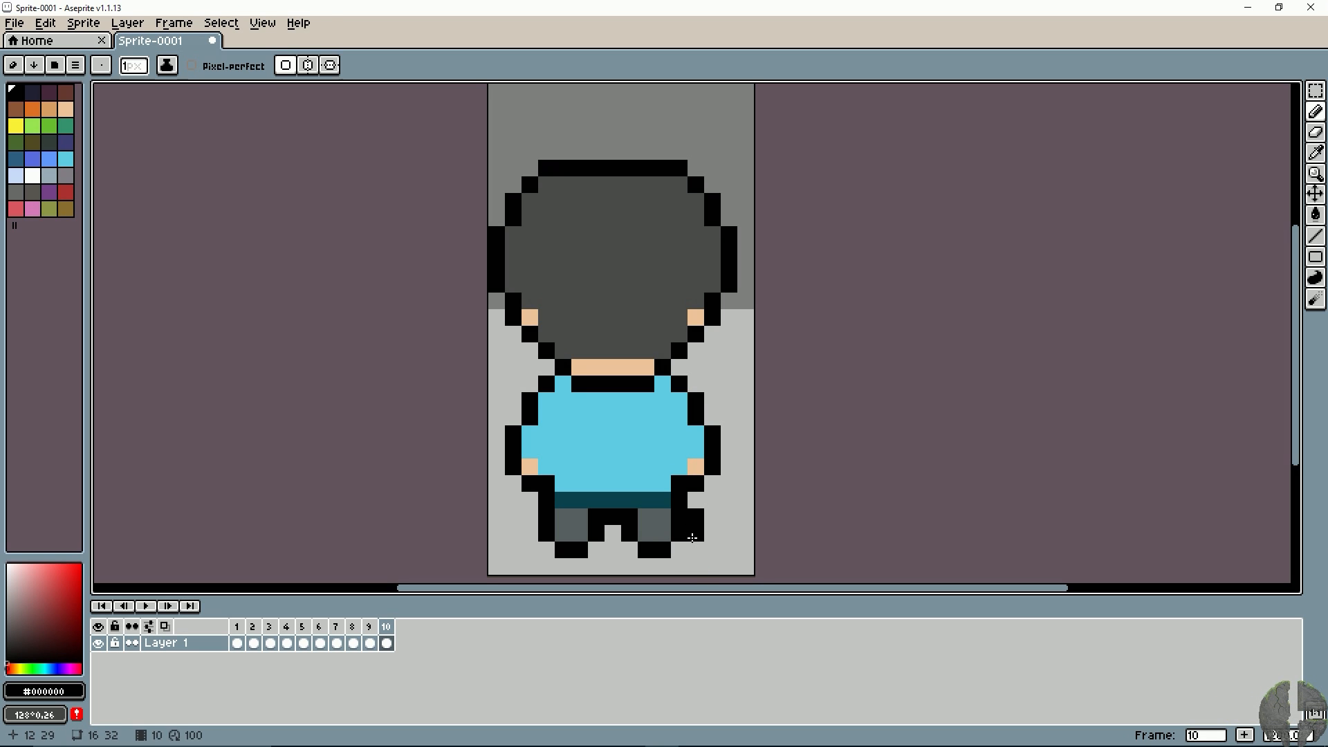
click(682, 547)
alt+click(666, 521)
mouse_move(676, 521)
mouse_down()
mouse_move(557, 543)
mouse_move(652, 541)
mouse_move(671, 546)
mouse_move(632, 549)
mouse_move(696, 550)
mouse_up()
alt+click(630, 537)
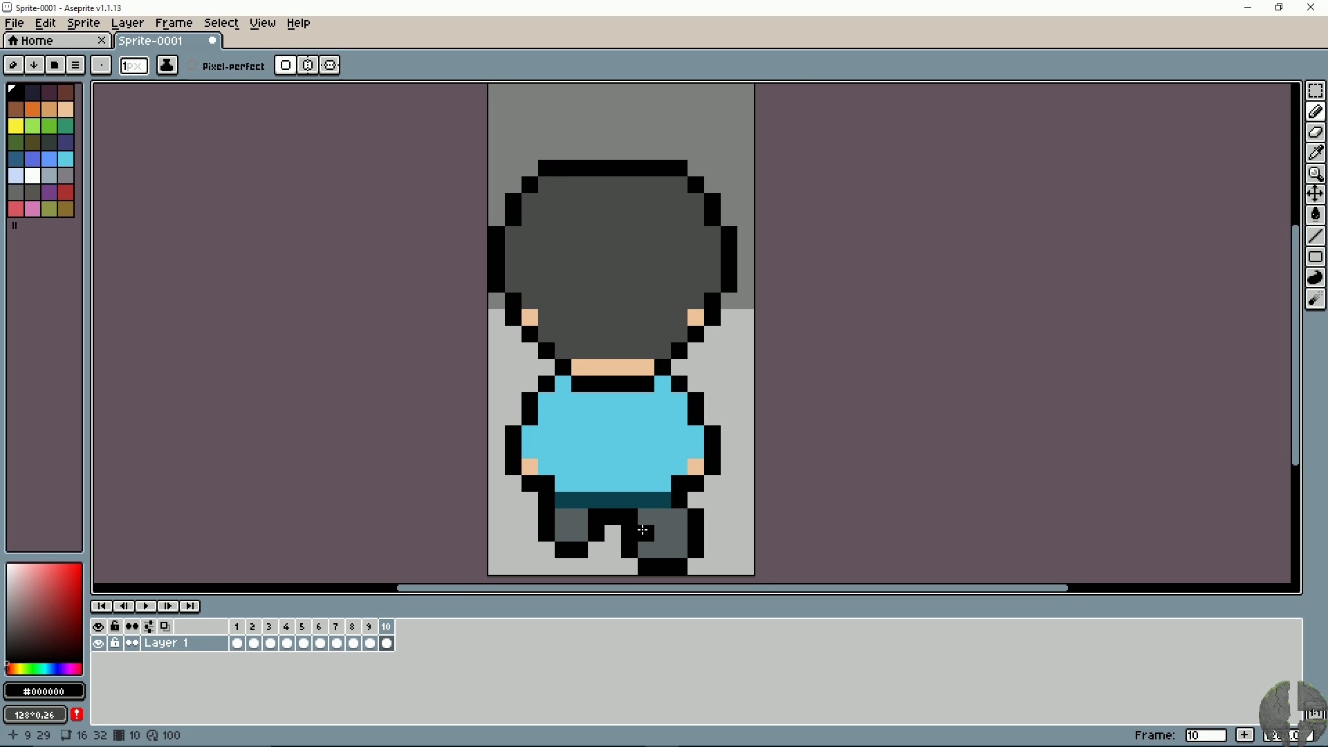
Step: Shorten the left leg in frame 10 by moving its foot up one pixel
mouse_move(385, 626)
mouse_down()
mouse_move(238, 628)
mouse_move(387, 631)
mouse_up()
click(387, 629)
key(m)
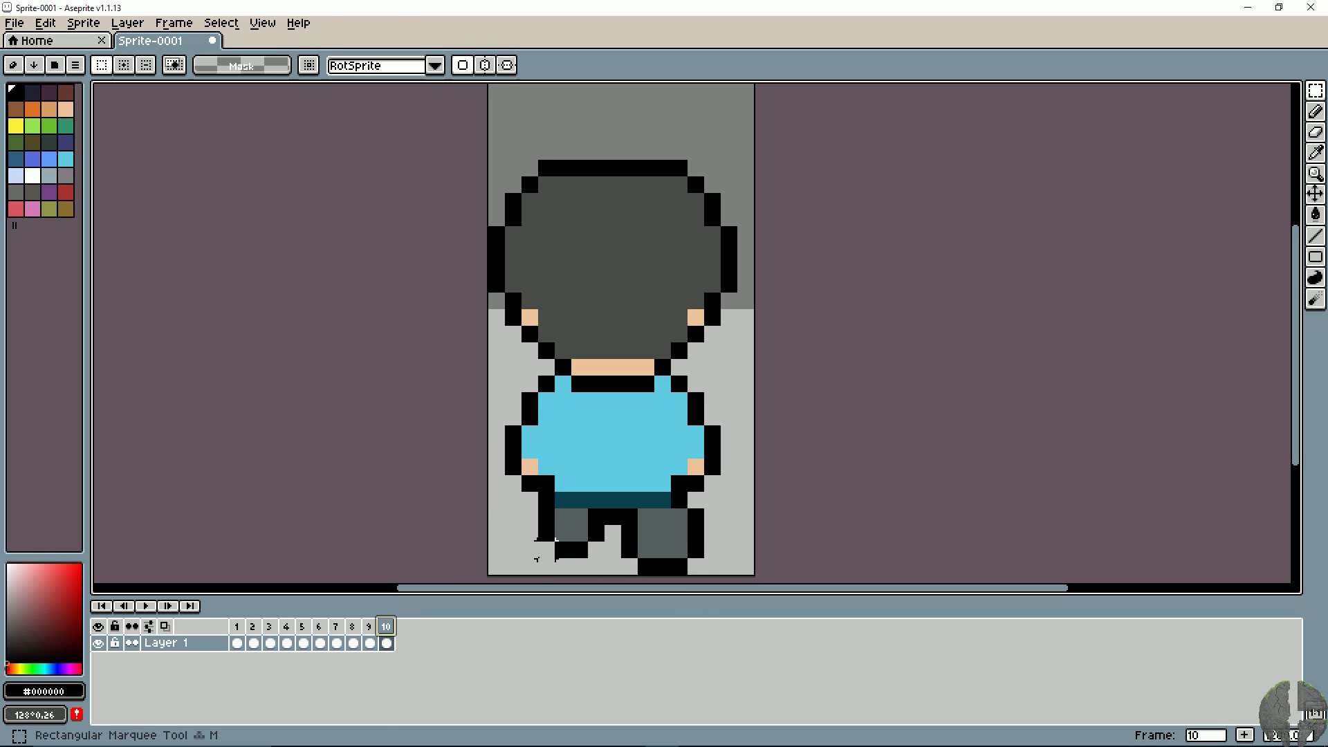
mouse_move(538, 525)
mouse_down()
mouse_move(604, 574)
mouse_move(568, 541)
mouse_up()
click(446, 533)
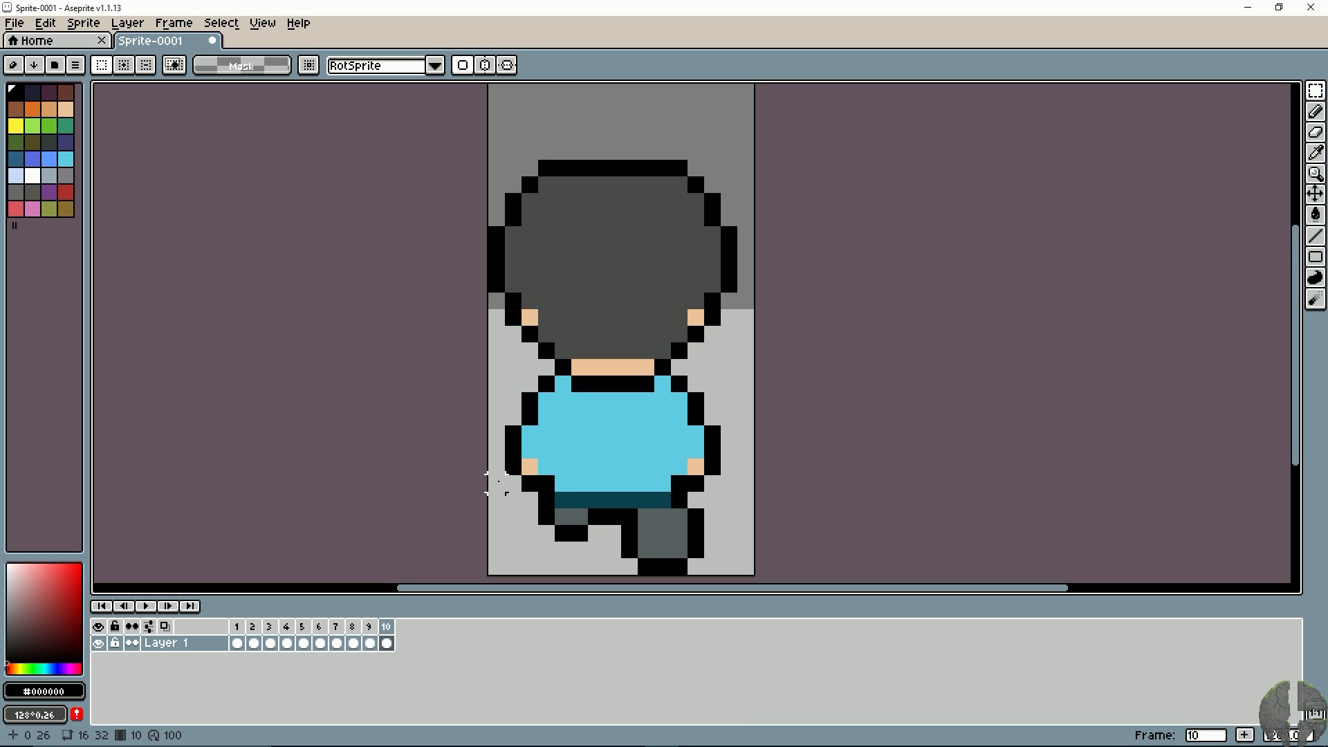
Step: Cover the left hand in frame 10 with shirt blue #5fcde4 and erase the arm's outer outline
alt+click(529, 466)
alt+click(533, 450)
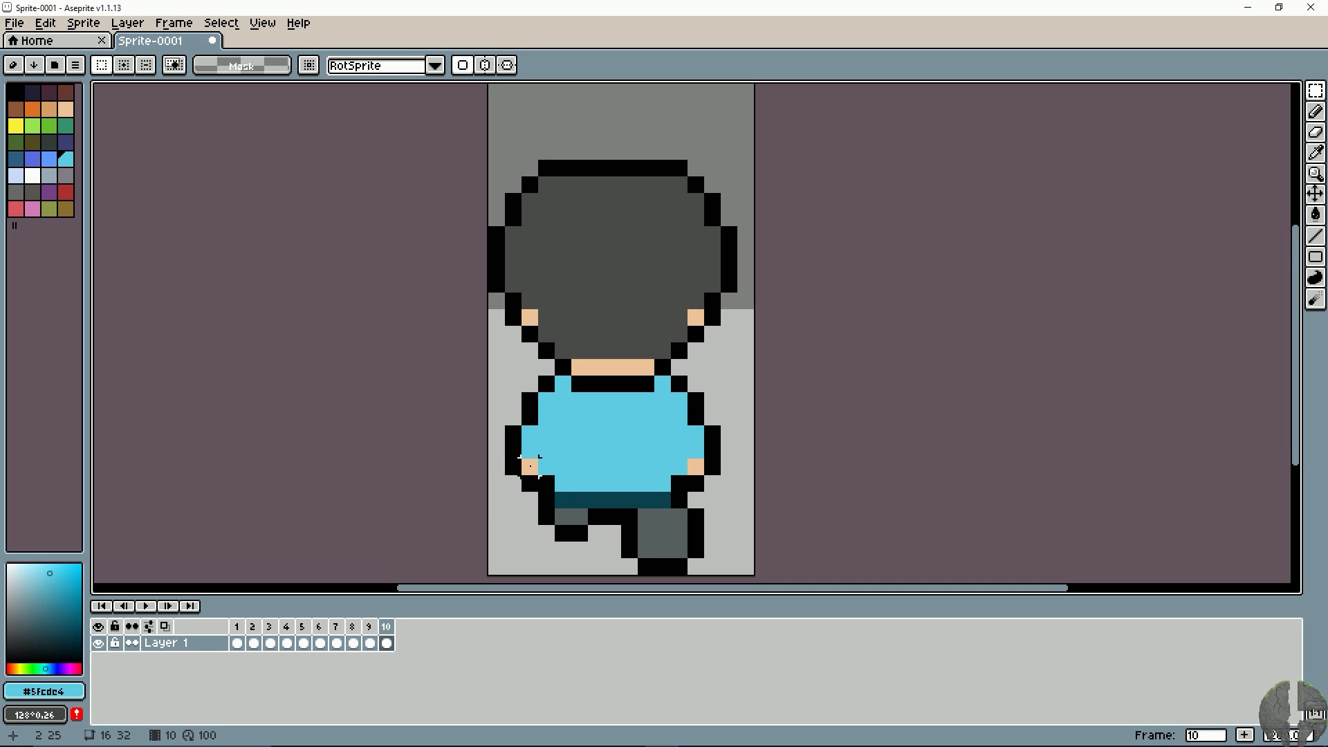
key(b)
click(534, 462)
key(e)
drag(513, 437, 514, 474)
Step: Redraw the left arm's outline in black one pixel further inward and erase the leftover corner pixel below it
key(alt)
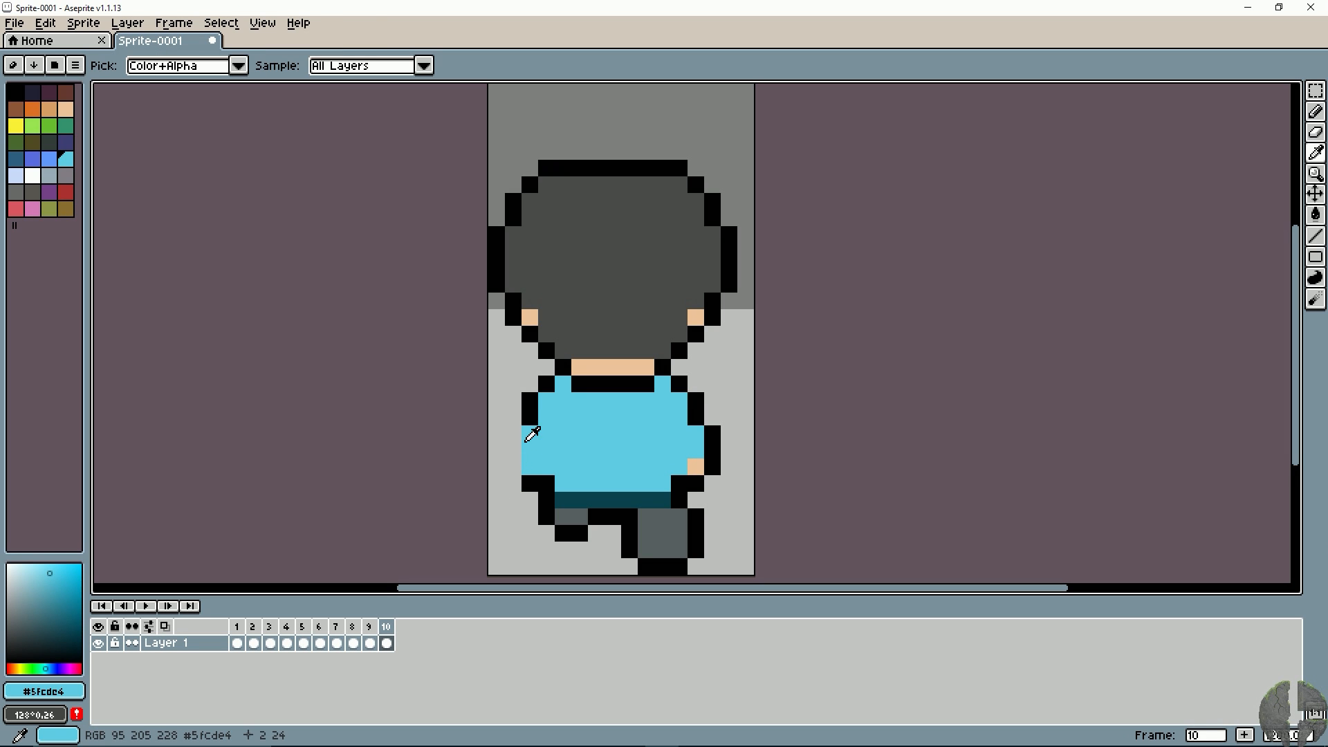
key(b)
alt+click(528, 415)
drag(530, 432, 530, 470)
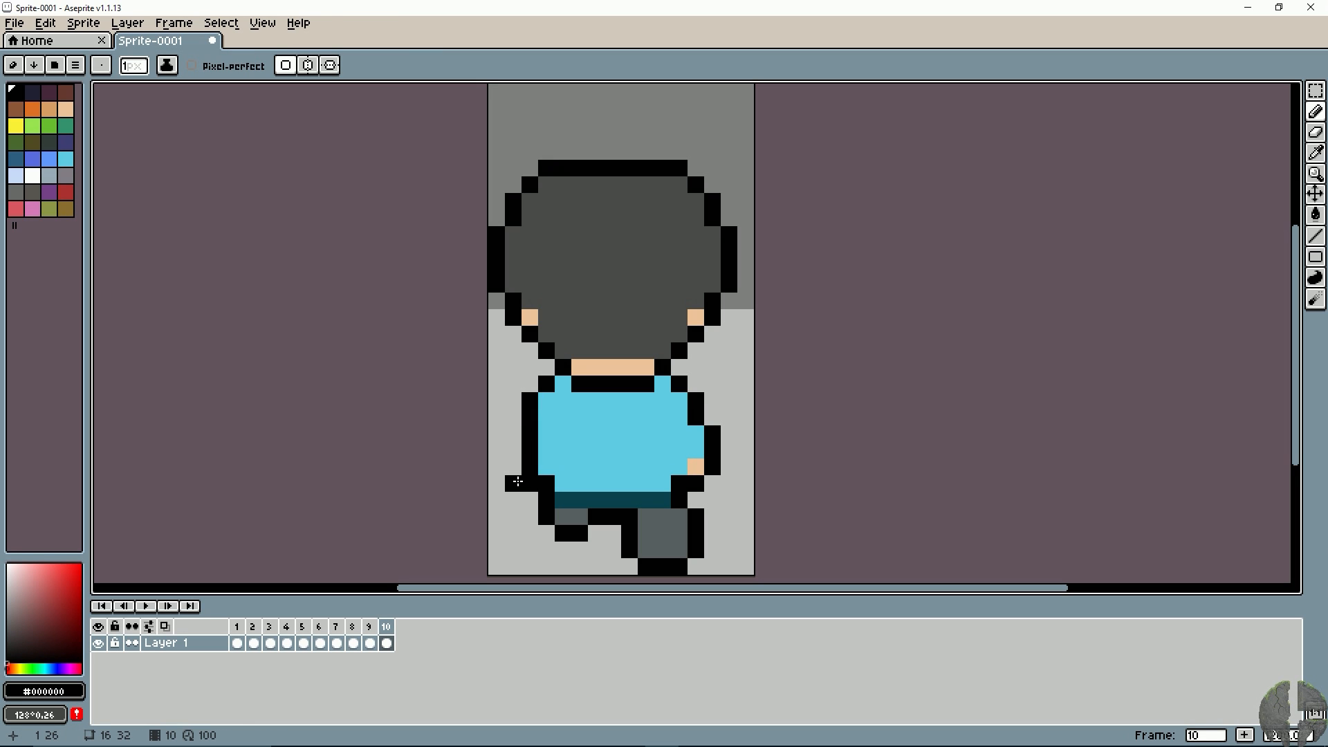
key(e)
click(528, 483)
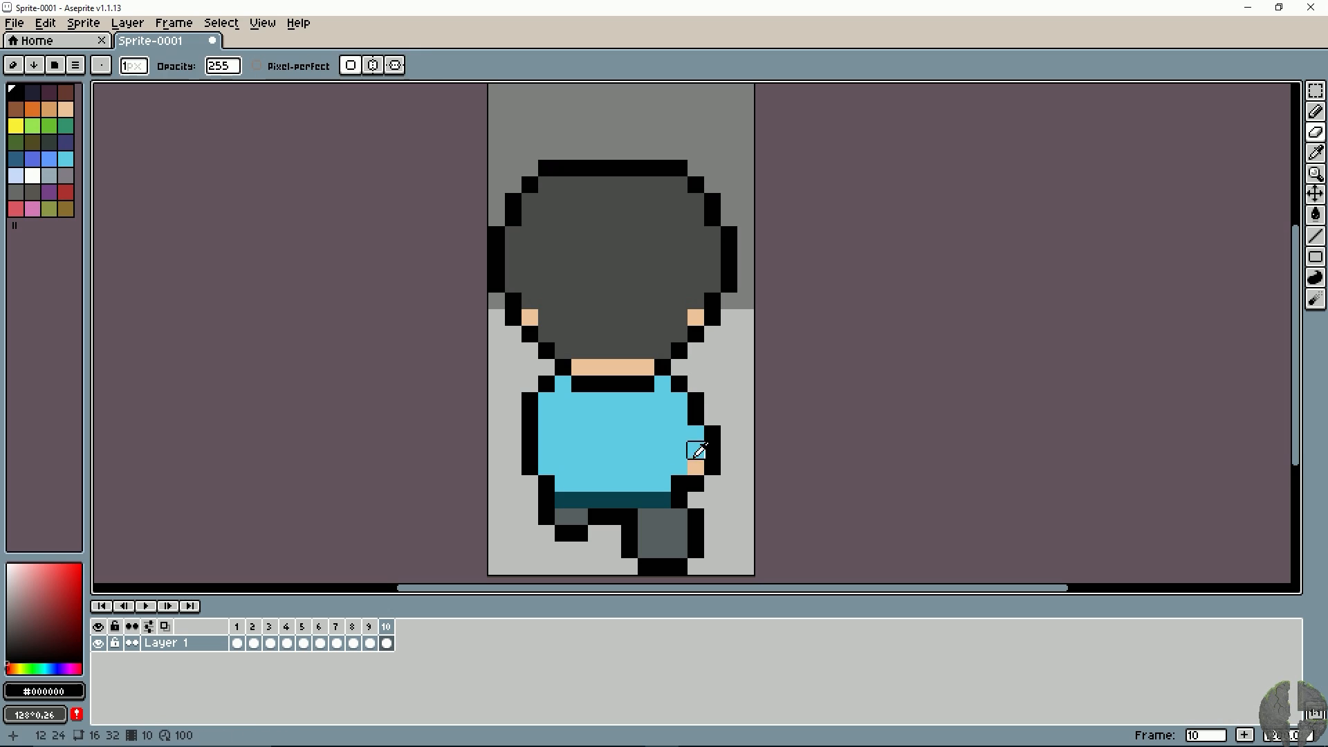
Step: Enlarge the right hand in frame 10 downward with skin colour and outline its inner edge with black pixels
alt+click(695, 467)
drag(694, 482, 678, 483)
alt+click(694, 497)
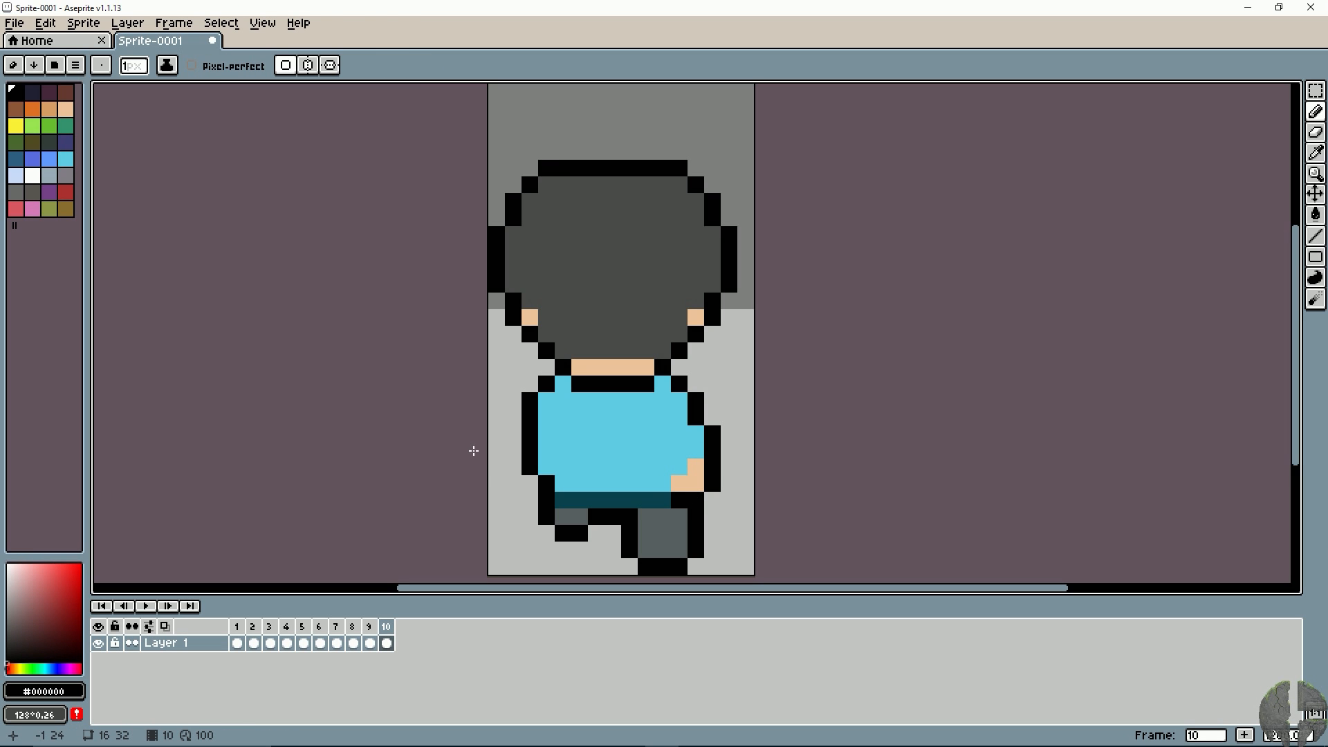
click(678, 467)
click(662, 482)
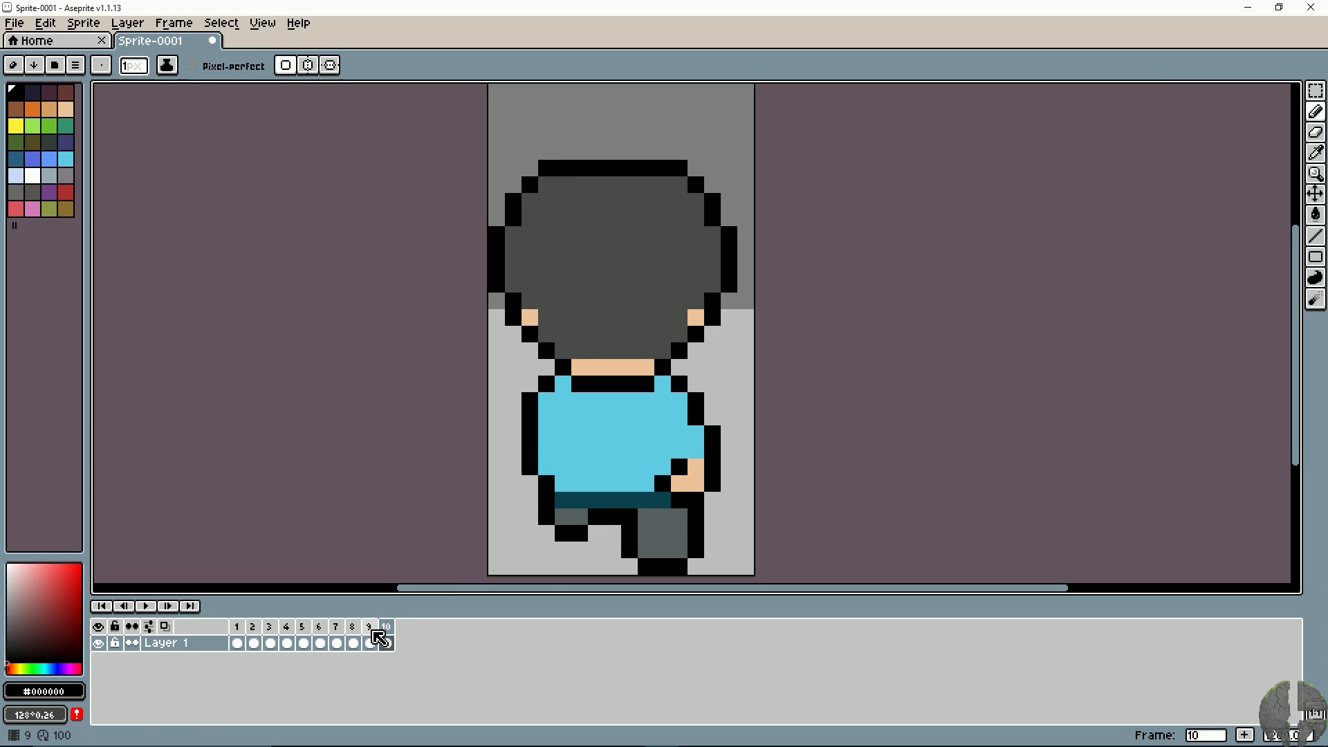
Step: Select and copy the whole back-view walking pose in frame 10 and clear the selection
click(369, 629)
click(387, 627)
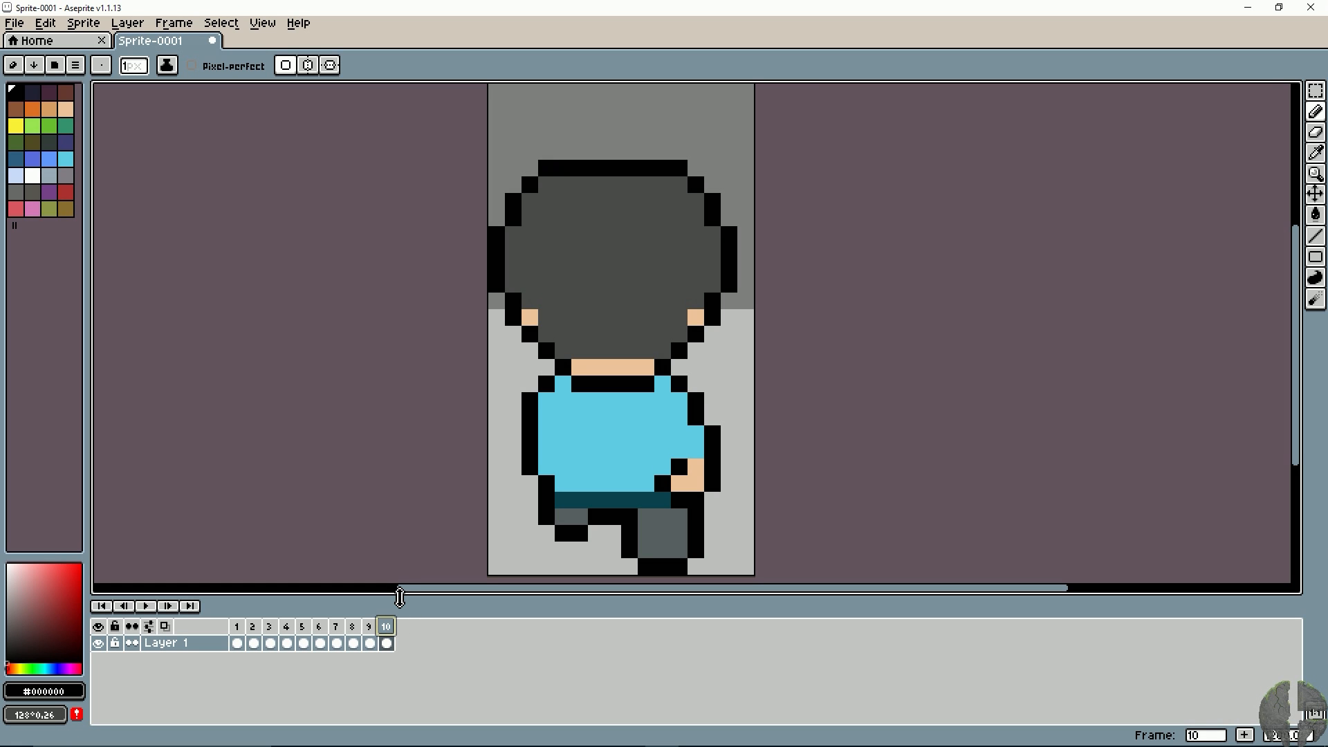
key(m)
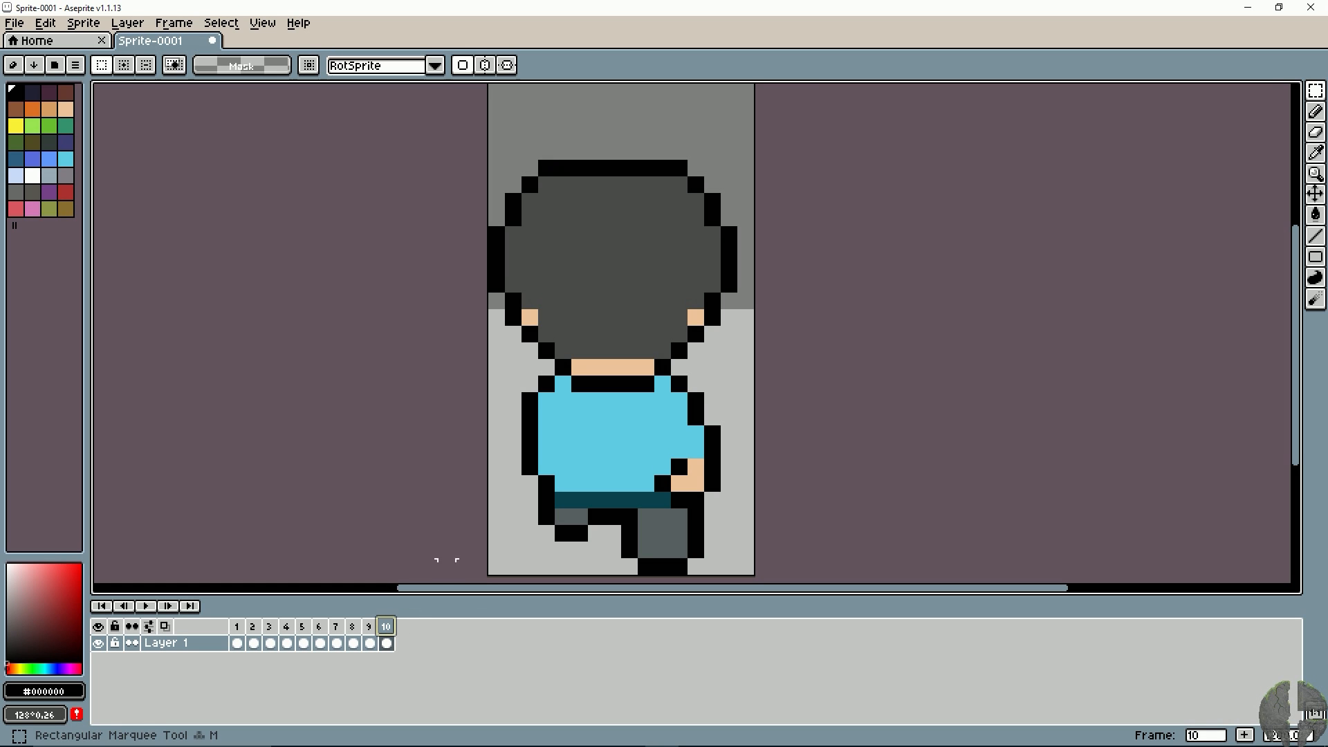
drag(491, 165, 747, 562)
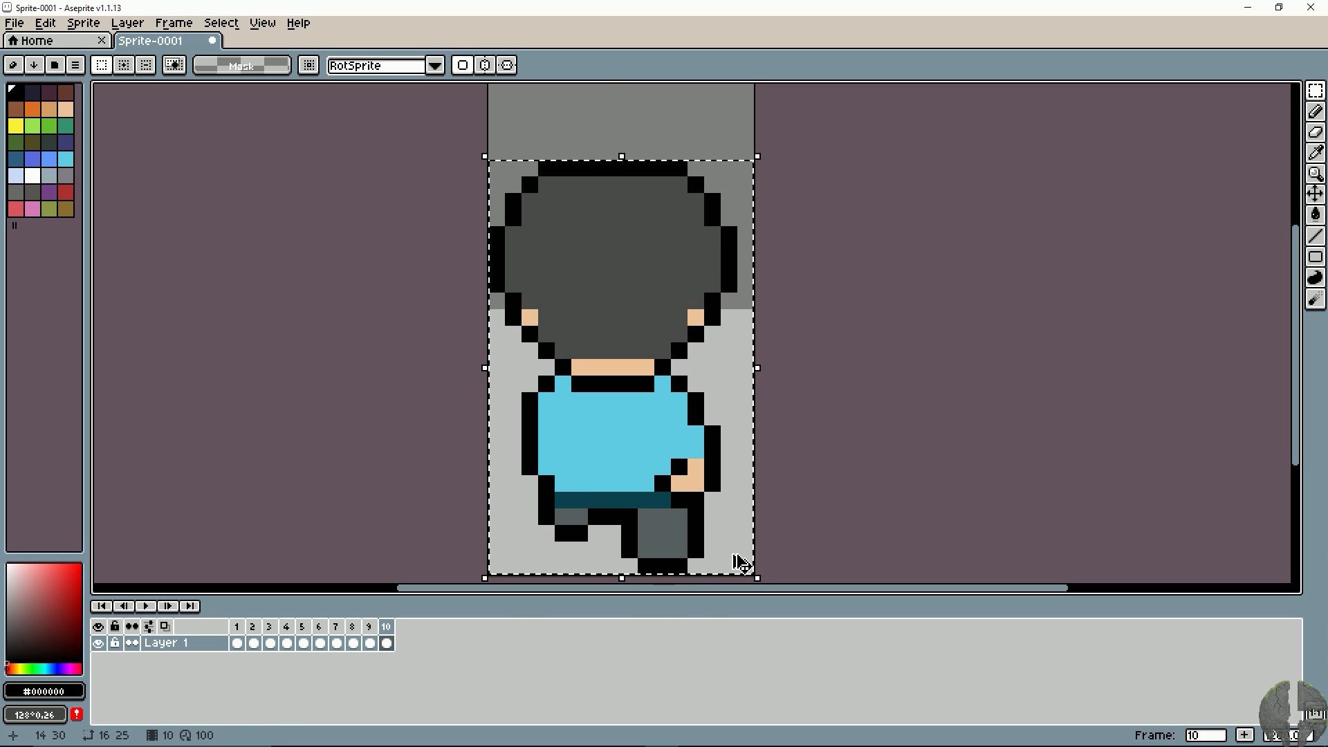
click(828, 465)
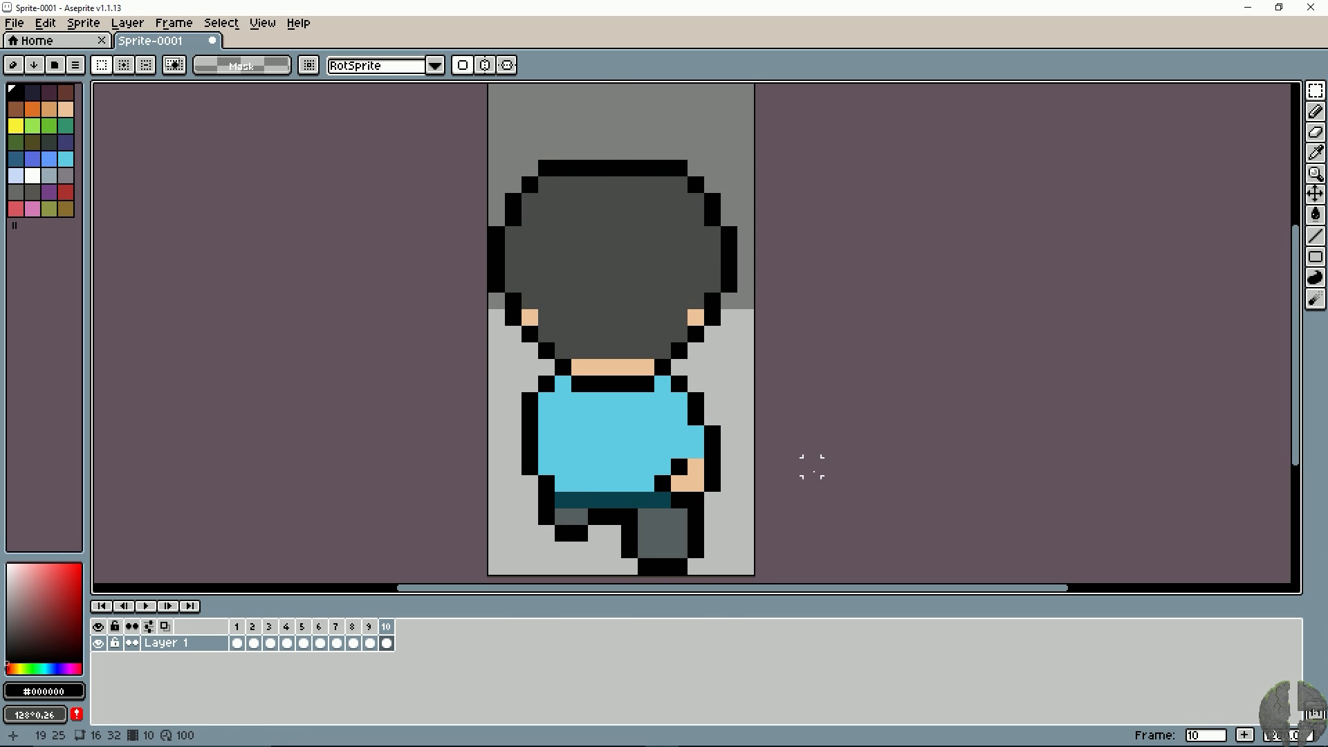
Step: Undo the arm and leg pose edits in frame 10 back to the standing back view
key(ctrl+z)
key(ctrl+z)
key(ctrl+z)
key(ctrl+z)
key(ctrl+z)
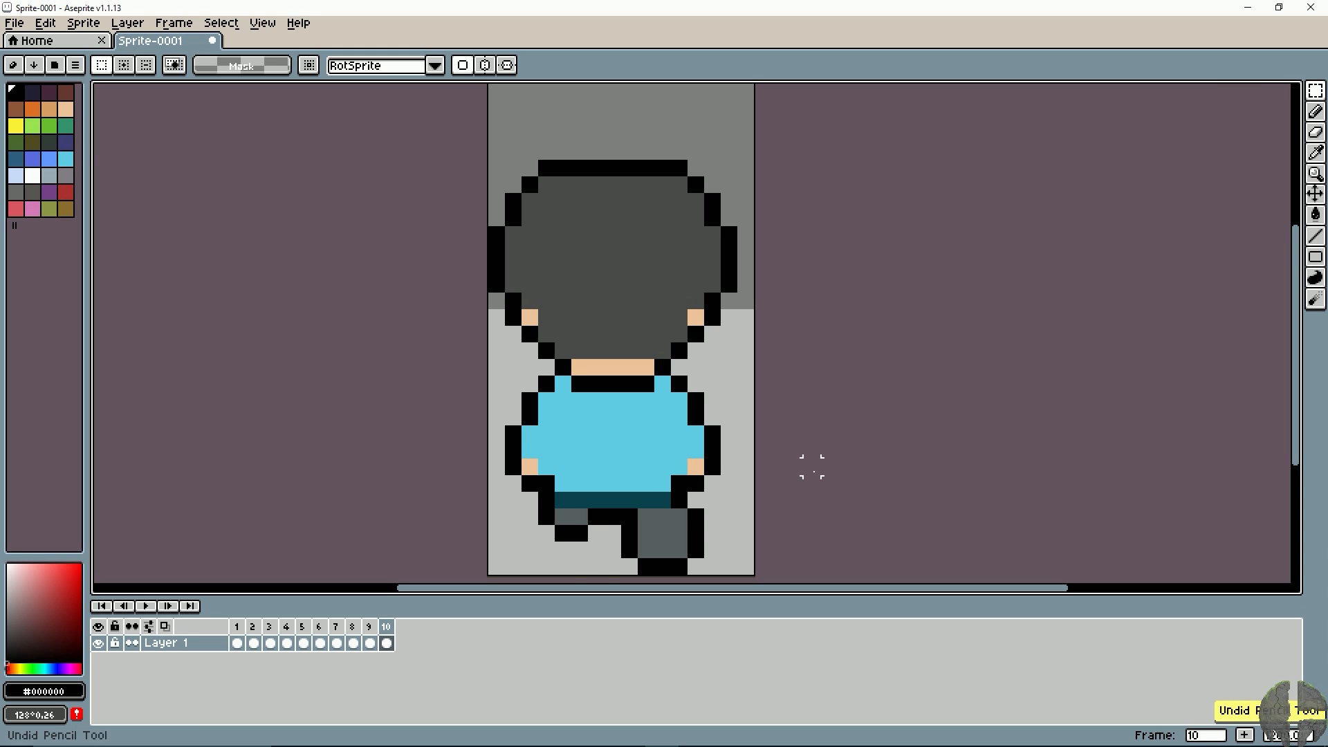
key(ctrl+z)
key(ctrl+z)
key(ctrl+z)
key(ctrl+z)
key(ctrl+z)
key(ctrl+z)
key(ctrl+z)
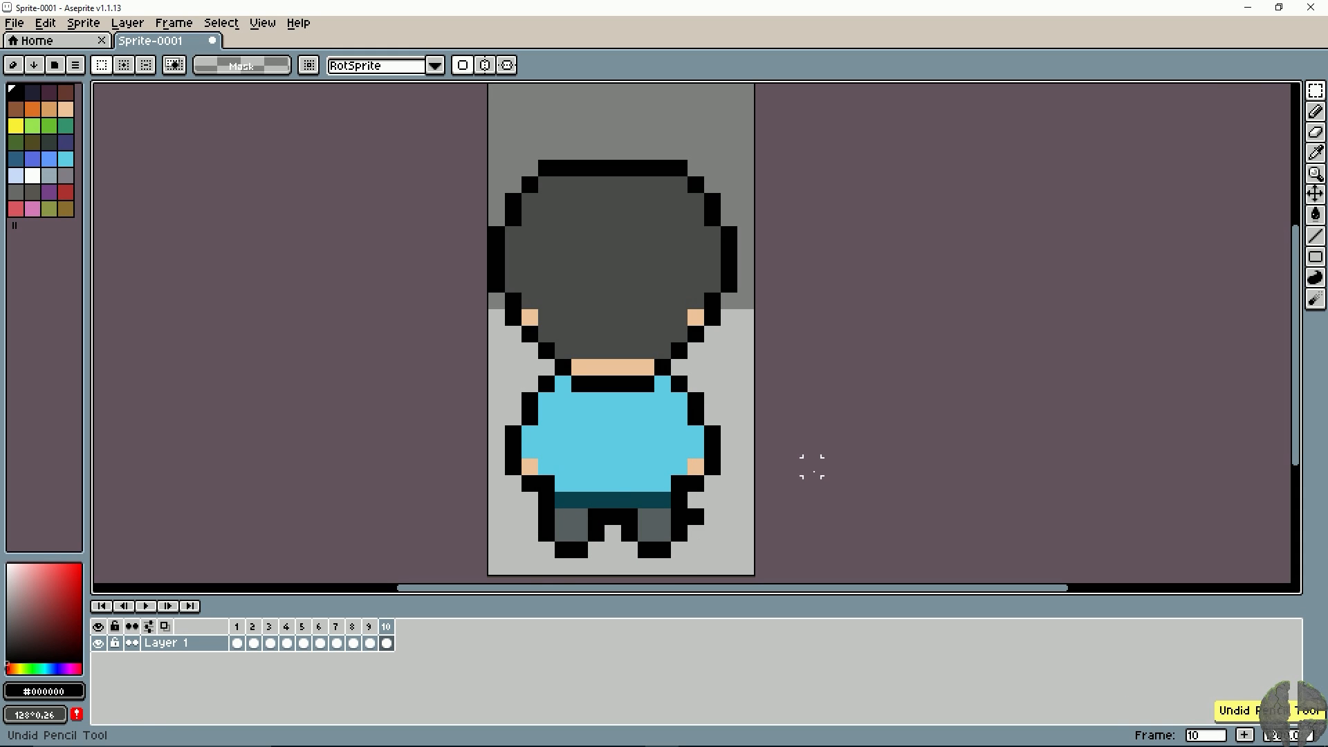
key(ctrl+z)
key(ctrl+z)
key(ctrl+y)
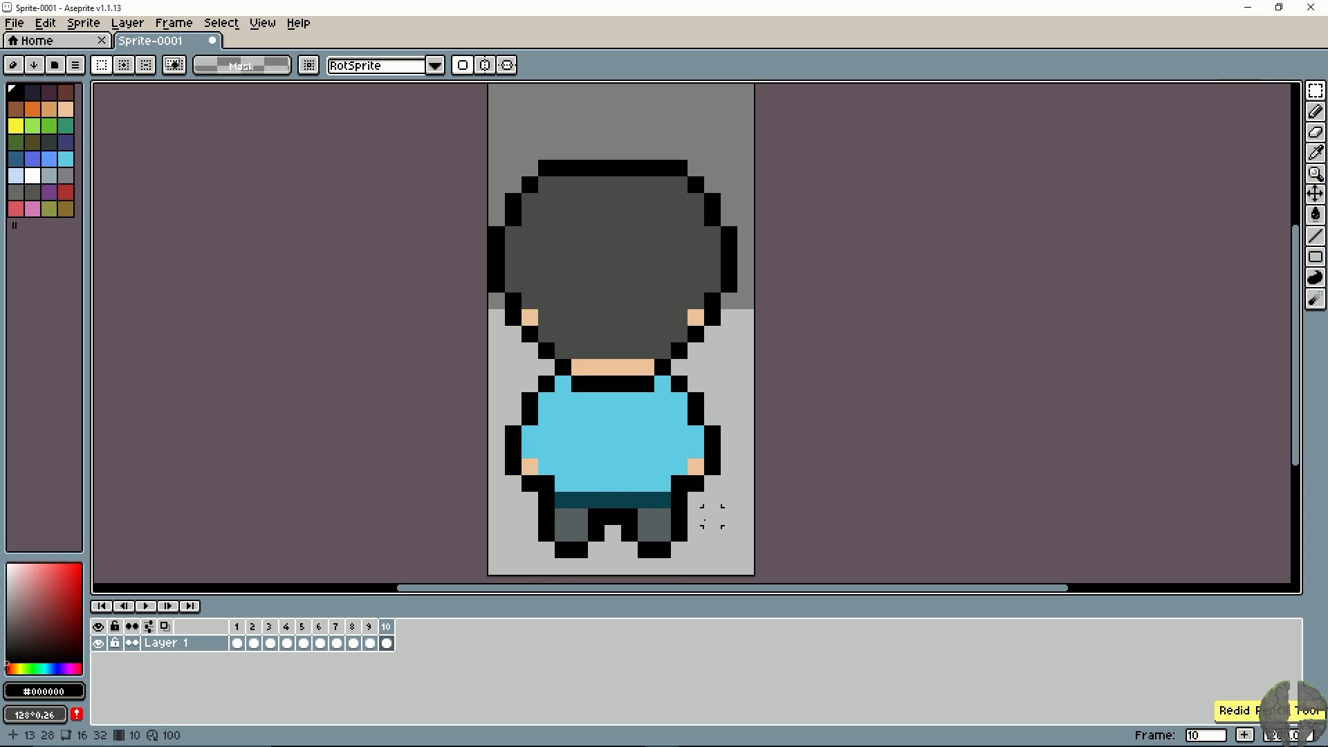
Step: Add an empty frame 11 after frame 10 and paste the copied back-view walking pose into it
right_click(385, 629)
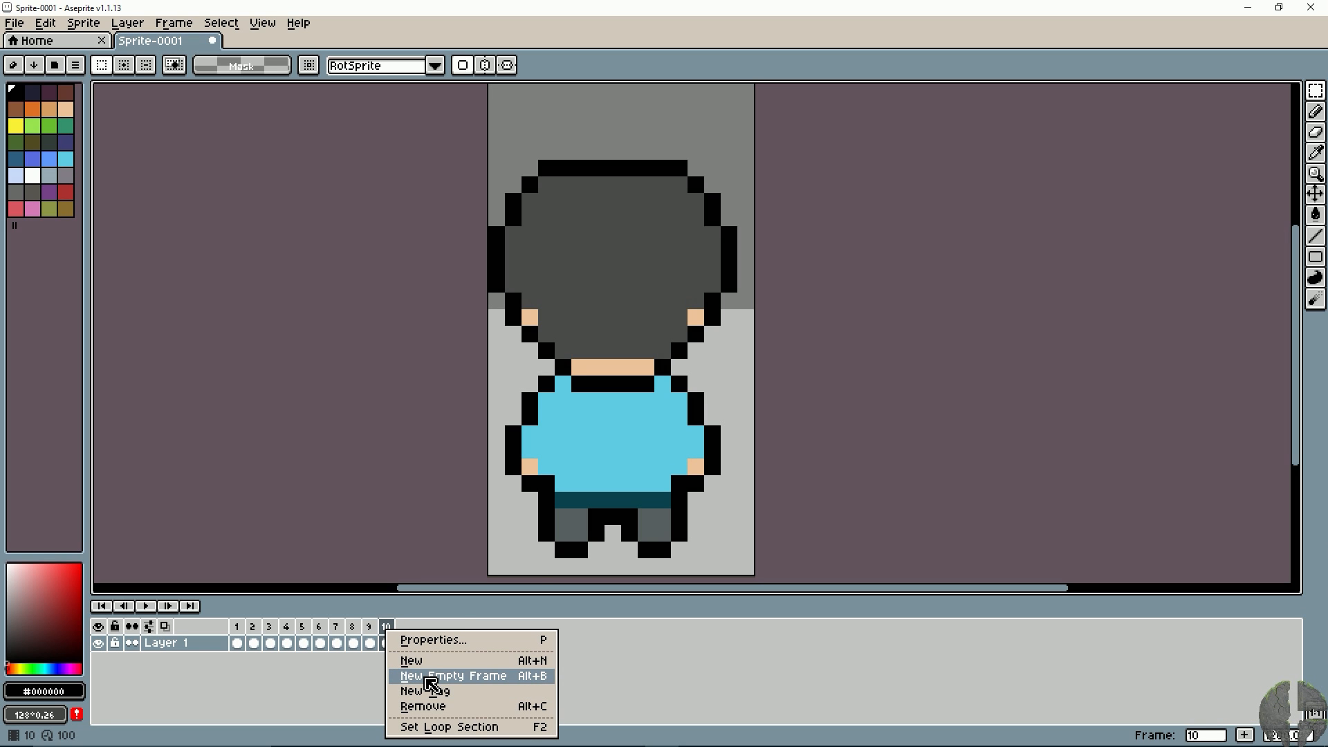
click(430, 676)
key(ctrl+v)
key(Return)
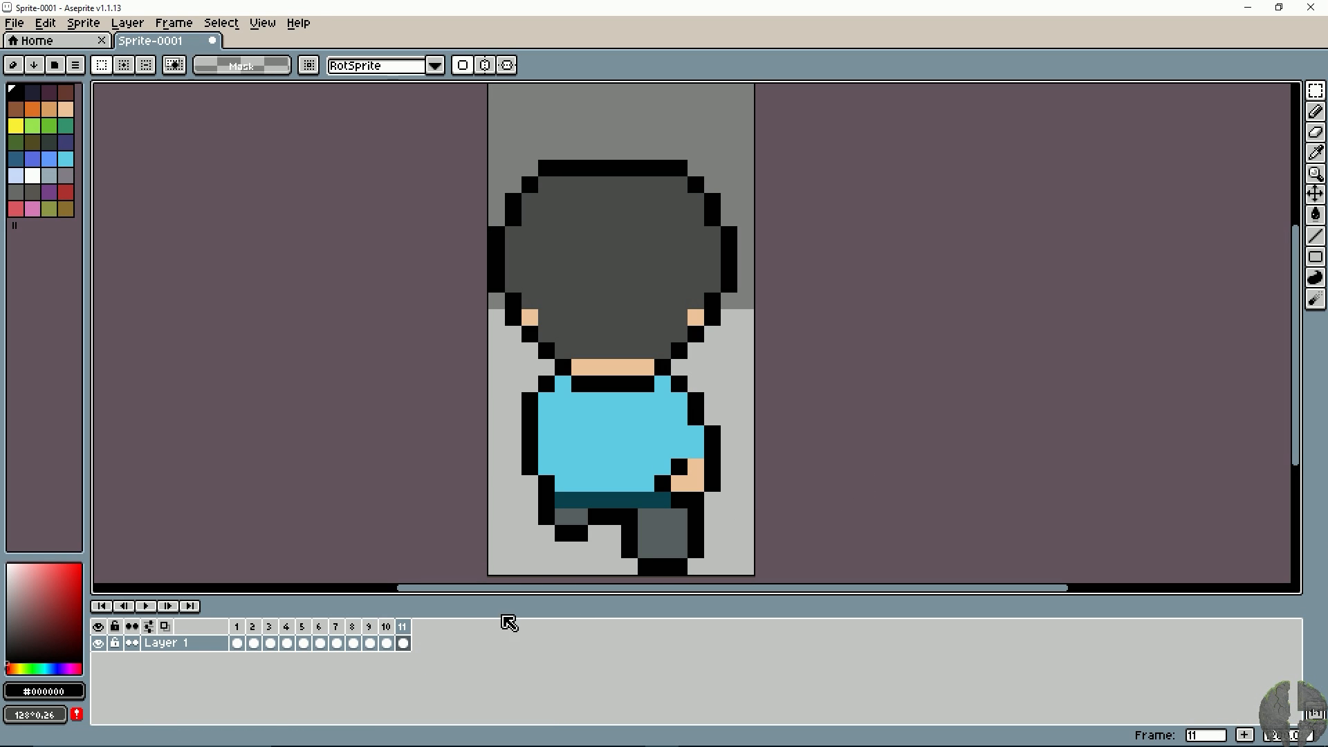
Step: Duplicate frame 11 as a new frame 12
mouse_move(405, 628)
mouse_down()
mouse_move(370, 629)
mouse_move(409, 629)
mouse_up()
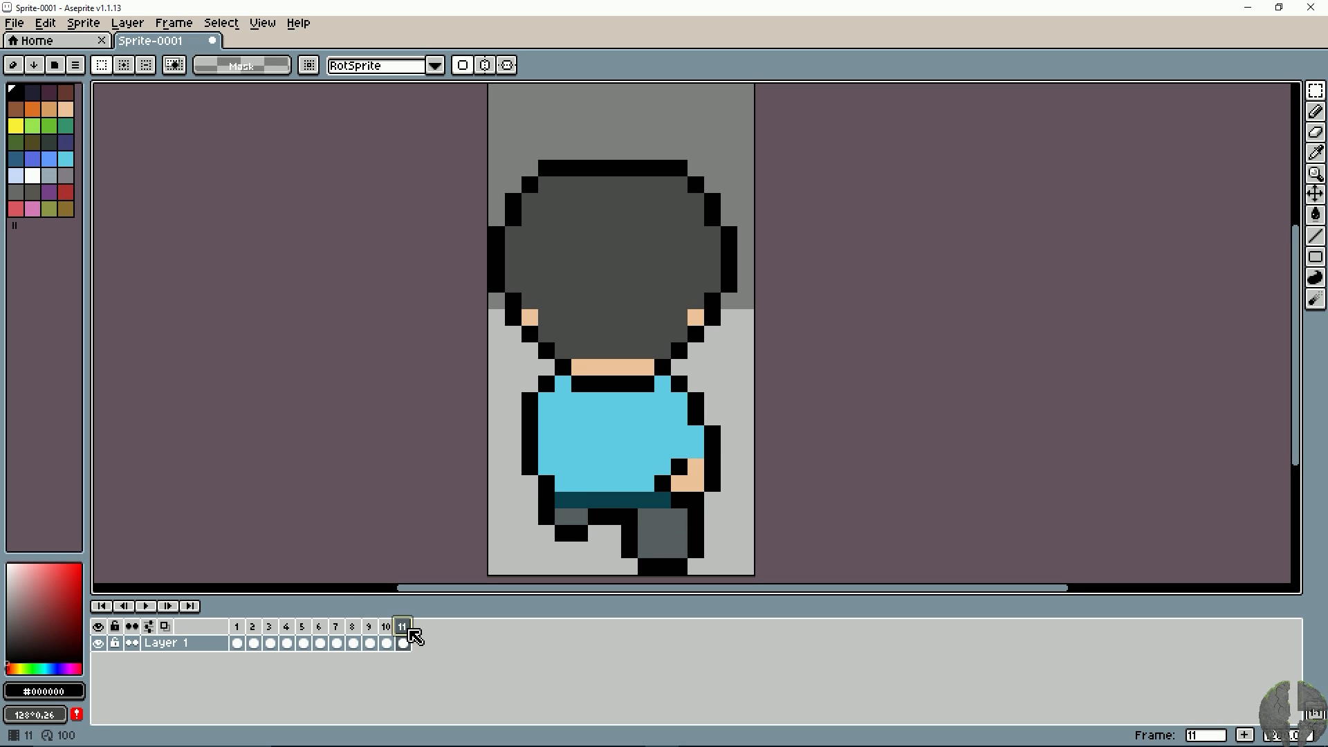
right_click(408, 631)
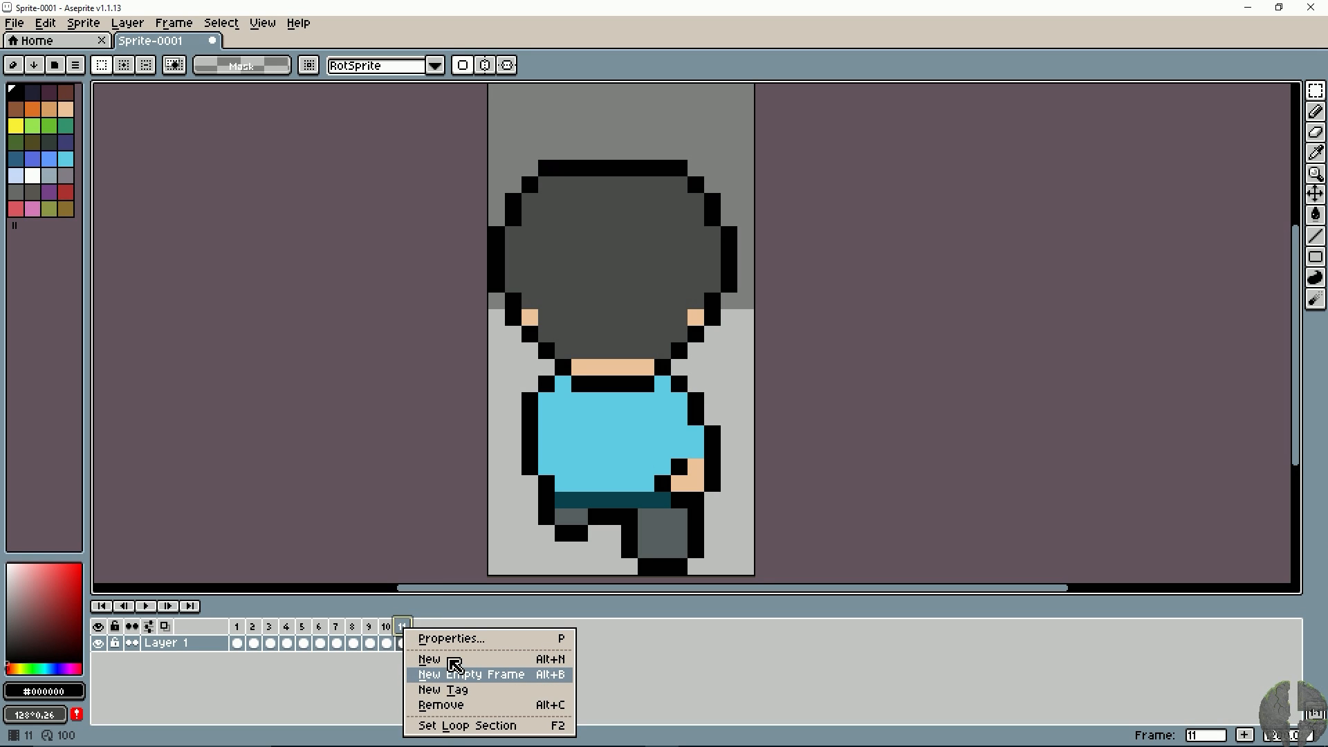
click(448, 662)
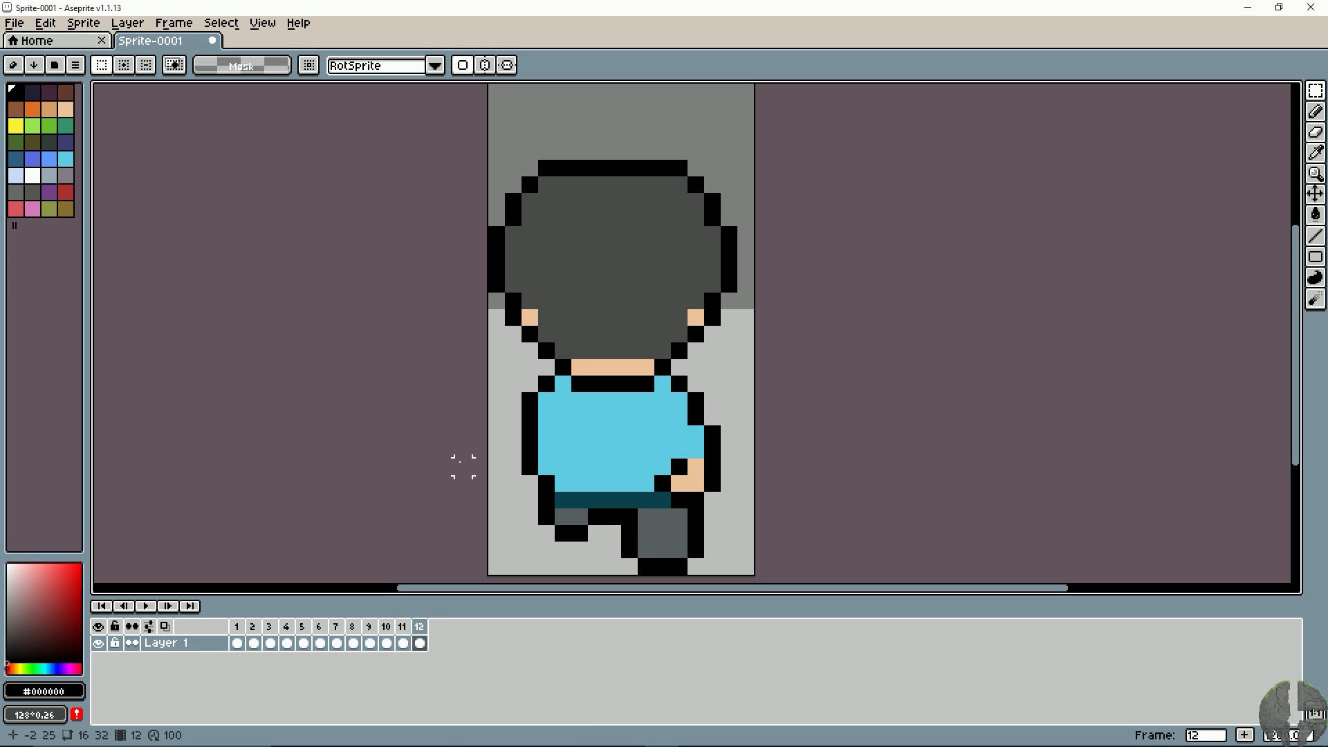
Step: Flip the whole character in frame 12 horizontally and shift it one pixel left to line it up
drag(491, 163, 754, 574)
click(45, 23)
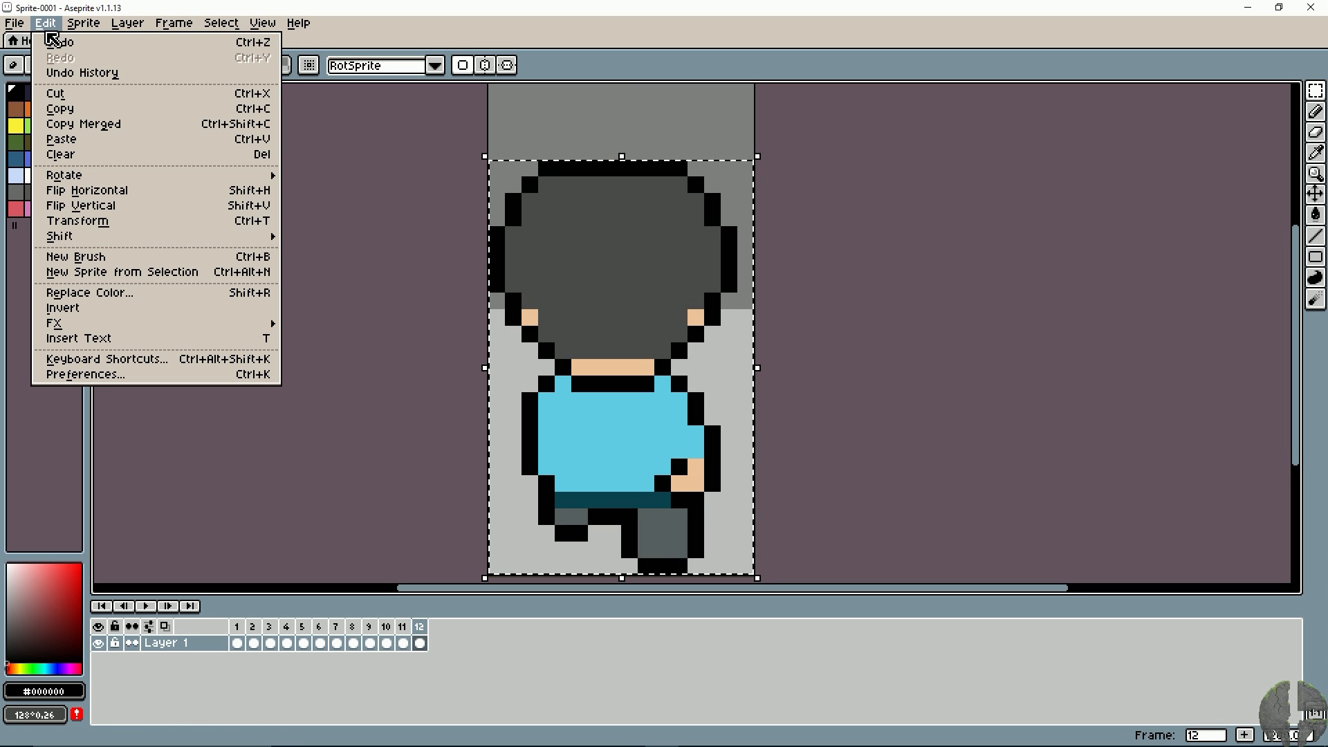
click(77, 188)
drag(615, 457, 606, 455)
click(852, 421)
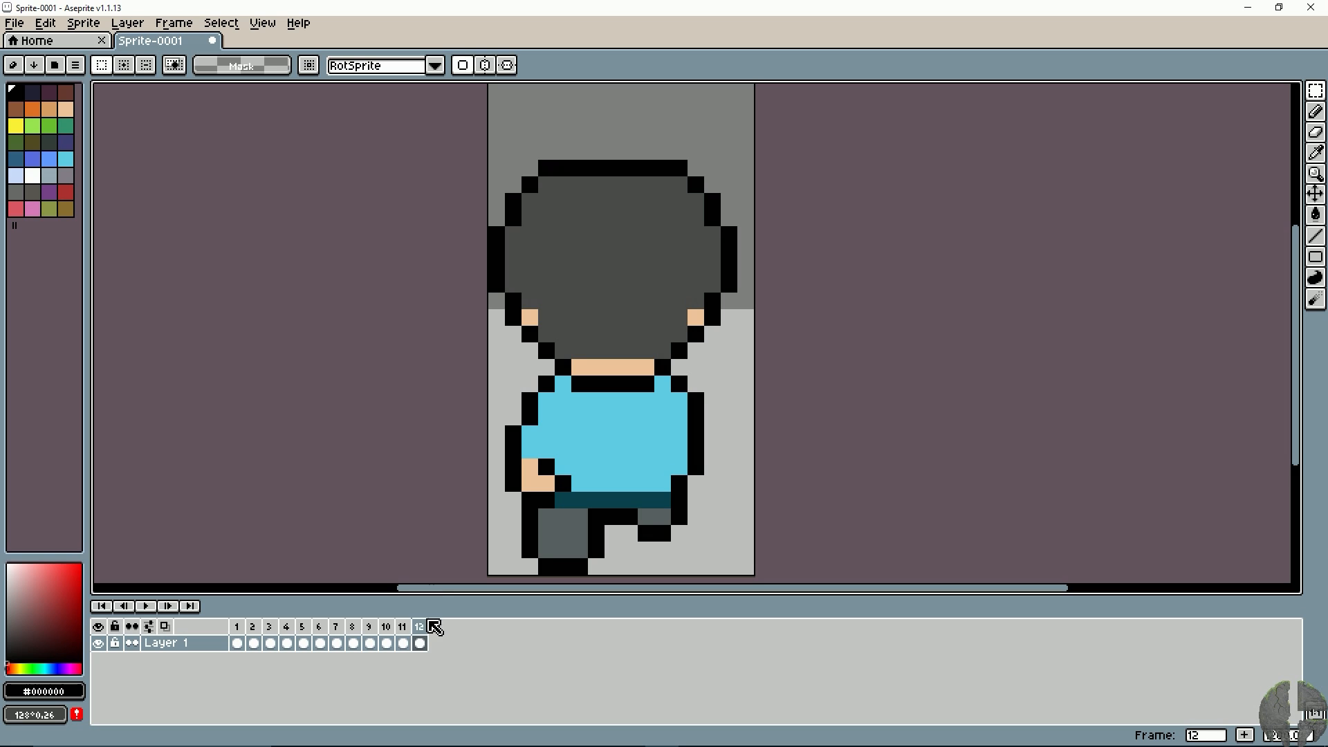
Step: Review the finished frames from 12 back to 1 and make frame 1 the current frame
drag(416, 628, 277, 635)
drag(352, 631, 246, 631)
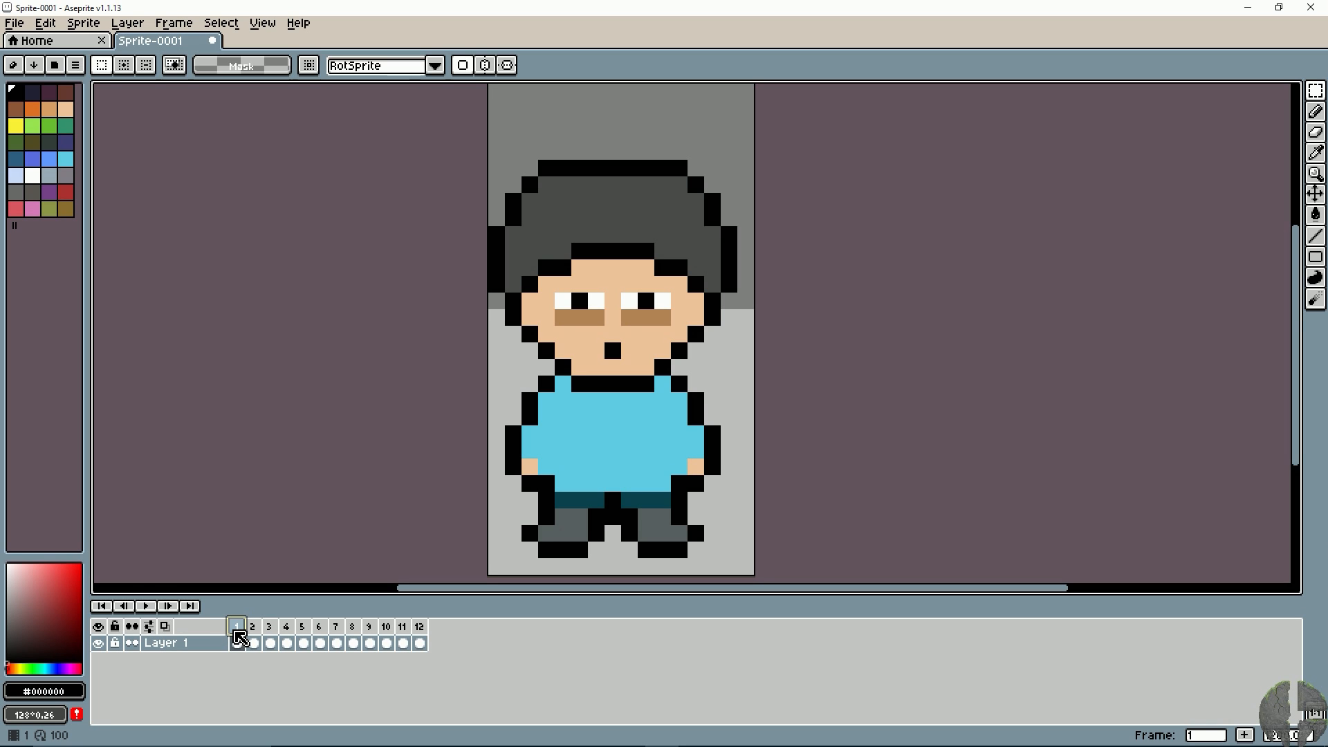
click(236, 632)
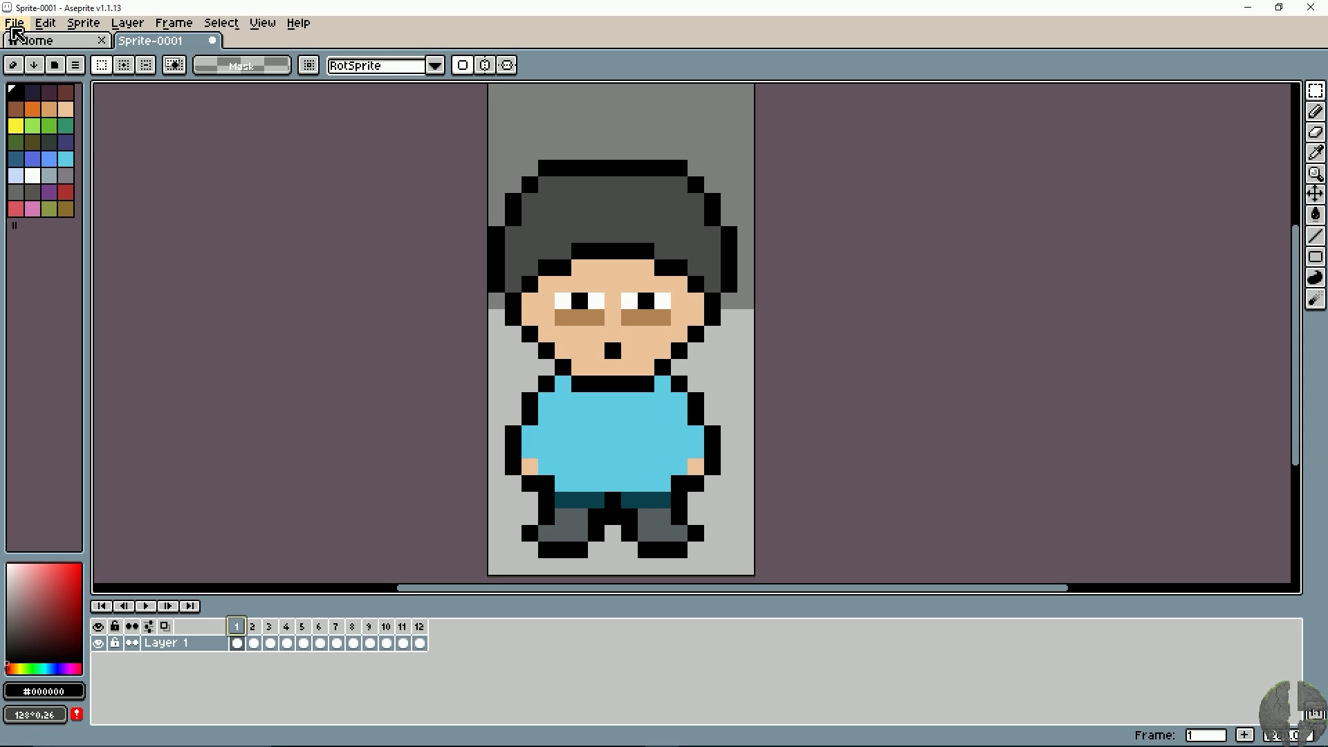
Step: Start a sprite sheet export of the animation with the sheet laid out by rows
click(14, 25)
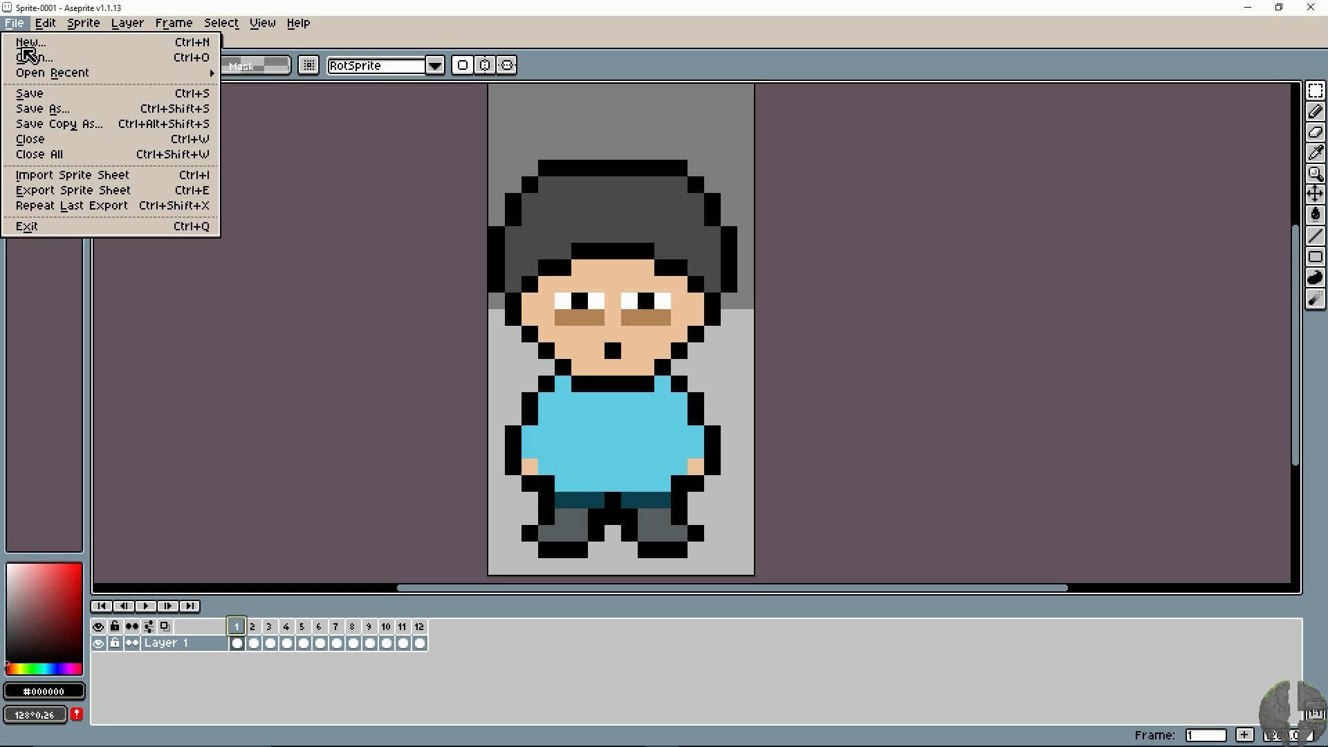
click(15, 27)
click(11, 25)
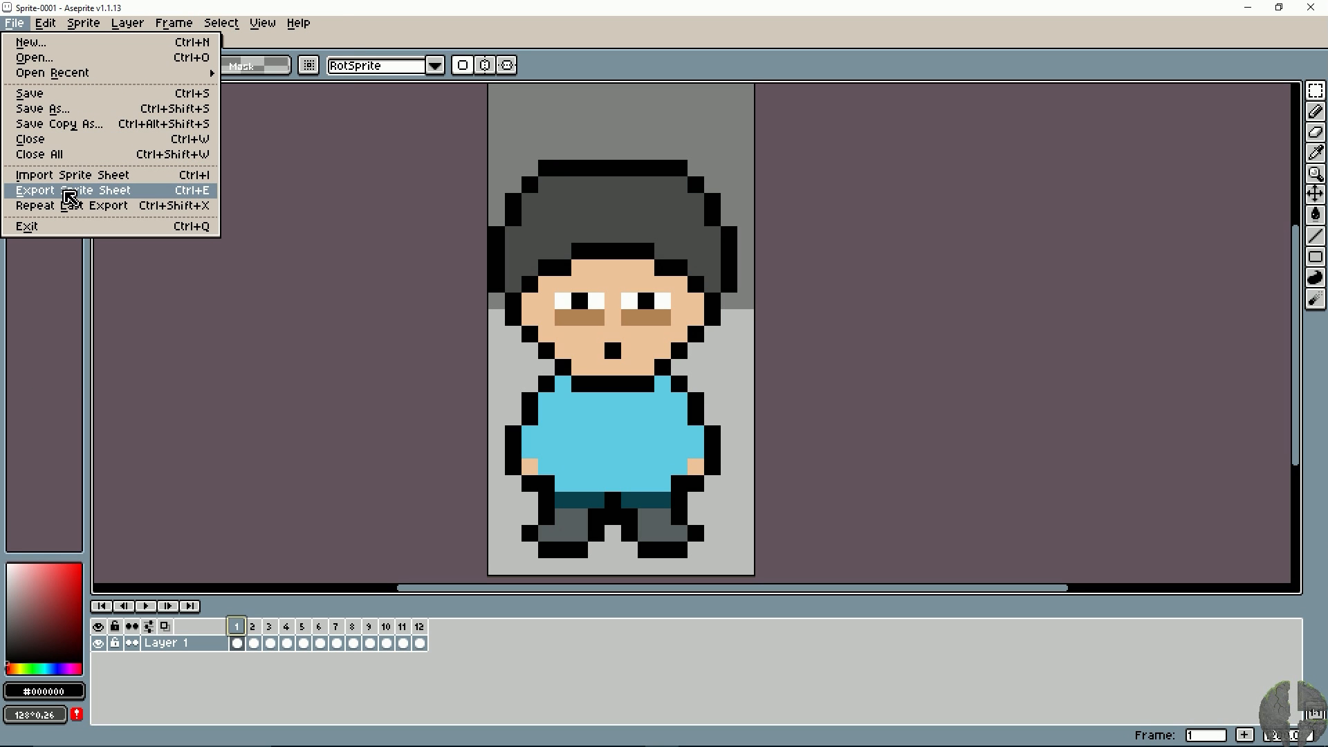
click(63, 194)
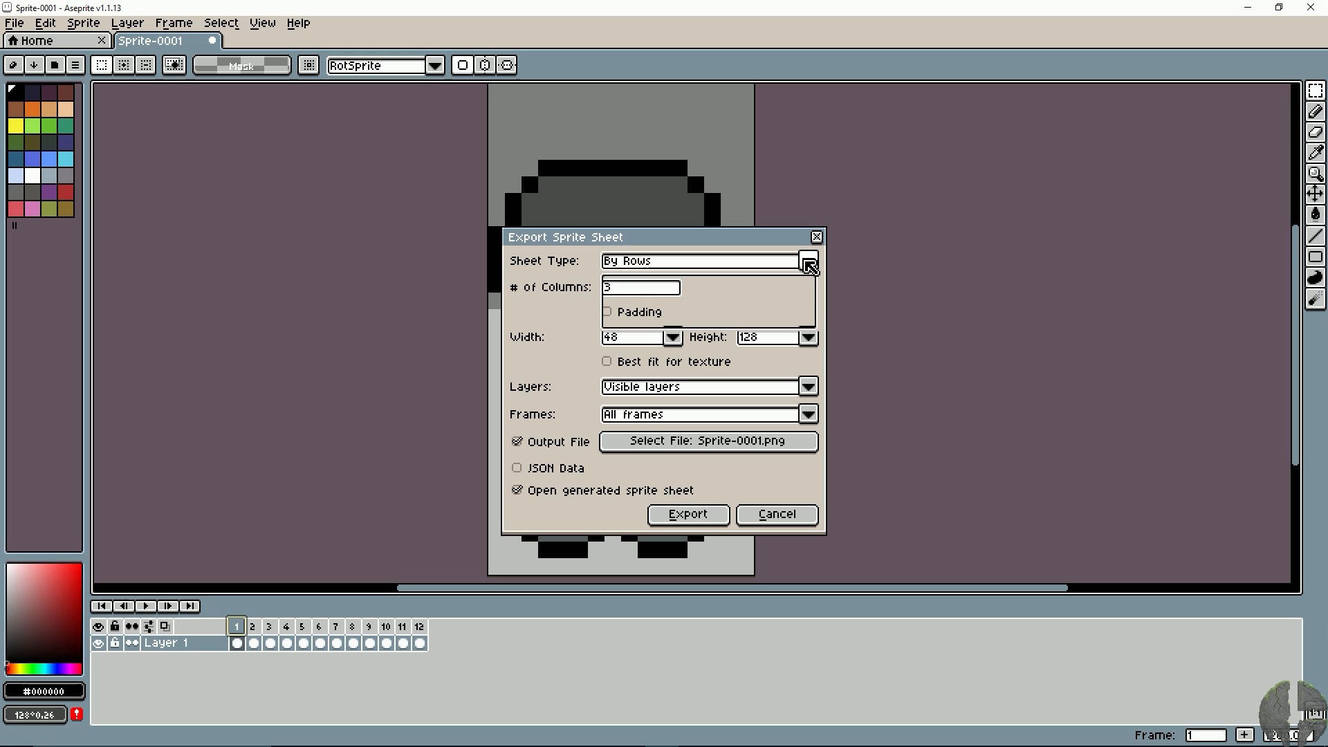
click(809, 265)
click(650, 309)
Step: Set the sprite sheet's number of columns to 3
click(647, 289)
drag(642, 288, 598, 287)
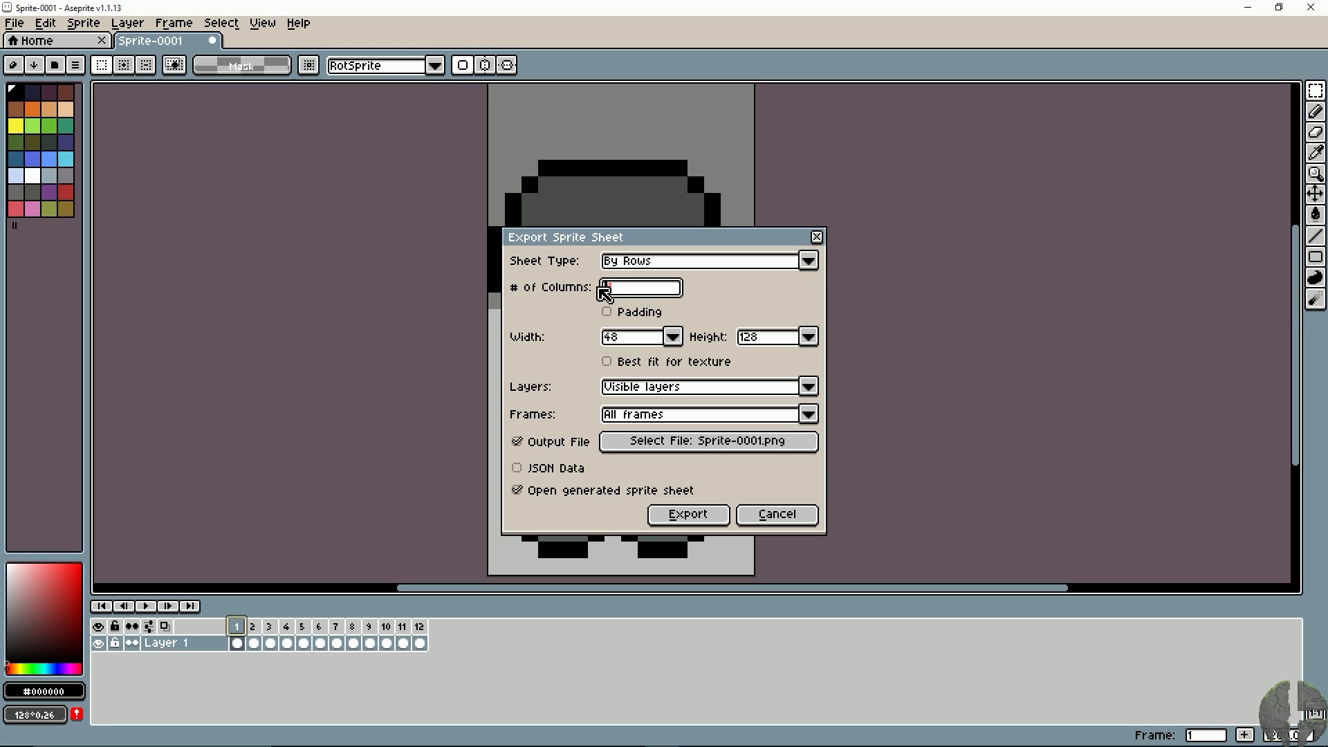
text(4)
key(BackSpace)
text(12)
drag(633, 284, 590, 288)
text(3)
Step: Choose the output file's location by creating a new folder named test inside Songs of a Shadow
click(675, 441)
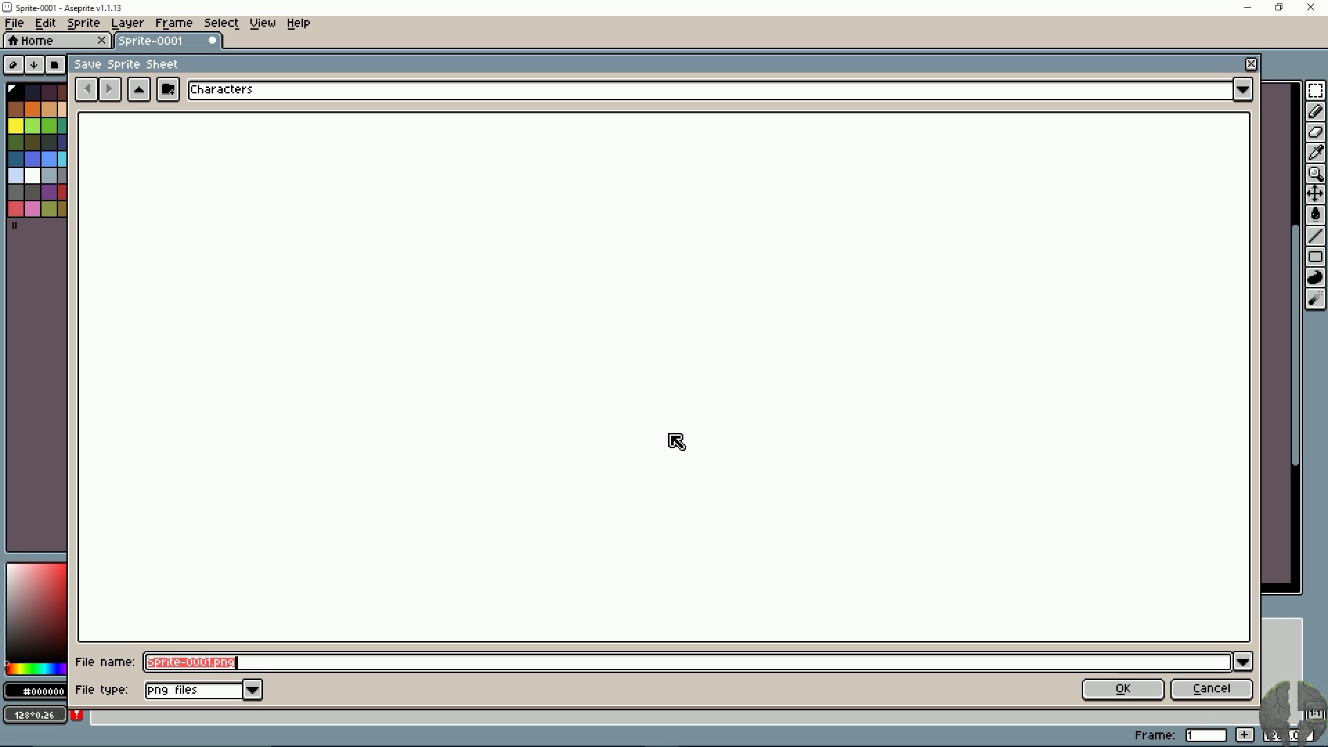
click(213, 662)
drag(212, 664, 147, 659)
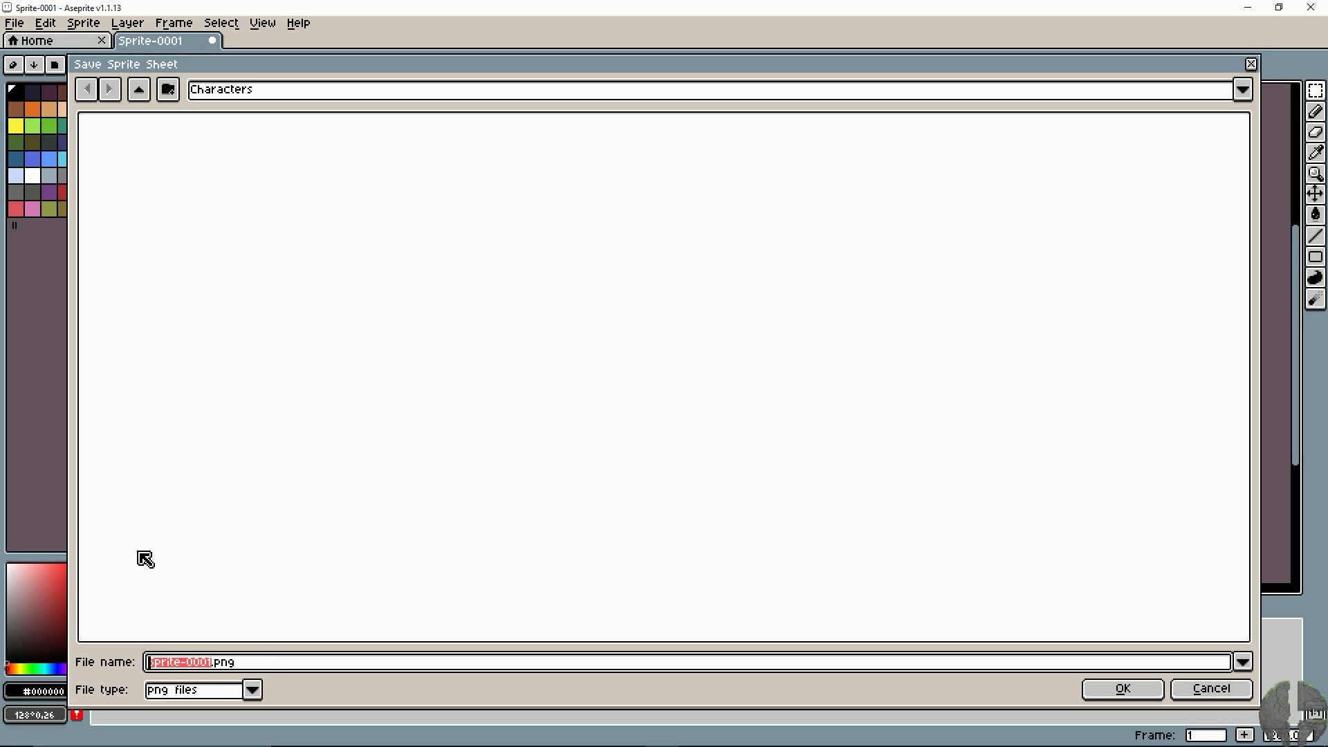
click(144, 89)
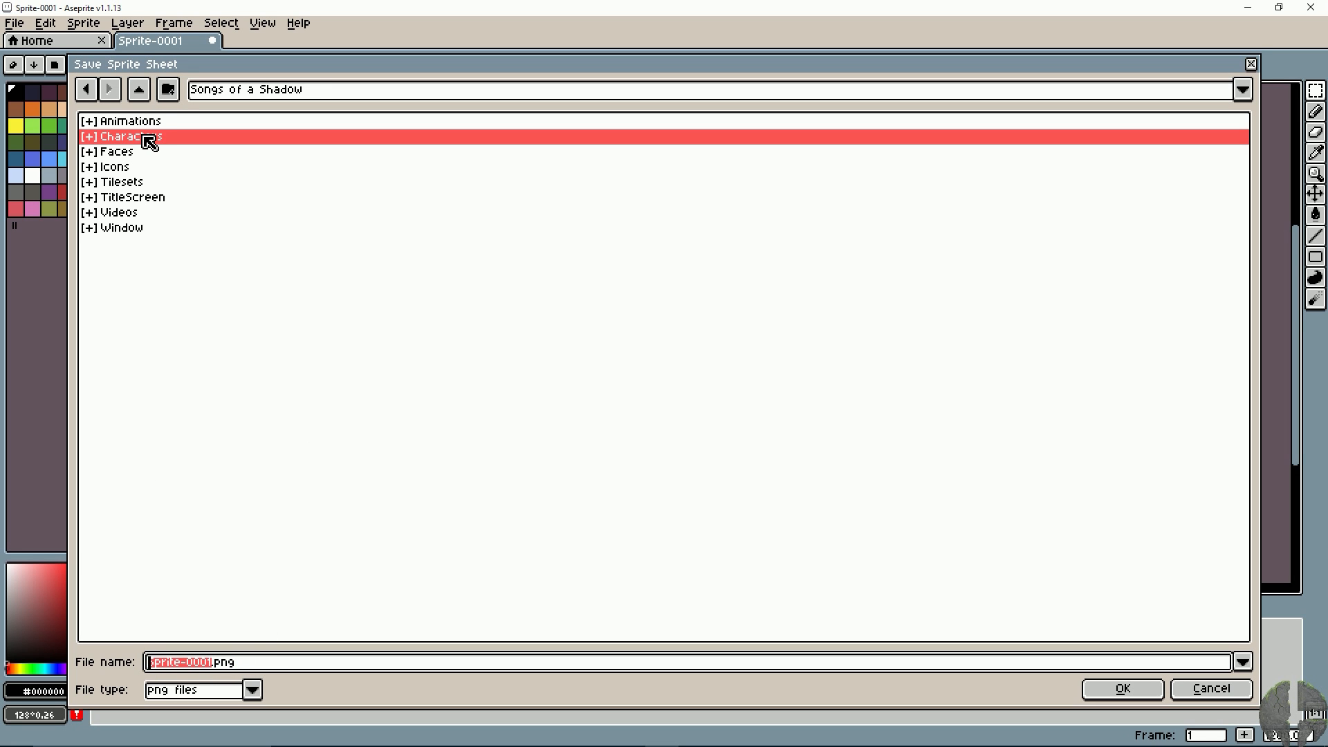
click(168, 88)
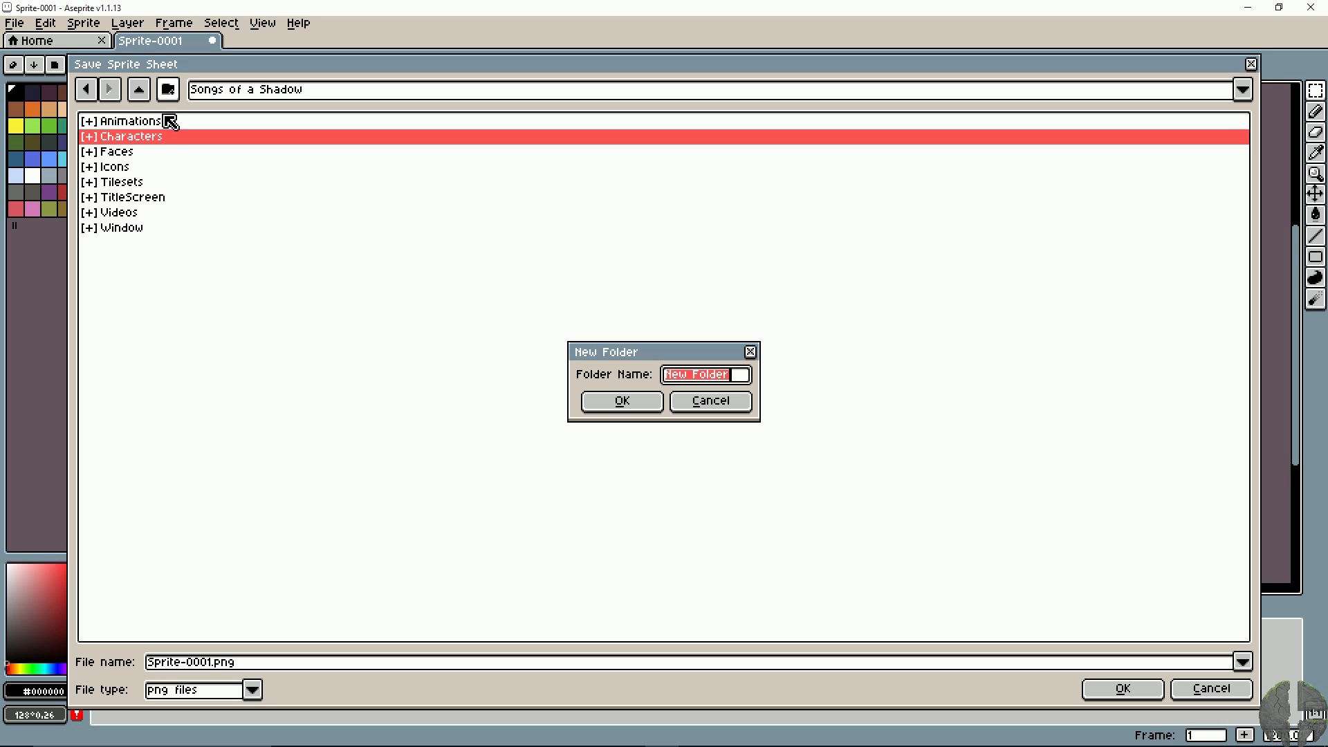
text(test)
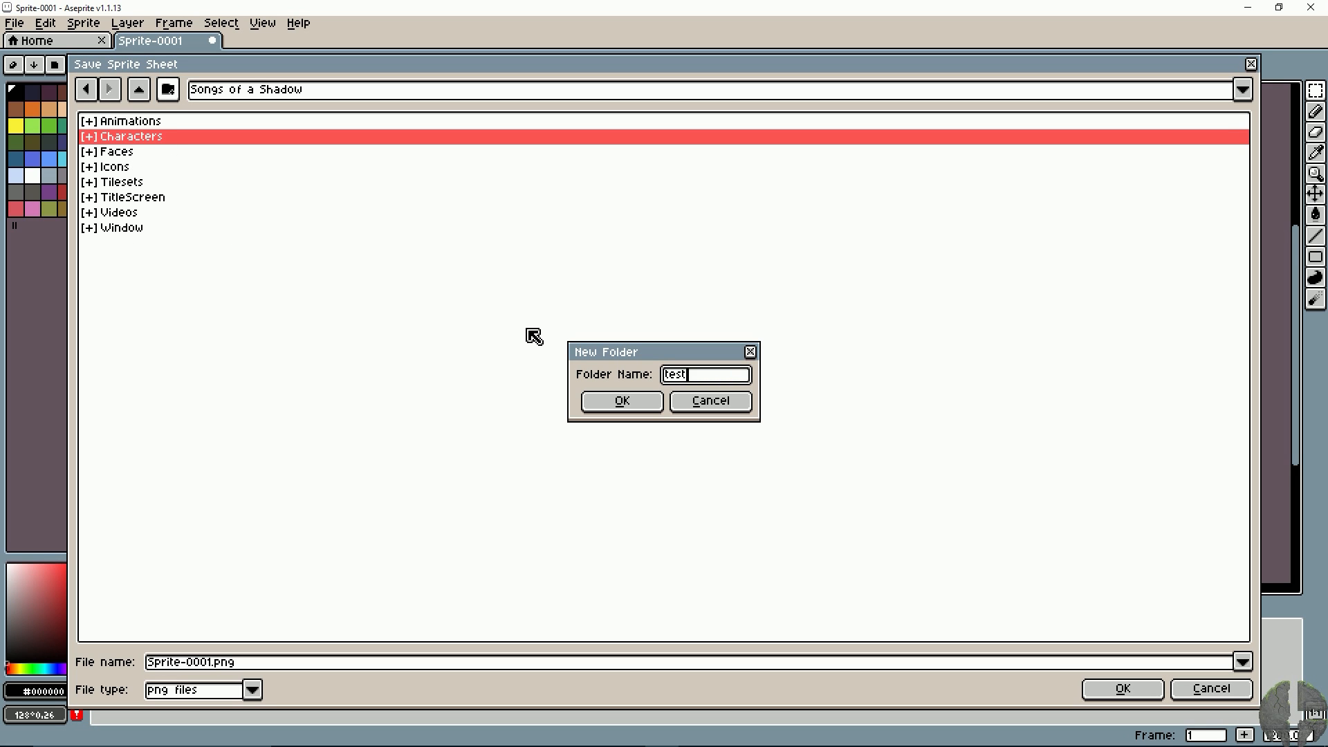
key(Return)
Step: Name the output file Character1_sheet.png and export the sprite sheet
click(216, 662)
drag(218, 662, 153, 667)
key(BackSpace)
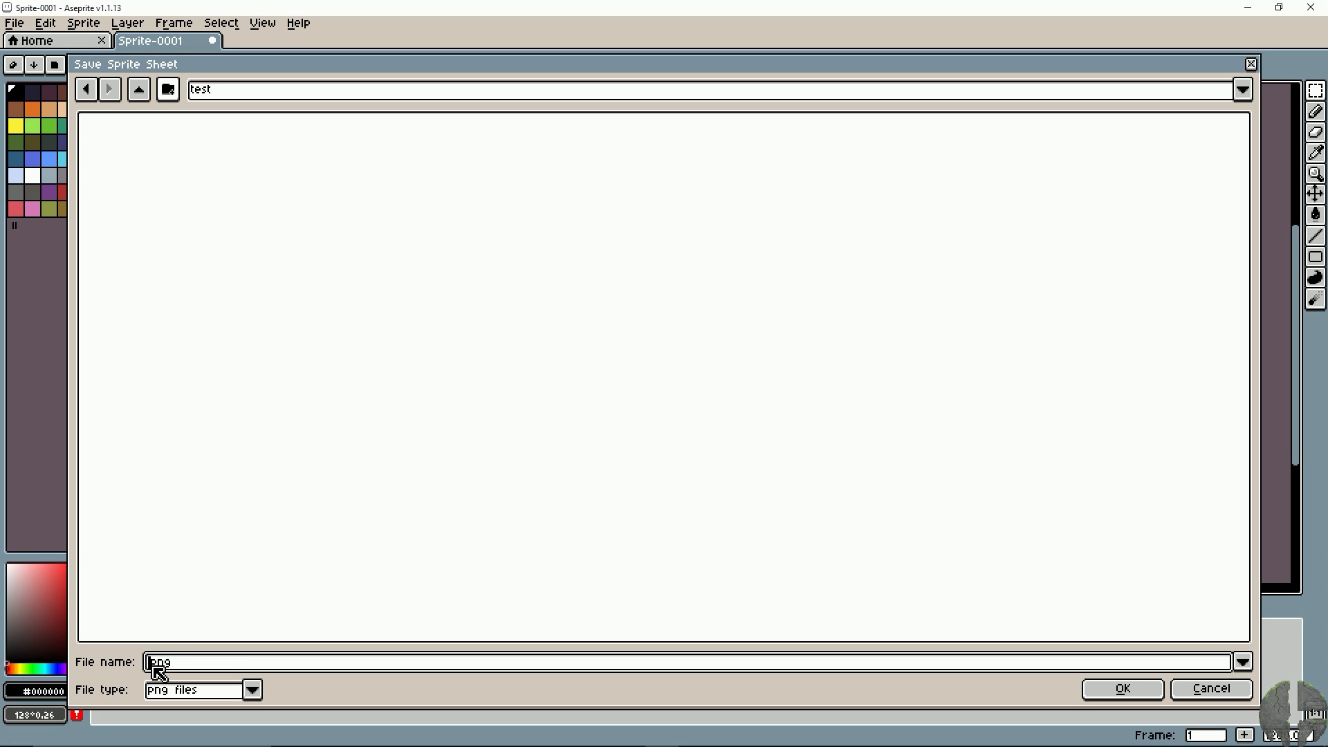
text(Character1_sheet)
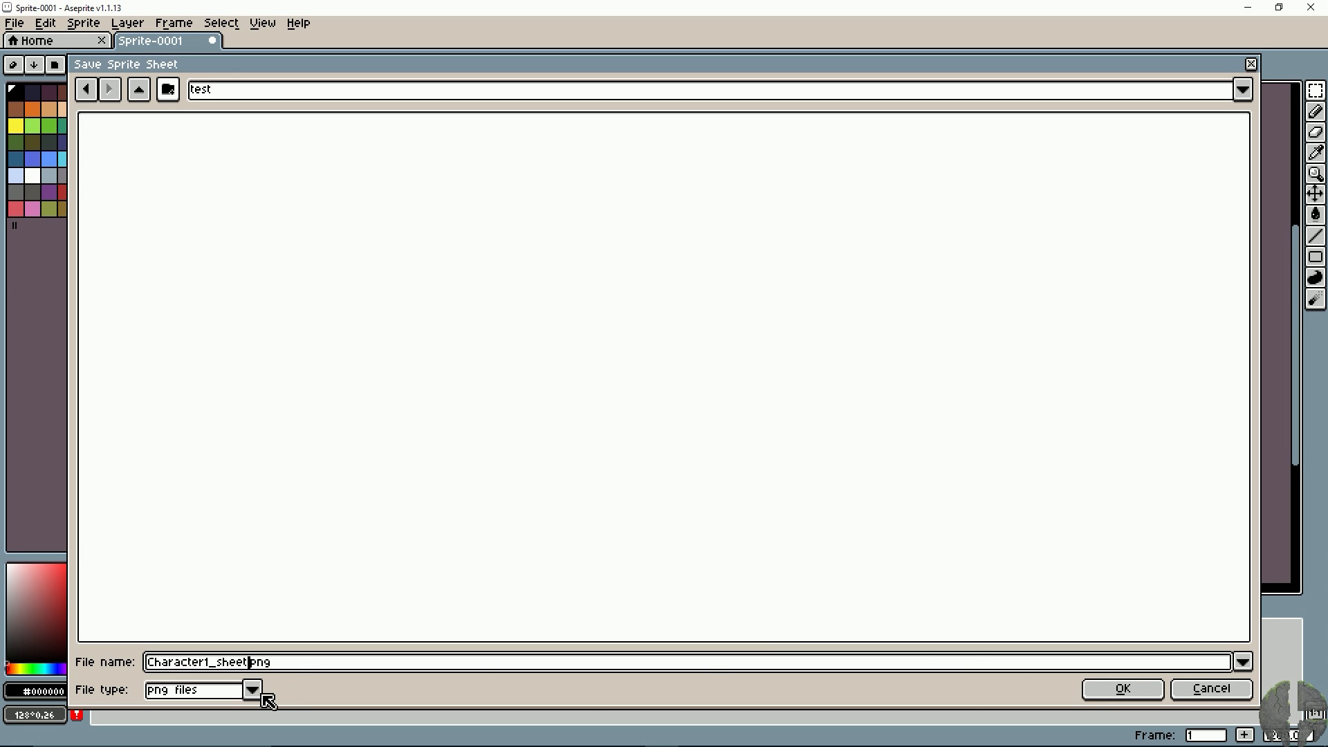
click(1096, 692)
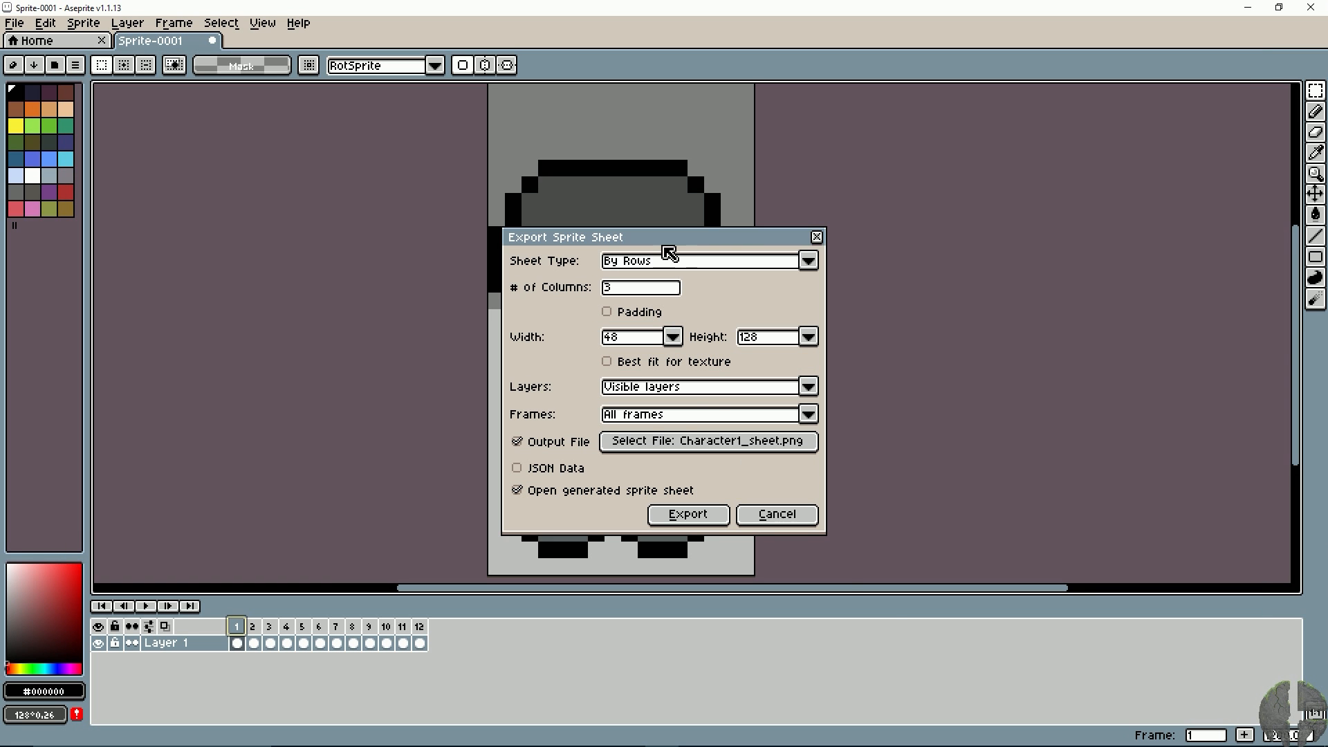
click(710, 523)
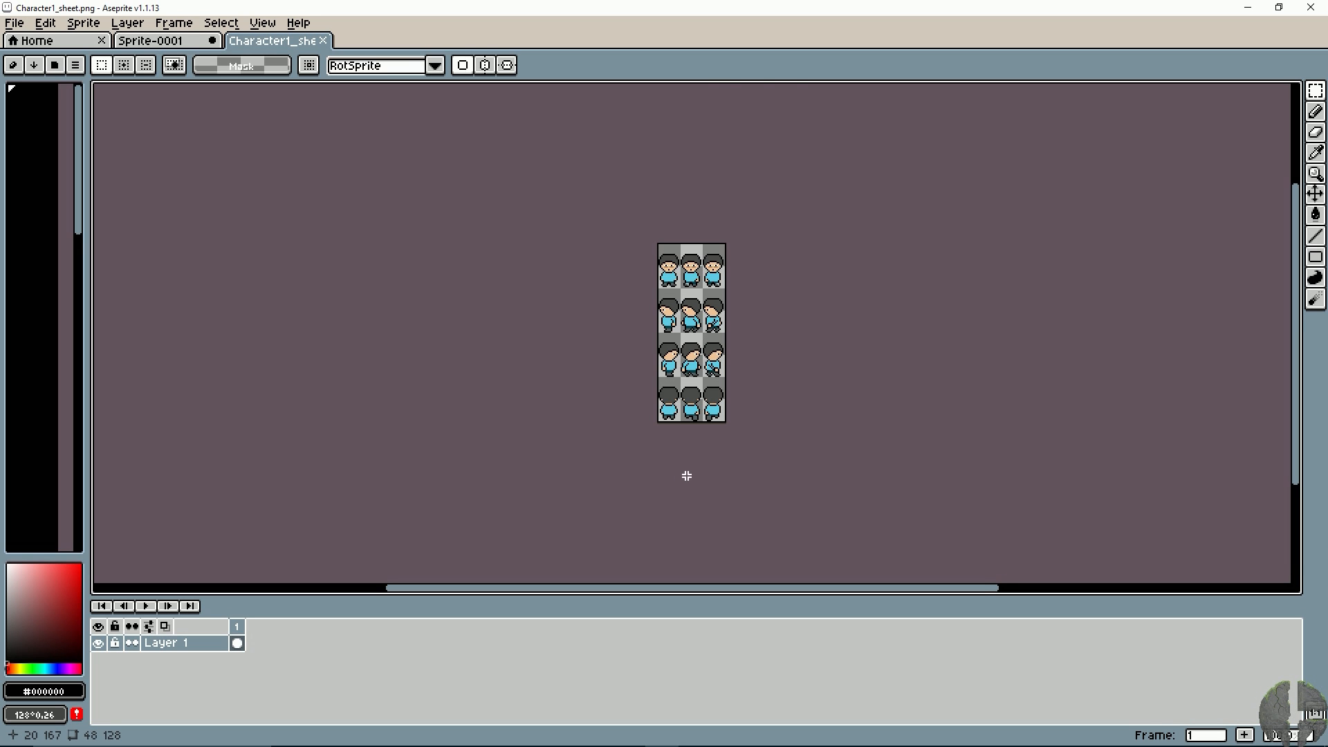
Step: Examine the four rows of walking poses in the exported sprite sheet
scroll(687, 476, up, 2)
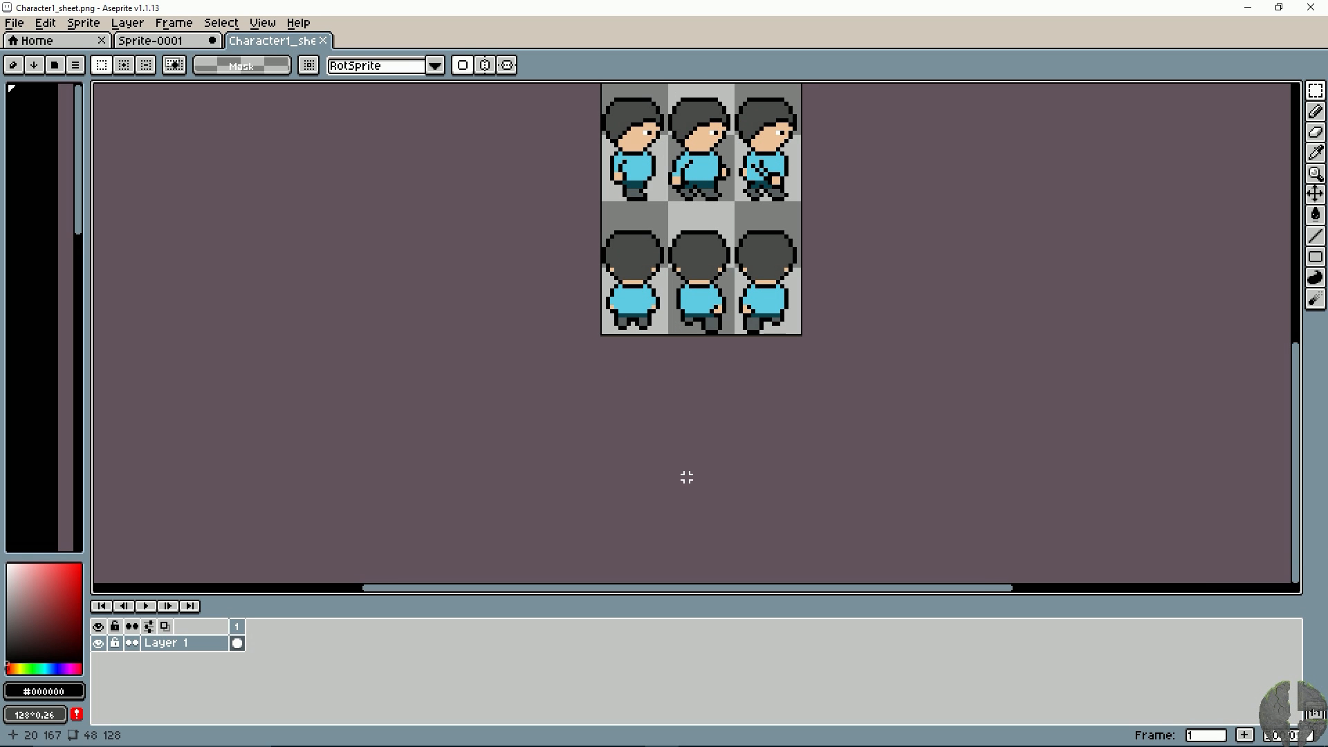
key(space)
drag(715, 459, 650, 581)
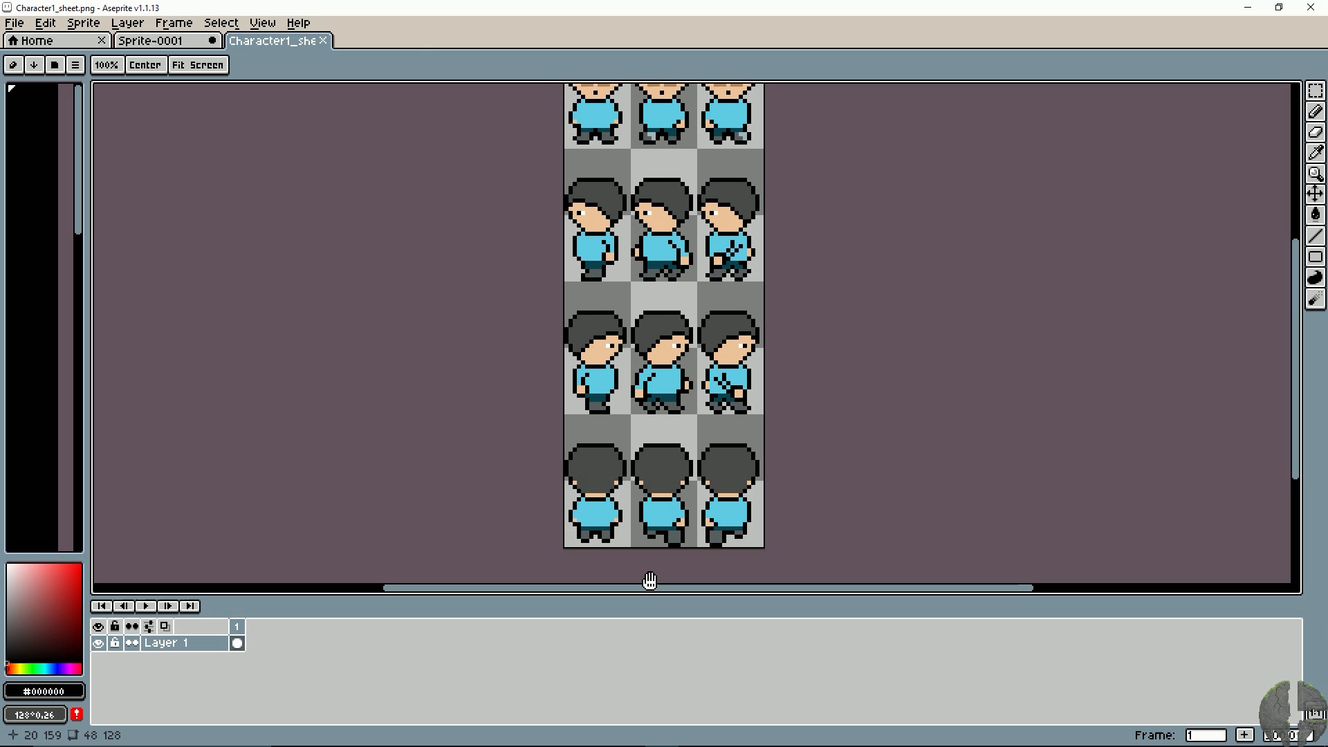
drag(863, 317, 862, 364)
scroll(863, 365, down, 1)
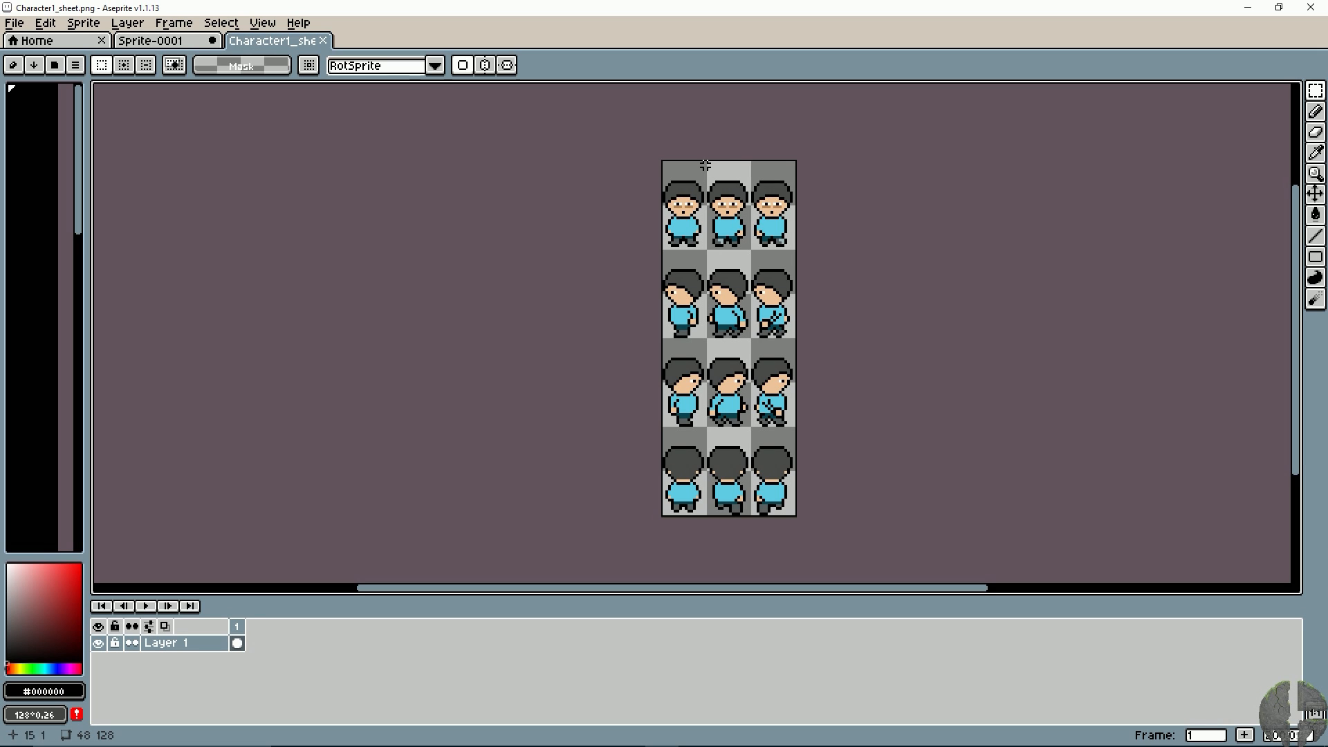
Step: Save a copy of the sprite sheet as Character1_sheet_upscaled.png, resized to 300%
click(14, 23)
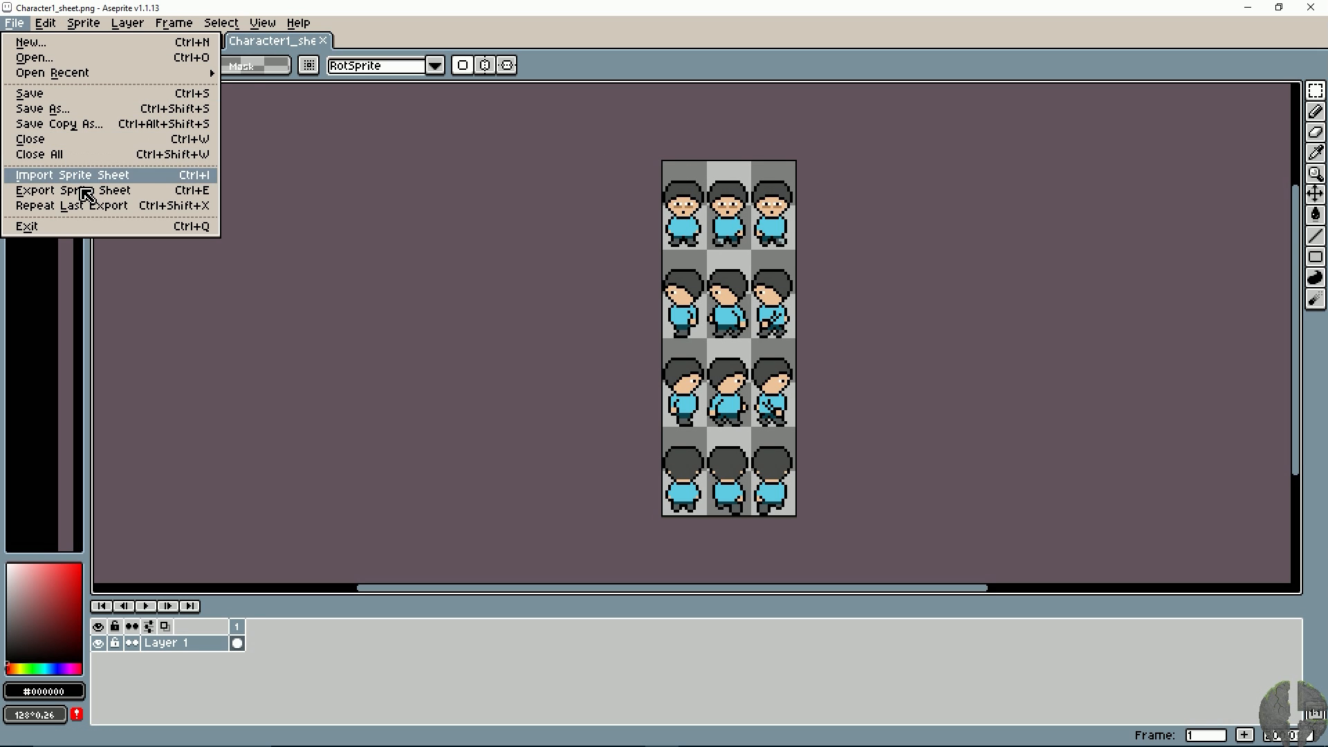
click(56, 124)
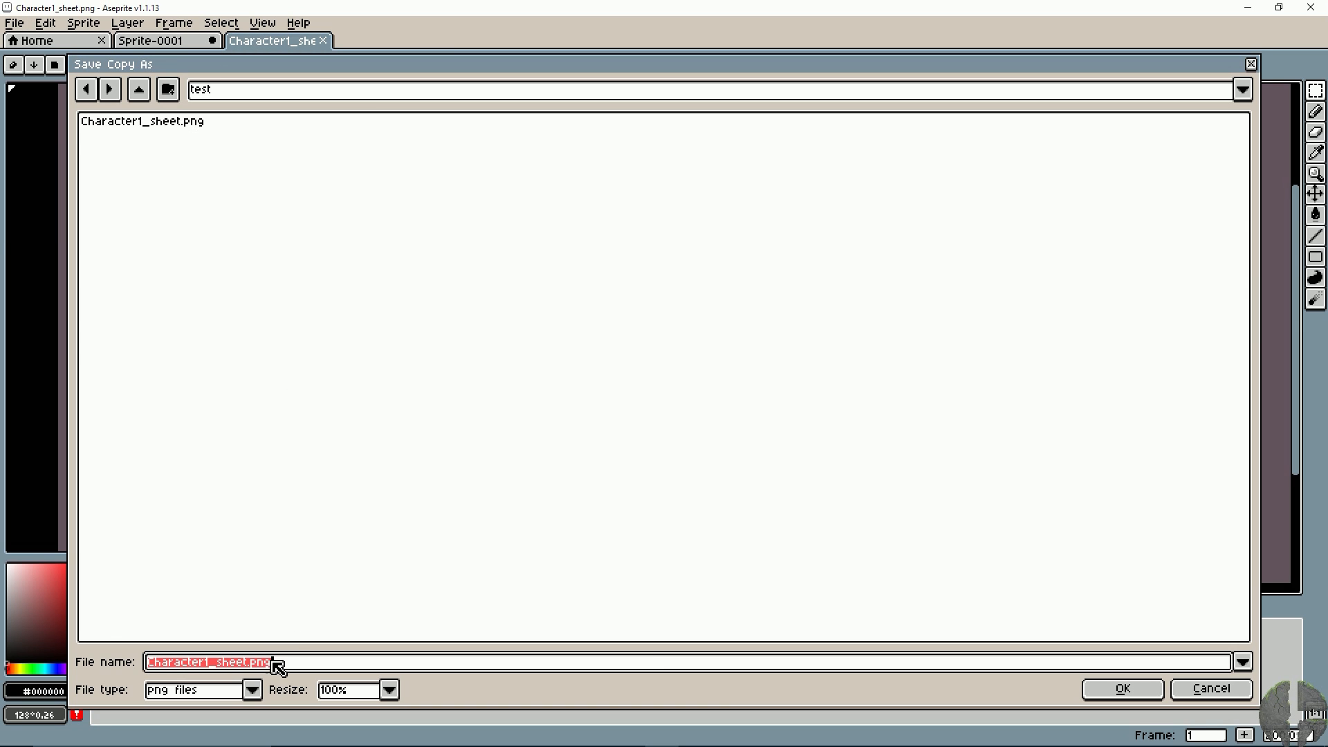
click(239, 662)
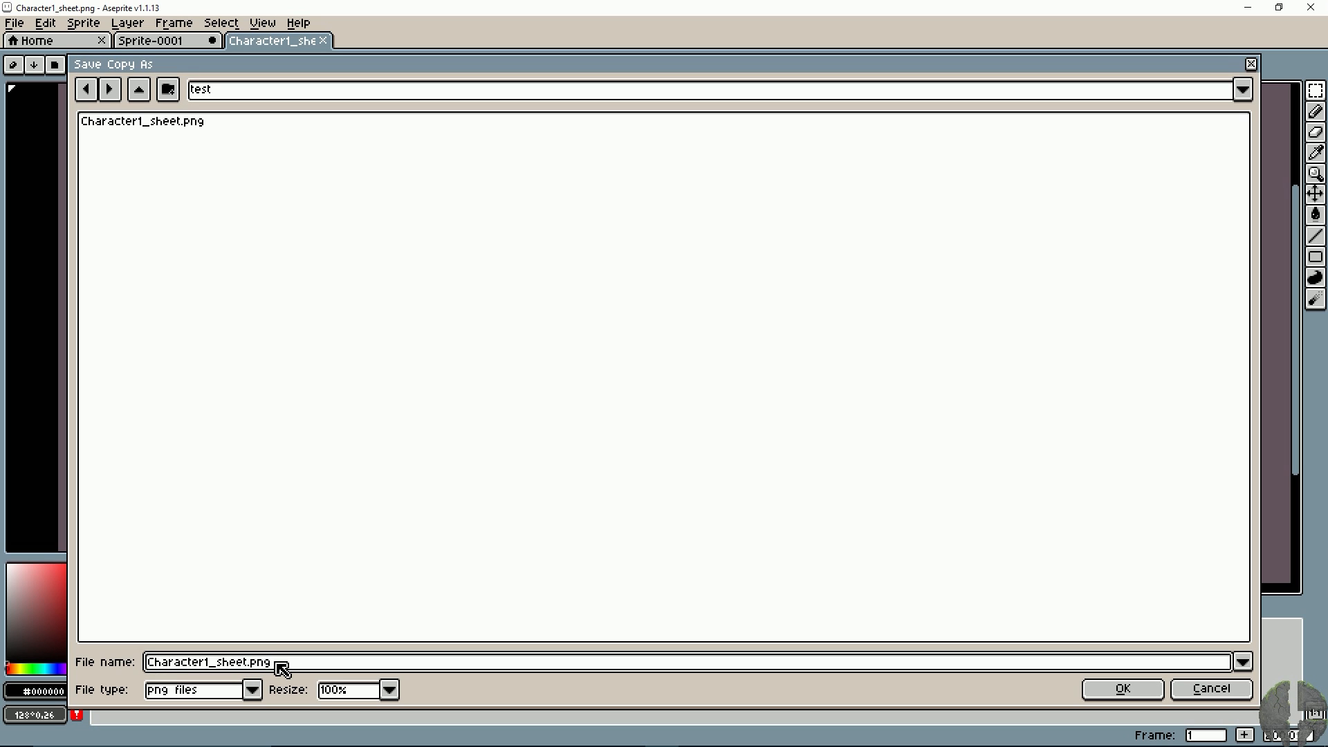
text(_upscaled)
click(395, 688)
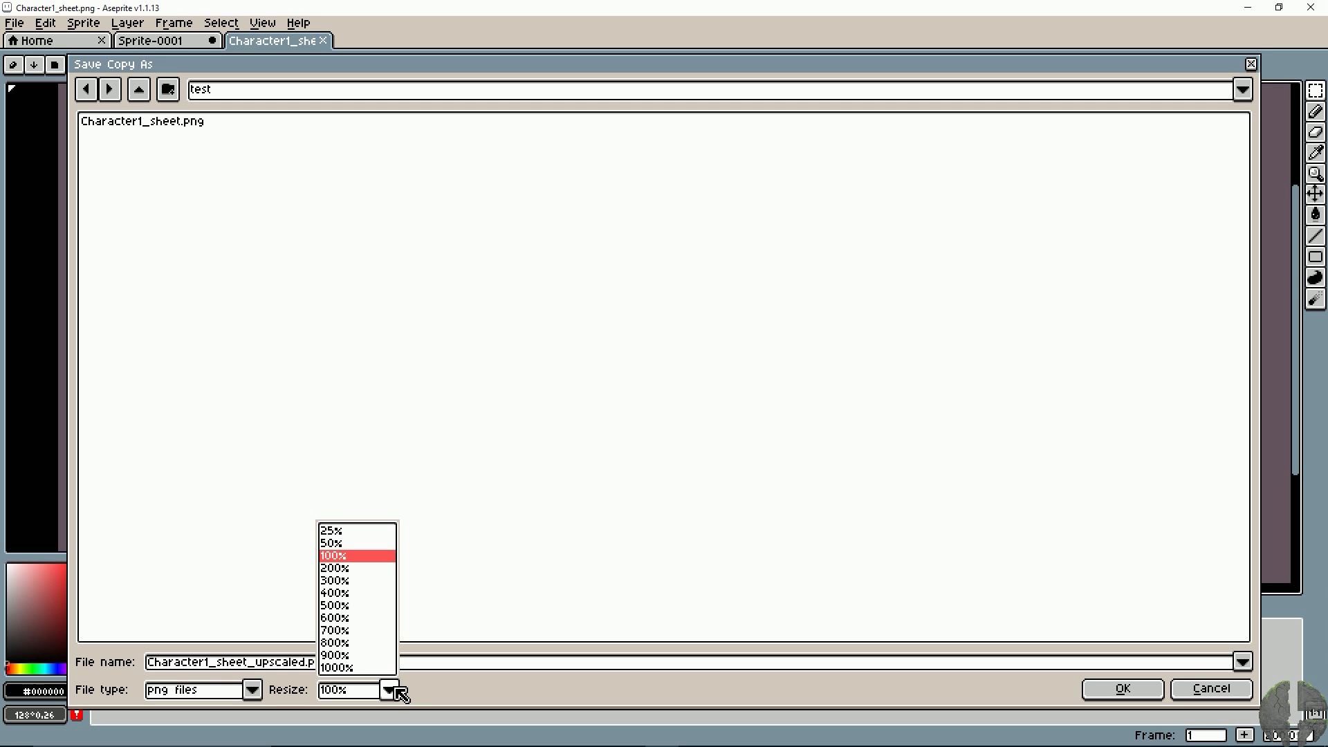
click(356, 581)
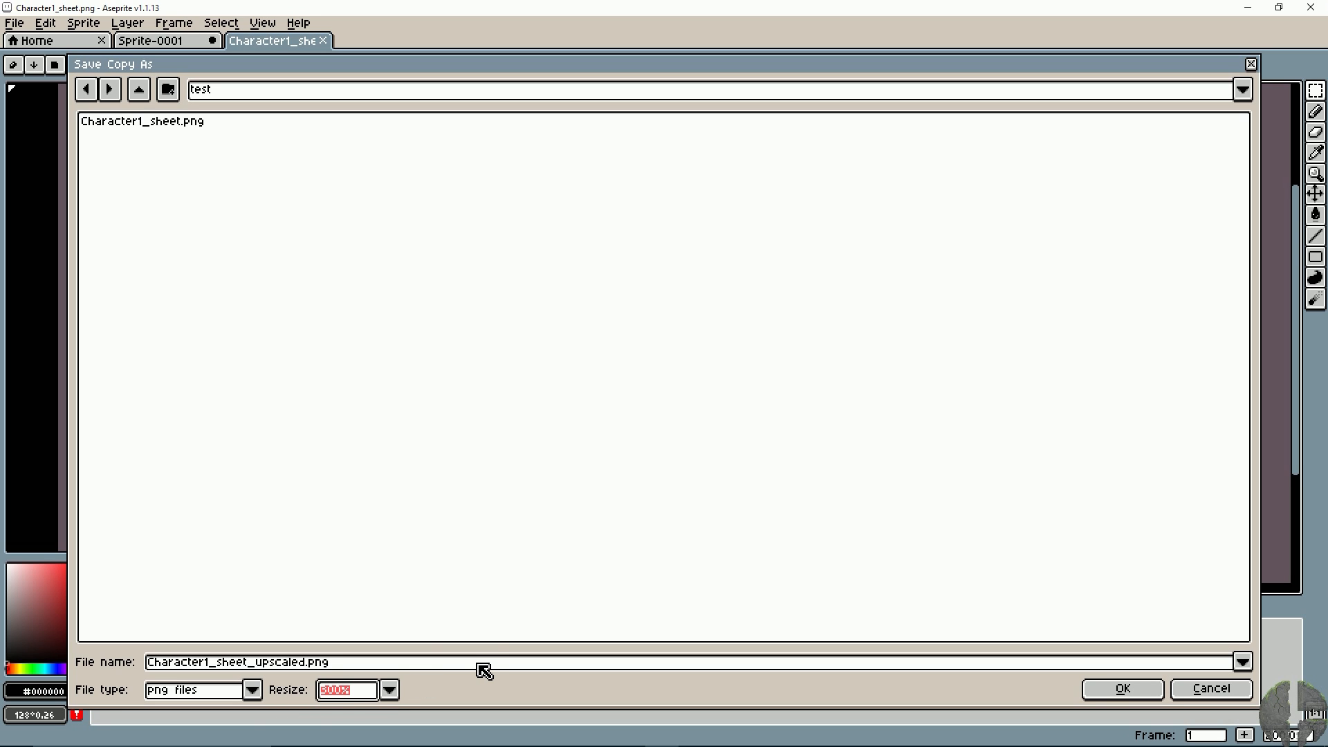
click(1115, 692)
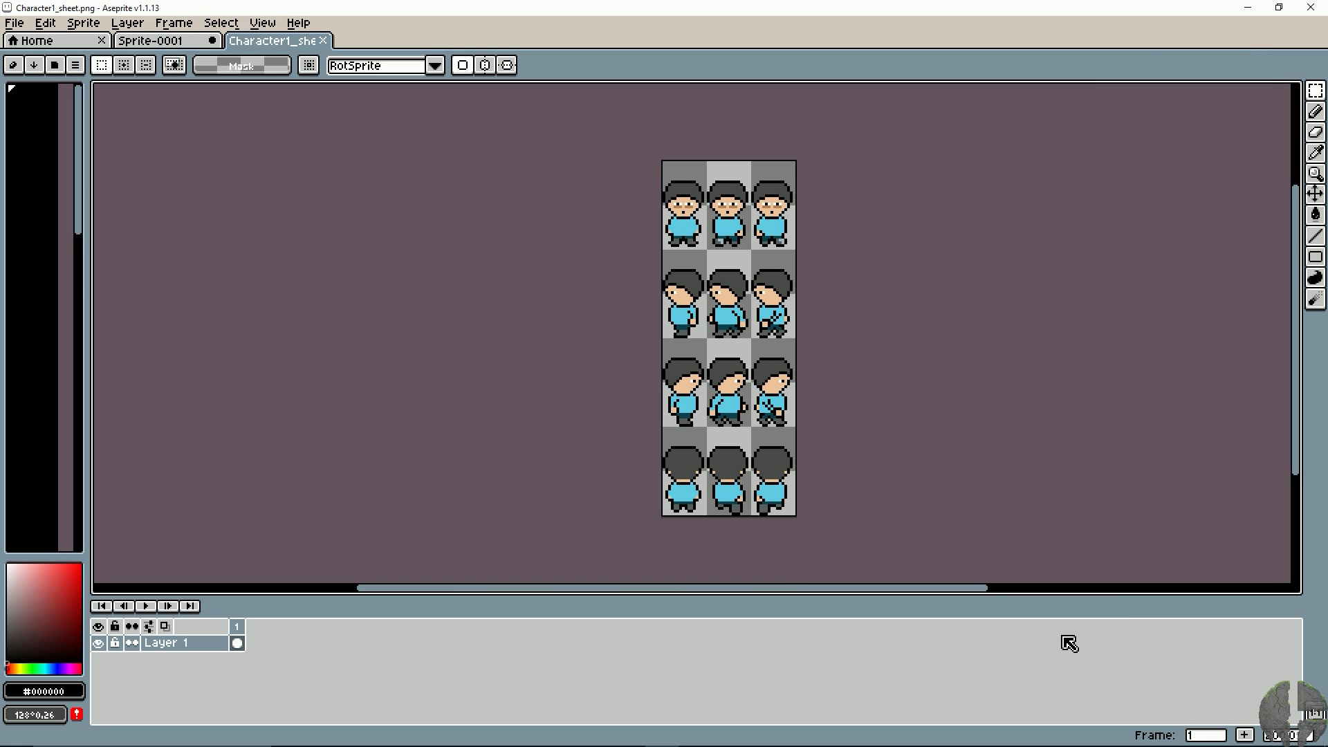
Step: Switch to Photos and view Character1_sheet_upscaled.png in a smaller window on the desktop
click(1247, 7)
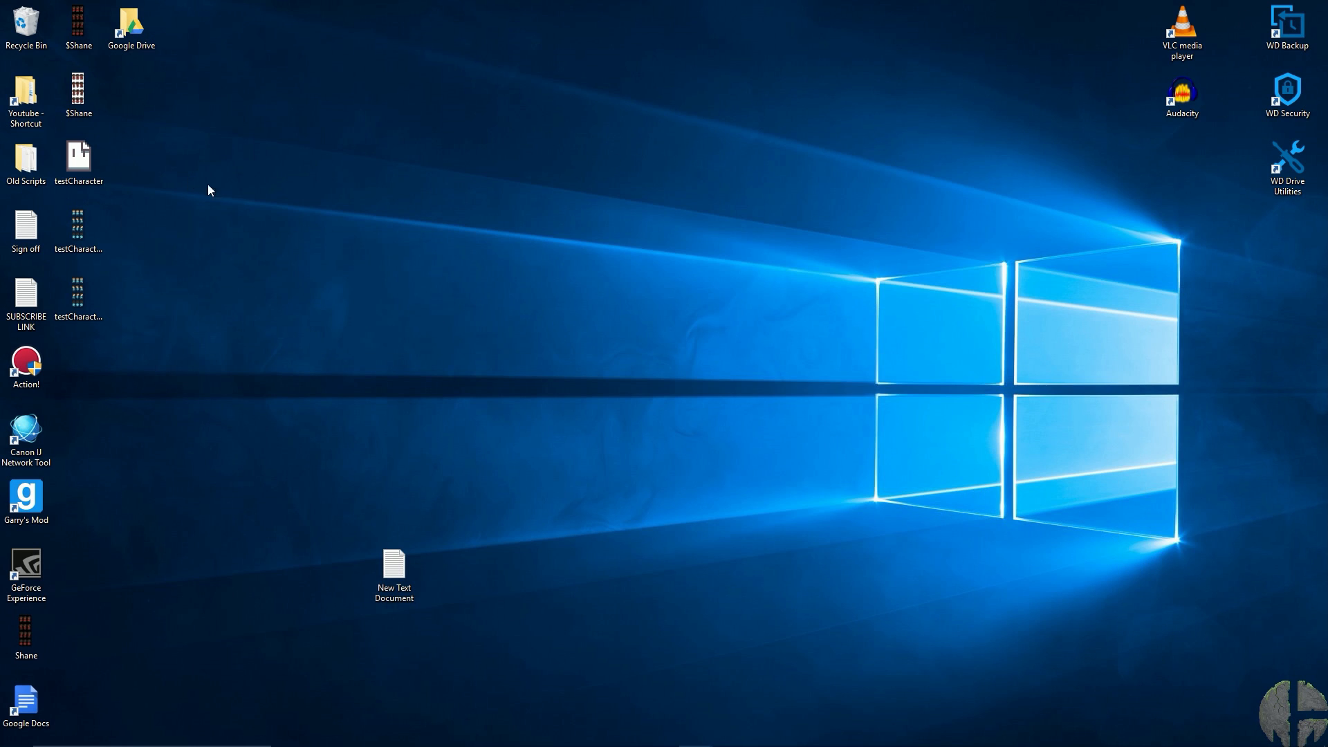
mouse_move(682, 741)
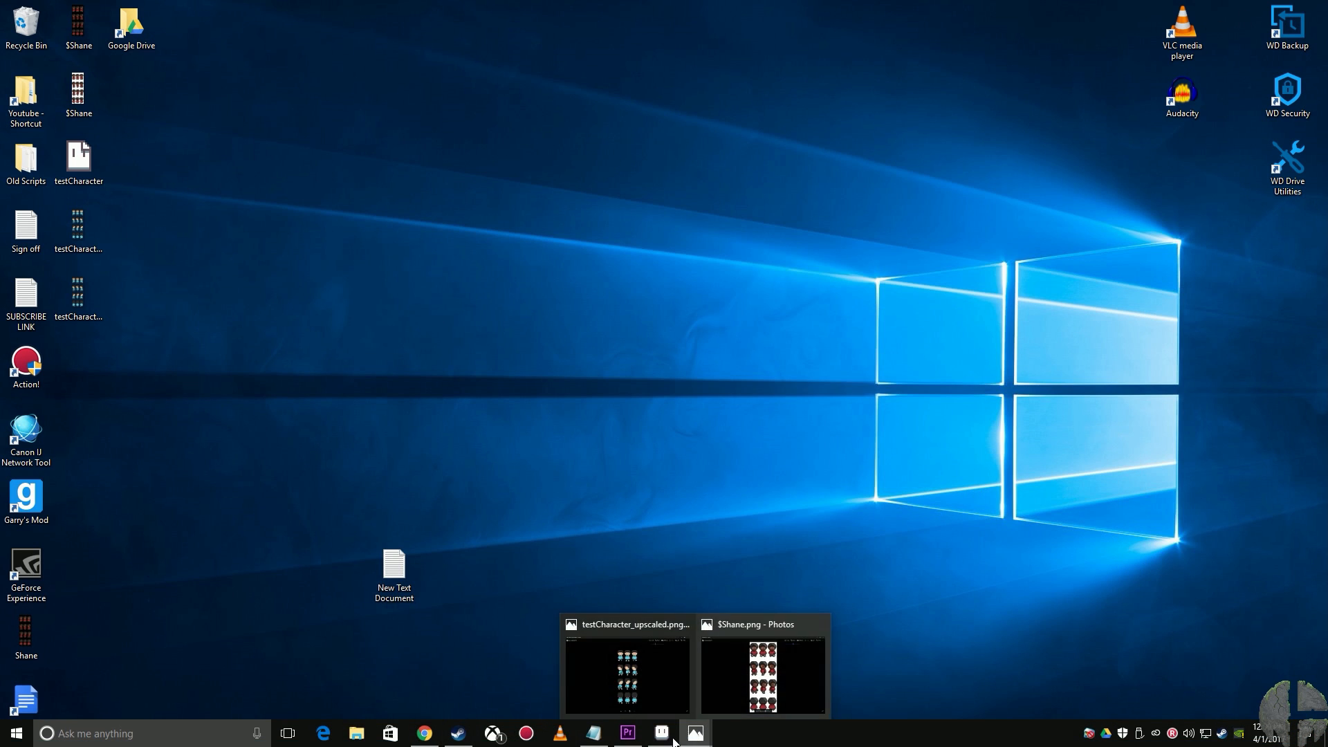
click(626, 674)
drag(1117, 7, 936, 31)
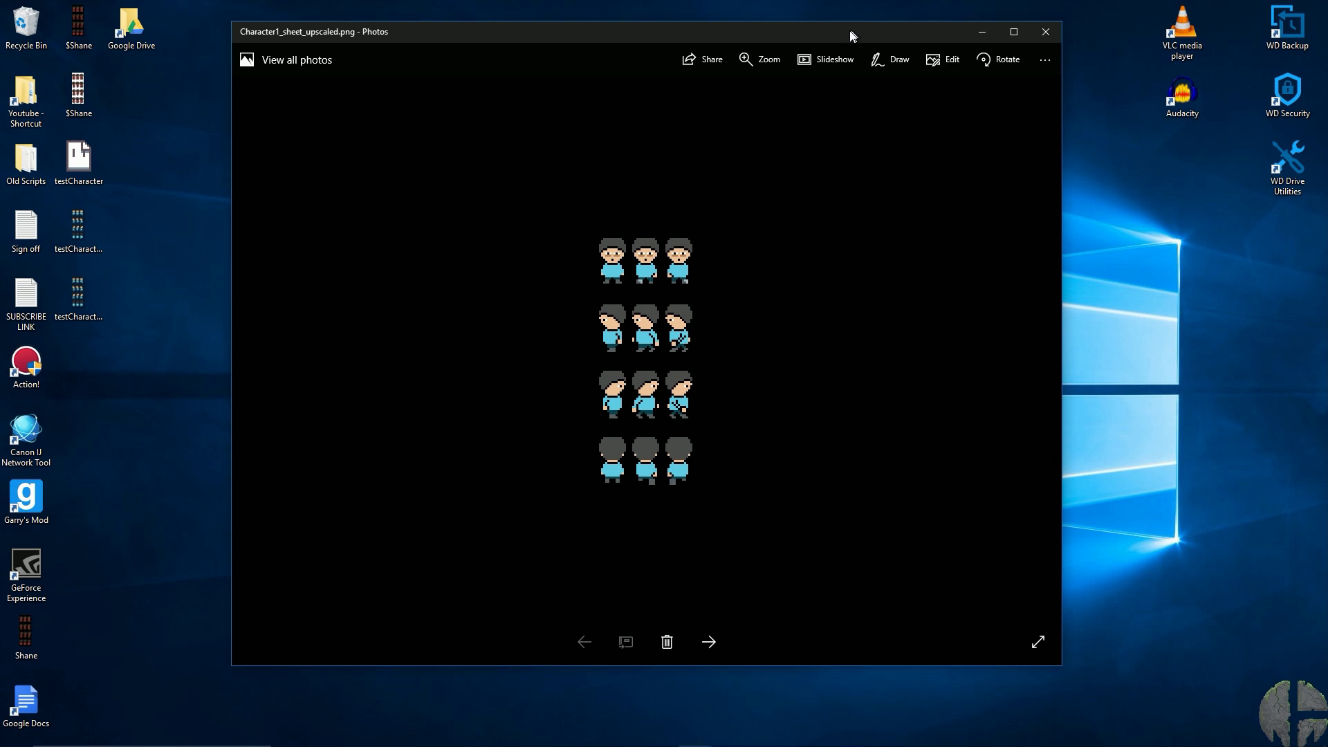
drag(750, 37, 756, 36)
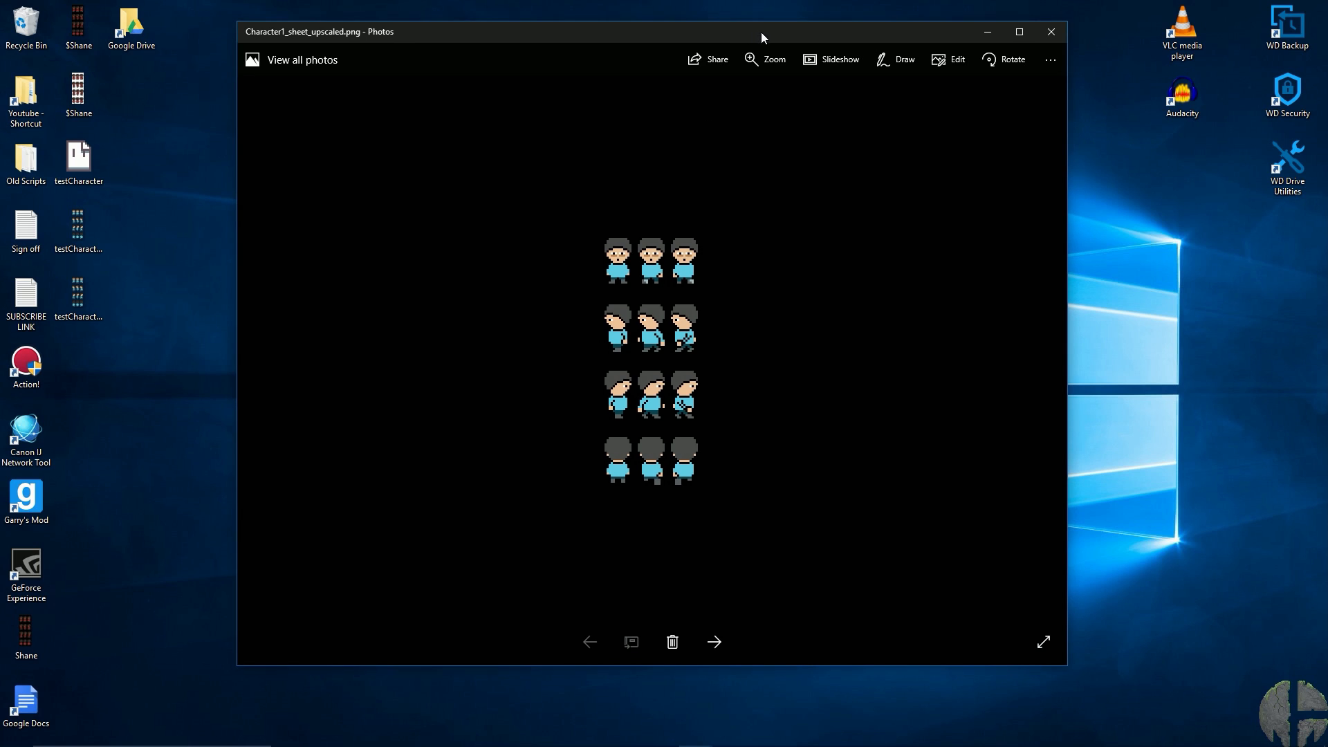